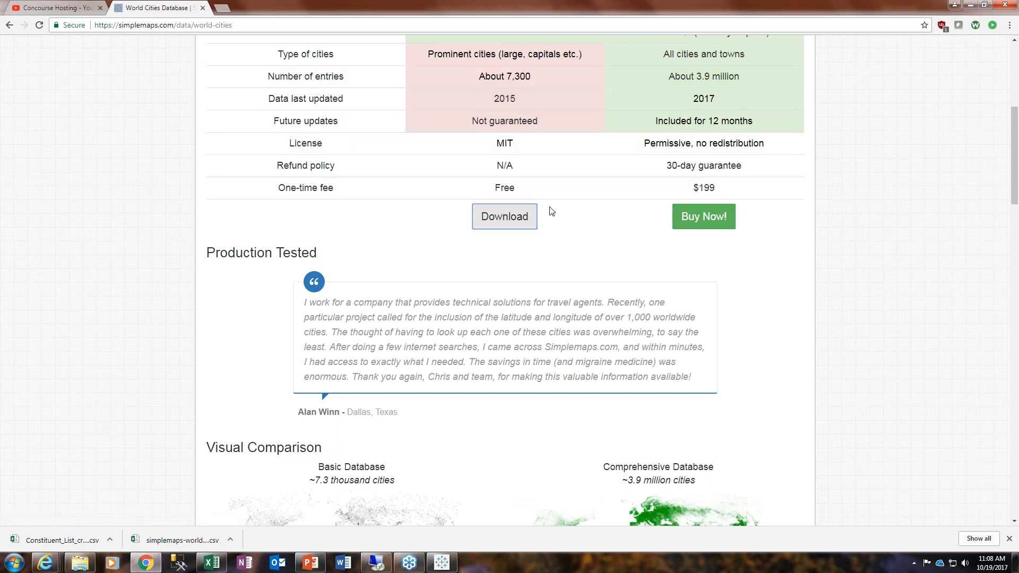
- Switch to Tableau and browse for a file to open in C:\Program Files\Tableau\Tableau 10.4\Local\data to view its built-in geographic data sources
left_click(448, 565)
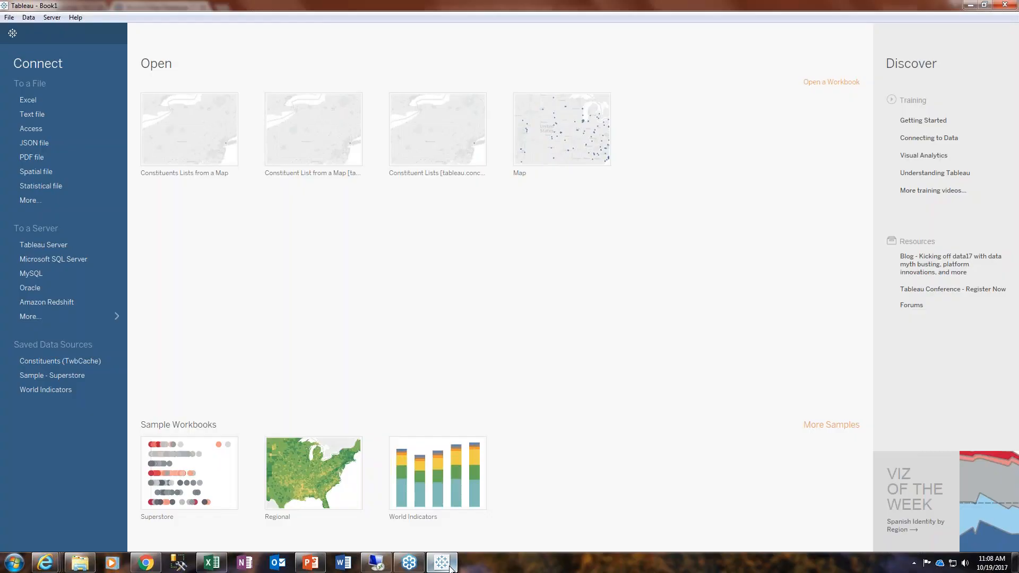
left_click(9, 17)
left_click(28, 42)
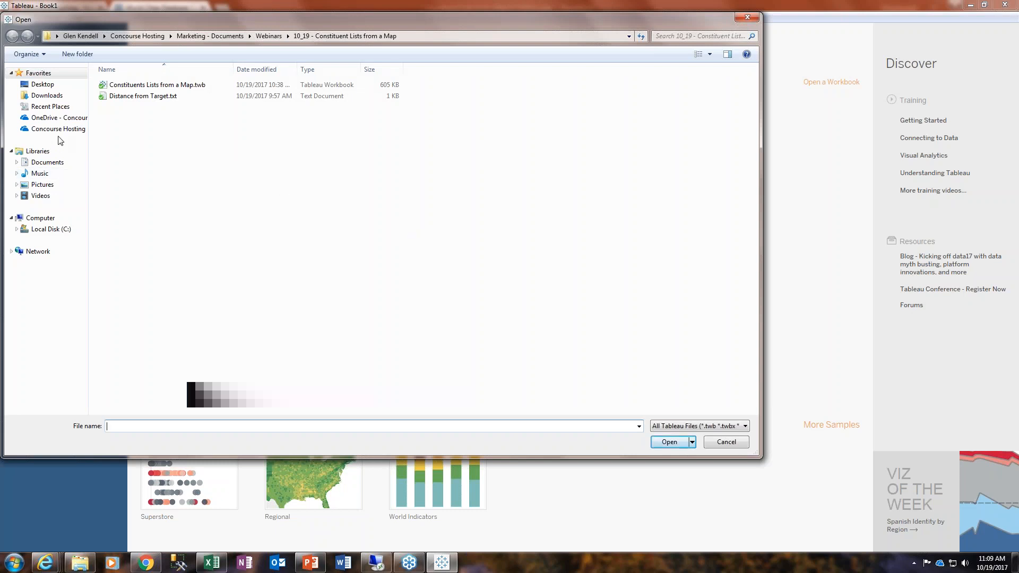
left_click(51, 228)
double_click(147, 153)
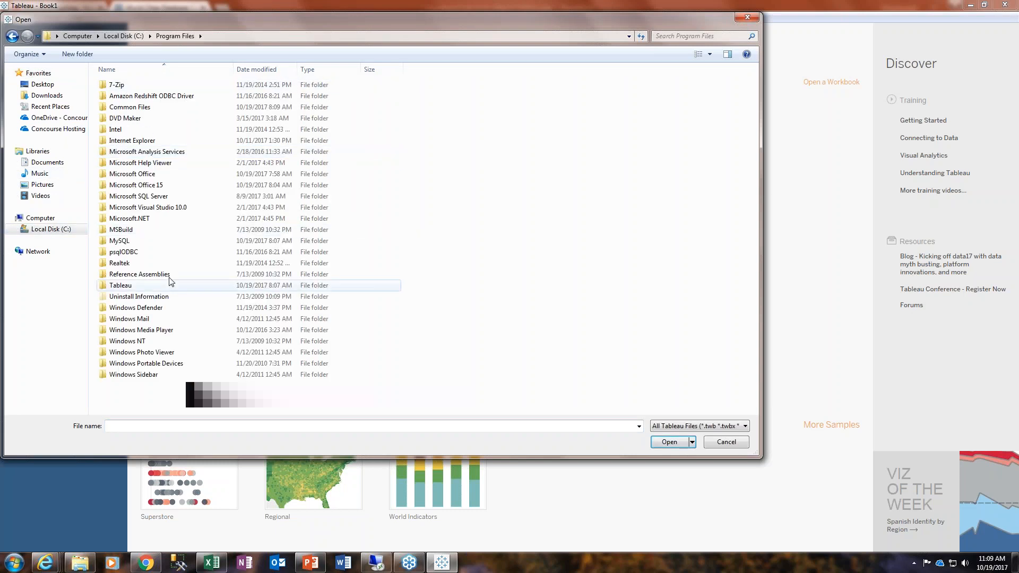
double_click(138, 286)
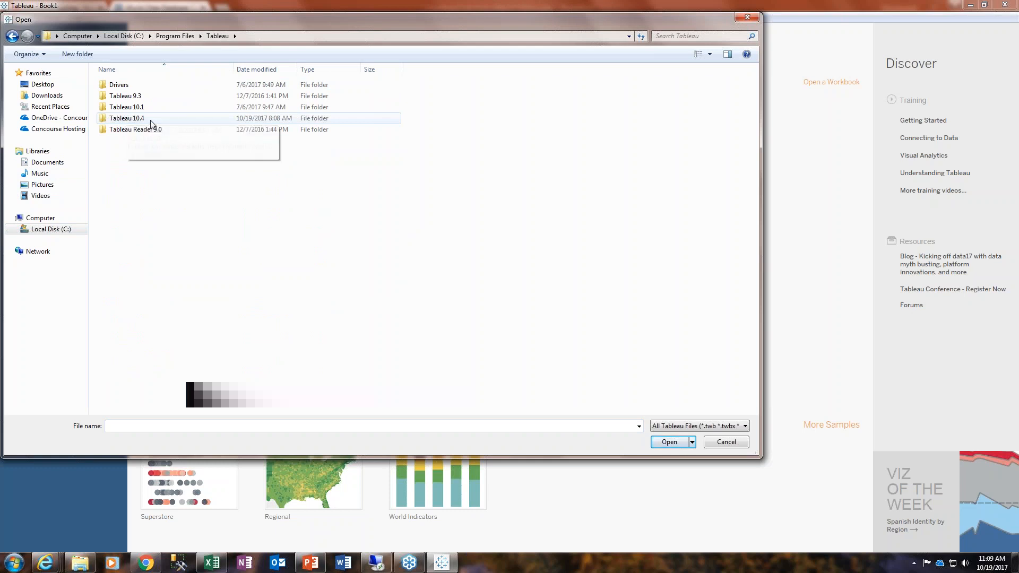
double_click(121, 118)
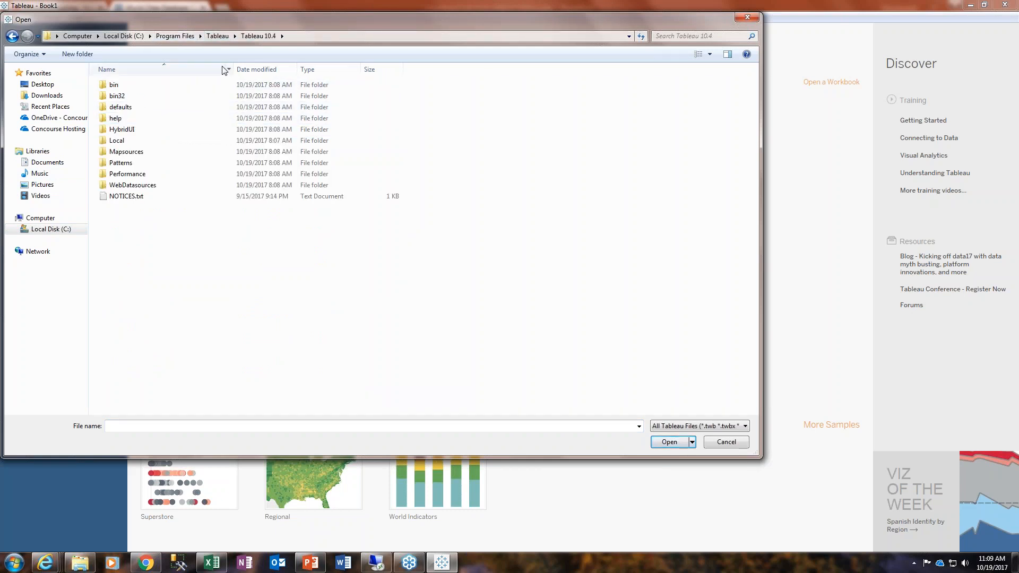
double_click(123, 142)
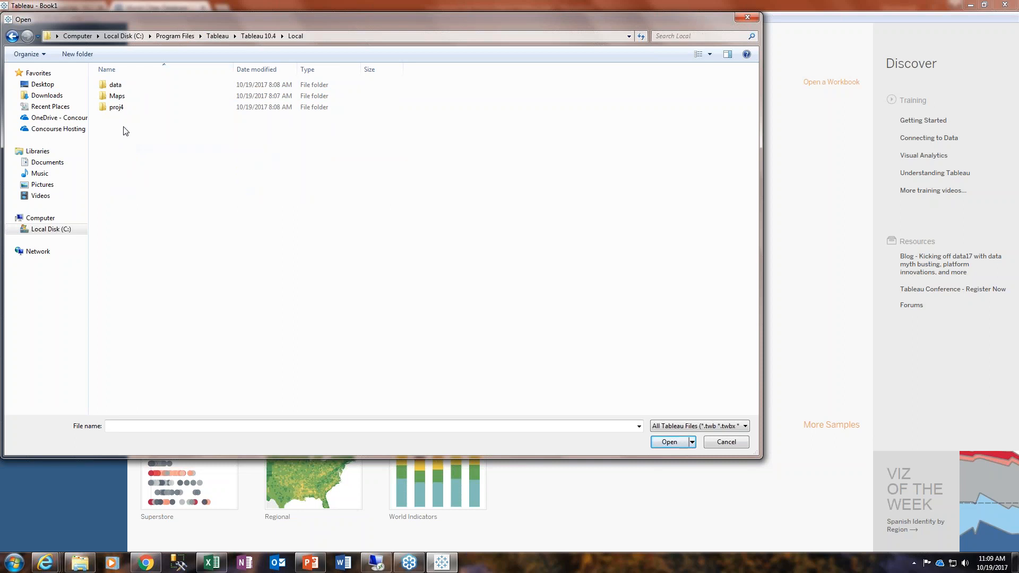
double_click(129, 86)
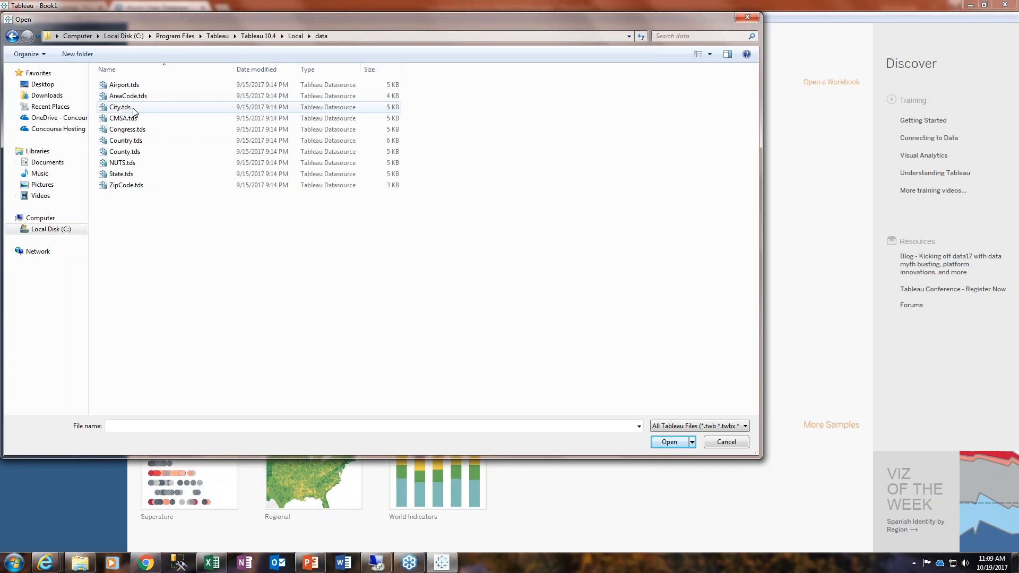
- Go to the Downloads folder, then switch to Chrome and download the free basic World Cities database from simplemaps
left_click(53, 100)
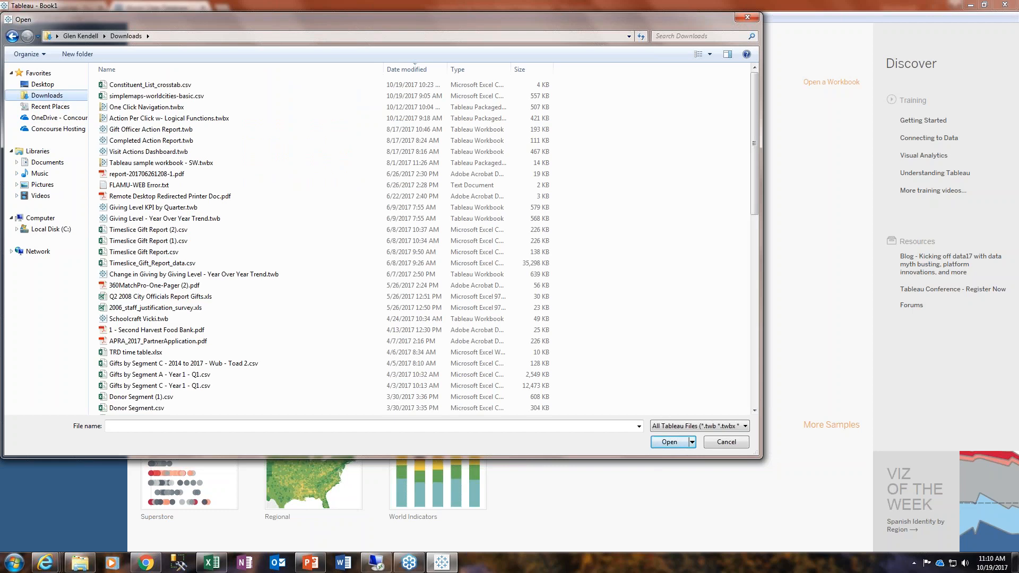
left_click(146, 562)
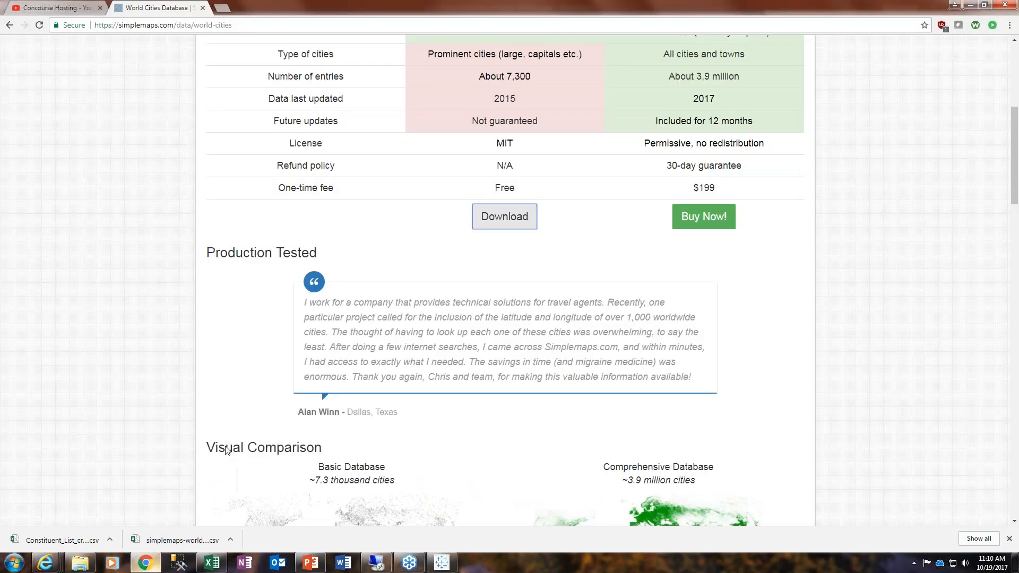
left_click(508, 208)
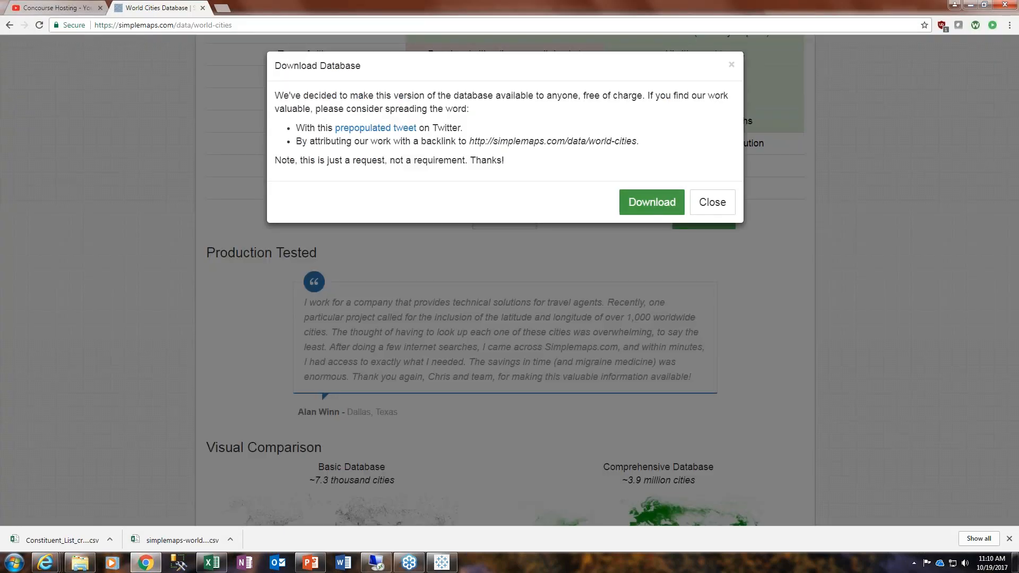
left_click(657, 209)
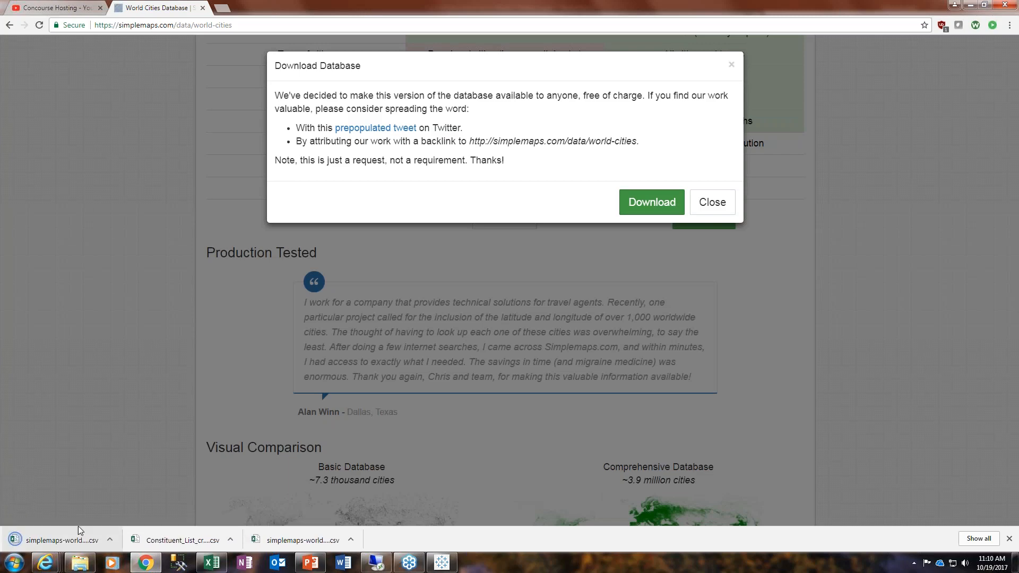
- Switch back to Tableau, open simplemaps-worldcities-basic (1).csv as the data source and show its fields in Sheet 1
left_click(442, 562)
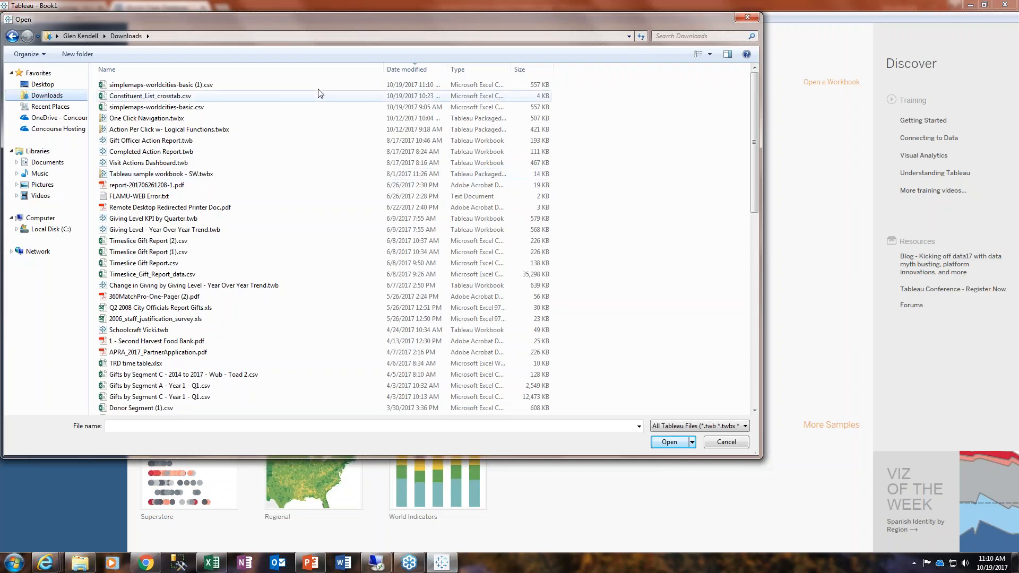
double_click(135, 87)
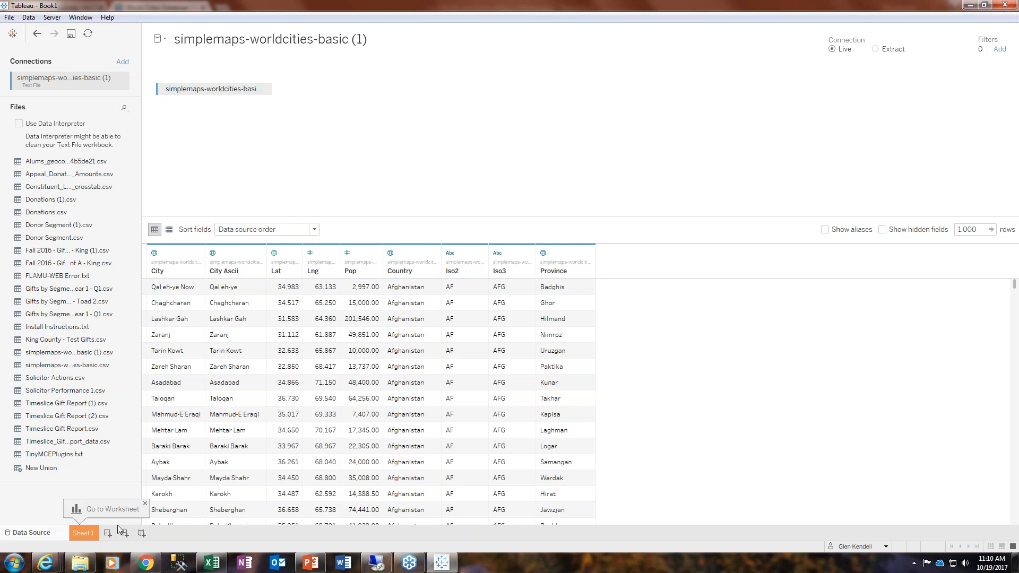
left_click(89, 534)
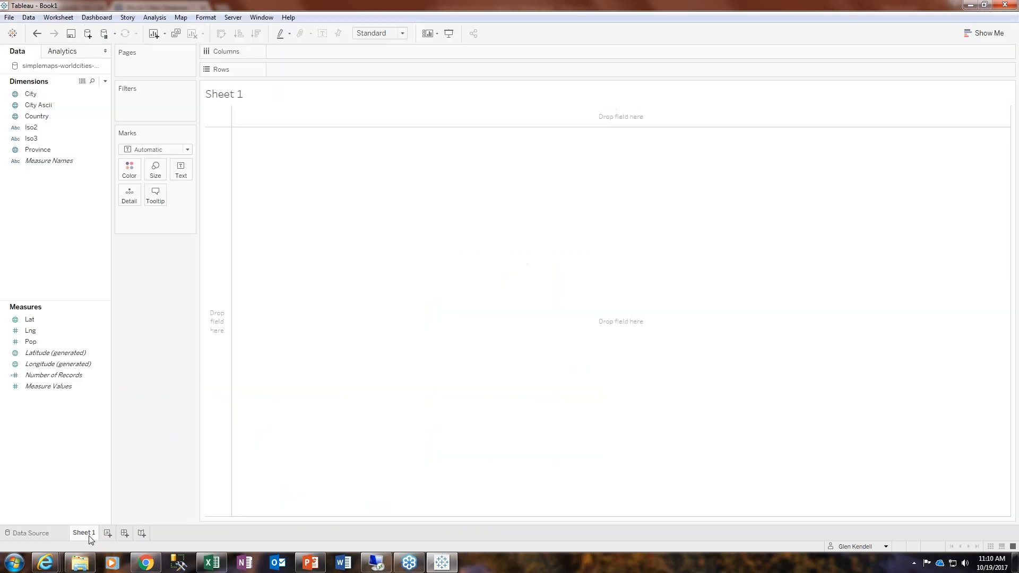
left_click(64, 95)
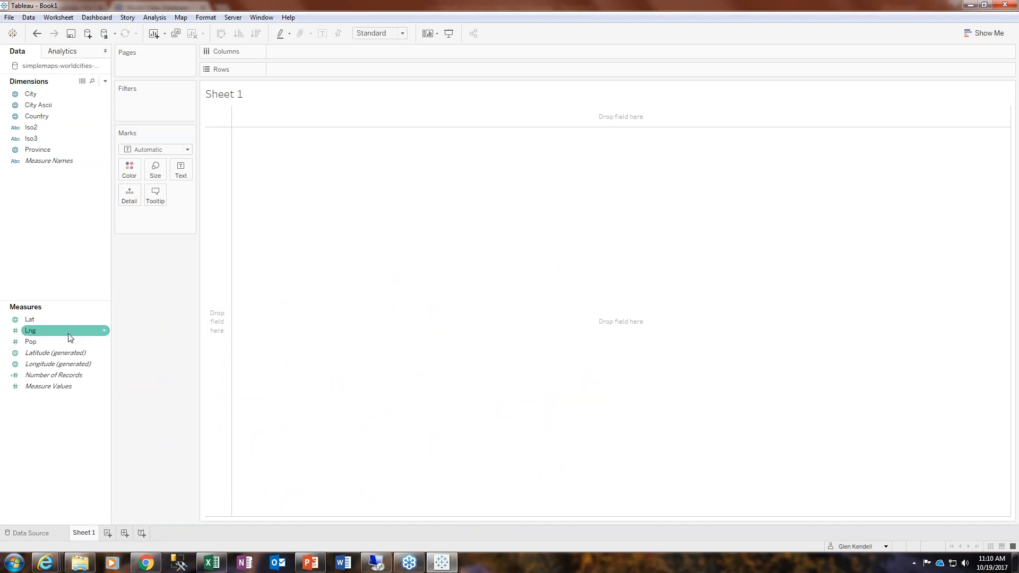
- Return to the world cities data source page and view the connection types available for adding another connection
left_click(34, 535)
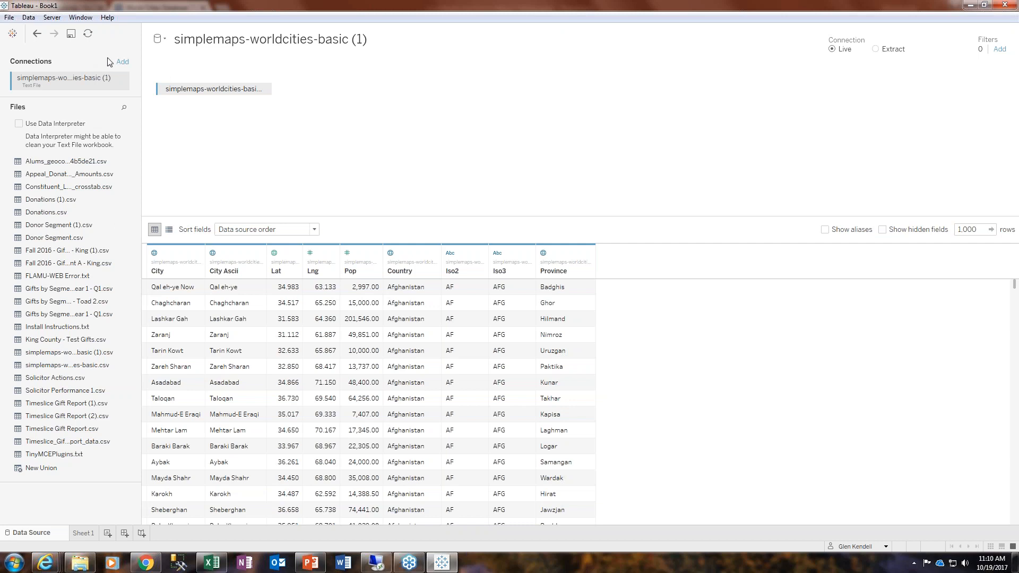
left_click(122, 62)
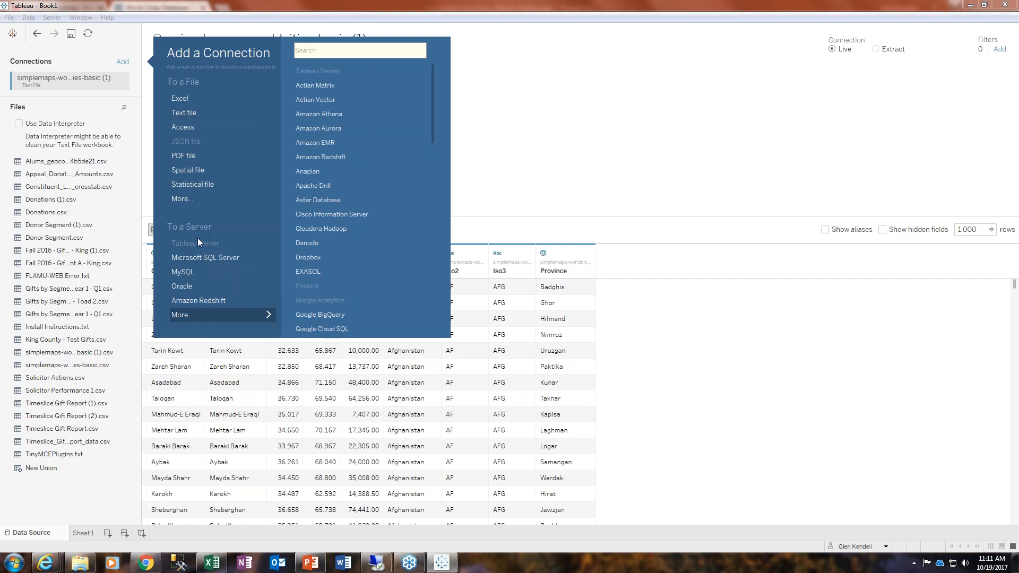
left_click(532, 172)
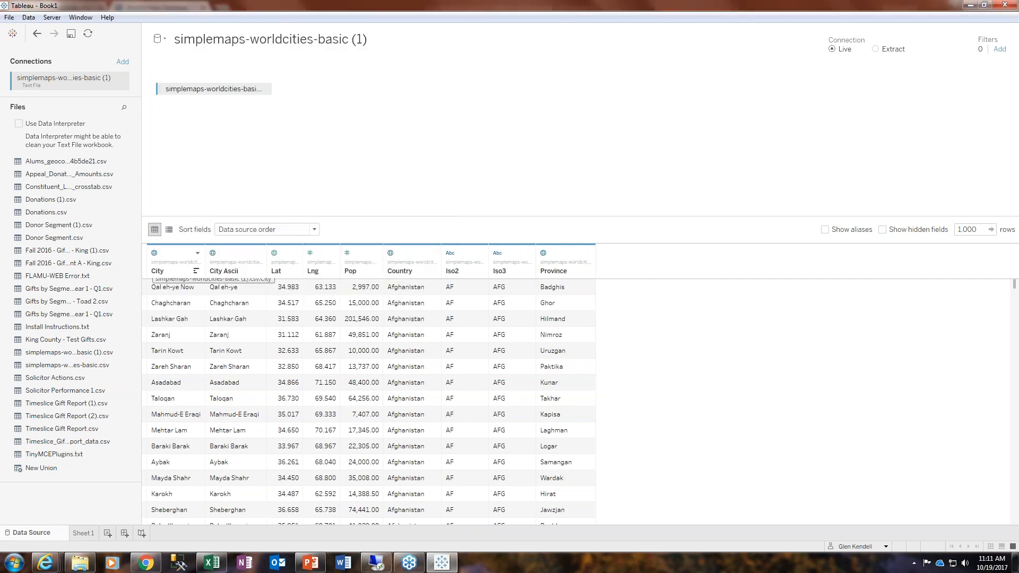
- Return to Sheet 1 and add a second blank worksheet to the workbook
left_click(85, 533)
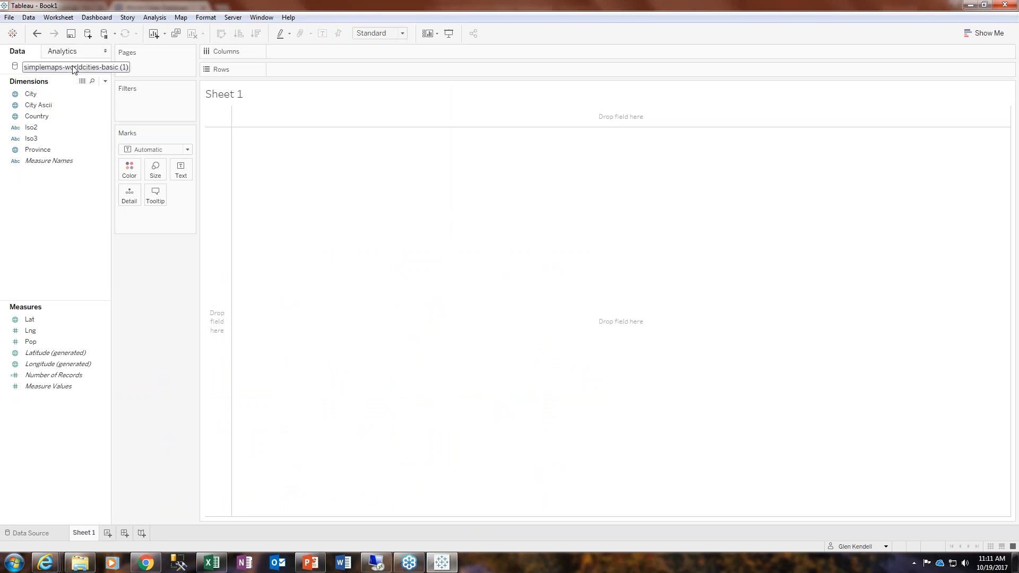
left_click(77, 153)
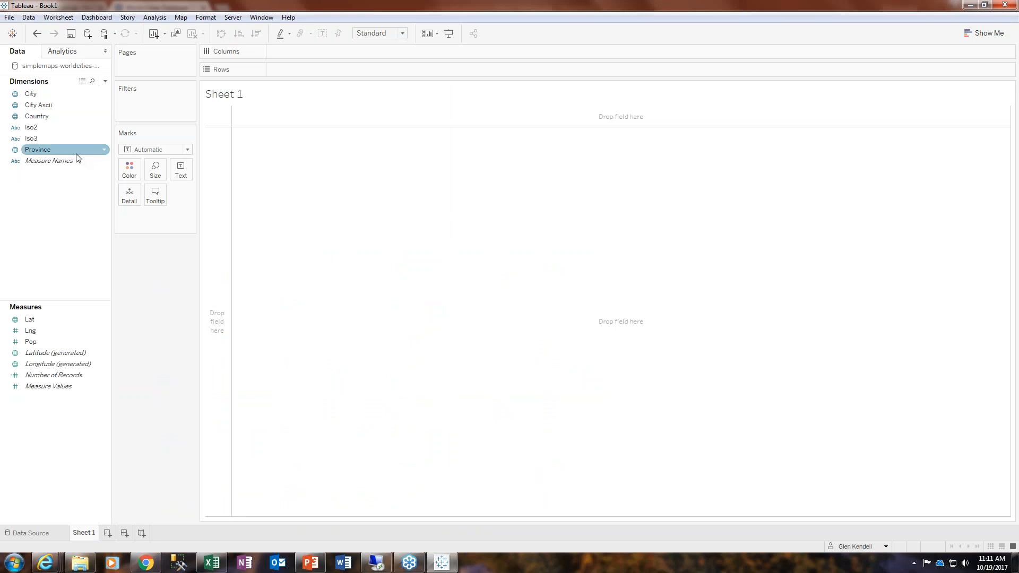
left_click(107, 533)
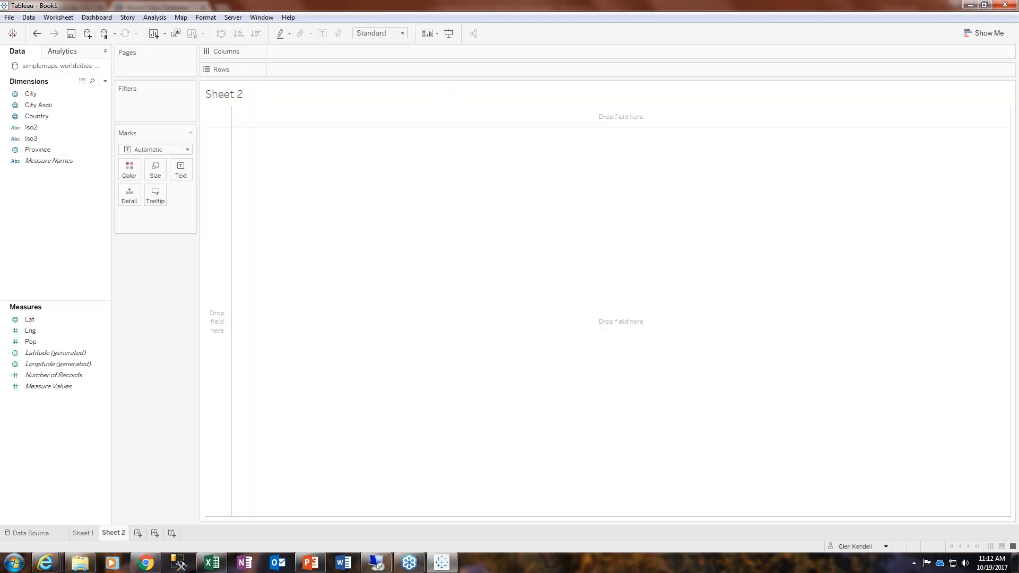
- Add the Constituents (TwbCache) data source from Tableau Server and show its fields in Sheet 2
left_click(34, 18)
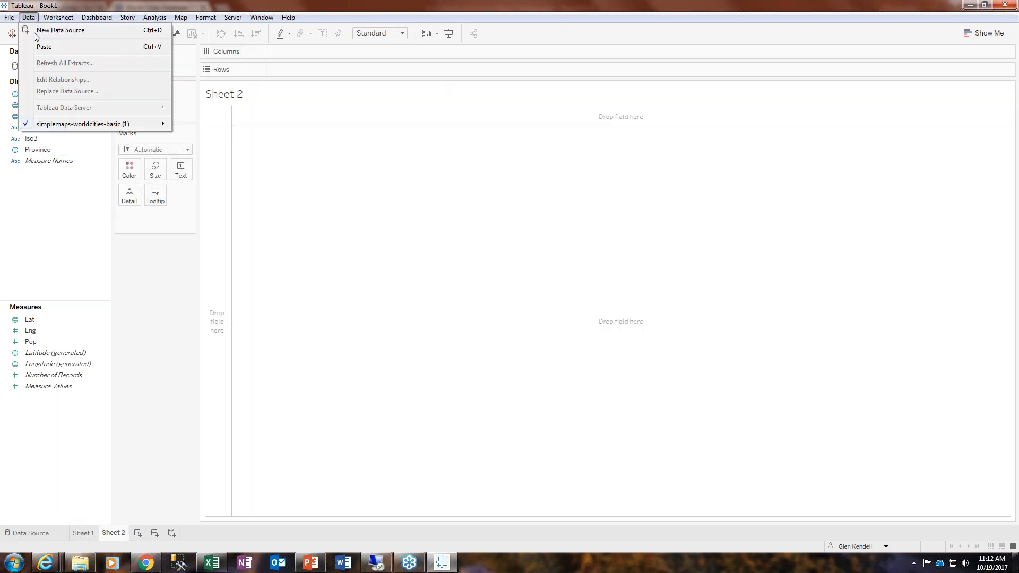
left_click(35, 33)
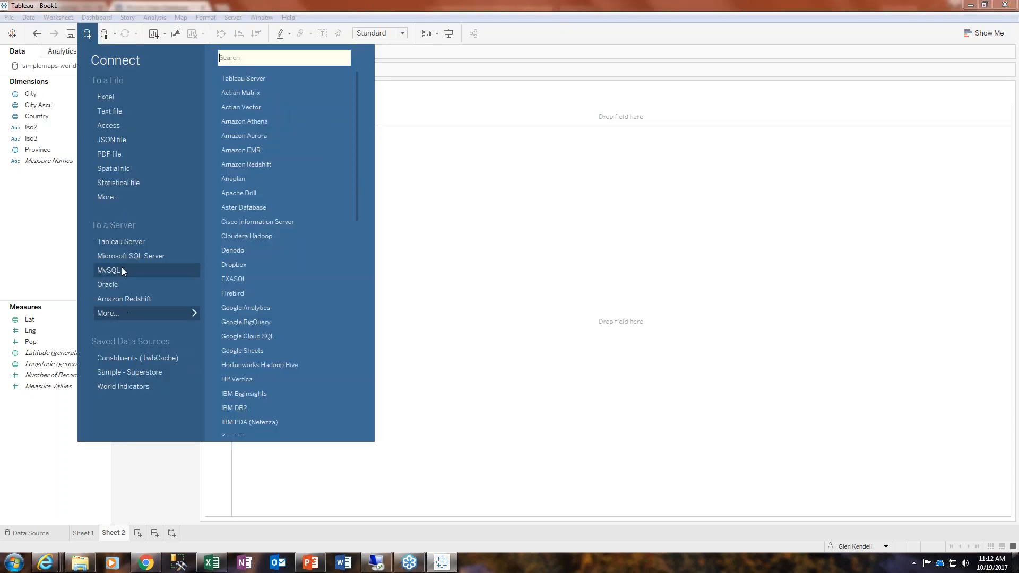
left_click(118, 243)
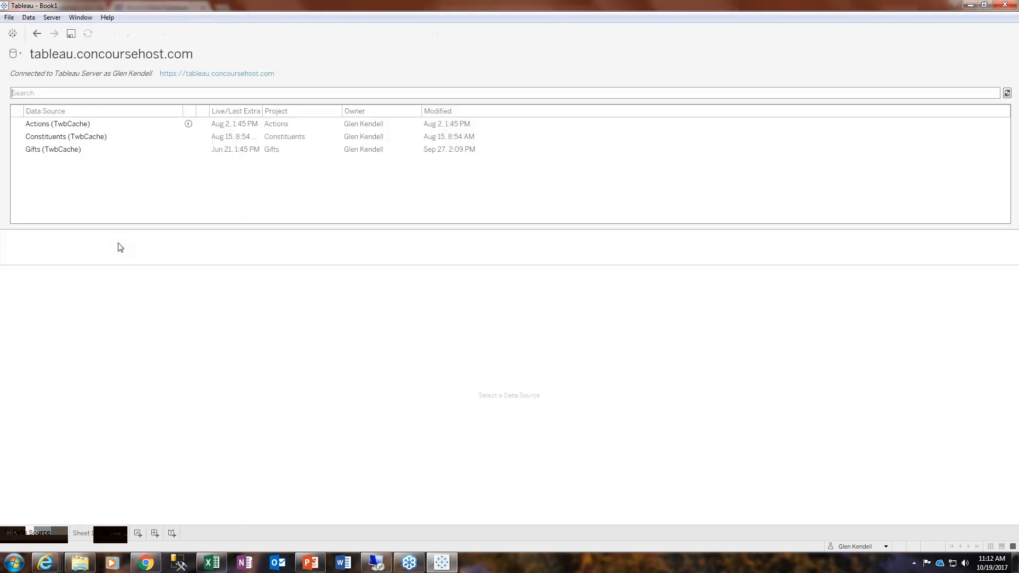
left_click(74, 137)
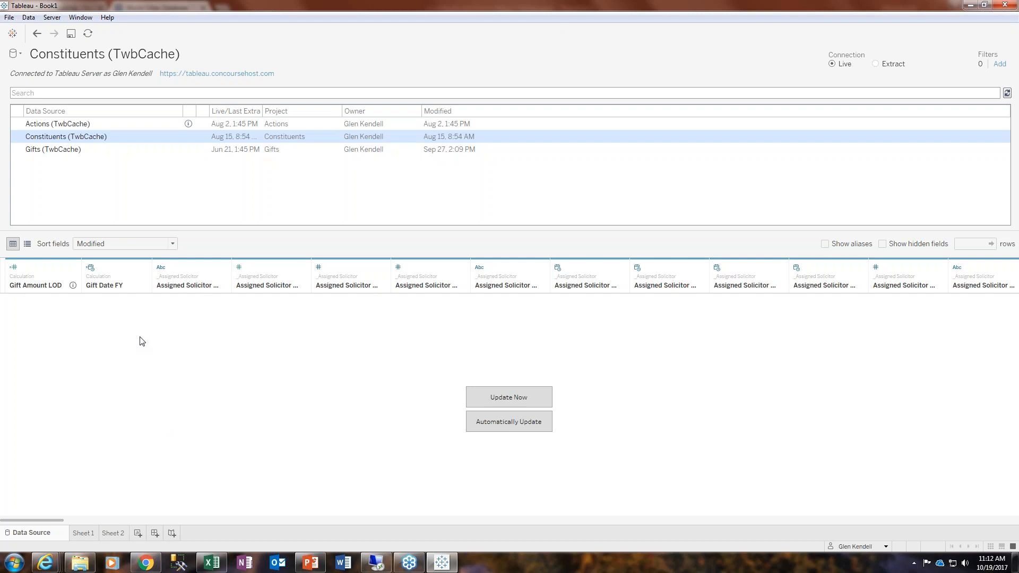
left_click(113, 534)
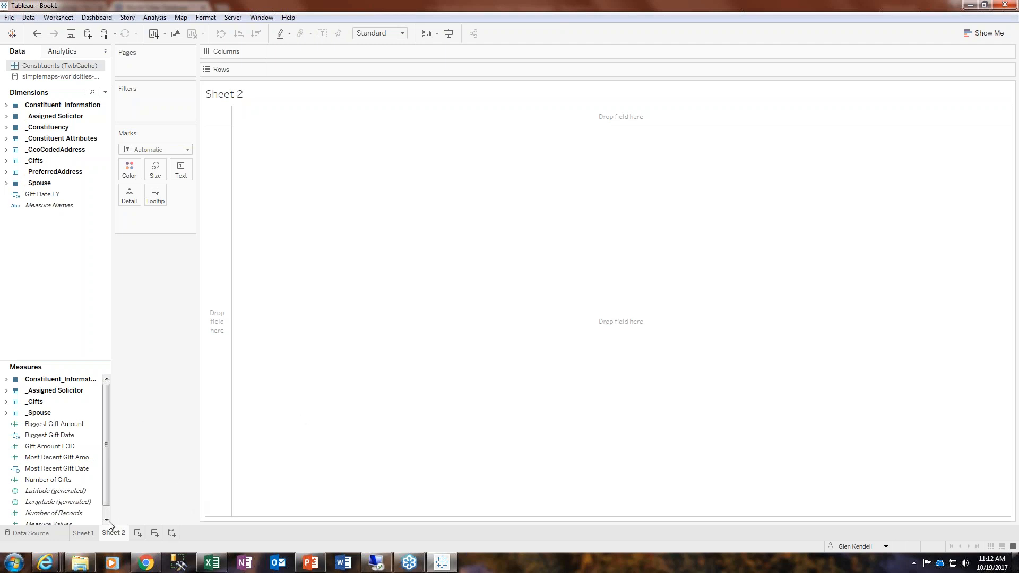
- In Sheet 1, switch the active data source from Constituents (TwbCache) to the simplemaps world cities source
left_click(82, 533)
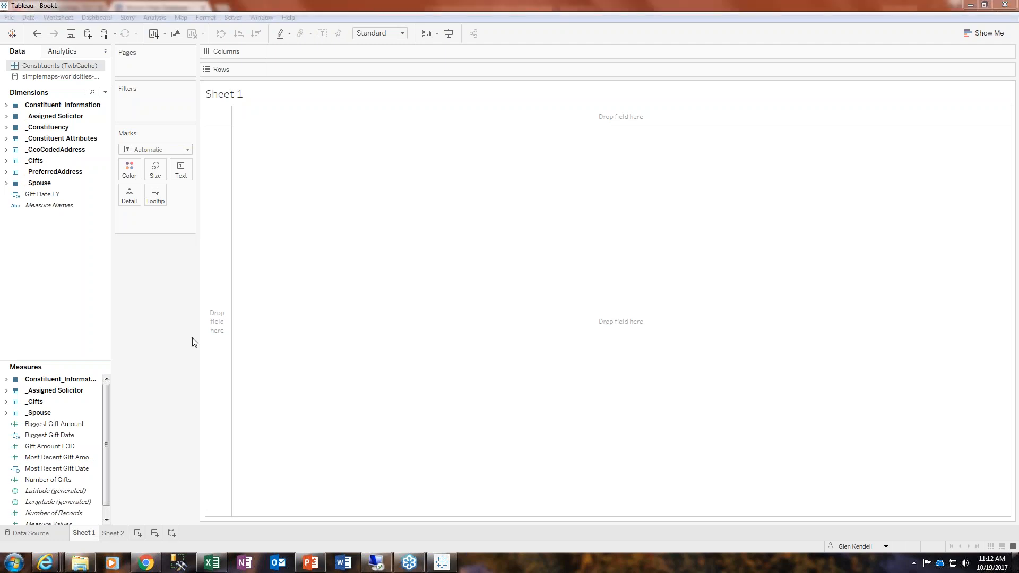
left_click(68, 77)
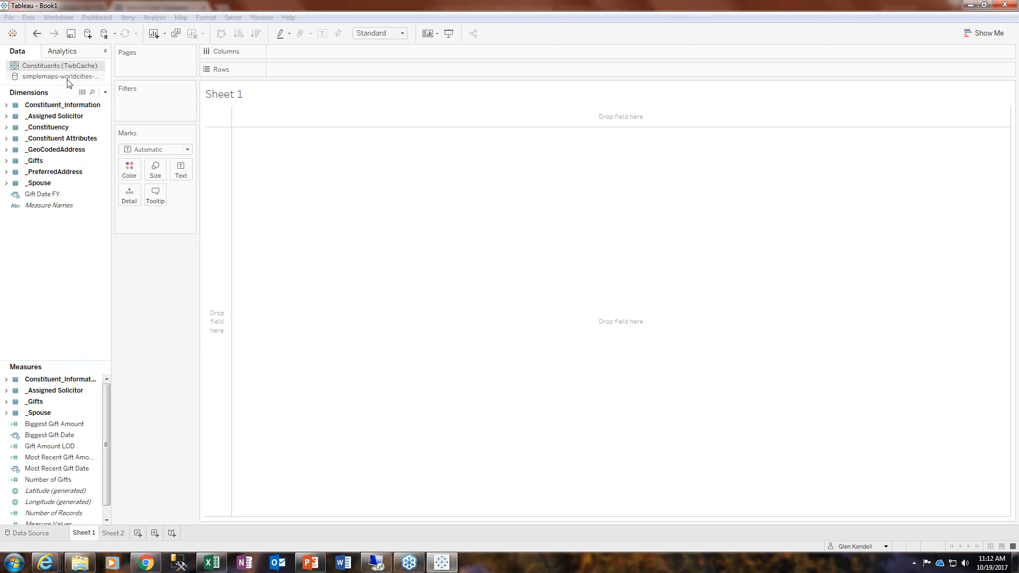
left_click(65, 67)
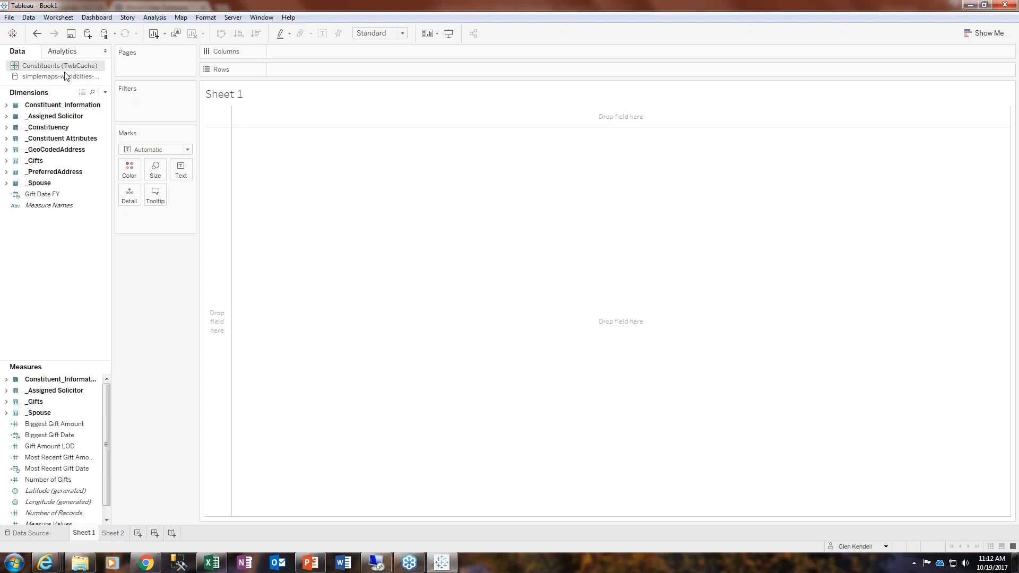
left_click(66, 78)
left_click(63, 67)
left_click(66, 77)
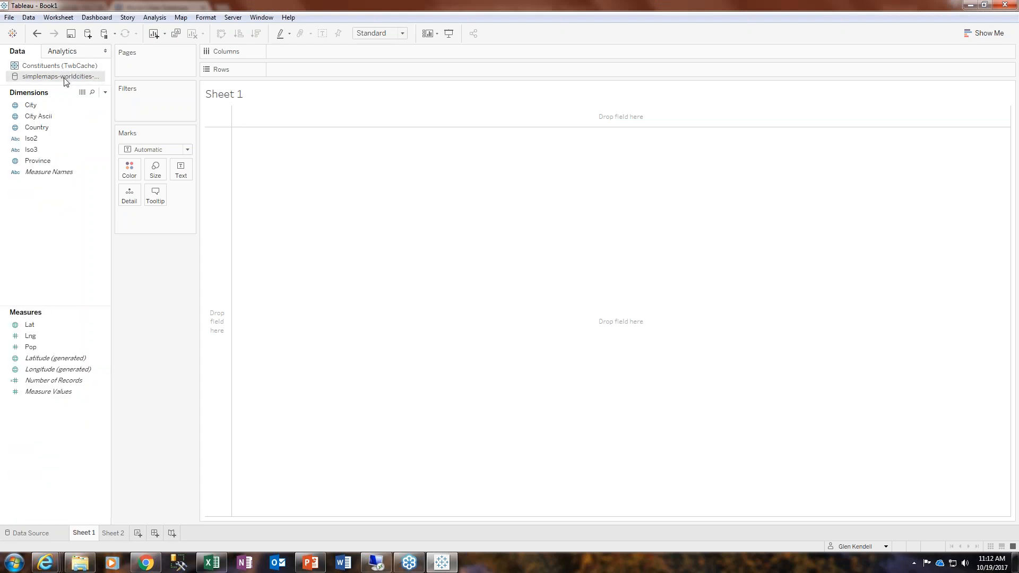
- Rename Sheet 1 as "Lookup Lat Long"
right_click(85, 533)
left_click(117, 432)
type("Lookup Lat Long")
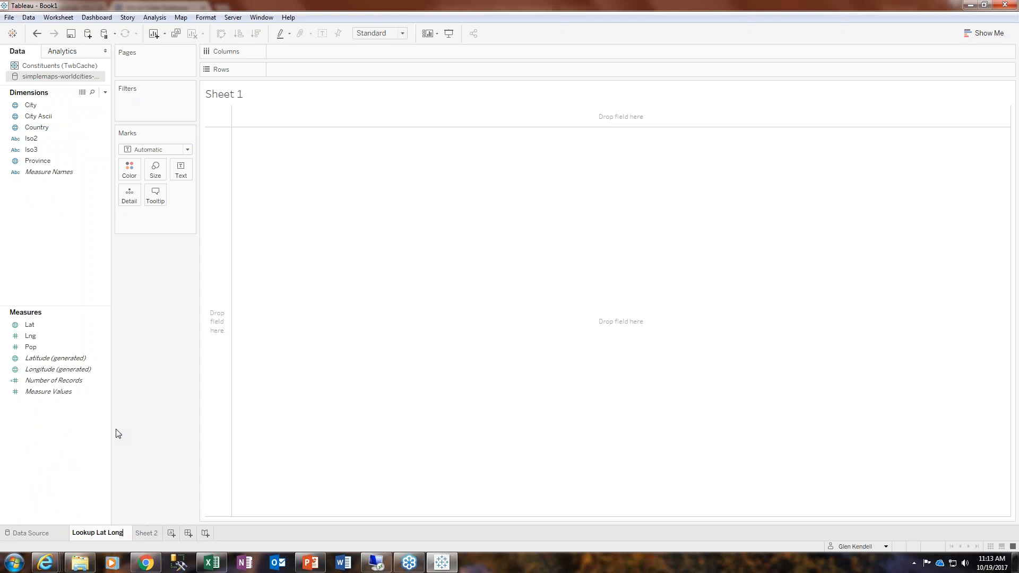
key("Return")
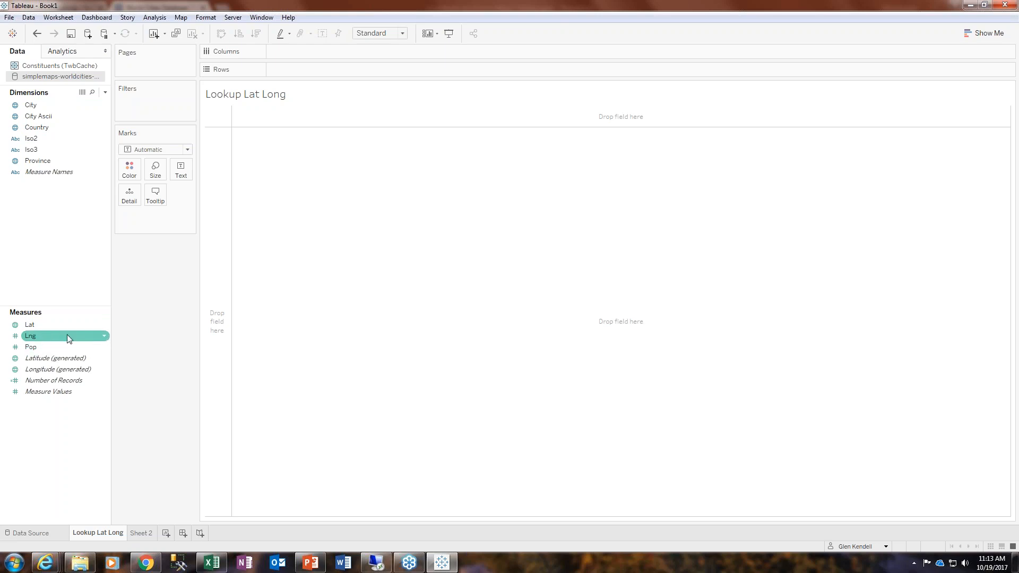
- View the geographic role options for the Lng measure, including Longitude, without changing its role
left_click(106, 339)
left_click(104, 336)
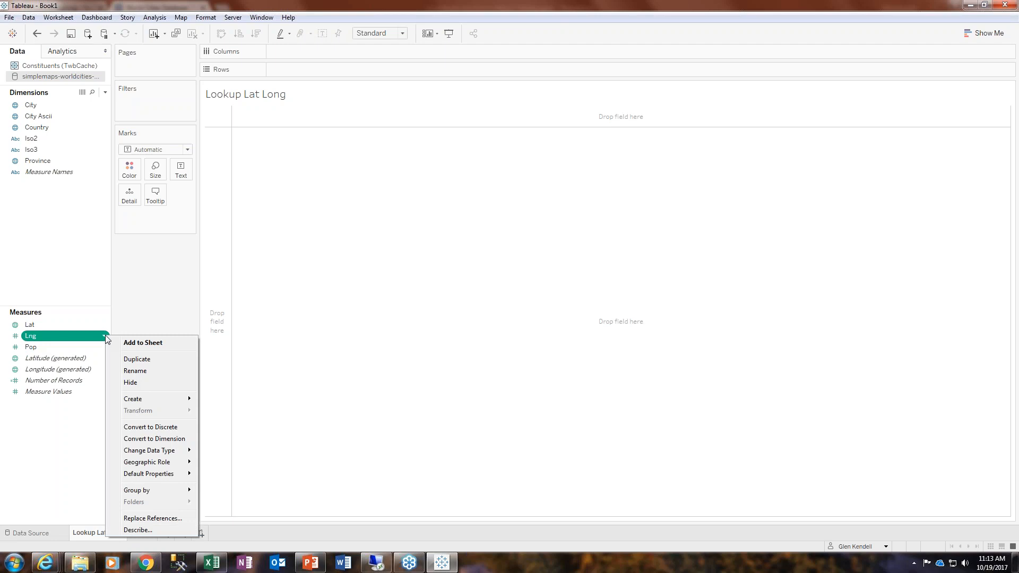
mouse_move(156, 454)
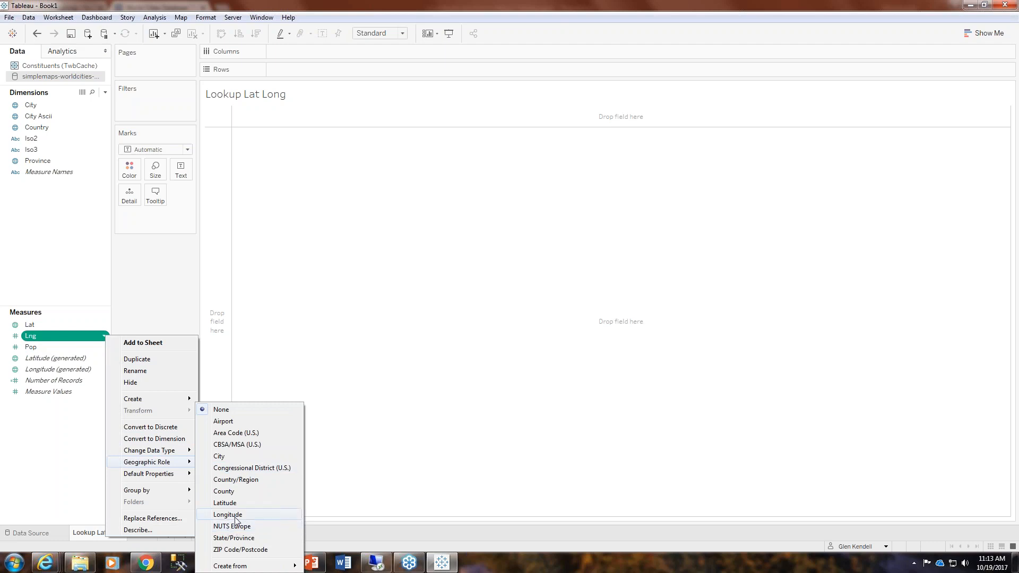
left_click(49, 461)
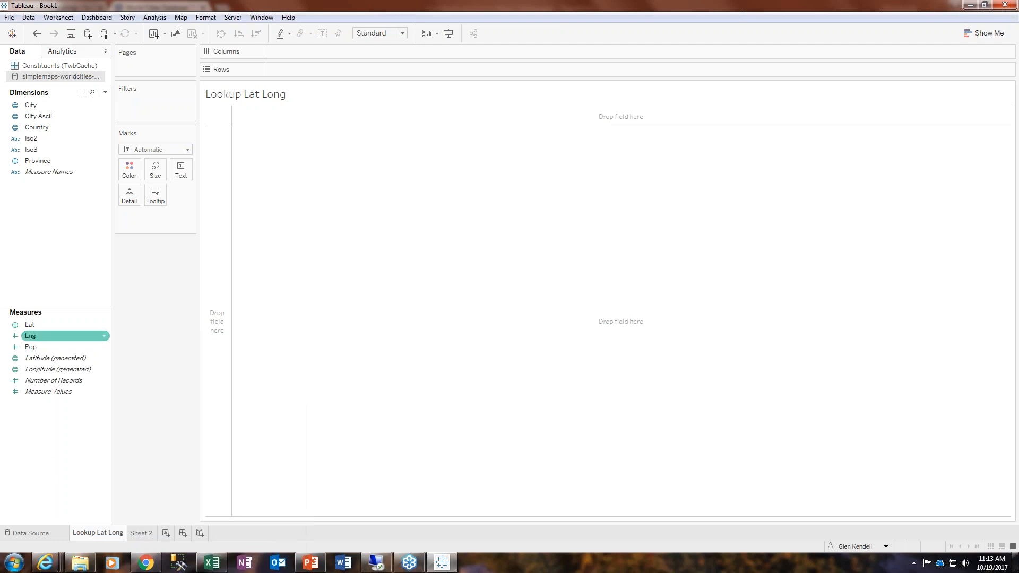
- Check the geographic role of the Lat measure and assign the Longitude role to the Lng measure
left_click(24, 324)
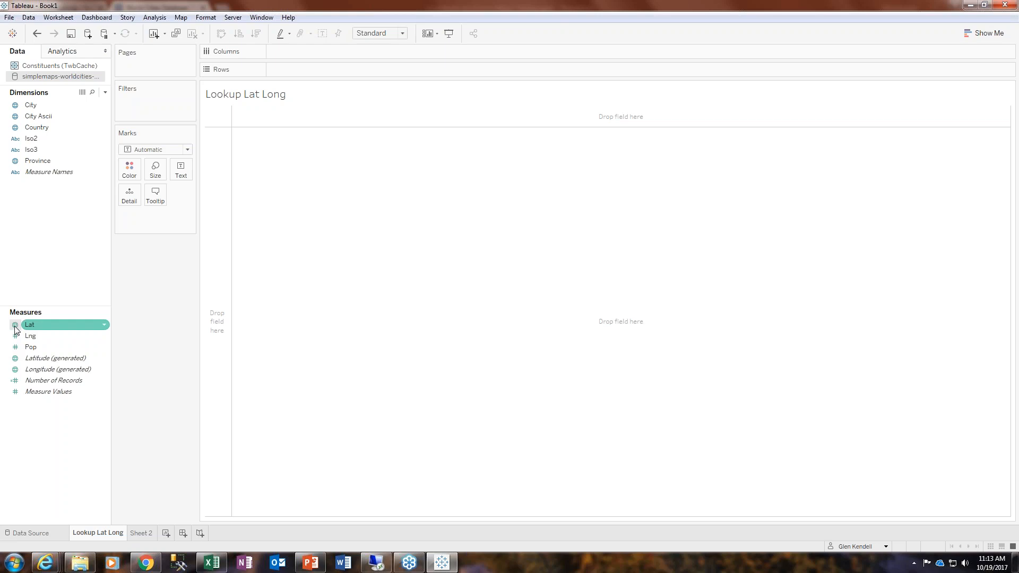
left_click(104, 324)
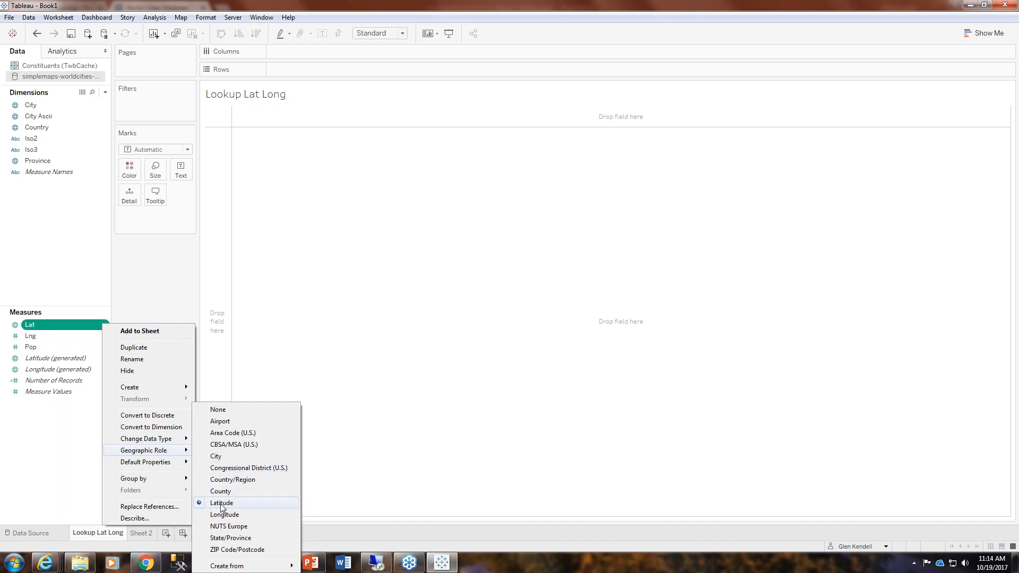
left_click(61, 438)
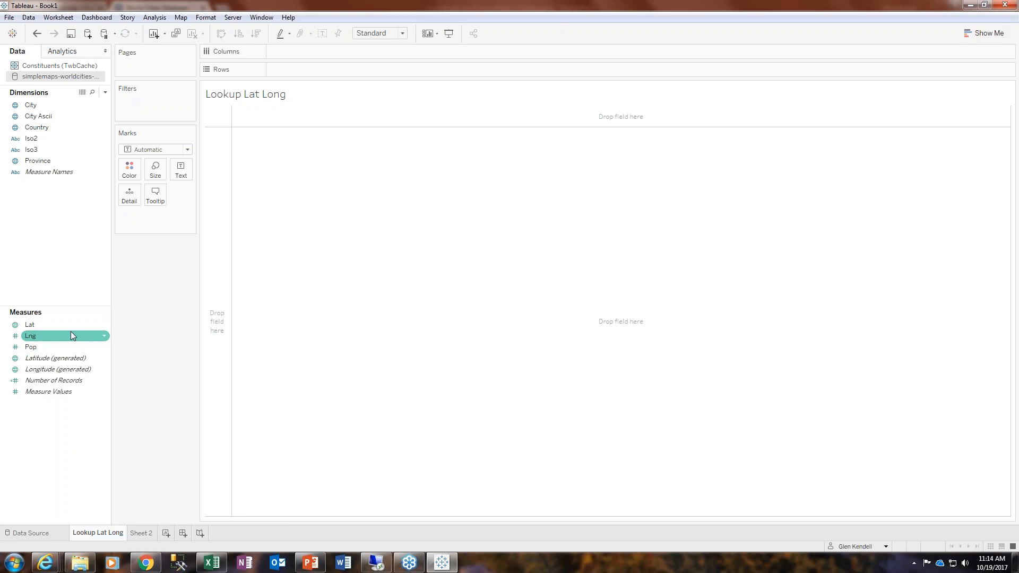
left_click(104, 336)
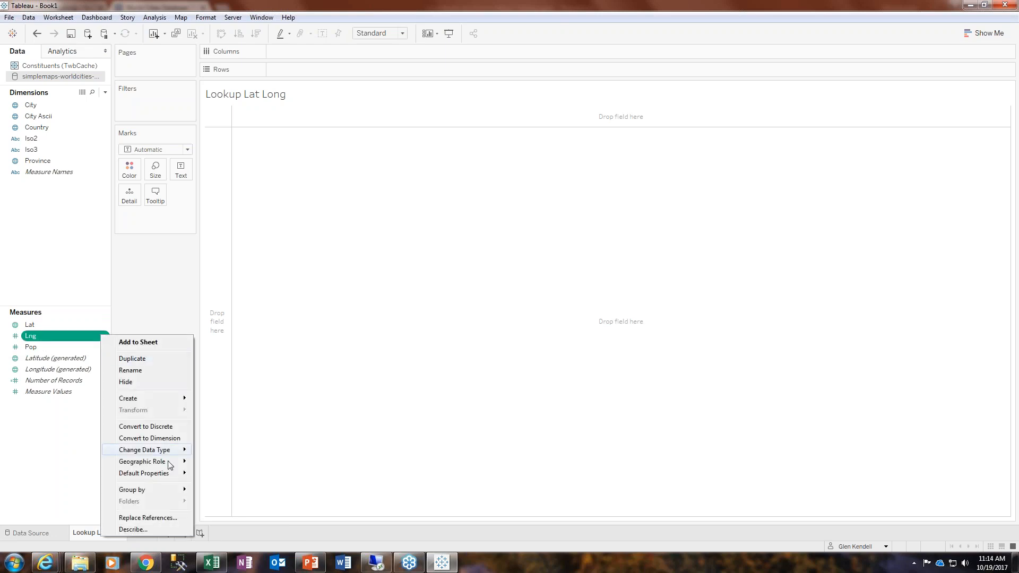
mouse_move(167, 464)
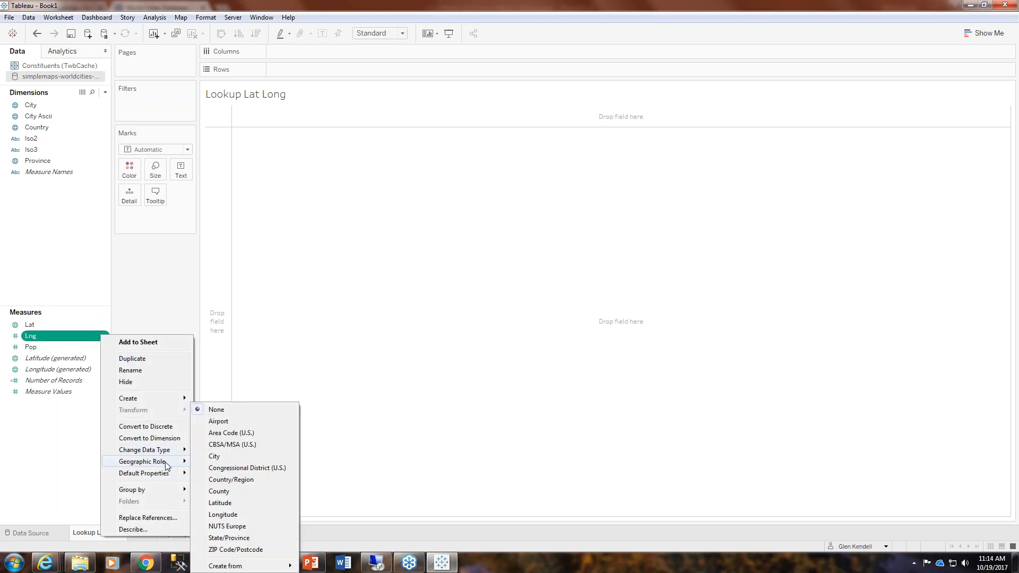
left_click(232, 516)
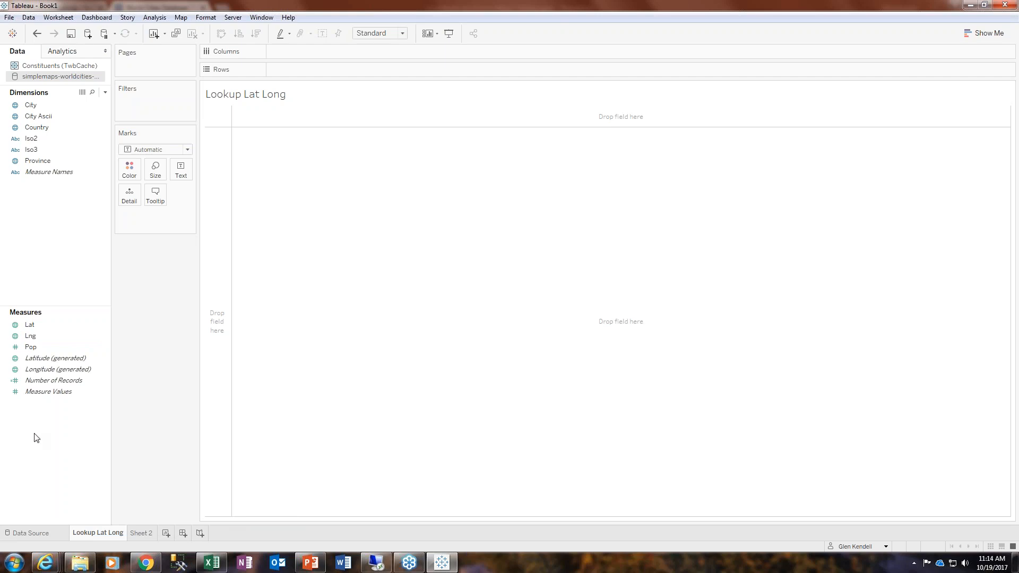
- Plot Lat on rows and Lng on columns to build a map in the Lookup Lat Long sheet
double_click(36, 324)
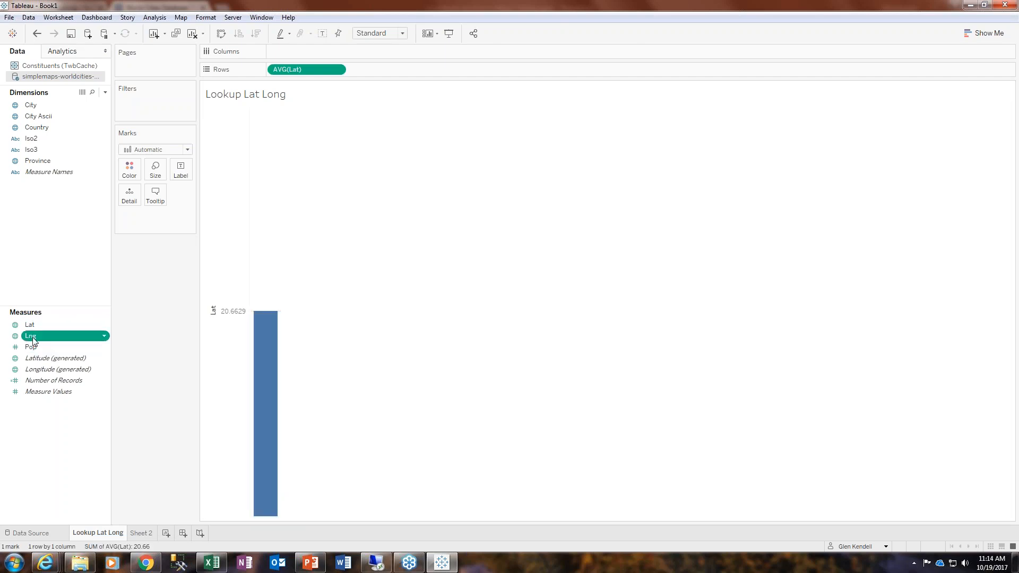
double_click(32, 336)
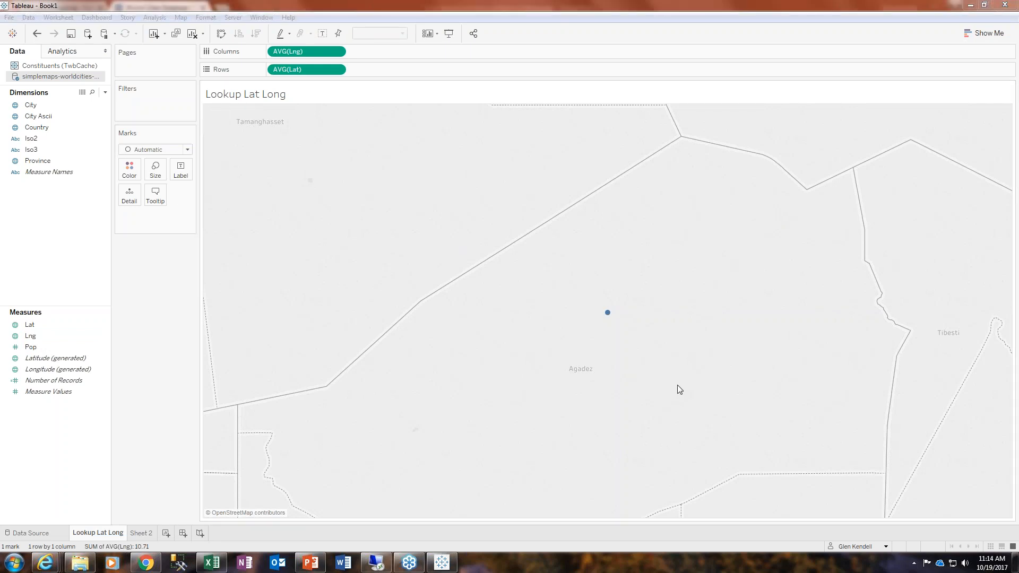
left_click(215, 151)
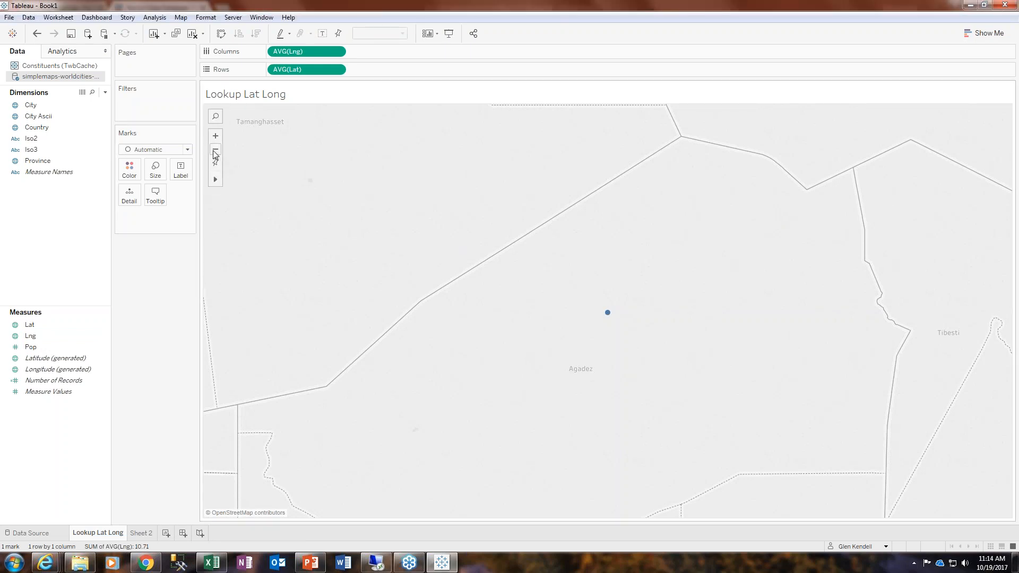
left_click(215, 152)
left_click(216, 151)
left_click(215, 152)
left_click(215, 152)
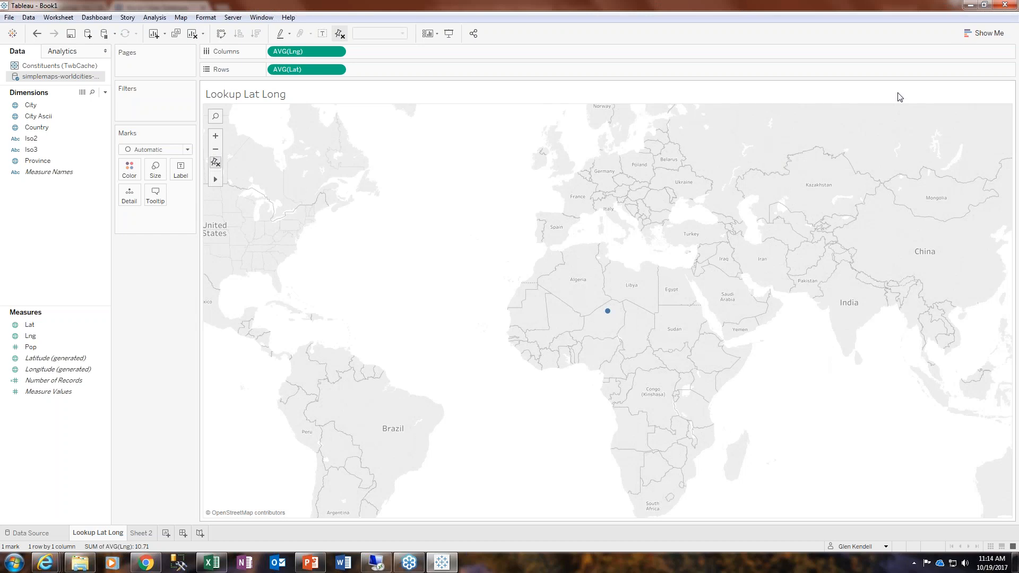
- Add the City dimension to the map's detail so each city is plotted as its own mark
left_click(977, 37)
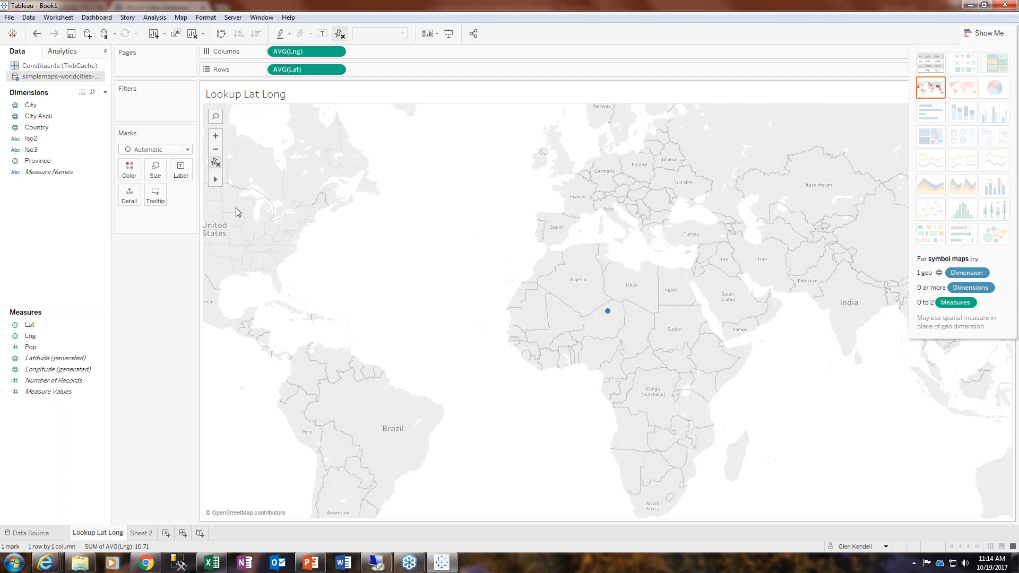
left_click(30, 106)
double_click(29, 106)
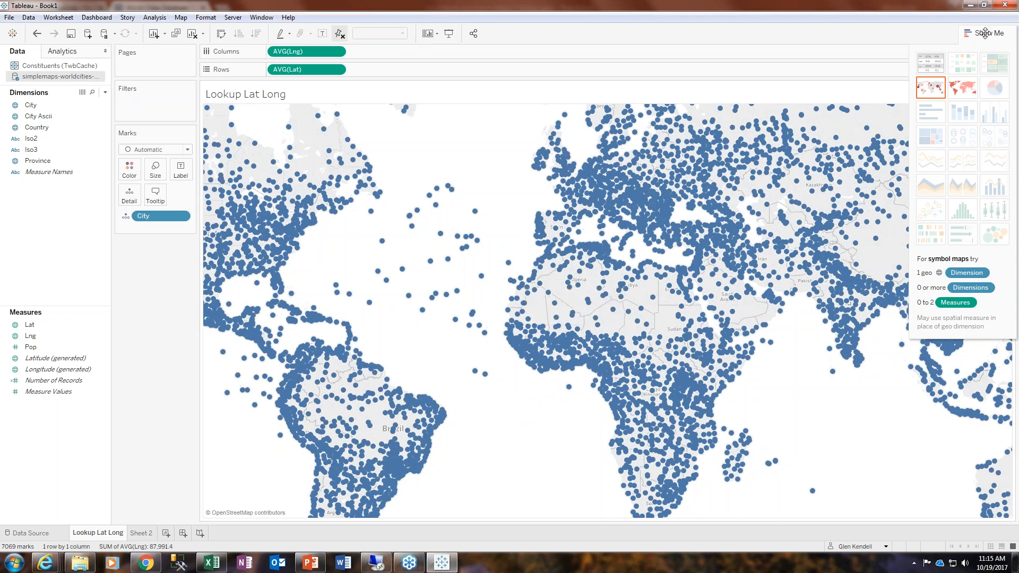
left_click(985, 33)
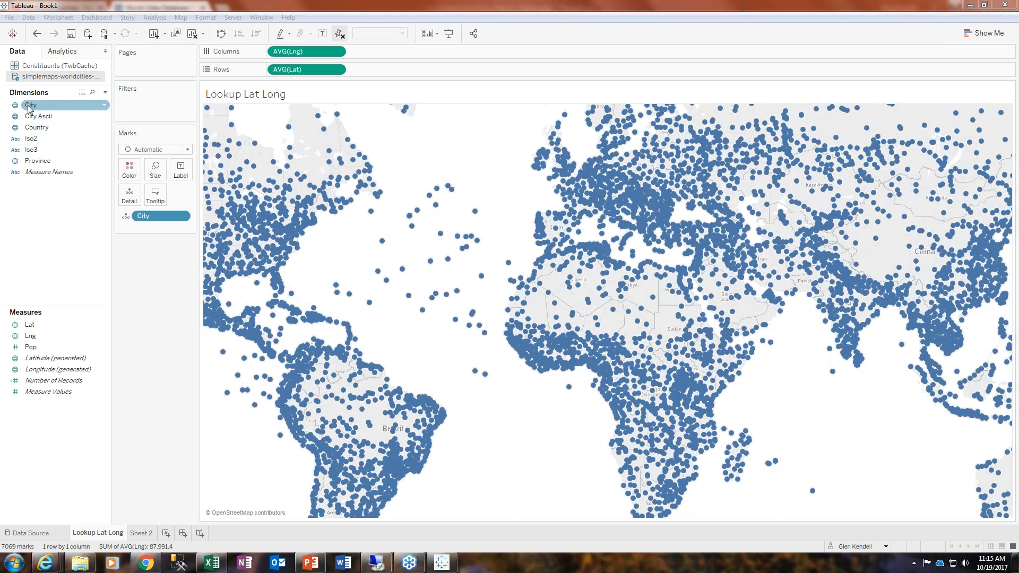
- Add a City filter that selects from the list, with no cities selected
left_click_drag(30, 109, 145, 113)
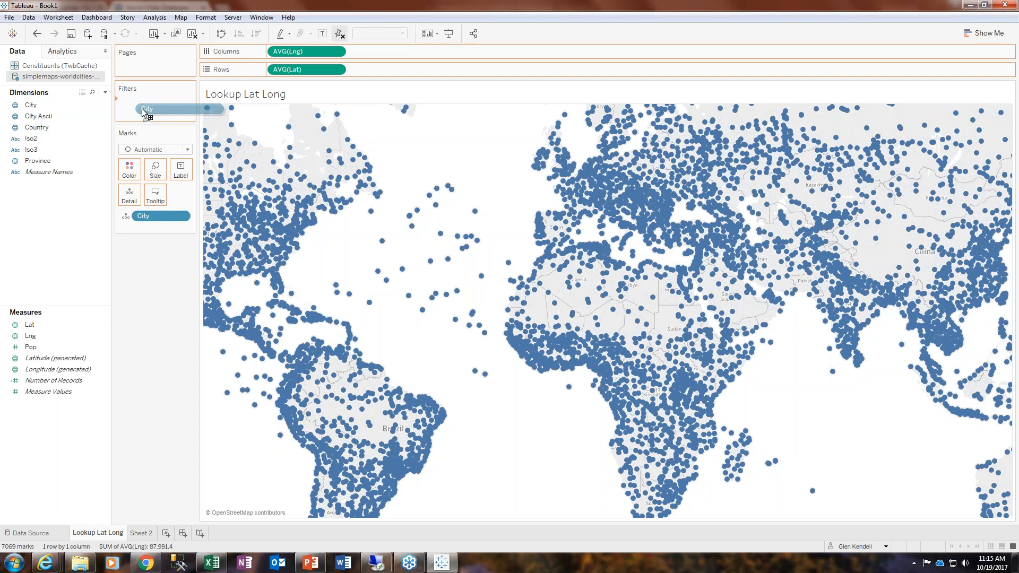
mouse_move(143, 111)
left_mouse_down()
mouse_move(30, 109)
mouse_move(150, 115)
mouse_move(148, 104)
left_mouse_up()
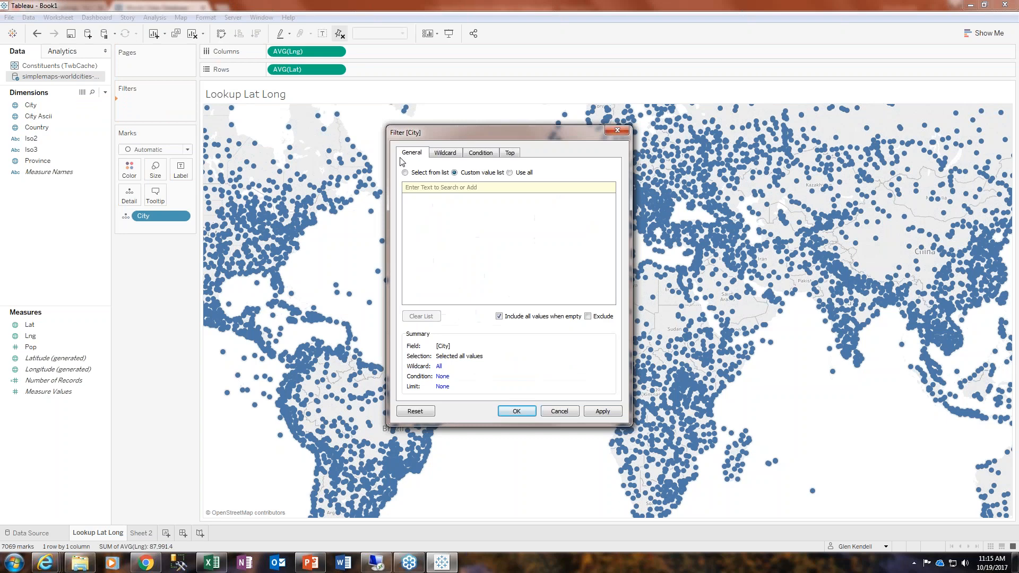
left_click(438, 174)
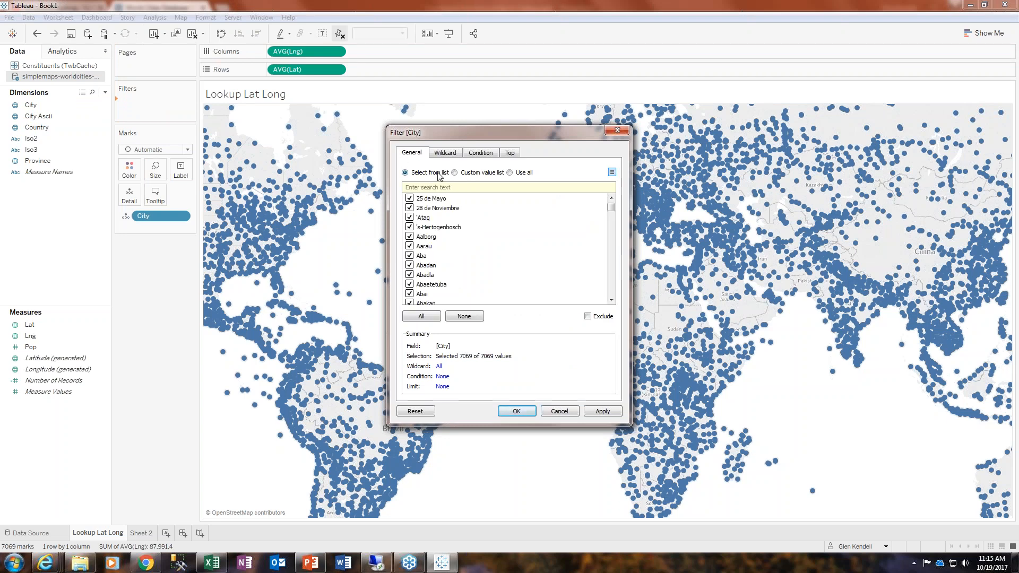
left_click(464, 316)
left_click(518, 412)
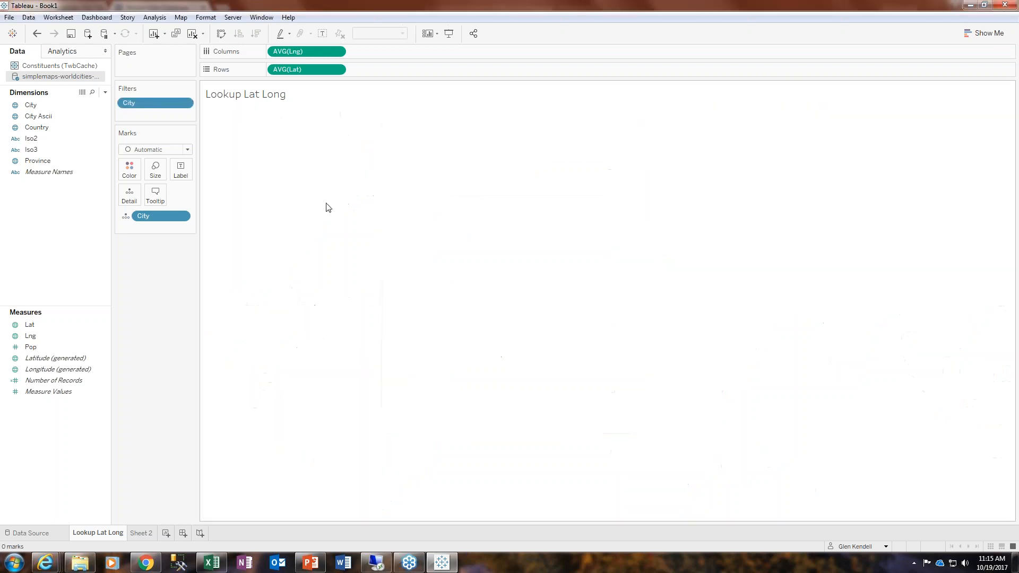
- Show the City filter beside the map and change it to a single value dropdown
left_click(184, 103)
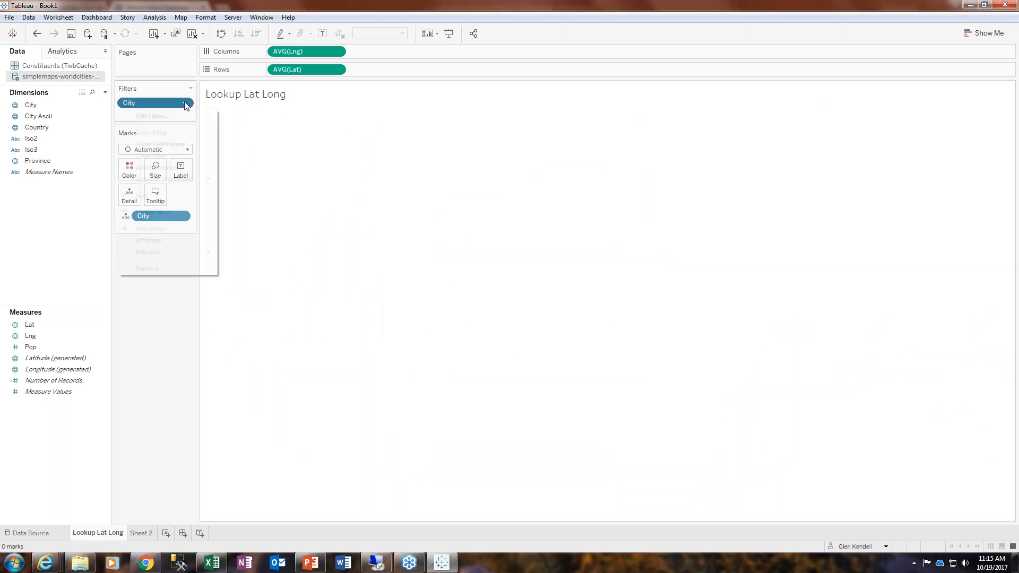
left_click(177, 133)
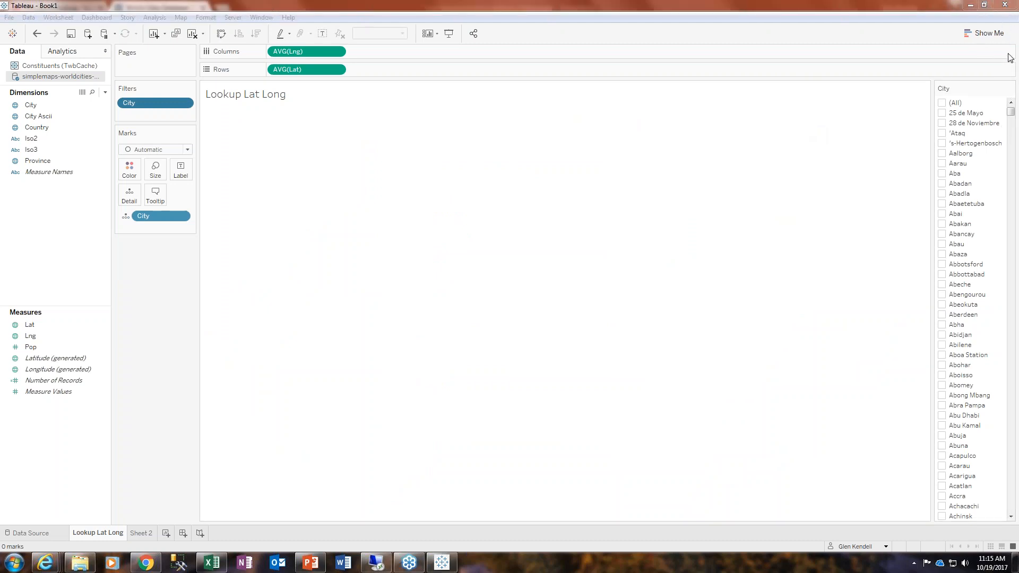
mouse_move(971, 173)
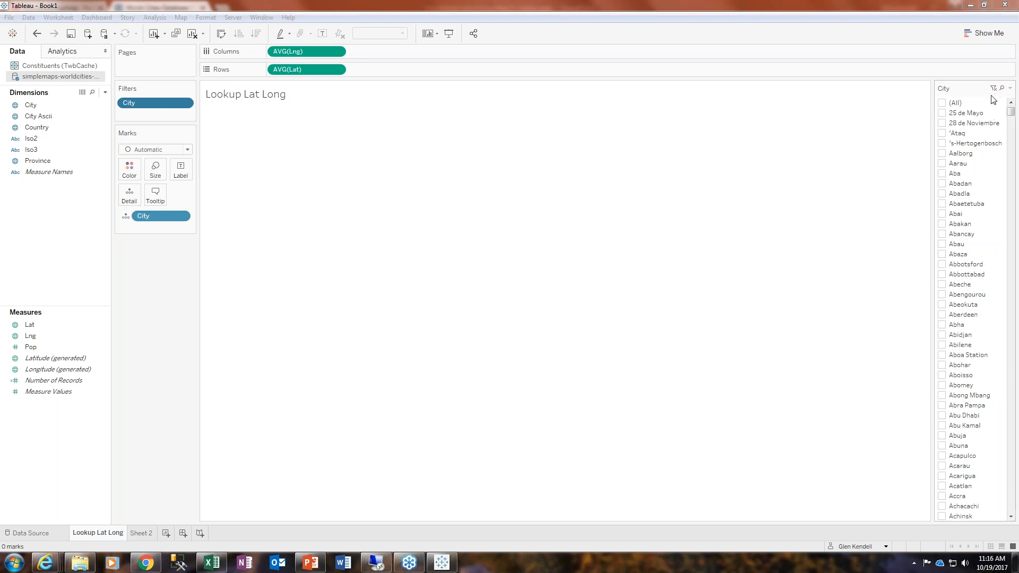
left_click(1011, 88)
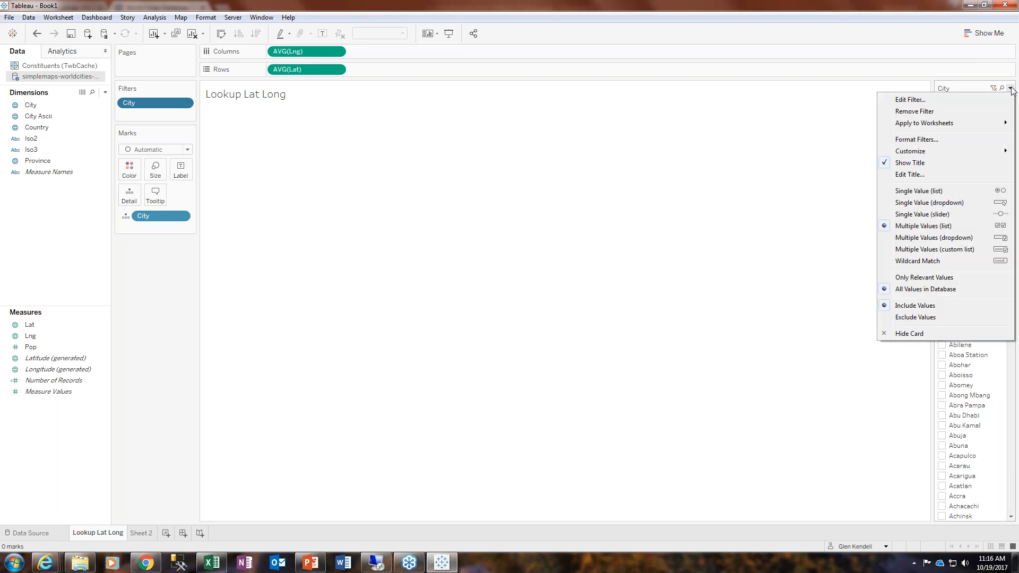
left_click(943, 204)
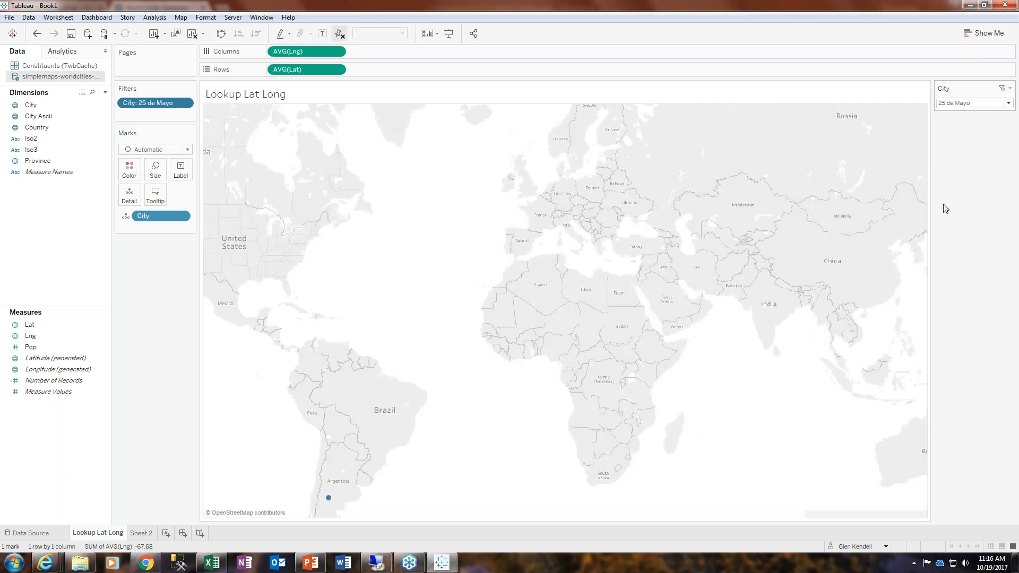
- Filter the map to New York, check the mark's coordinates, and reset the map view to fit that city
left_click(1008, 104)
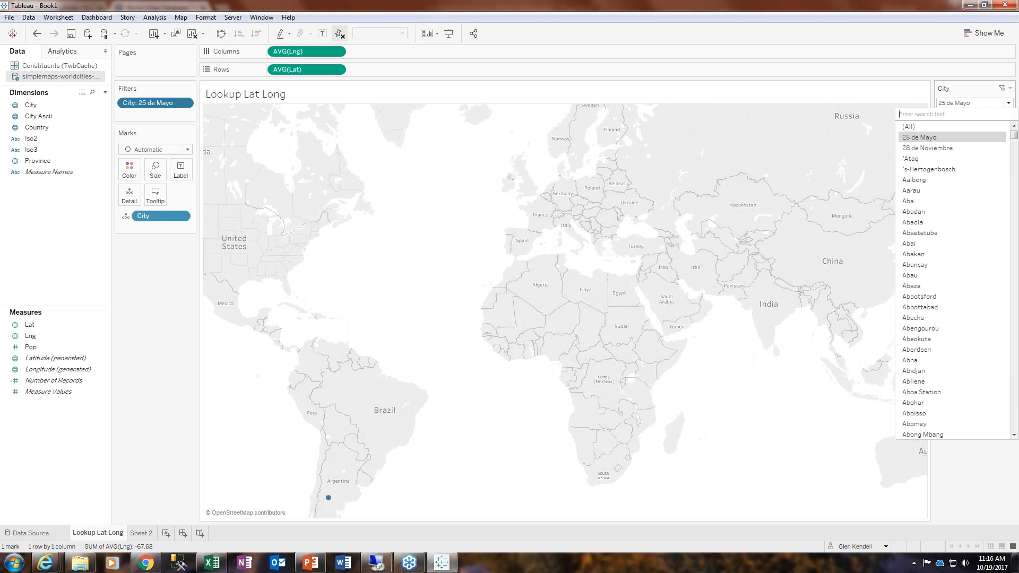
type("new york")
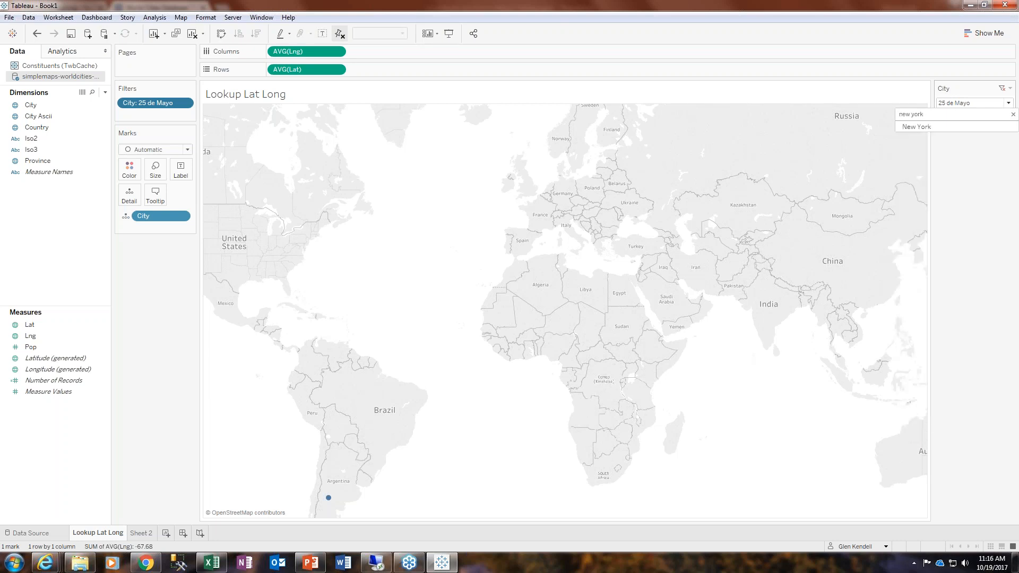
left_click(918, 126)
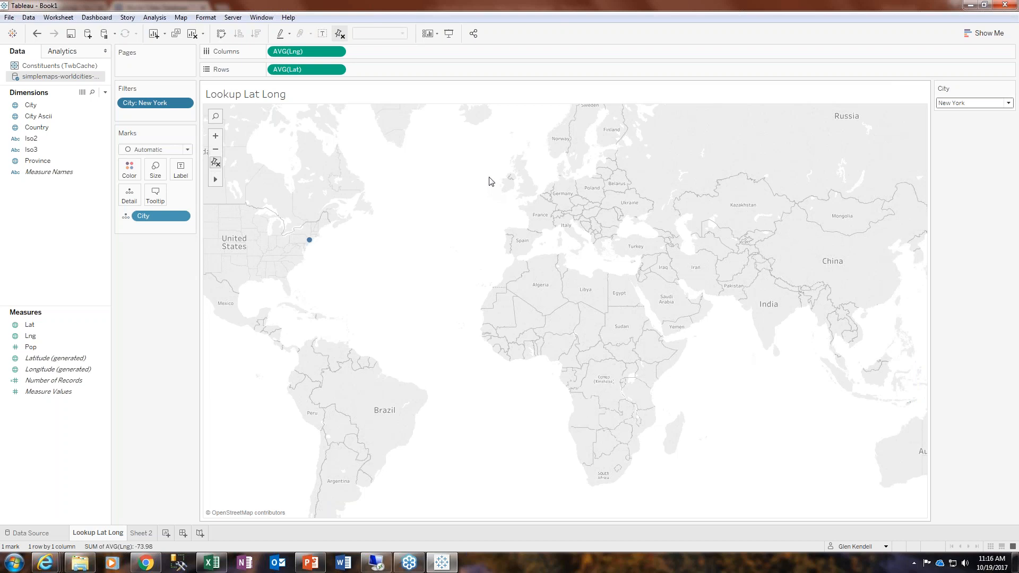
mouse_move(309, 242)
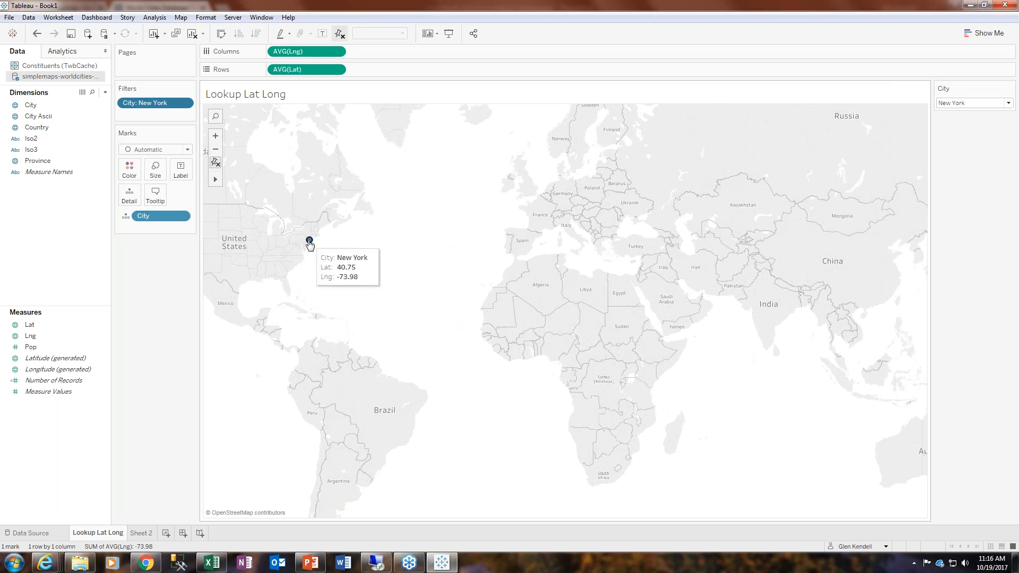
left_click(216, 163)
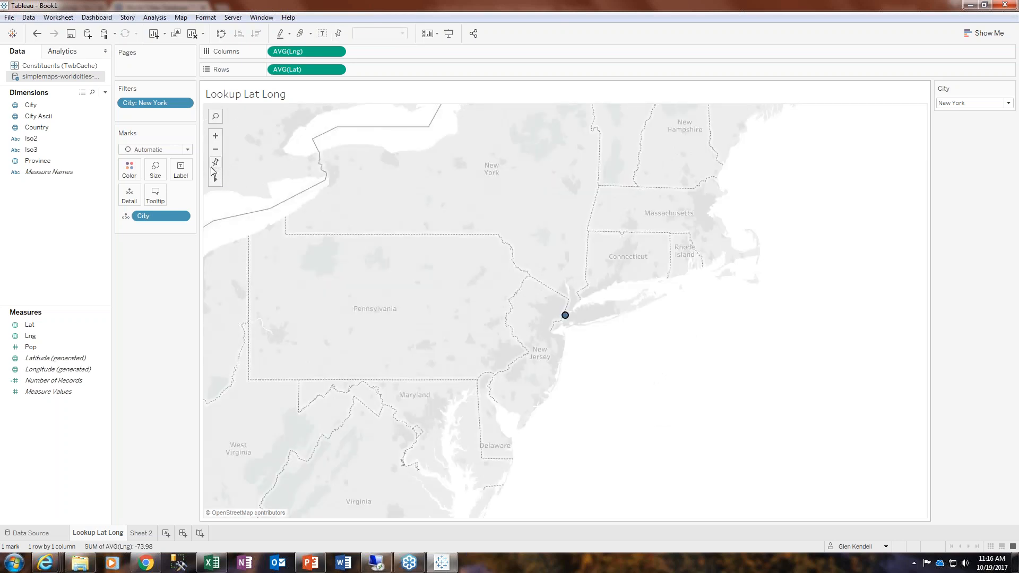
left_click(216, 180)
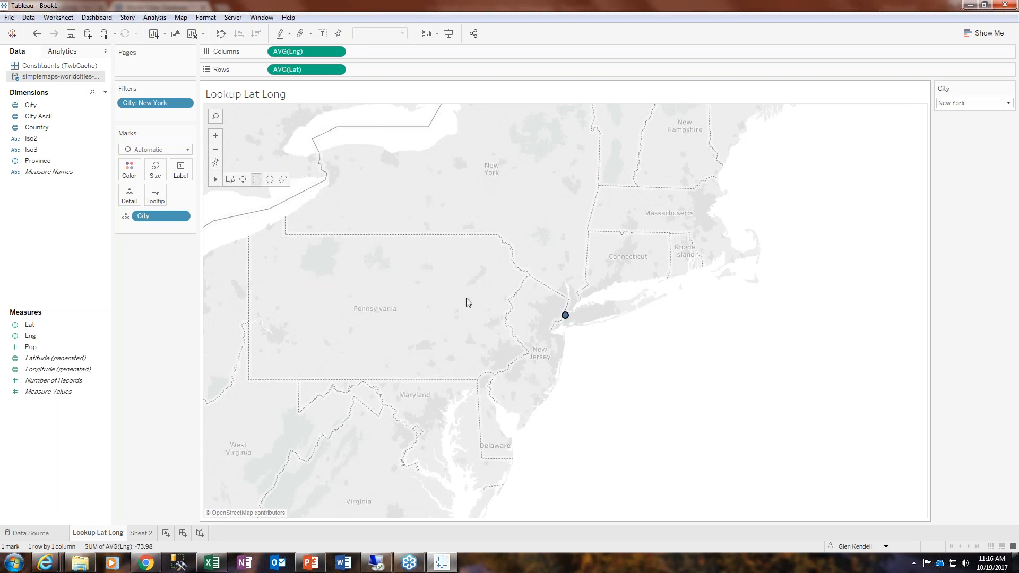
mouse_move(566, 318)
- Enlarge the city mark slightly and color it green with a black border
left_click(155, 169)
left_click(190, 195)
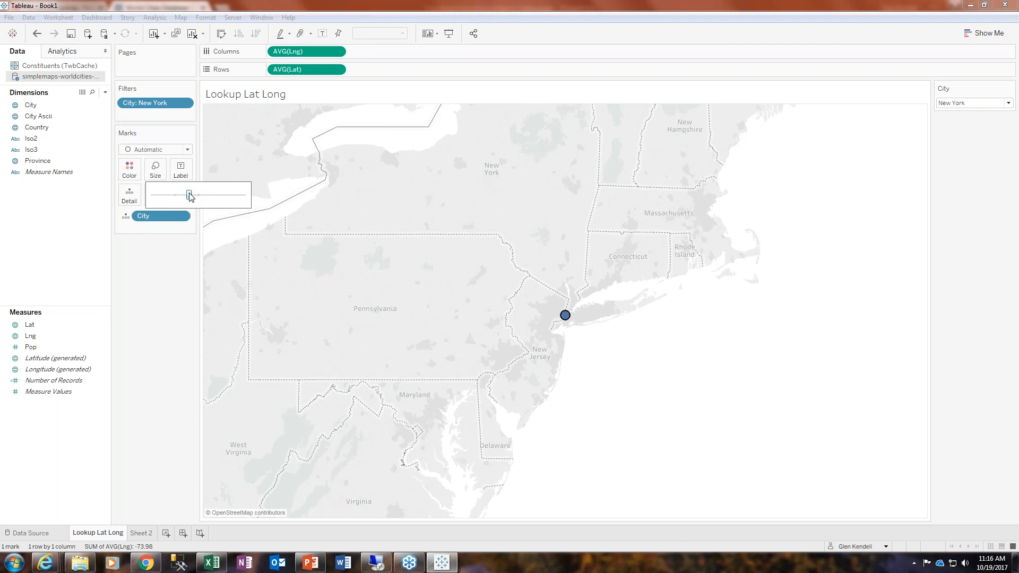
left_click(129, 169)
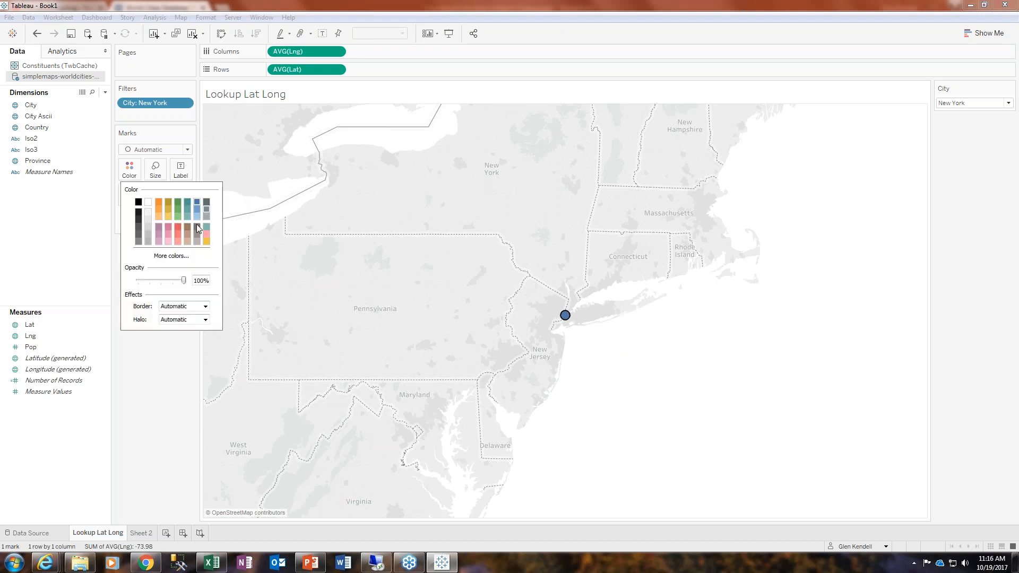
left_click(177, 200)
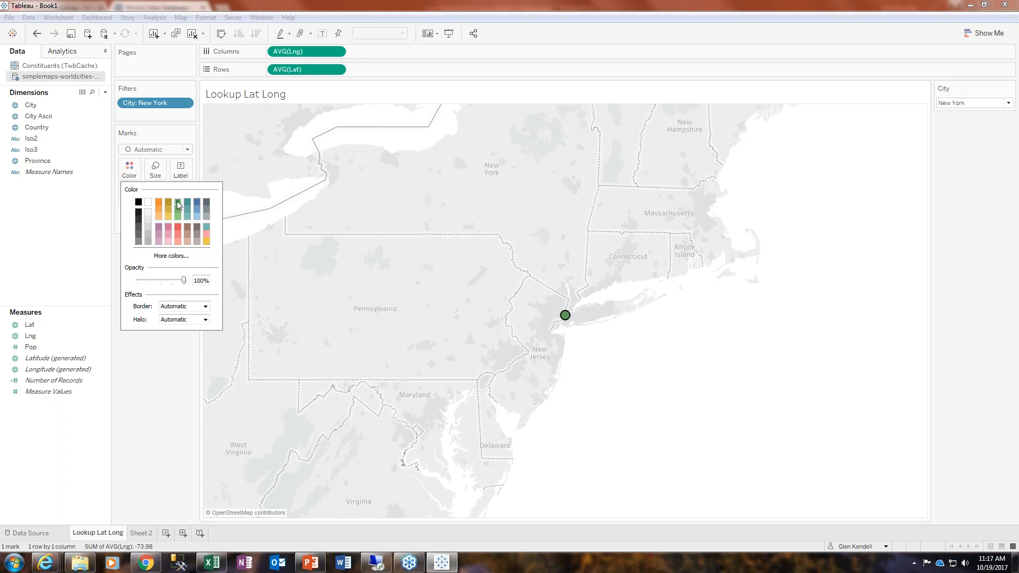
left_click(174, 307)
left_click(166, 345)
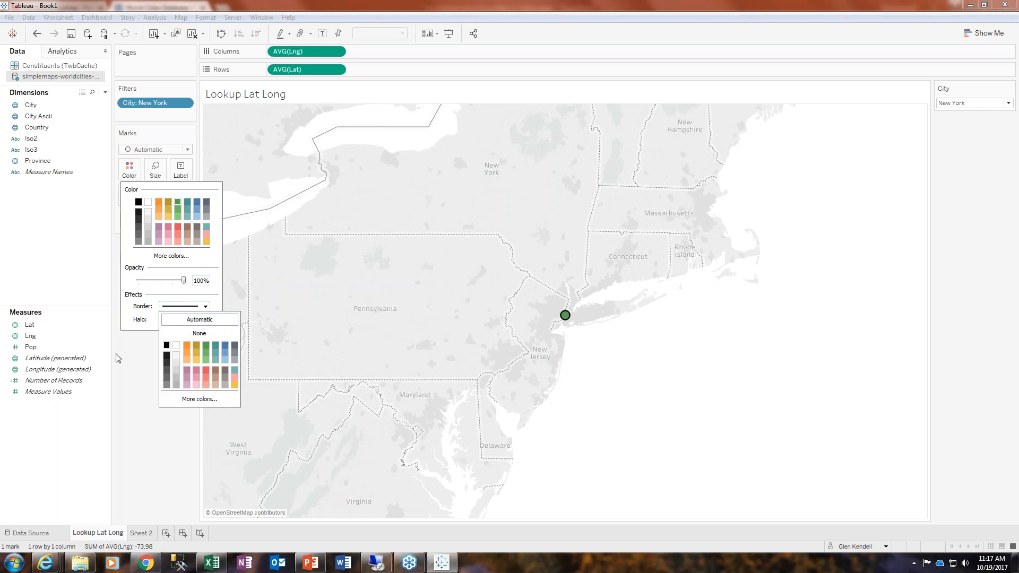
left_click(120, 358)
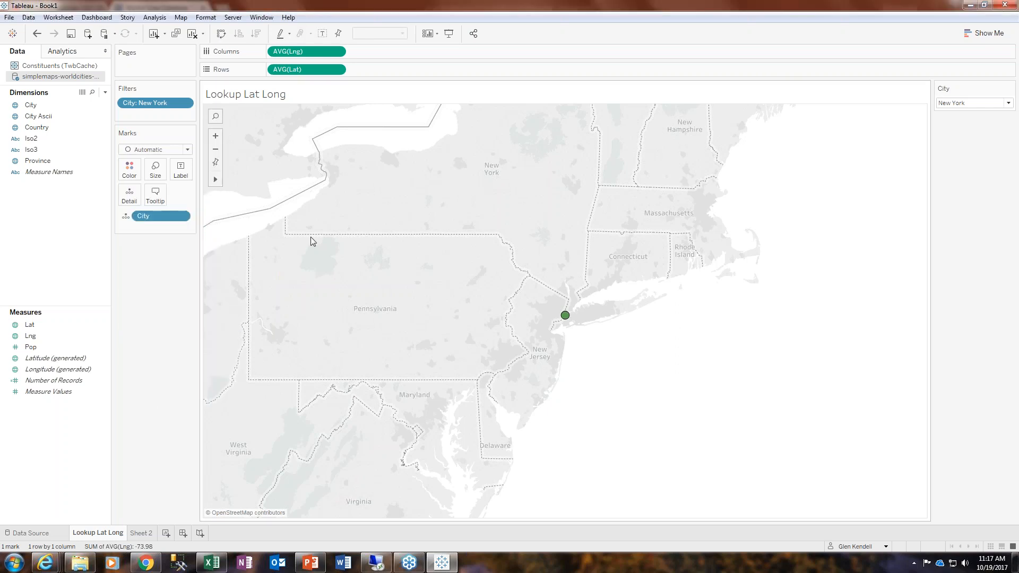
- Increase the size of the green city mark a little more
left_click(155, 168)
left_click_drag(190, 196, 200, 199)
left_click(173, 307)
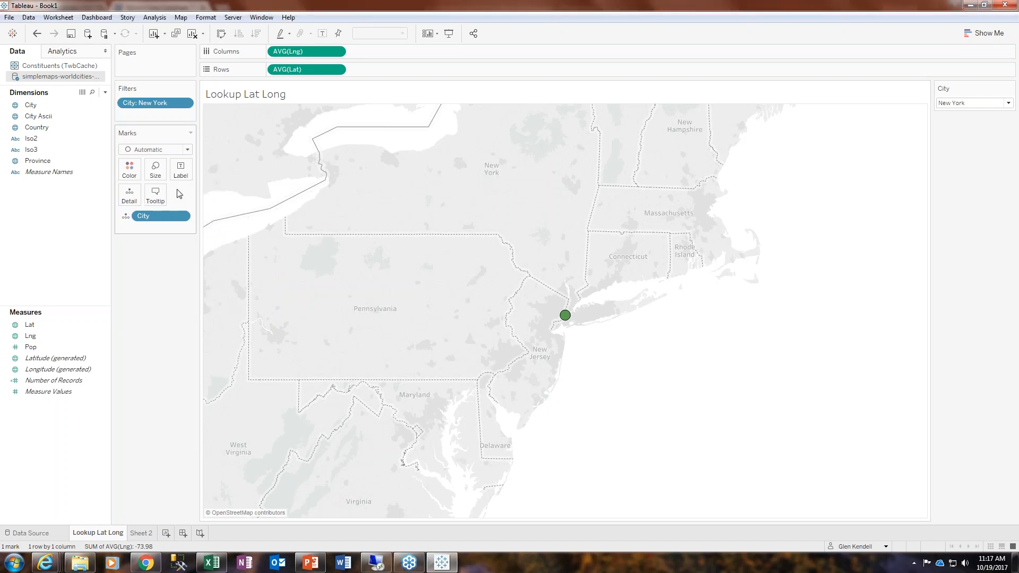
- Try the square mark type and the asterisk, filled square and open square shapes on the city mark, and return it to Automatic
left_click(186, 150)
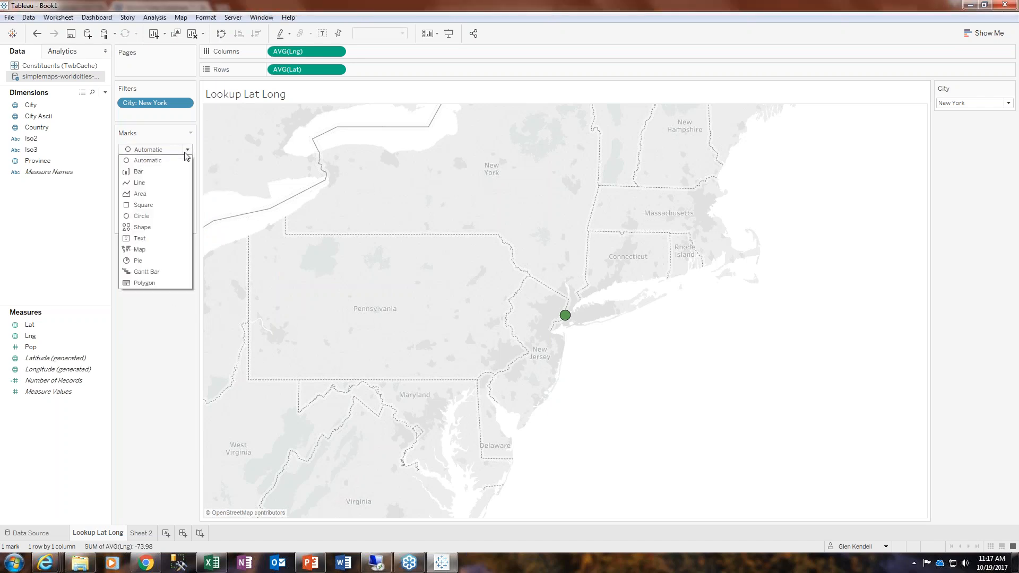
left_click(140, 206)
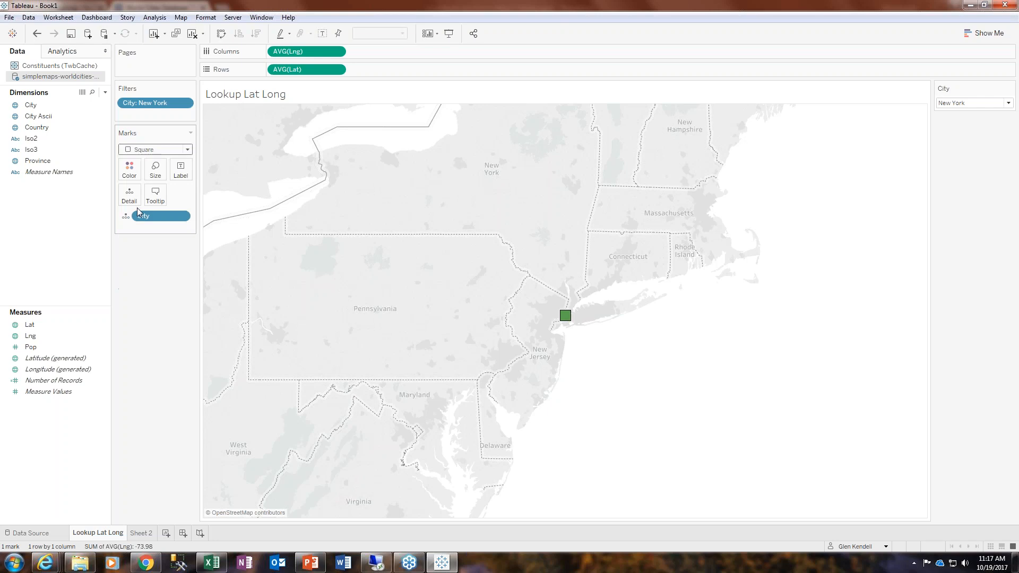
left_click(187, 150)
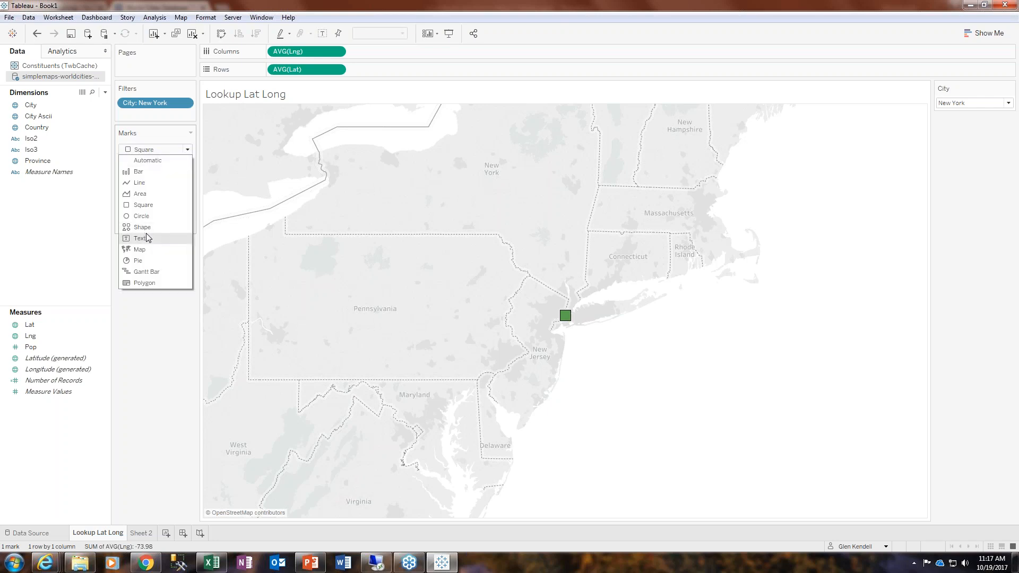
left_click(144, 228)
left_click(180, 195)
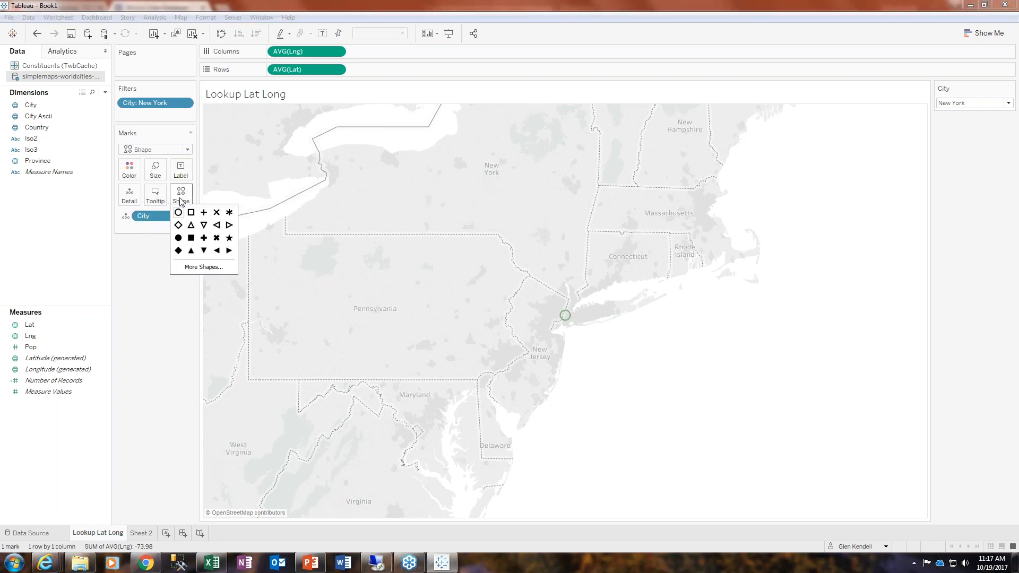
left_click(229, 213)
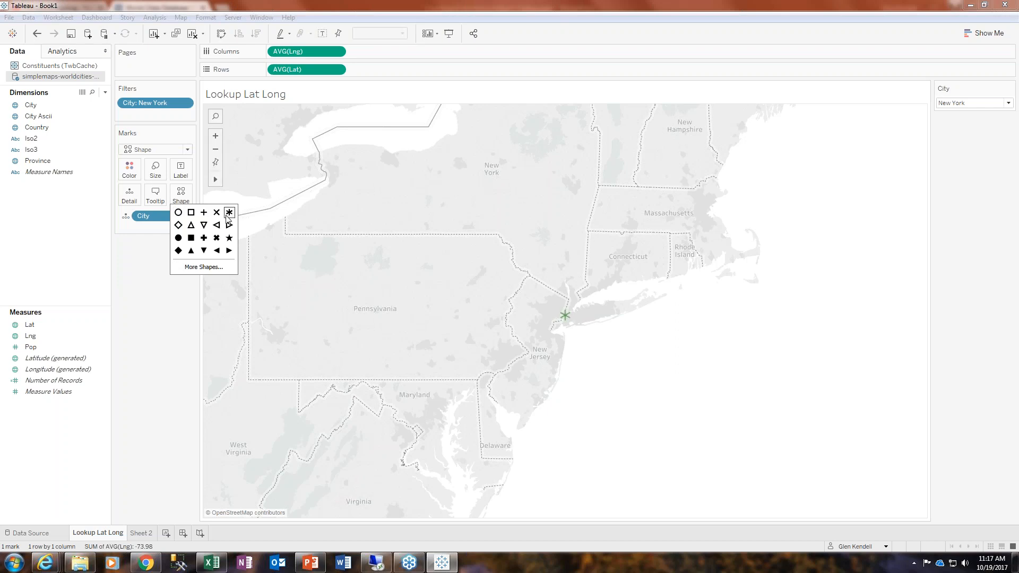
left_click(191, 237)
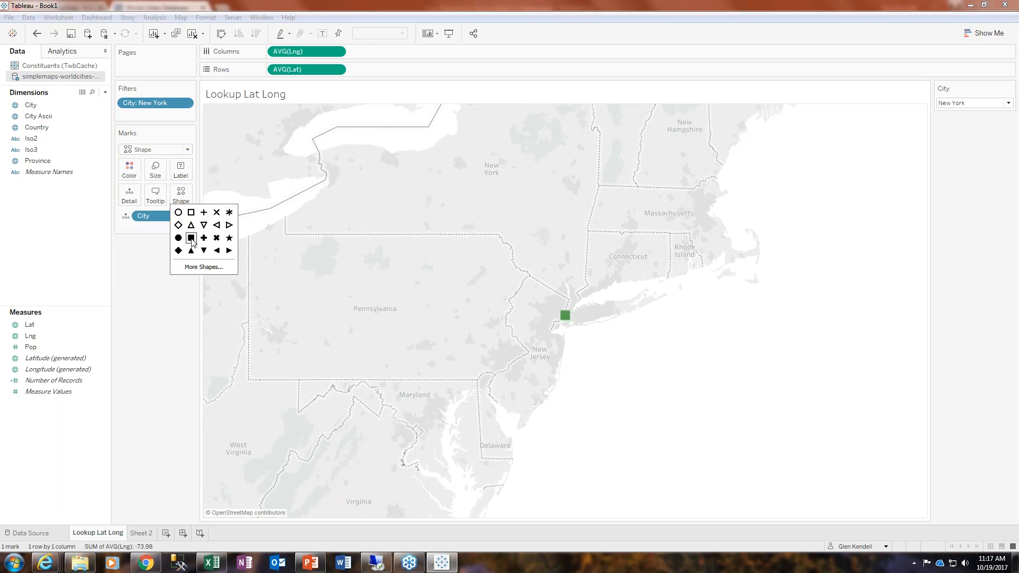
left_click(191, 212)
left_click(188, 149)
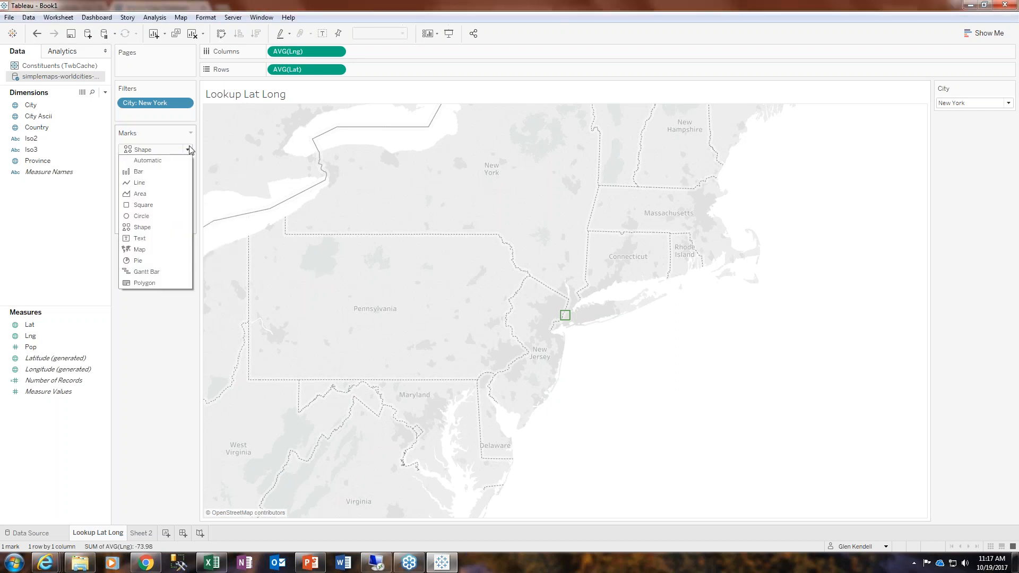
left_click(149, 160)
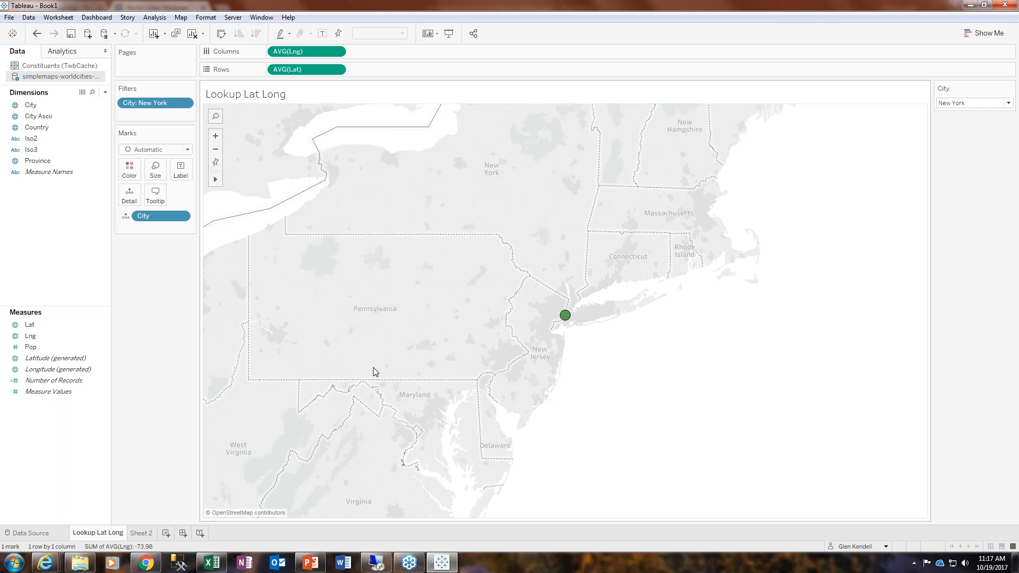
- Check the New York mark's coordinates and change the City filter to Seattle
mouse_move(564, 316)
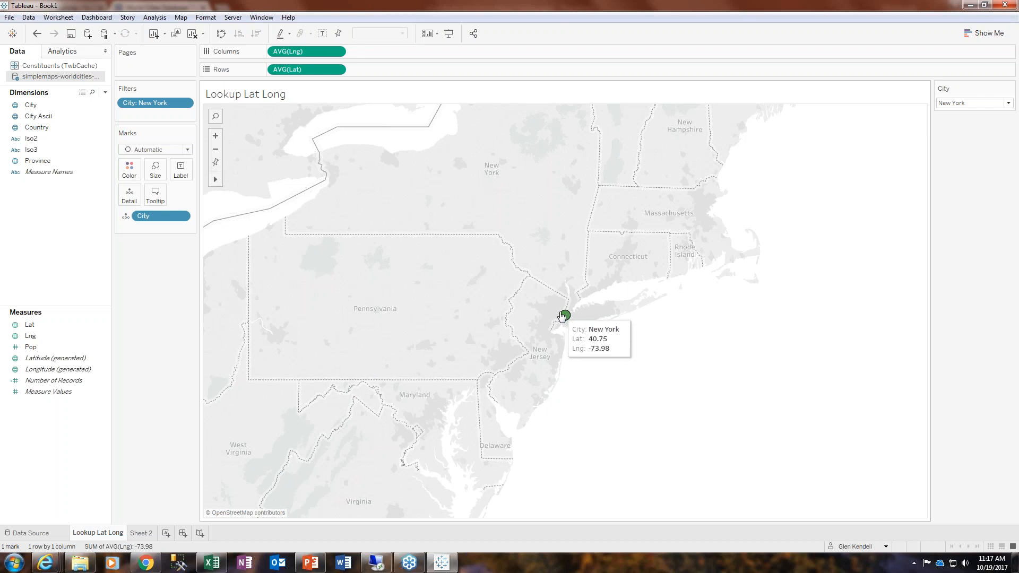
left_click(1008, 103)
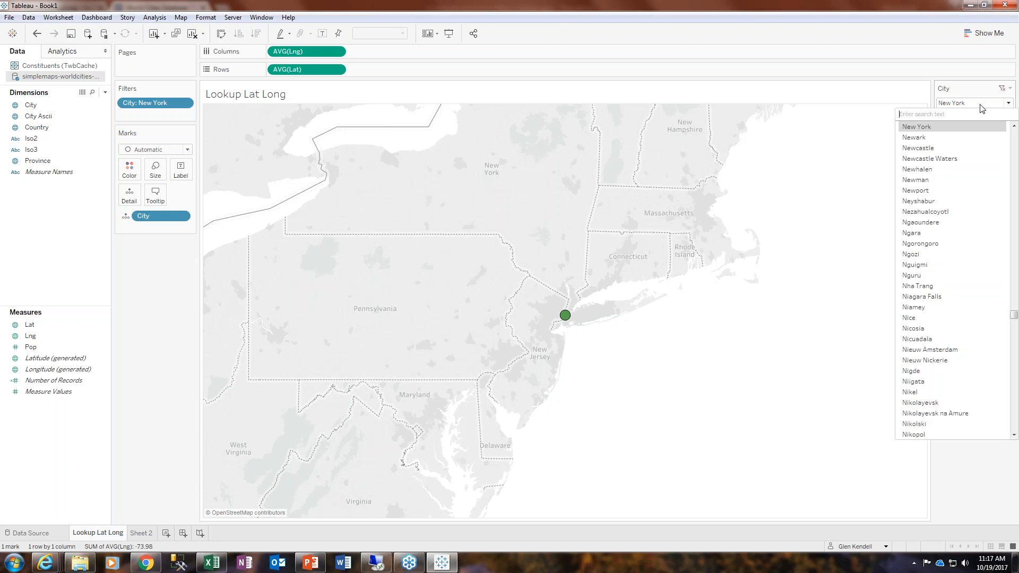
type("seattle")
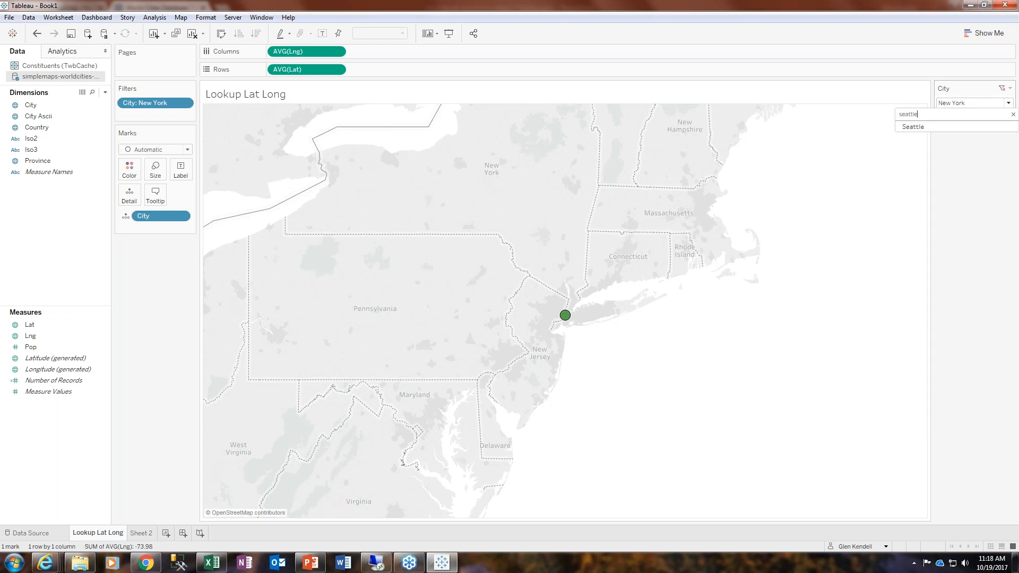
left_click(922, 127)
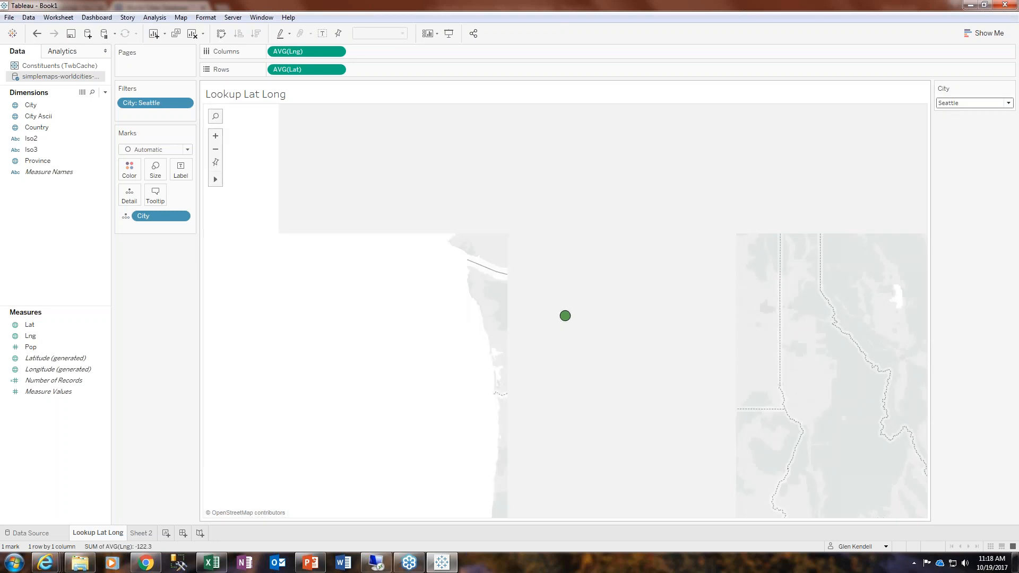
mouse_move(564, 321)
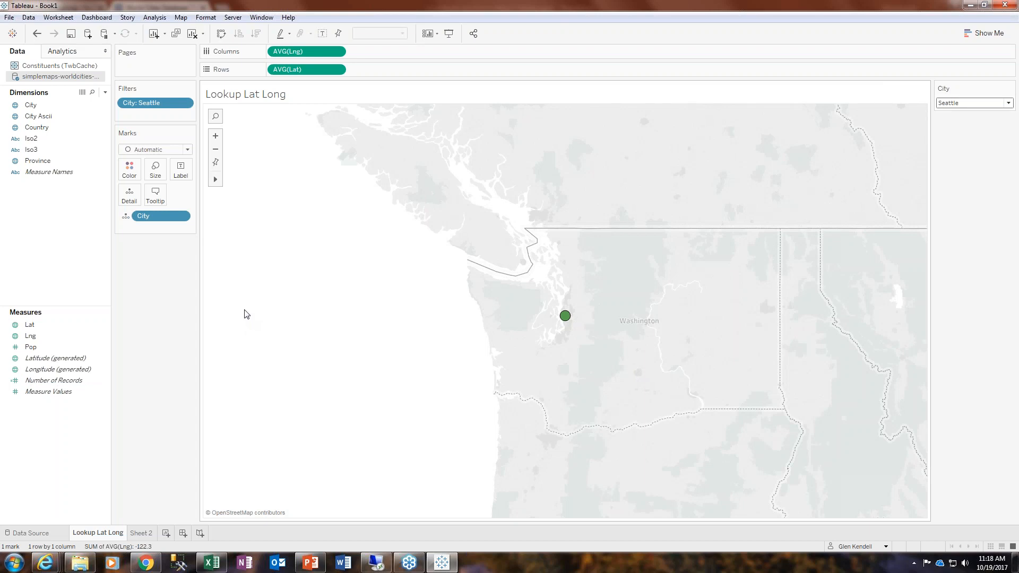
- Open Sheet 2, switch to the Constituents data source, and look through its geocoded and preferred address fields
mouse_move(144, 535)
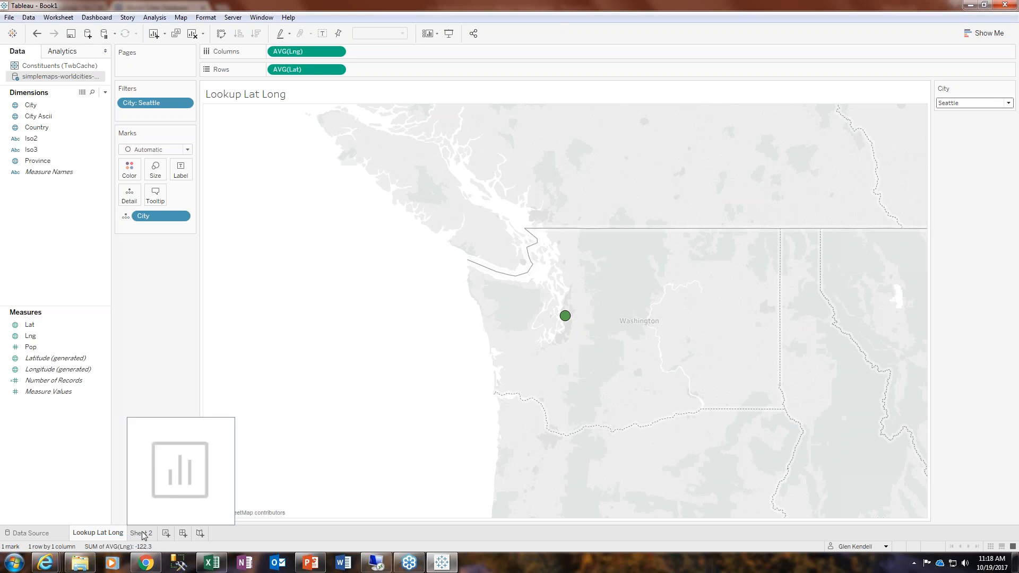
left_click(142, 533)
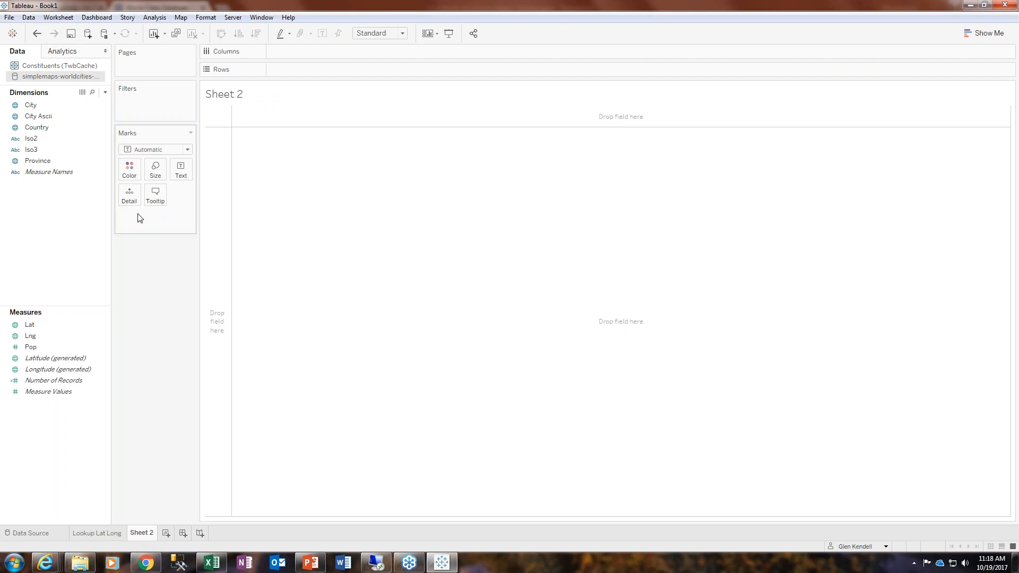
left_click(65, 65)
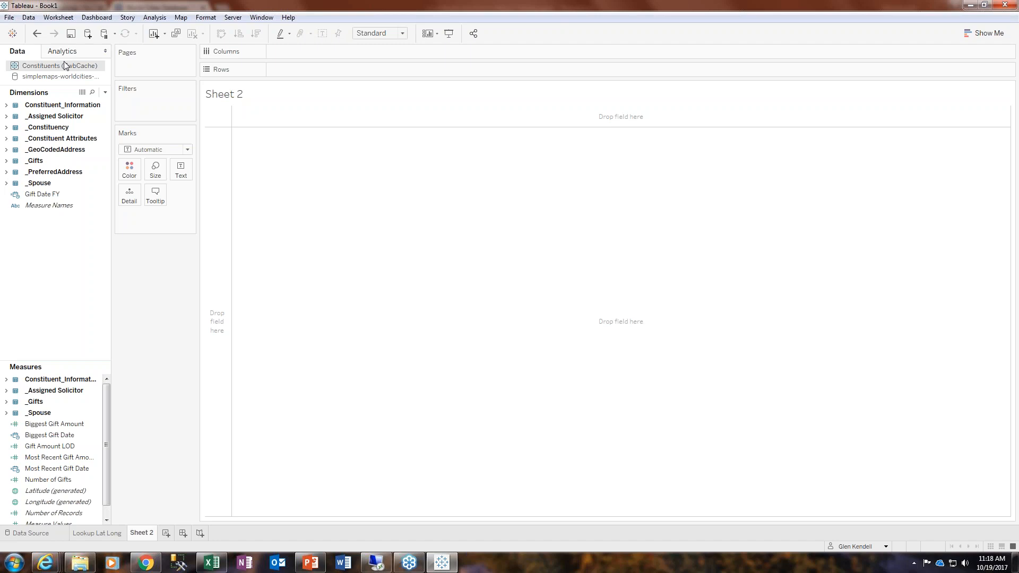
left_click(7, 151)
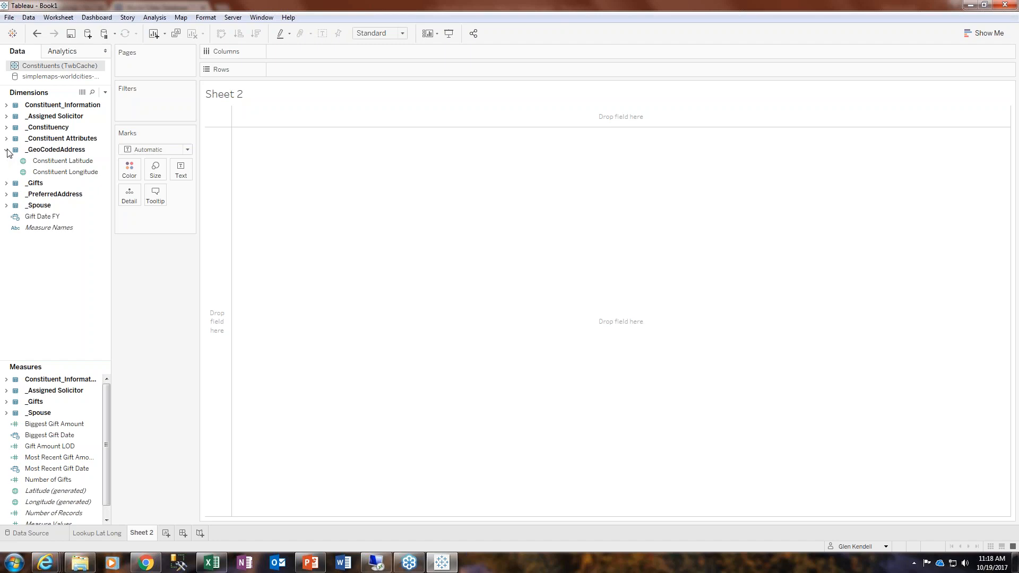
left_click(62, 161)
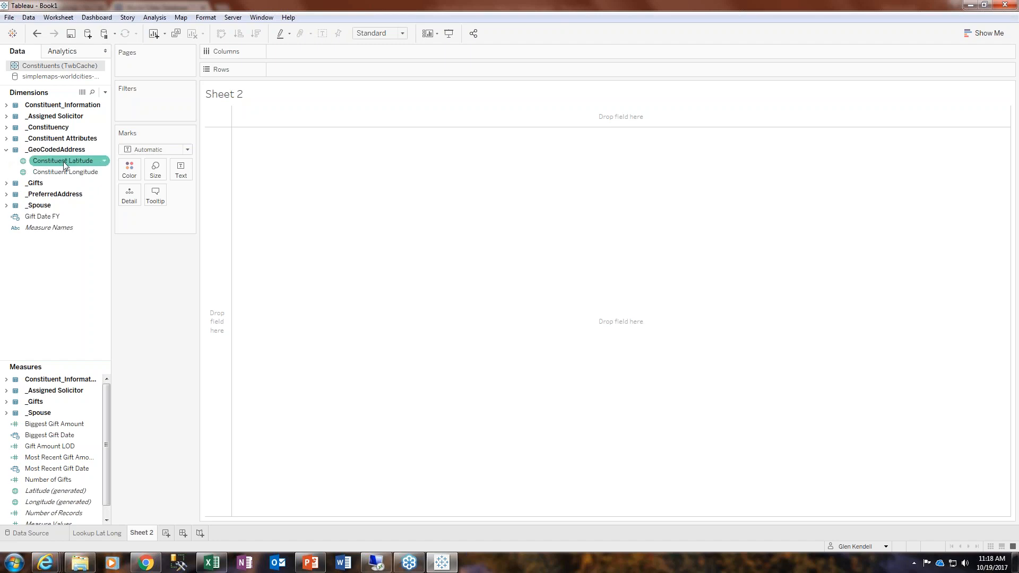
left_click(7, 150)
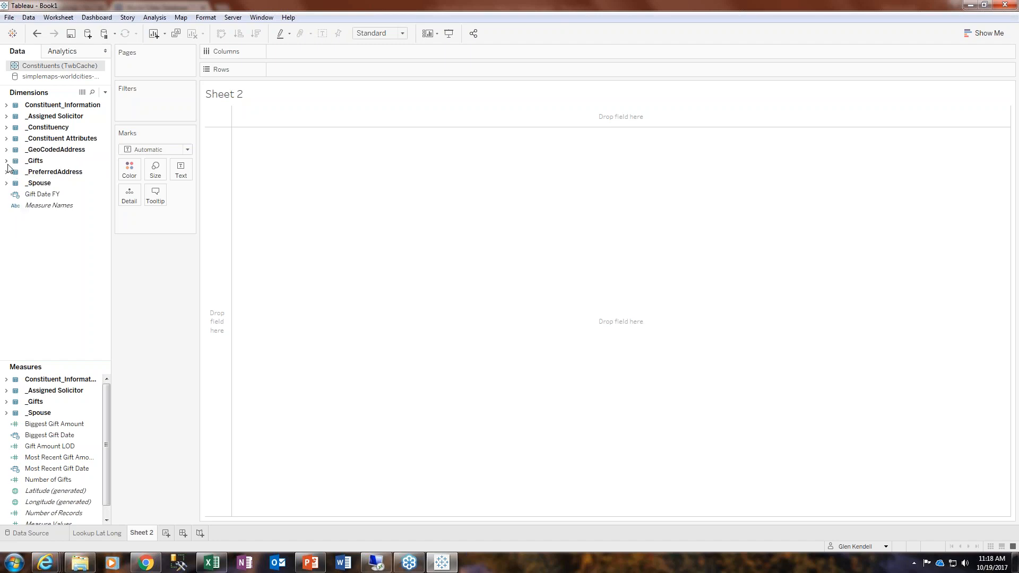
left_click(7, 172)
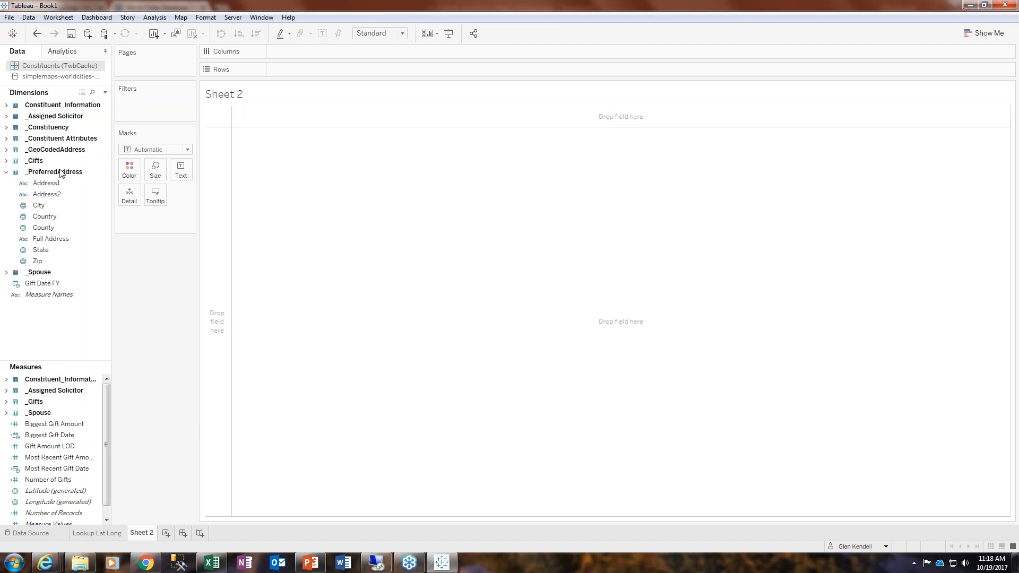
left_click(6, 172)
- Plot the constituents on a map using the geocoded Constituent Latitude and Constituent Longitude fields
left_click(6, 151)
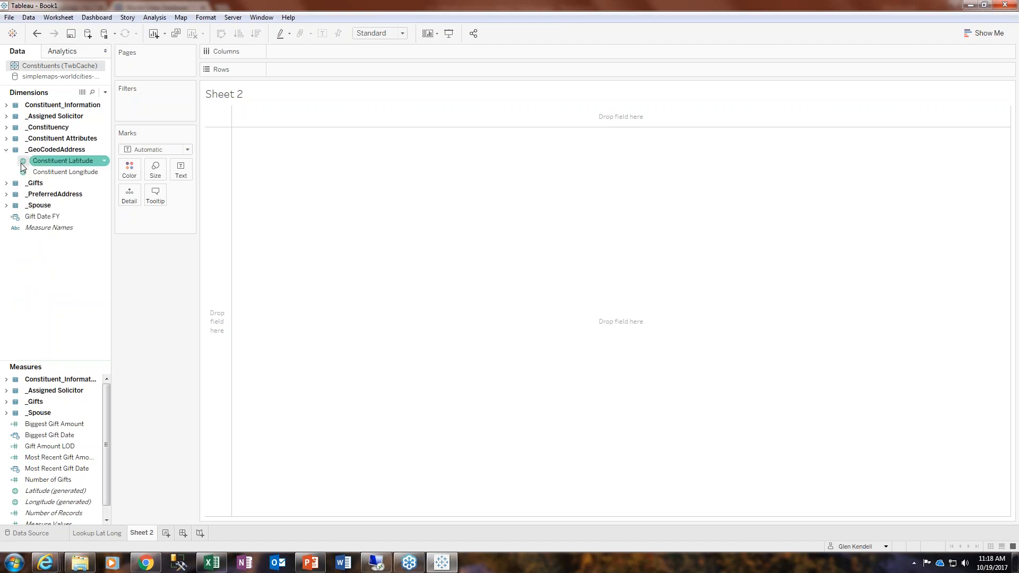
double_click(51, 162)
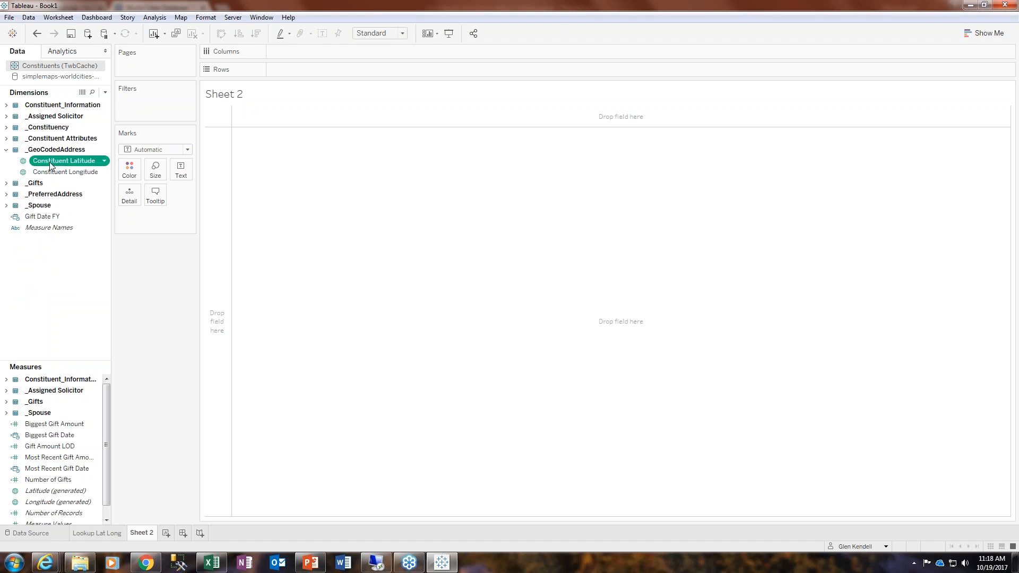
double_click(60, 172)
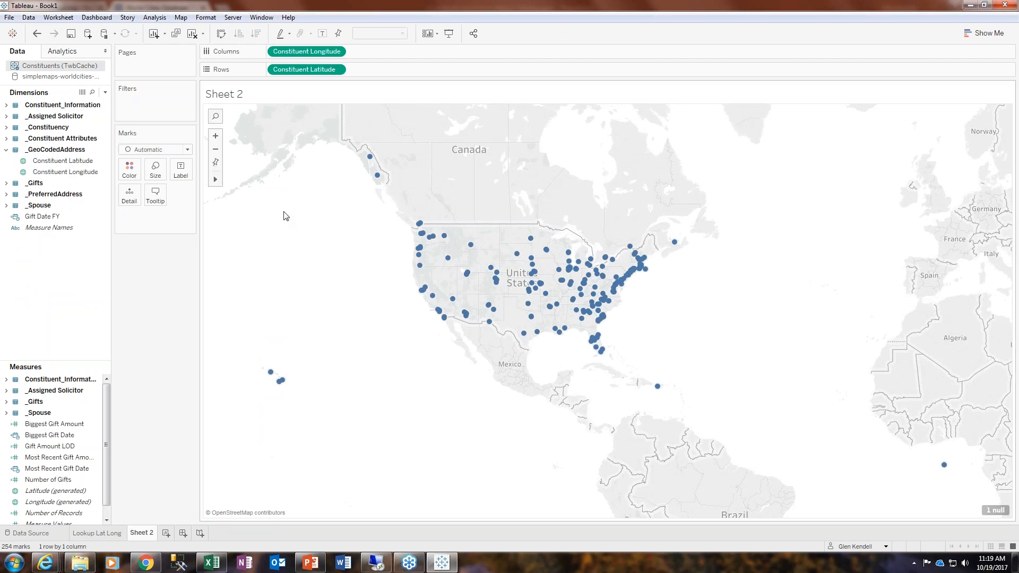
- Change the constituent marks to the Shape mark type with filled stars
left_click(187, 150)
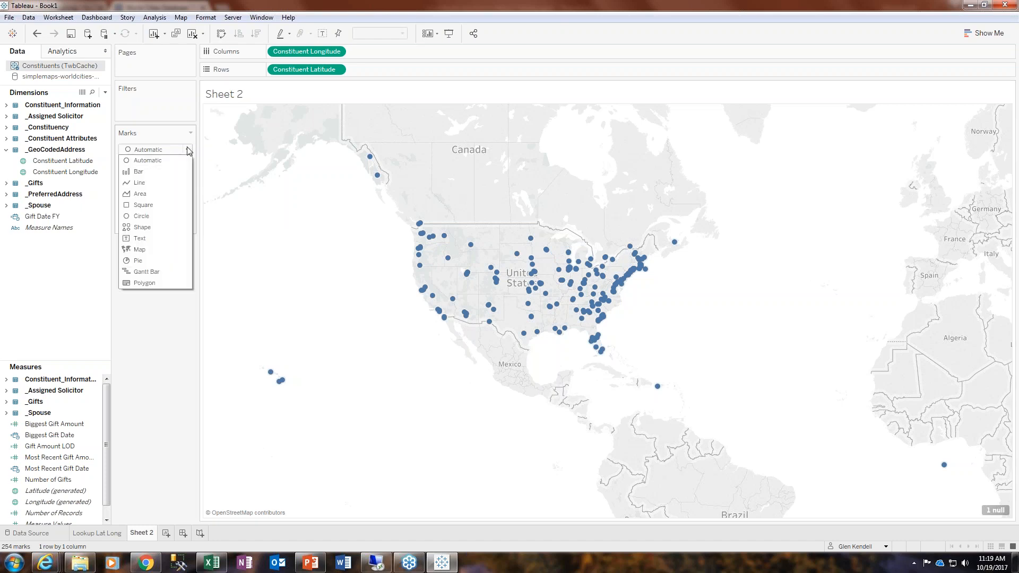
left_click(151, 227)
left_click(187, 198)
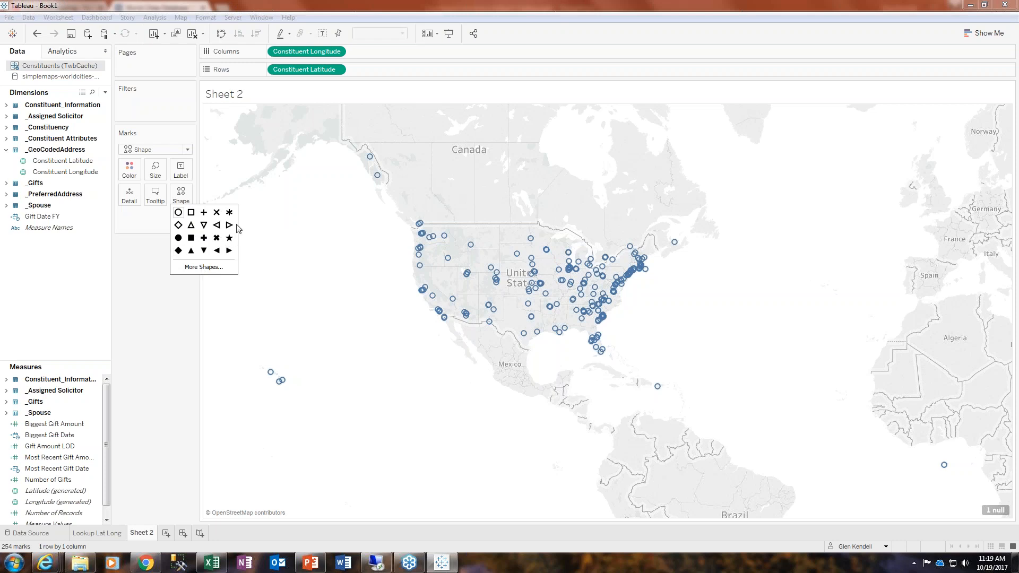
left_click(230, 239)
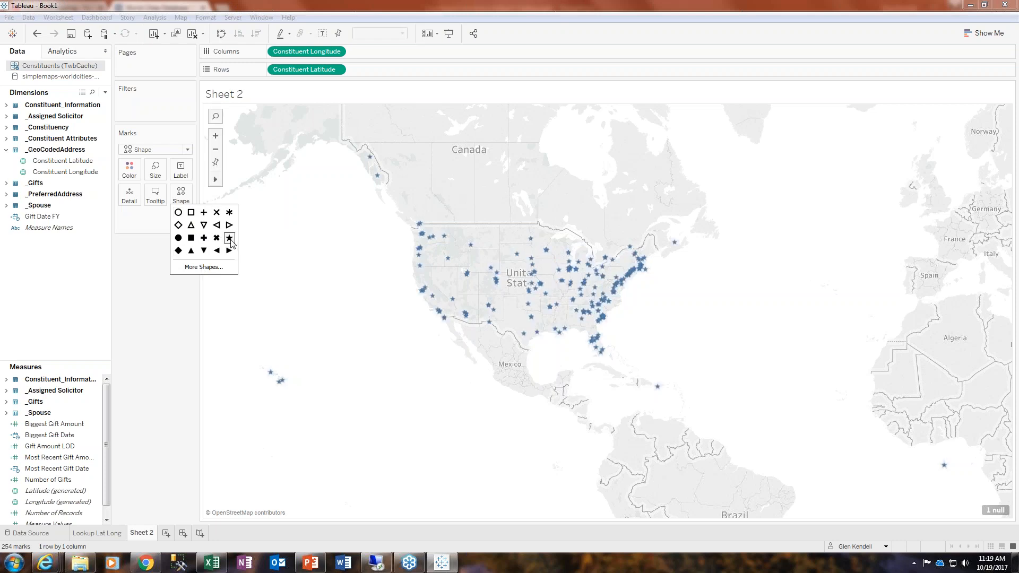
- Color the constituent stars orange and enlarge them slightly
left_click(131, 171)
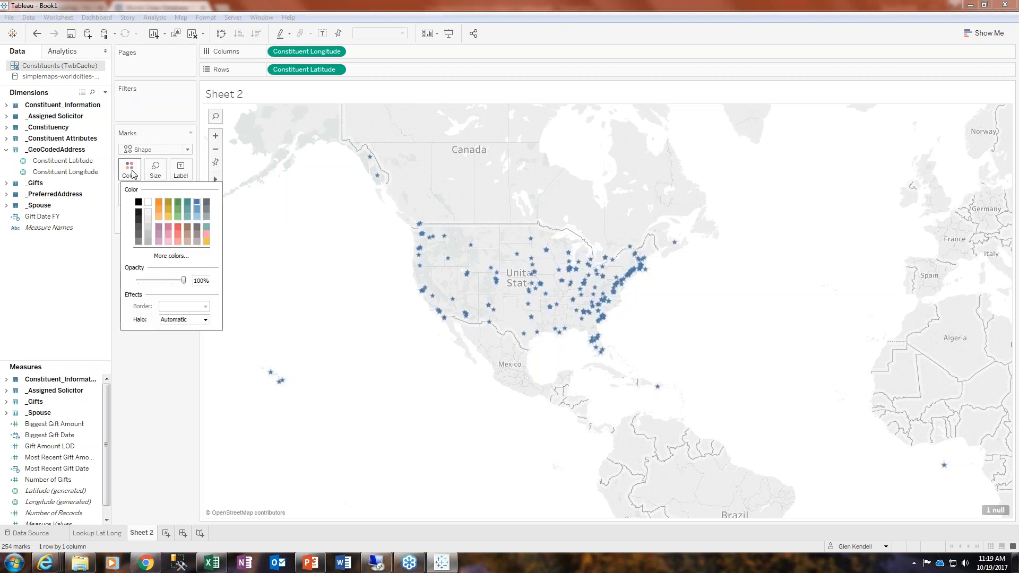
left_click(157, 203)
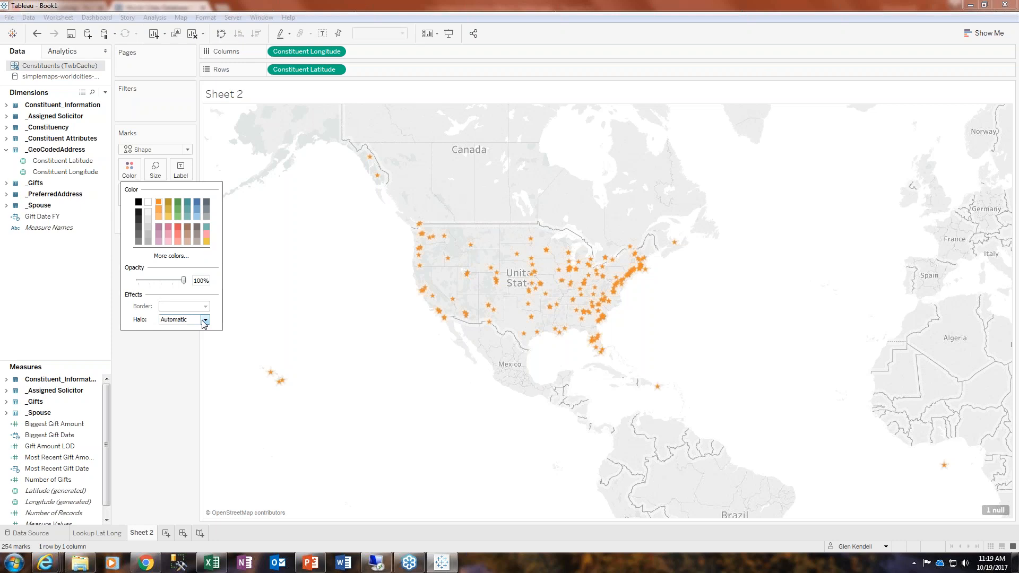
left_click(182, 352)
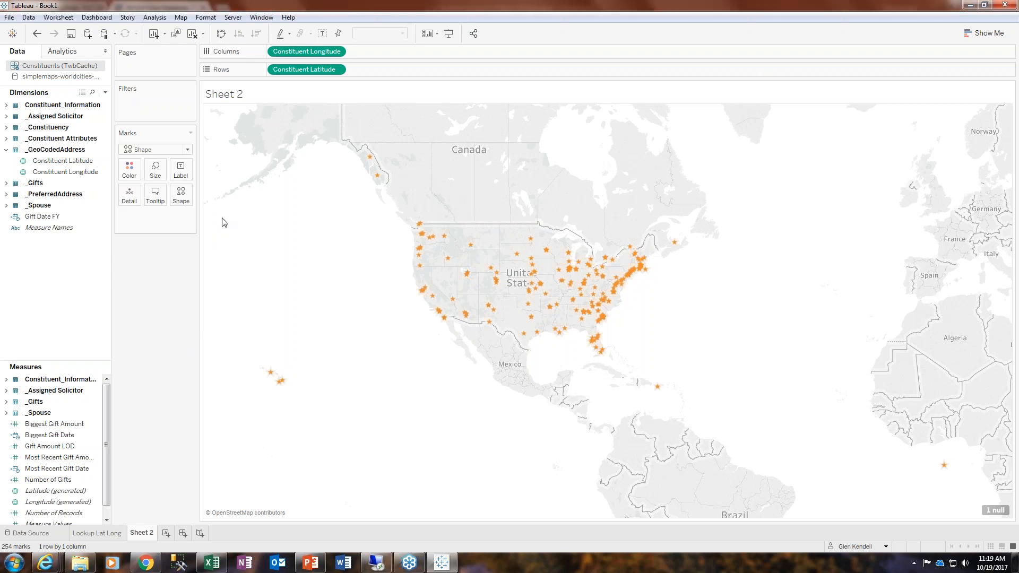
left_click(155, 169)
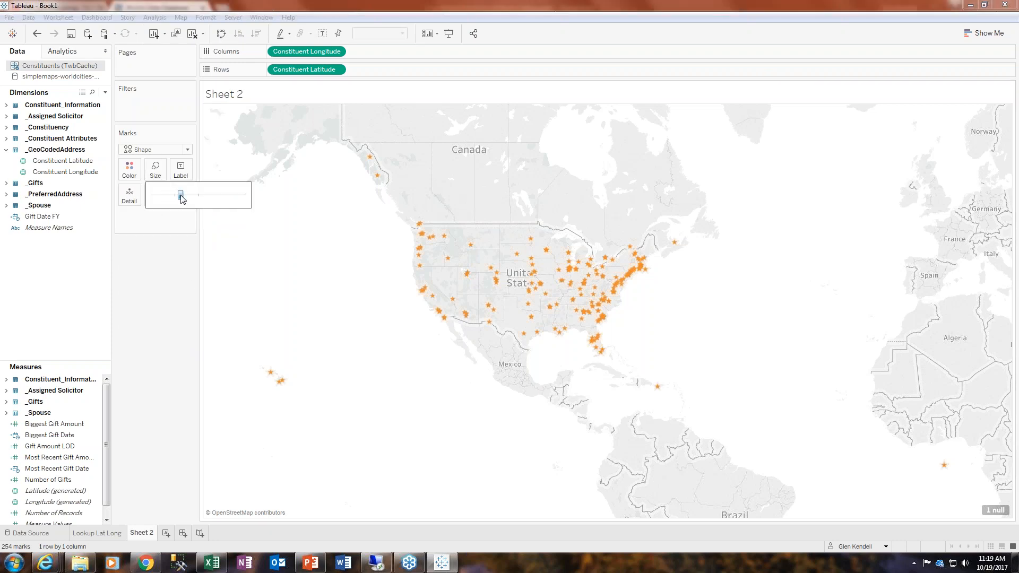
left_click(161, 243)
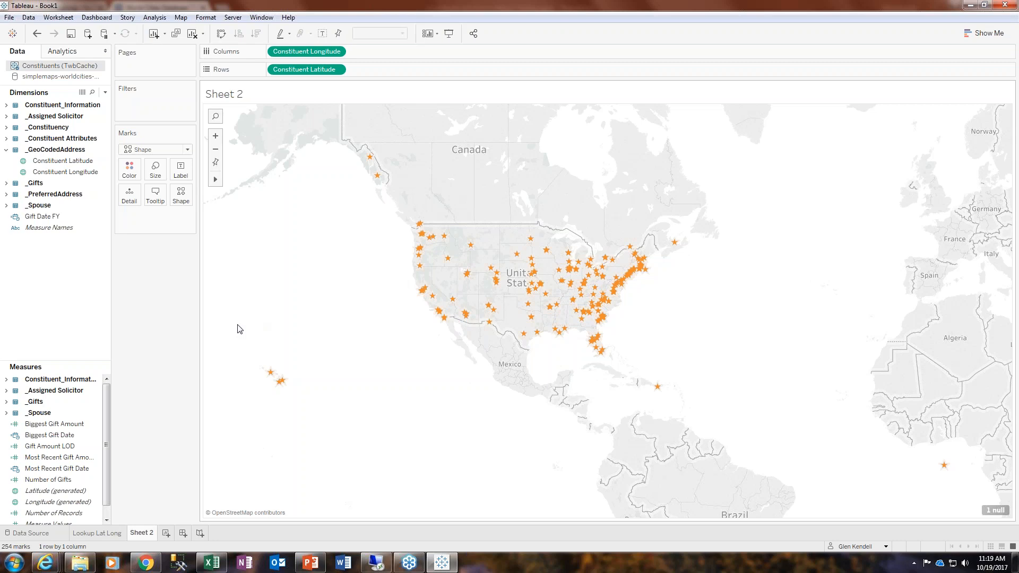
- Glance back at the Lookup Lat Long sheet, and rename Sheet 2 as Constituent Map
left_click(106, 533)
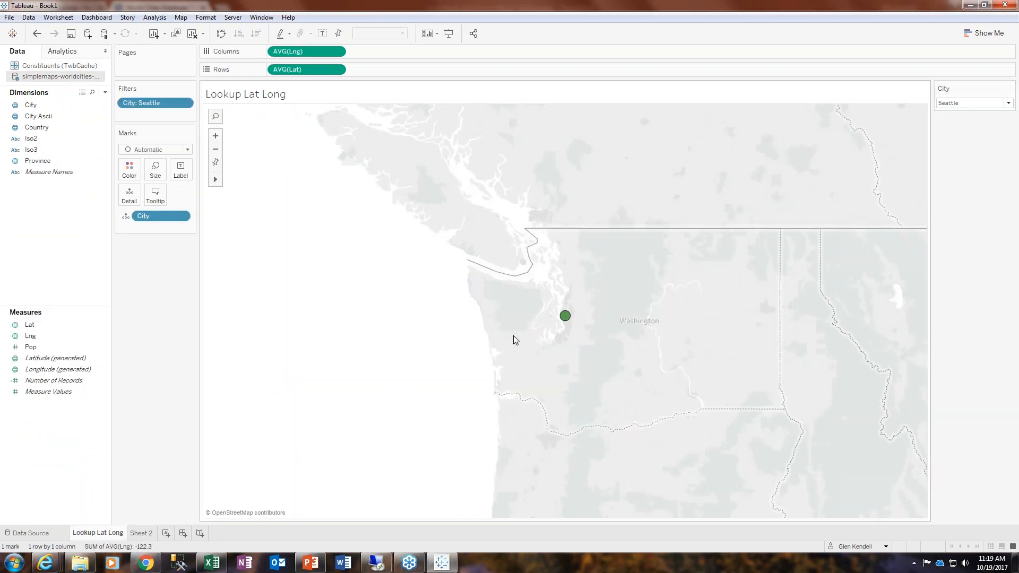
left_click(142, 533)
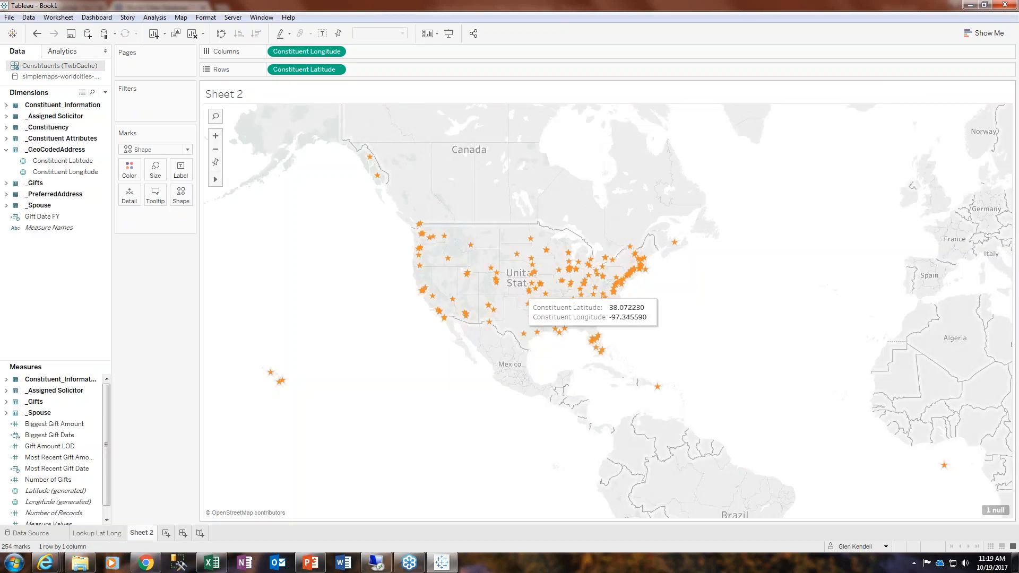
right_click(137, 533)
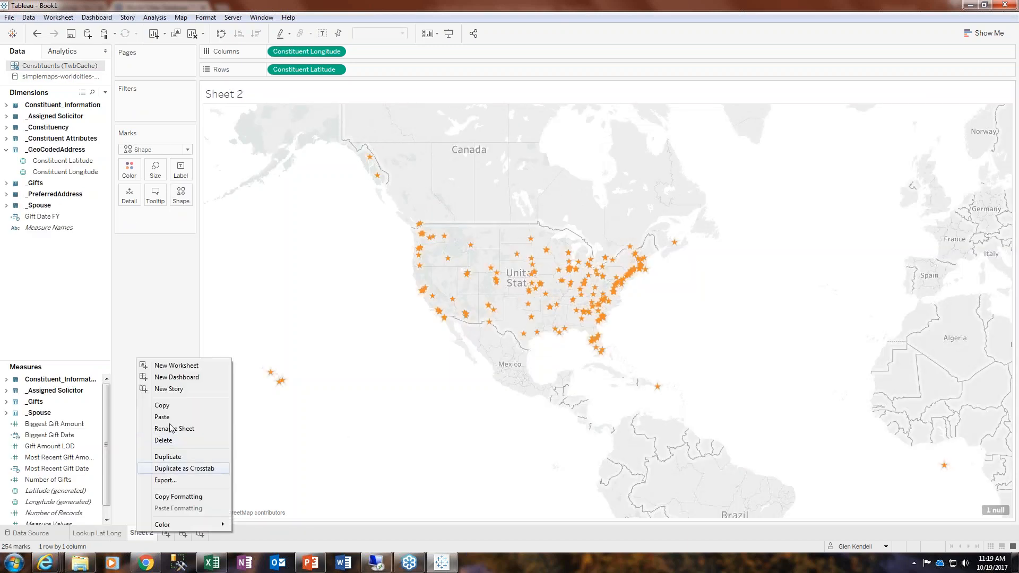
left_click(171, 429)
type("Constituent Map")
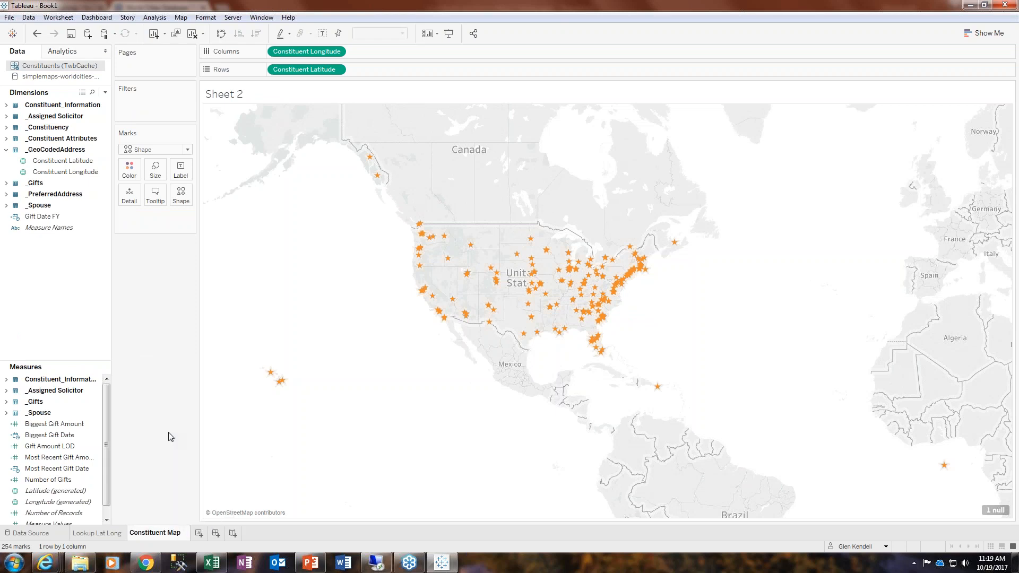
- Commit the Constituent Map sheet name and create a float parameter named My Latitude with all values allowed
key("Return")
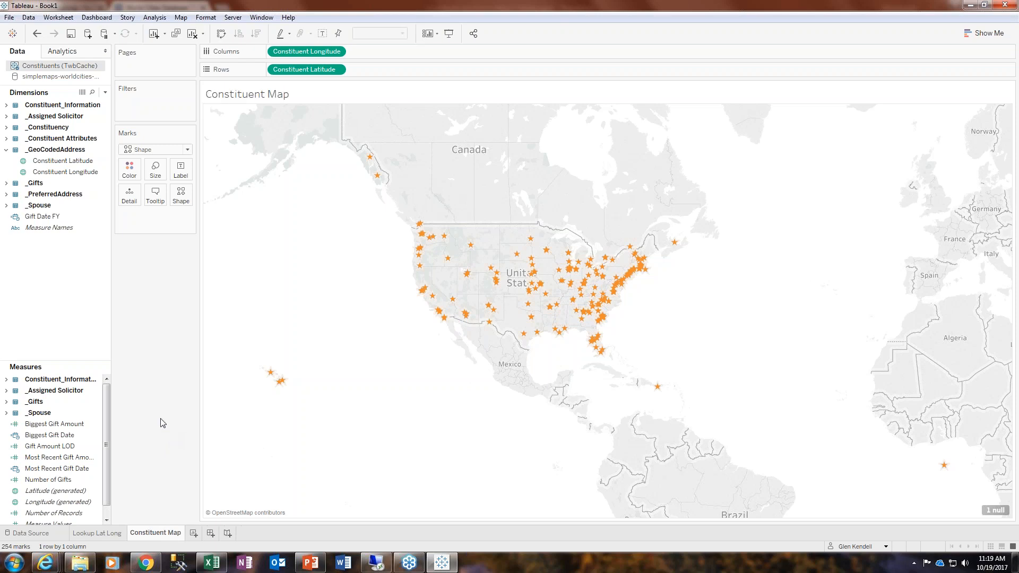
left_click(105, 93)
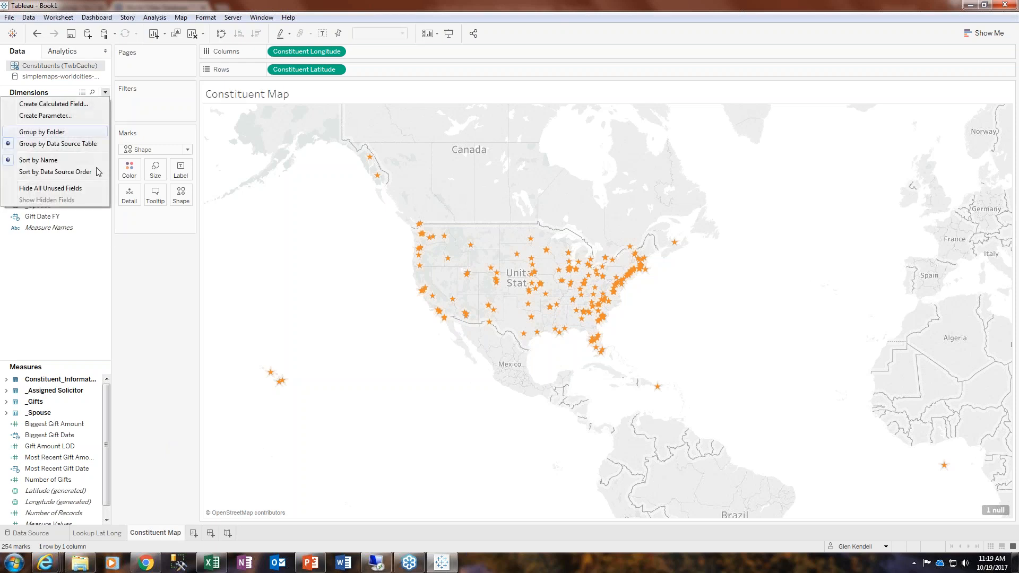
left_click(64, 116)
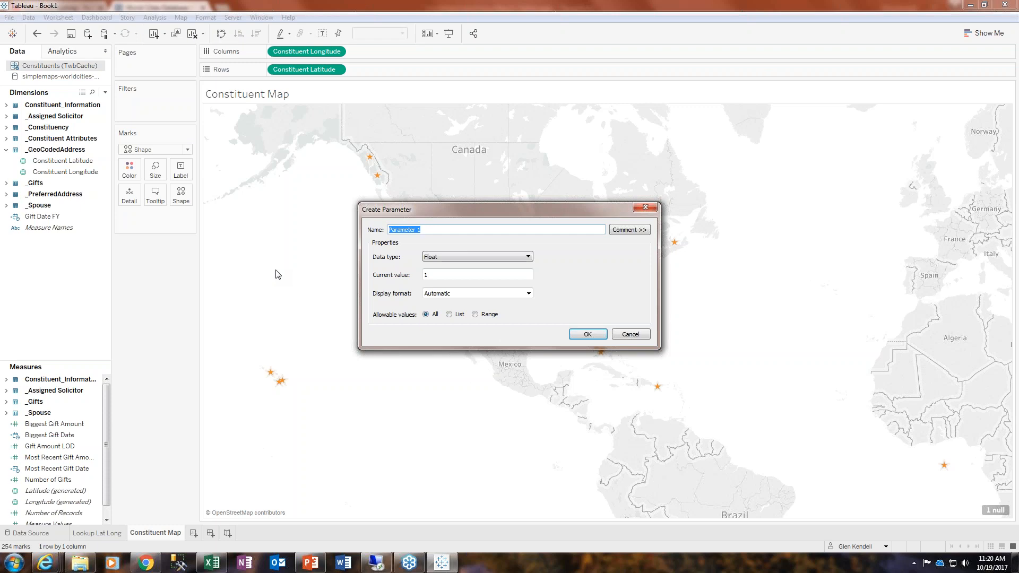
type("My Latitude")
left_click(588, 334)
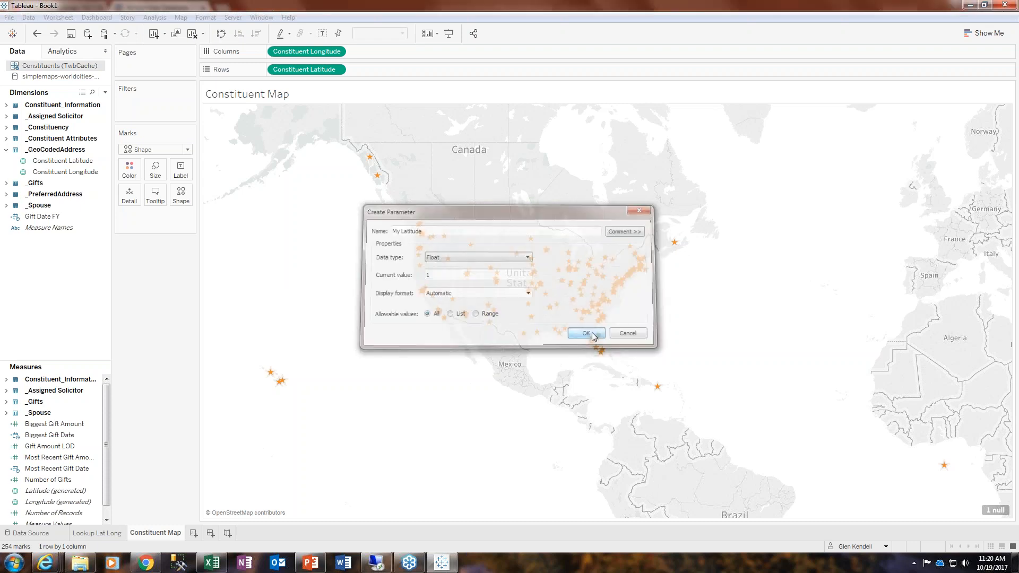
- Create a second float parameter named My Longitude with all values allowed
left_click(105, 91)
left_click(45, 114)
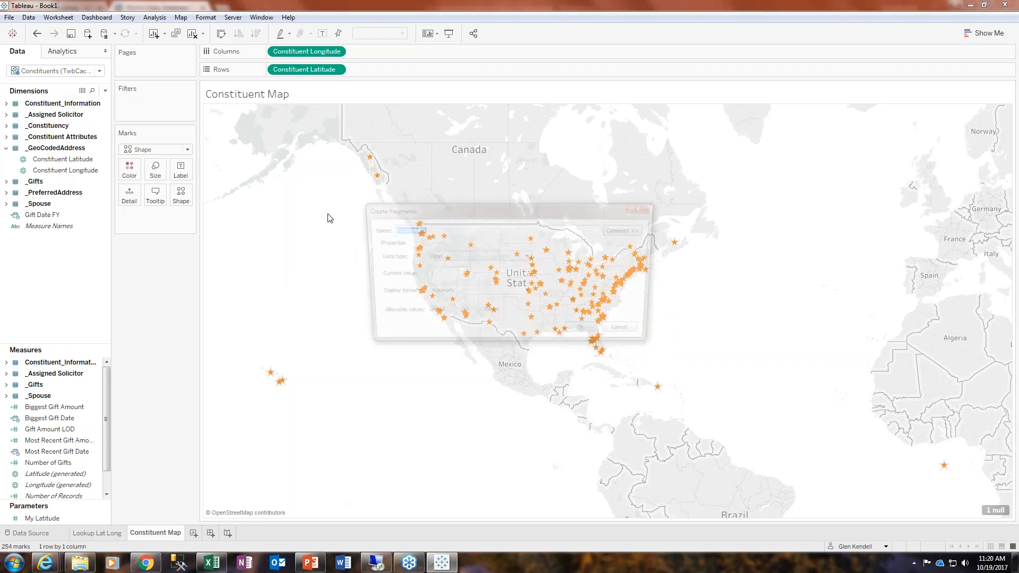
type("My Longitude")
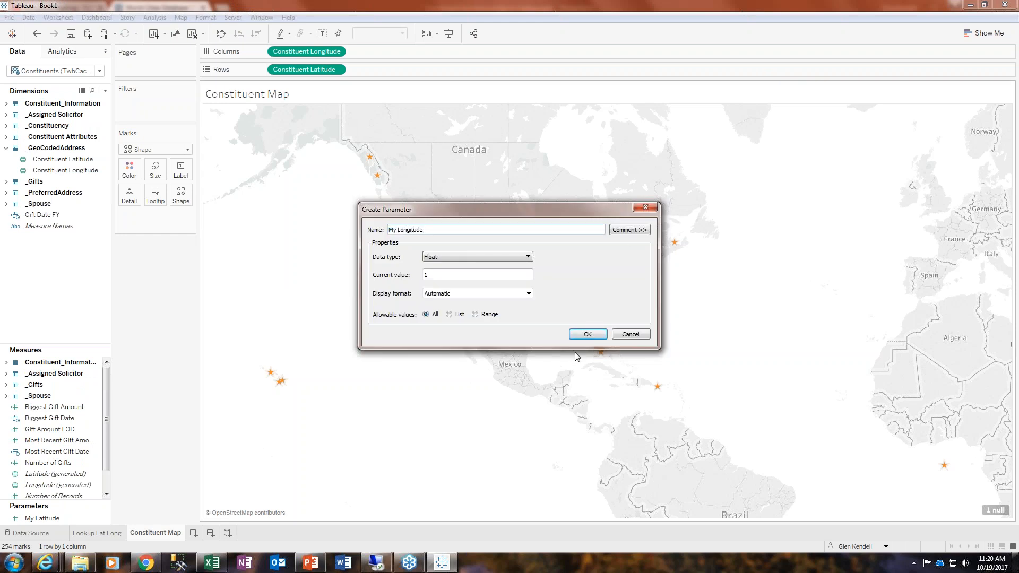
left_click(588, 334)
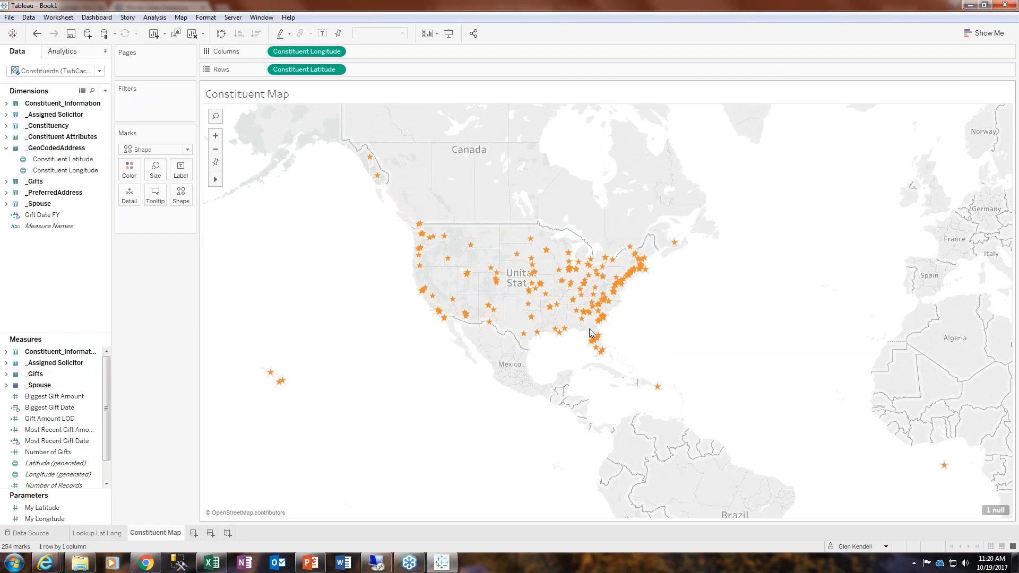
- Show the parameter controls for My Latitude and My Longitude on the Constituent Map sheet
left_click(100, 508)
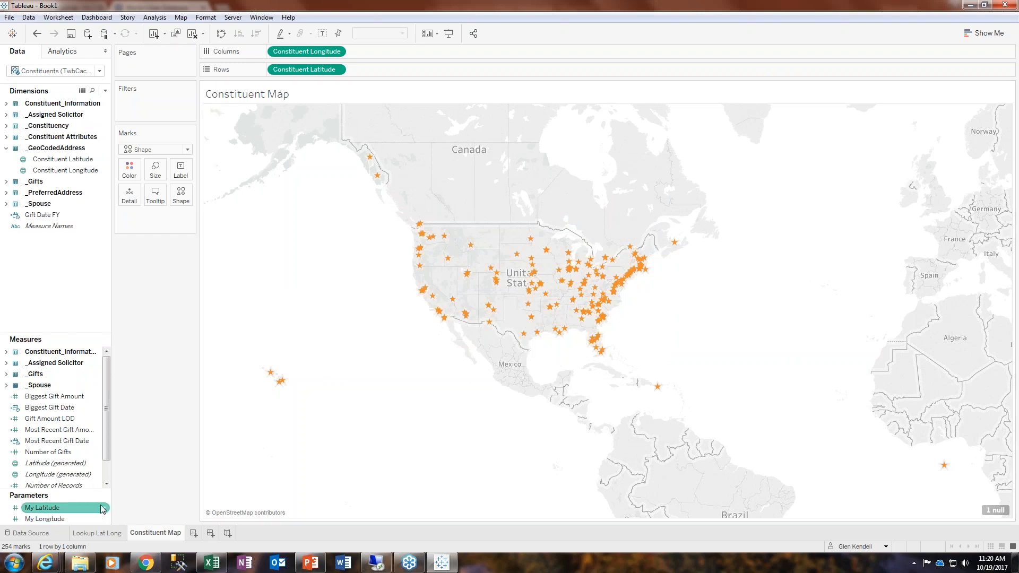
left_click(105, 508)
left_click(156, 333)
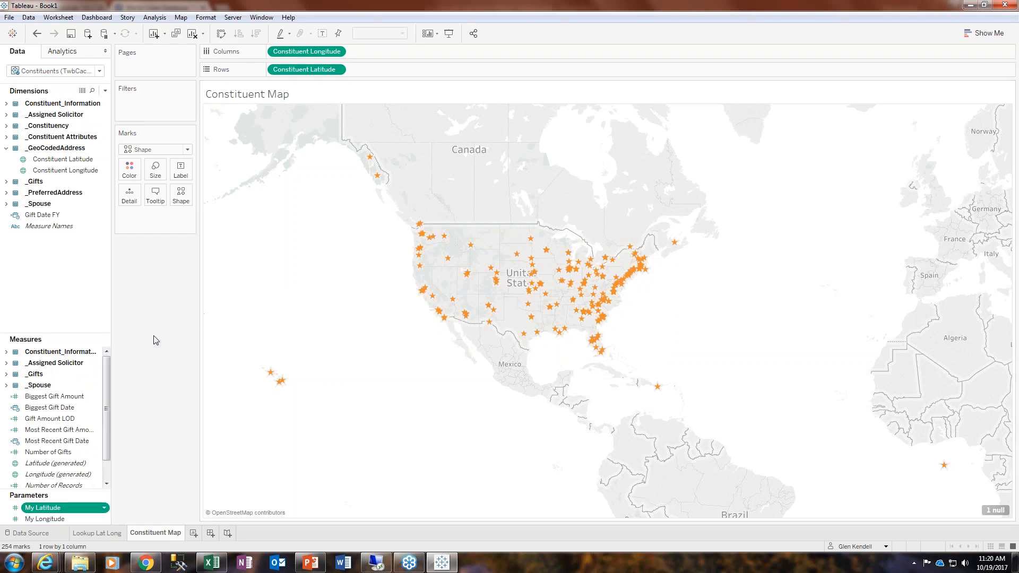
left_click(104, 519)
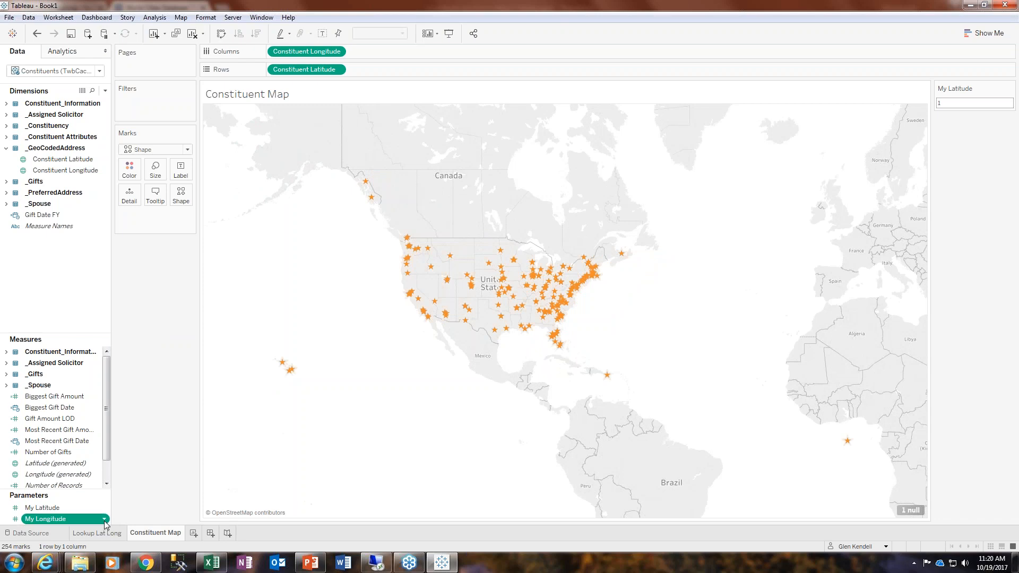
left_click(154, 348)
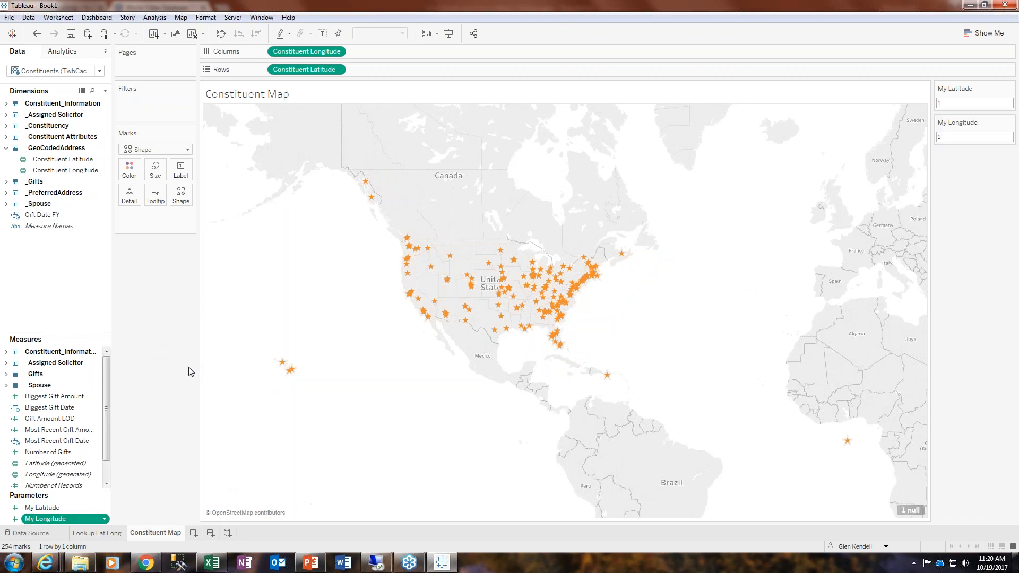
- Start a calculated field named Distance from Target in the Constituents data source
left_click(105, 91)
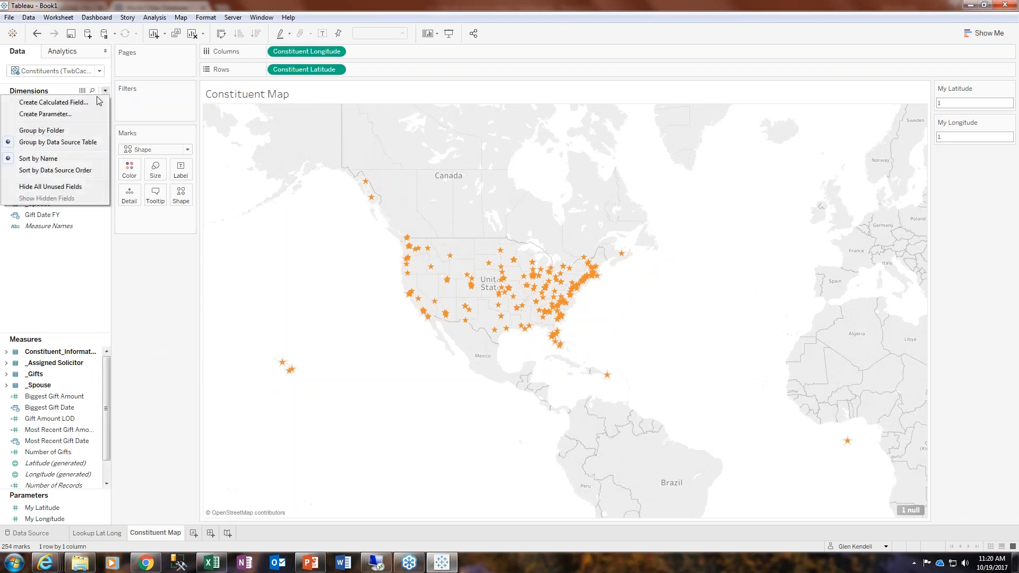
left_click(67, 103)
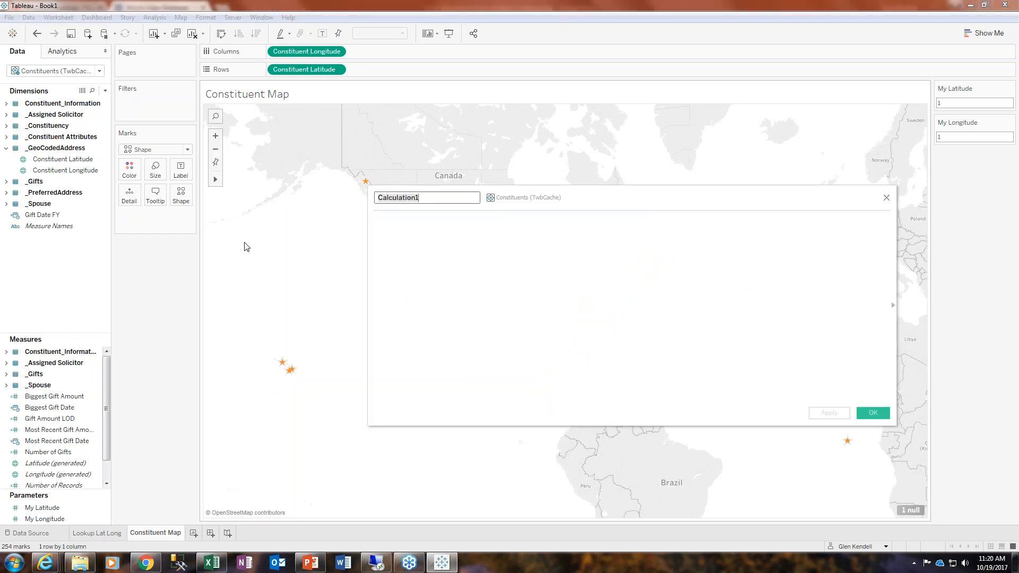
type("Distance from Target")
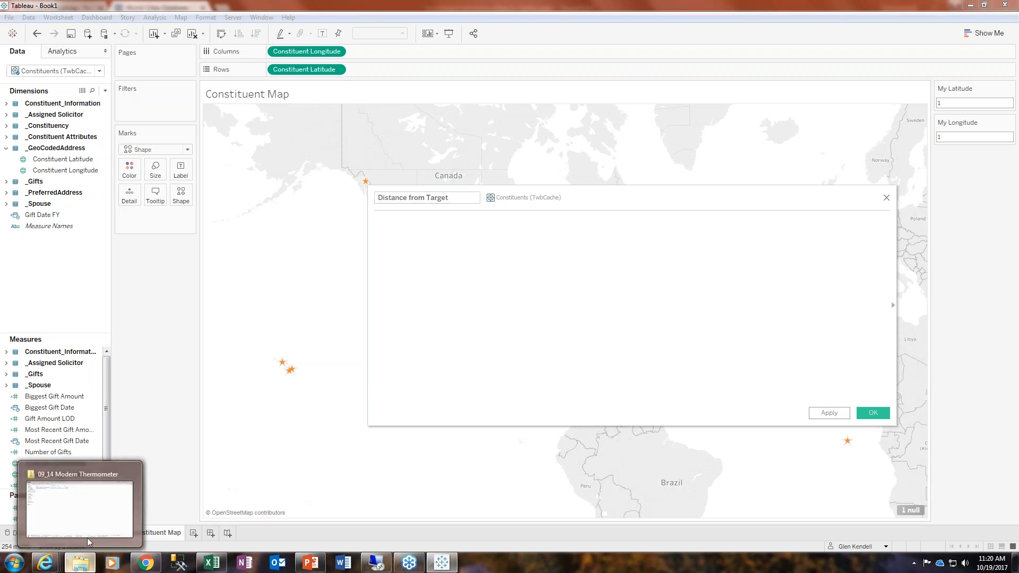
- Switch to Windows Explorer, open Distance from Target.txt in the Webinars folder "10_19 - Constituent Lists from a Map", and copy its whole formula
left_click(78, 564)
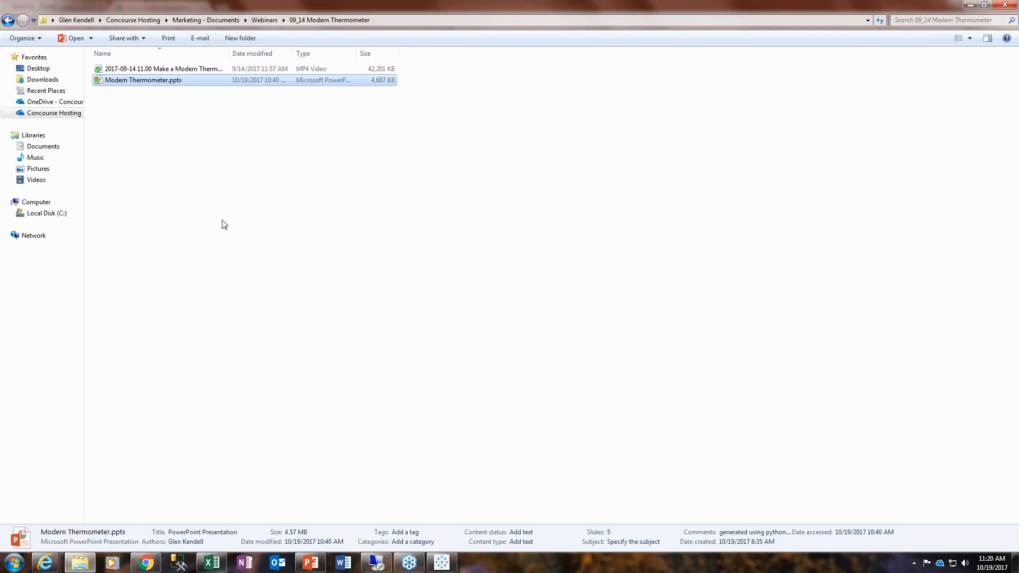
left_click(264, 20)
left_click(251, 53)
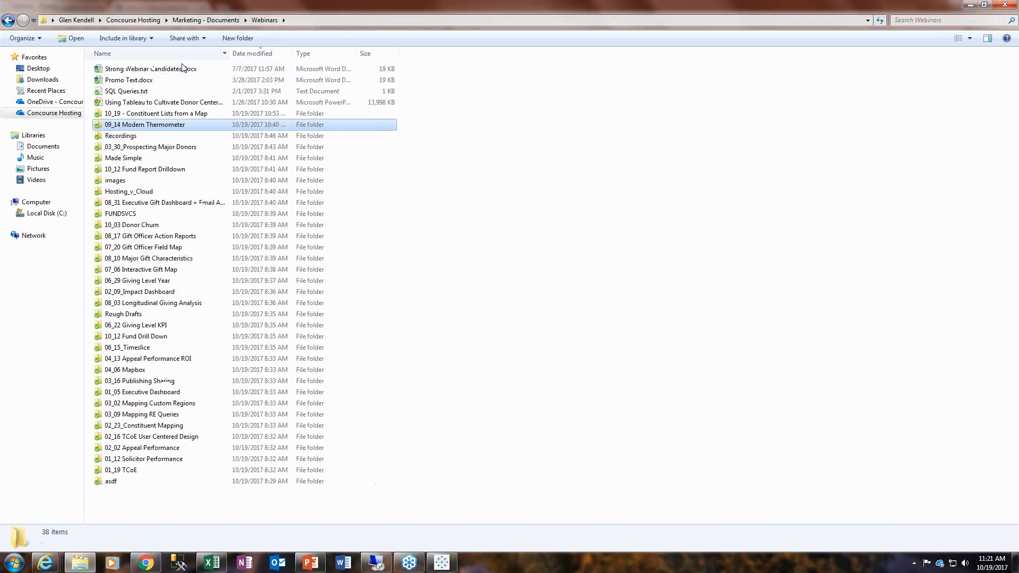
left_click(158, 115)
double_click(158, 115)
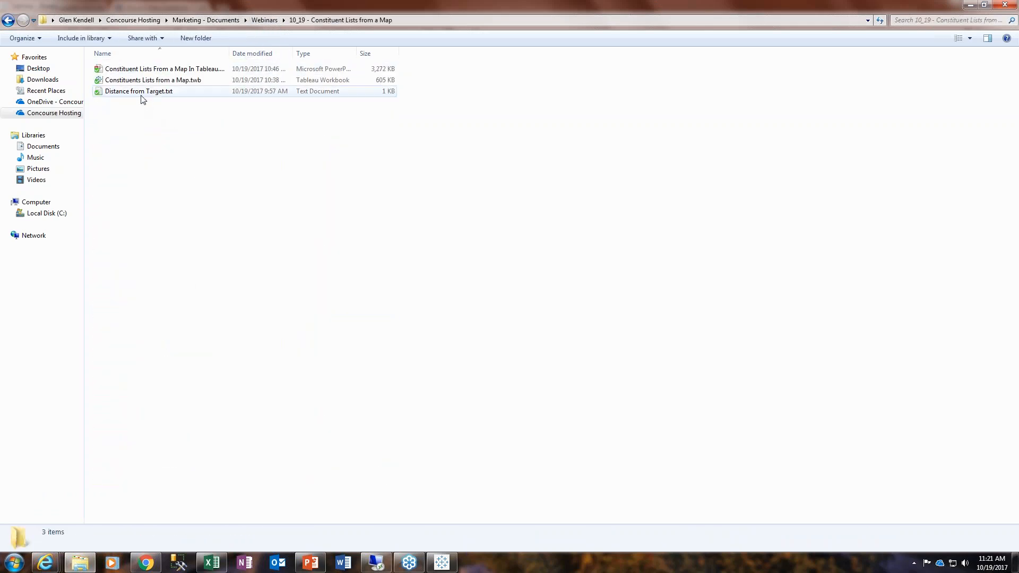
double_click(141, 93)
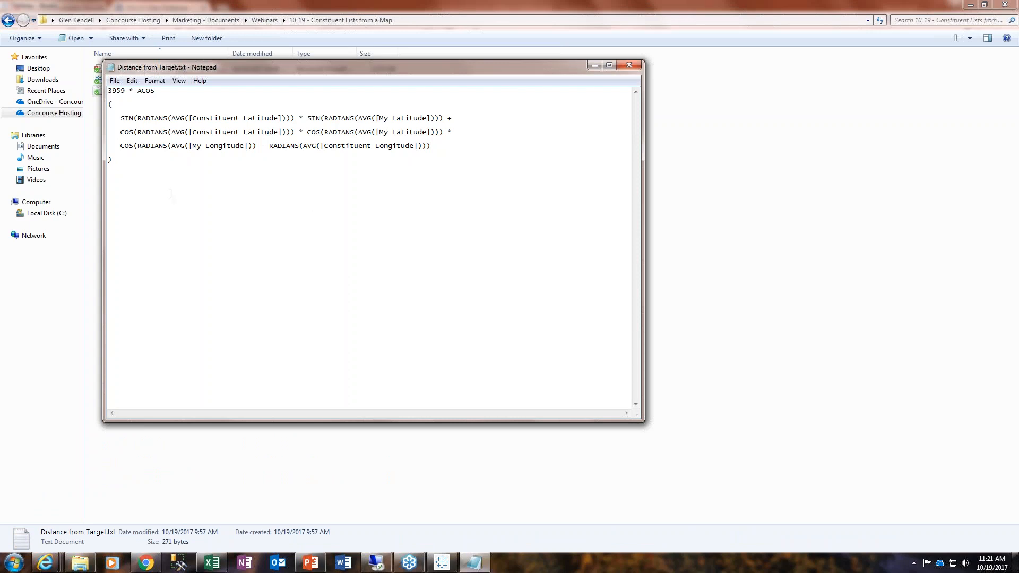
left_click_drag(150, 177, 103, 89)
key("ctrl+c")
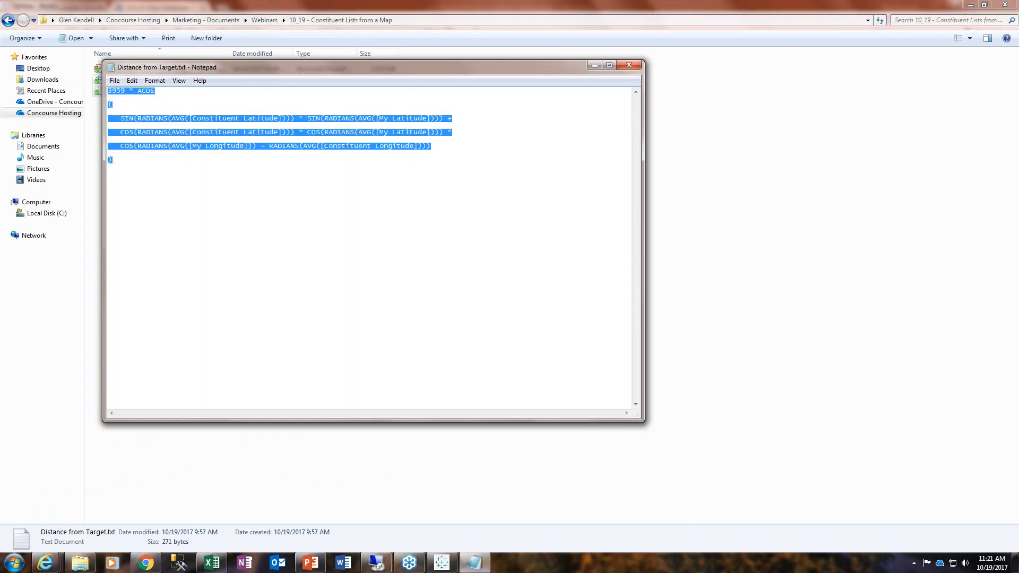
- Switch back to Tableau, paste the copied 3959 * ACOS formula into the Distance from Target calculation, and save the field
mouse_move(441, 569)
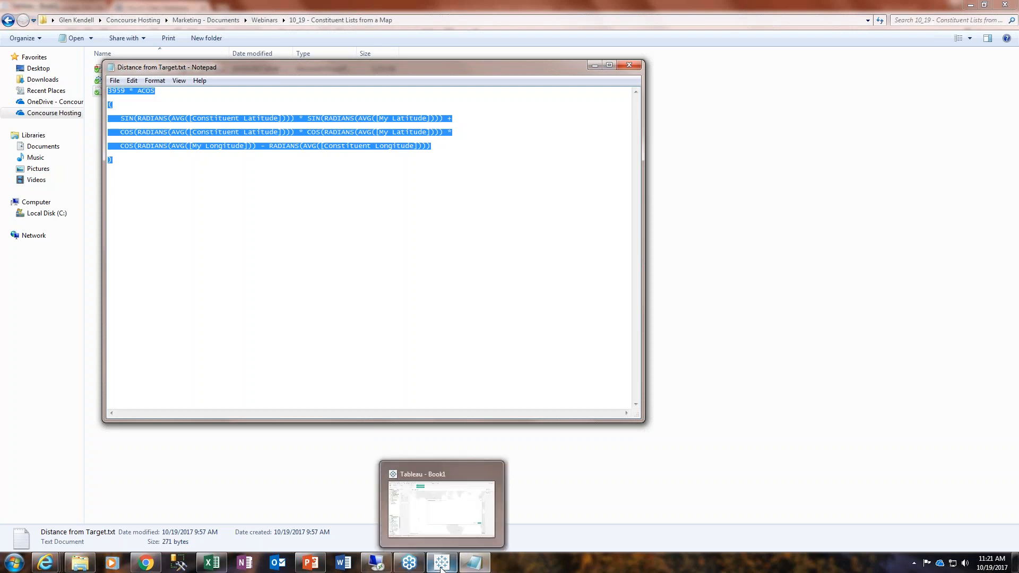
left_click(442, 568)
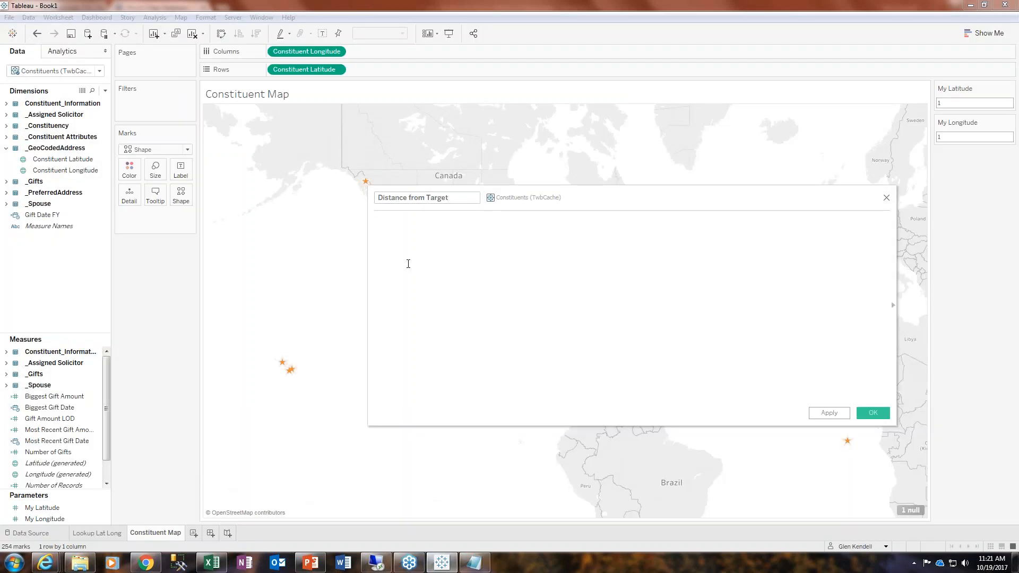
key("ctrl+v")
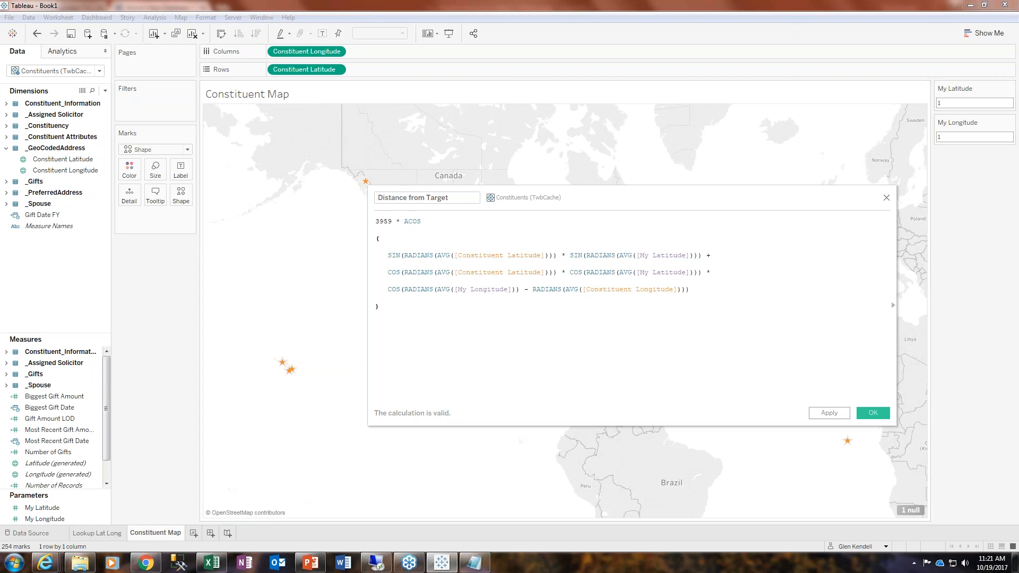
left_click_drag(553, 195, 451, 108)
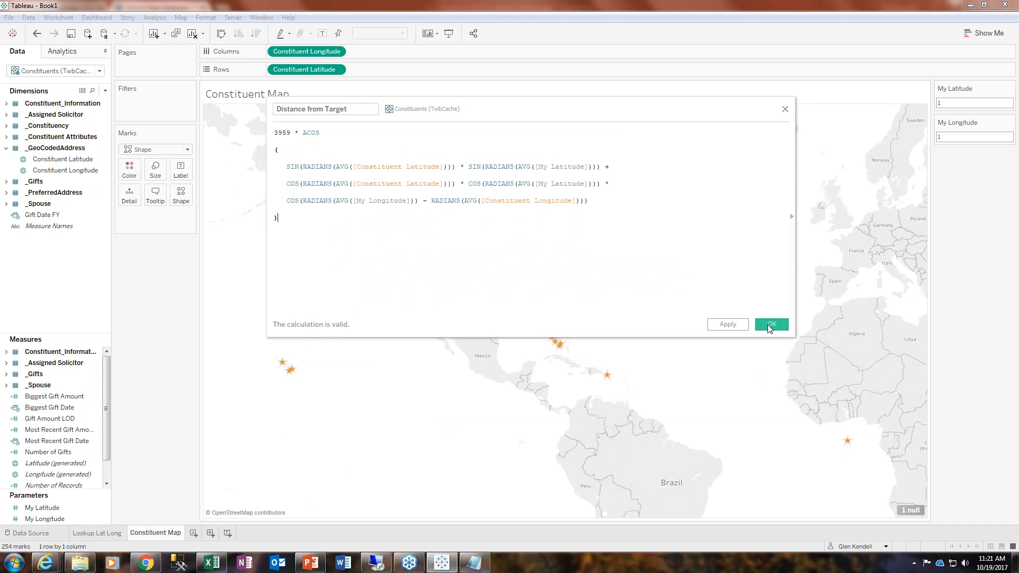
left_click(770, 326)
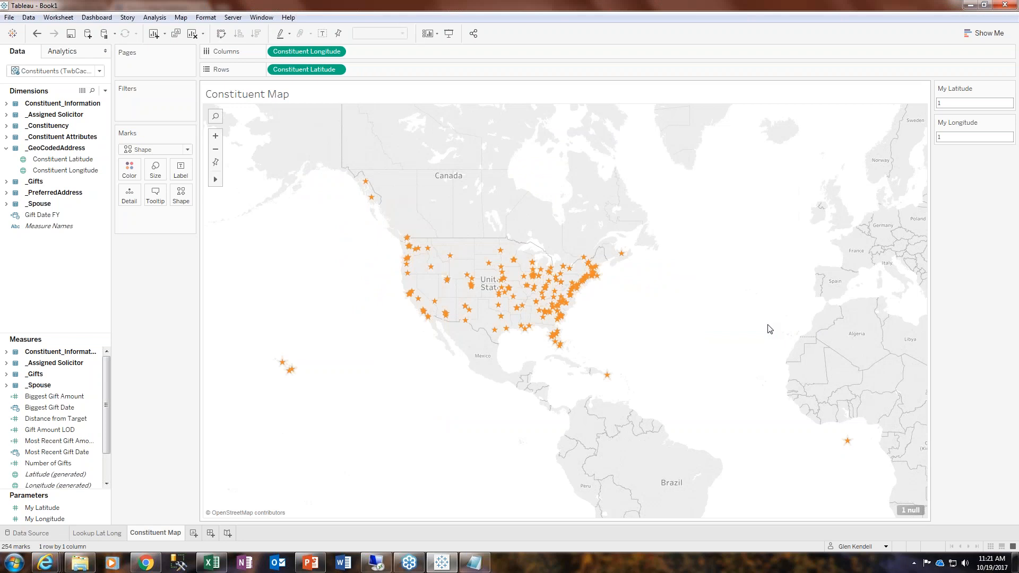
- Look up Seattle's coordinates on the Lookup Lat Long sheet, and on Constituent Map set My Latitude to 47.57 and My Longitude to -122.3
left_click(110, 534)
mouse_move(565, 318)
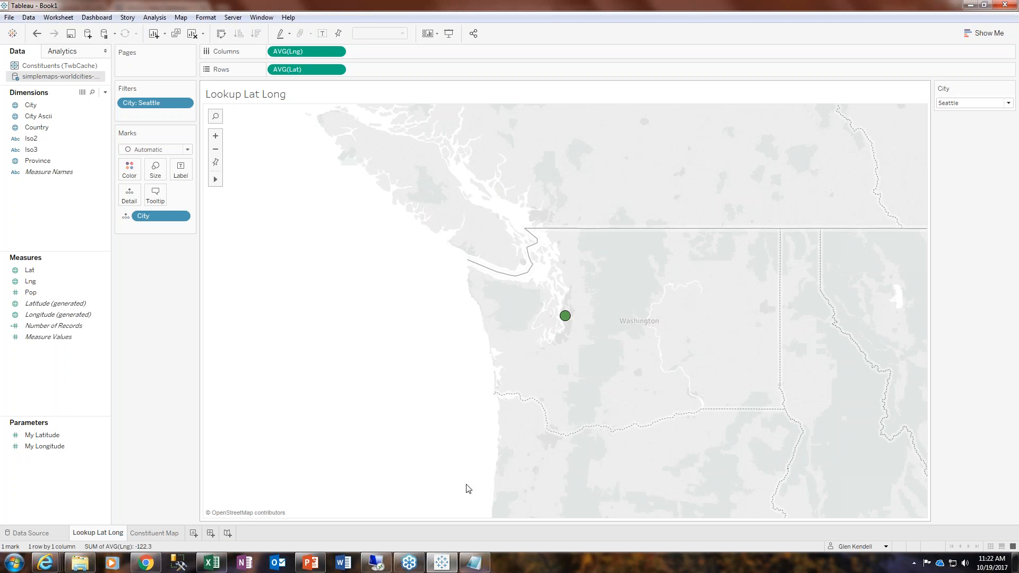
left_click(155, 533)
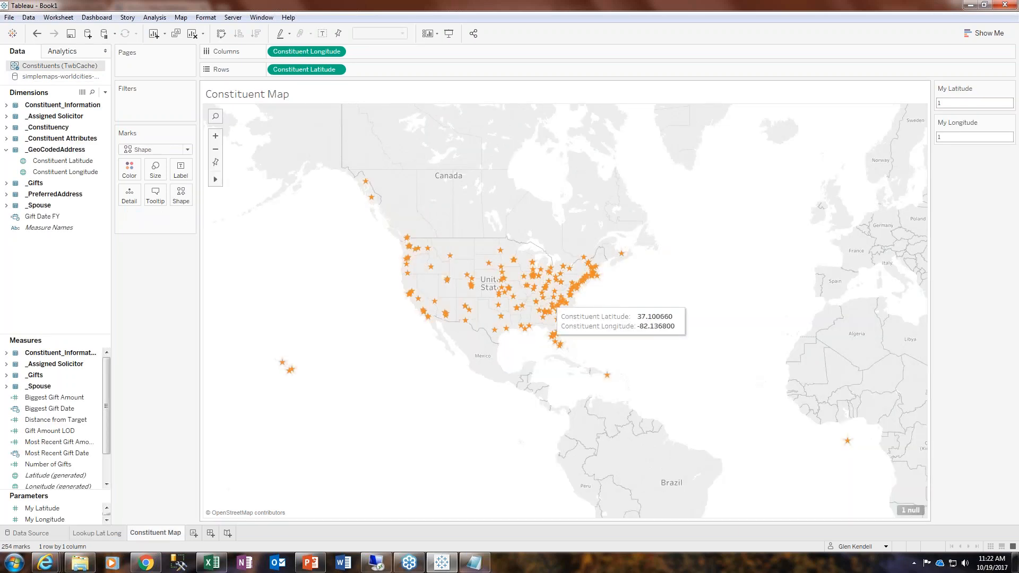
left_click(970, 103)
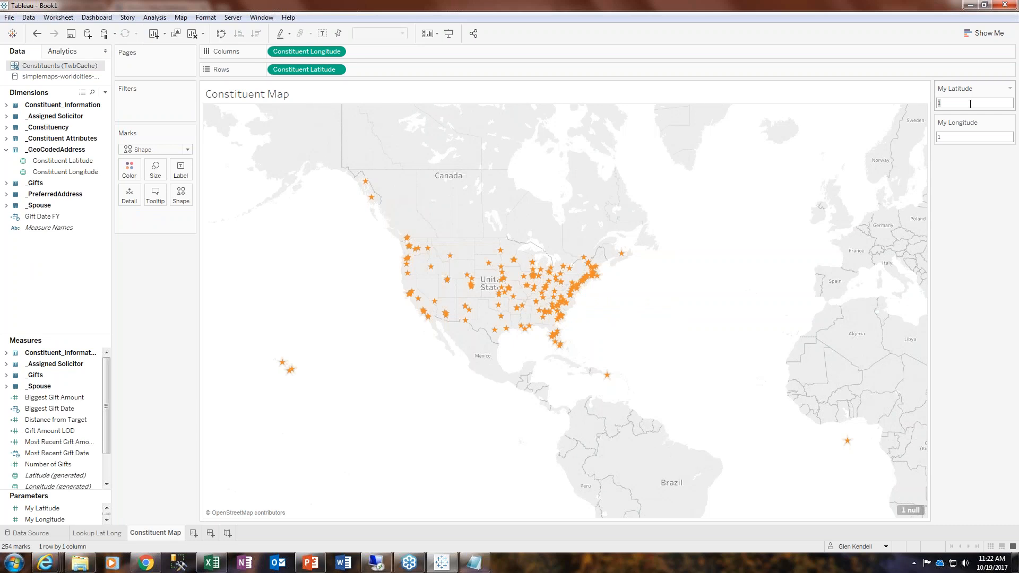
type("47.57")
key("Tab")
type("122")
type(".3")
type("-")
- Change the data type of the Distance from Target measure to Number (whole)
left_click(6, 386)
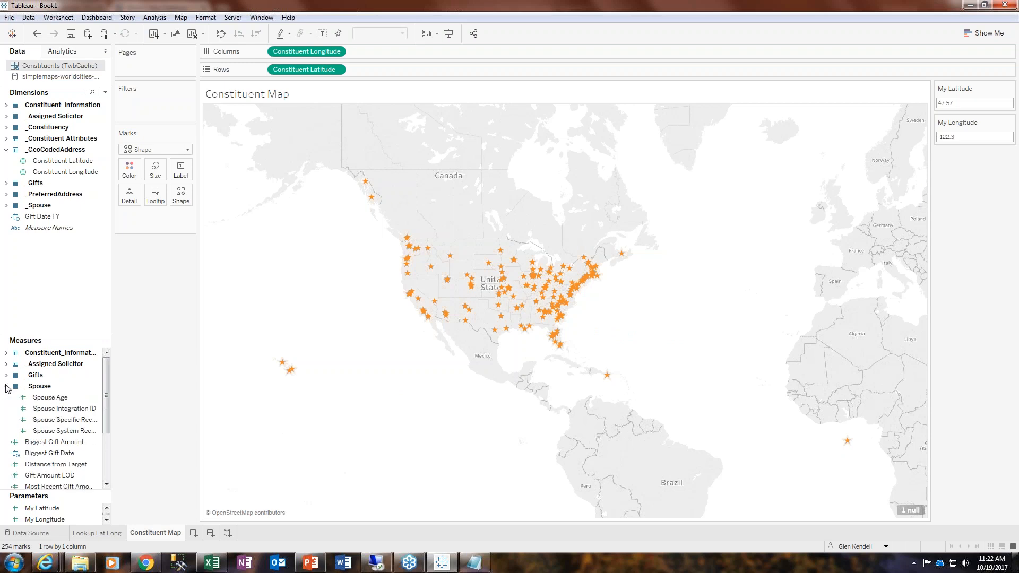
left_click(6, 386)
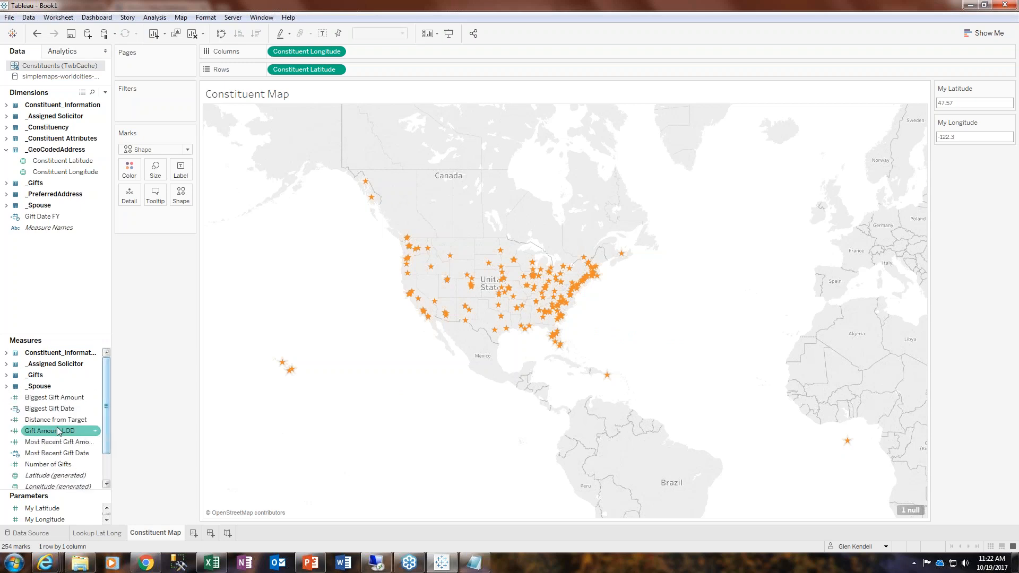
left_click(49, 420)
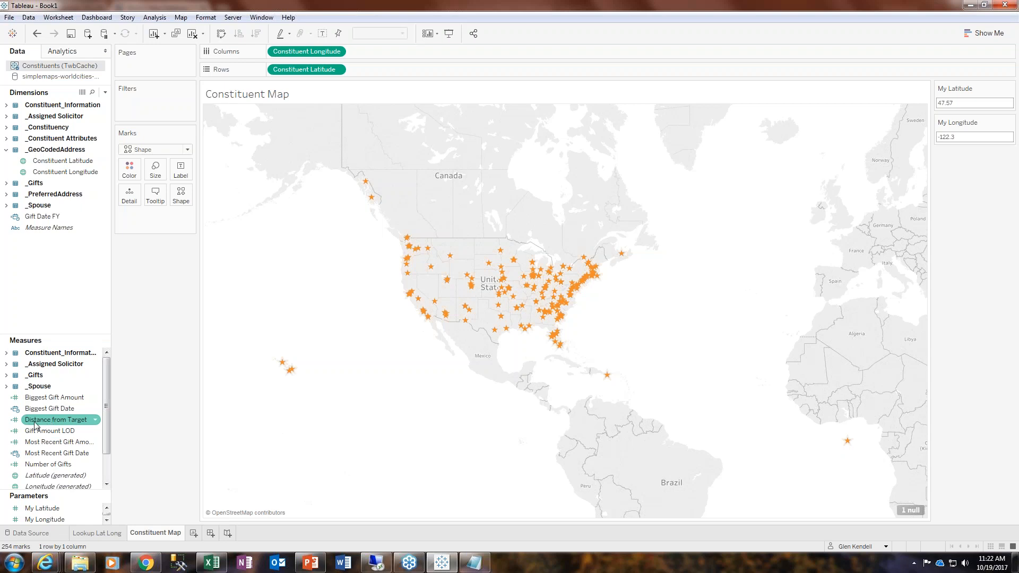
right_click(38, 423)
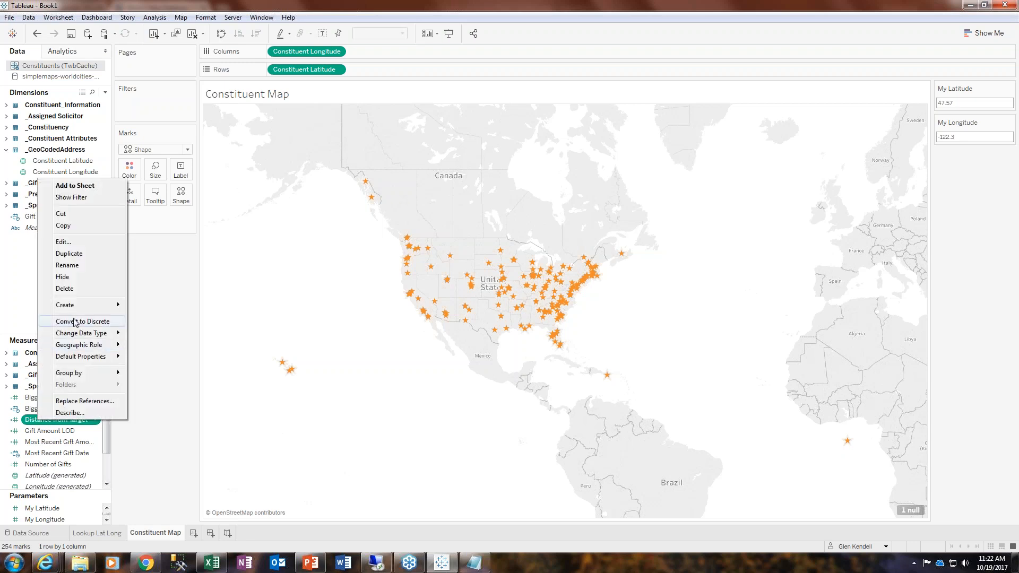
mouse_move(92, 338)
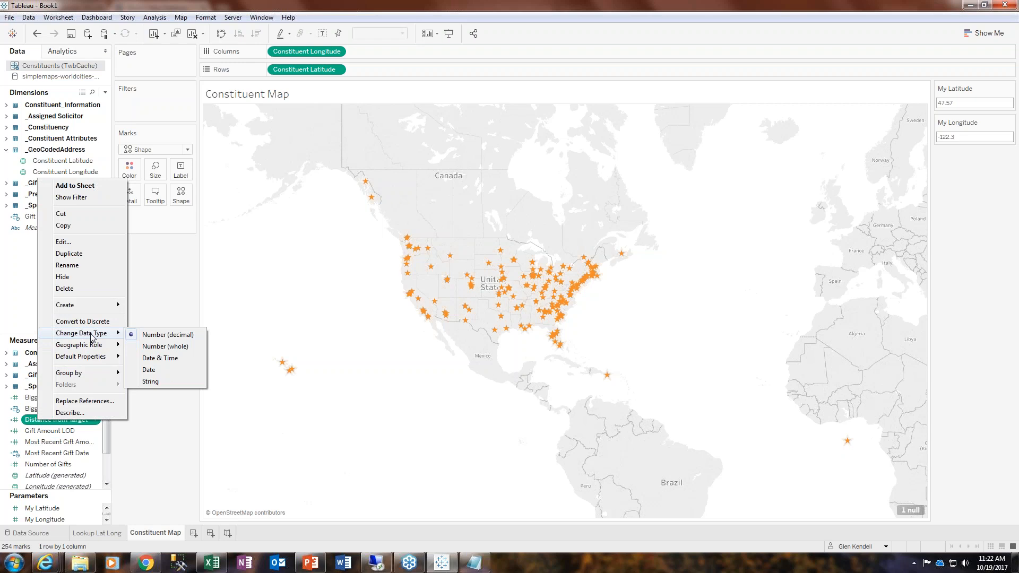
left_click(161, 347)
- Convert the Distance from Target measure to discrete
left_click(37, 420)
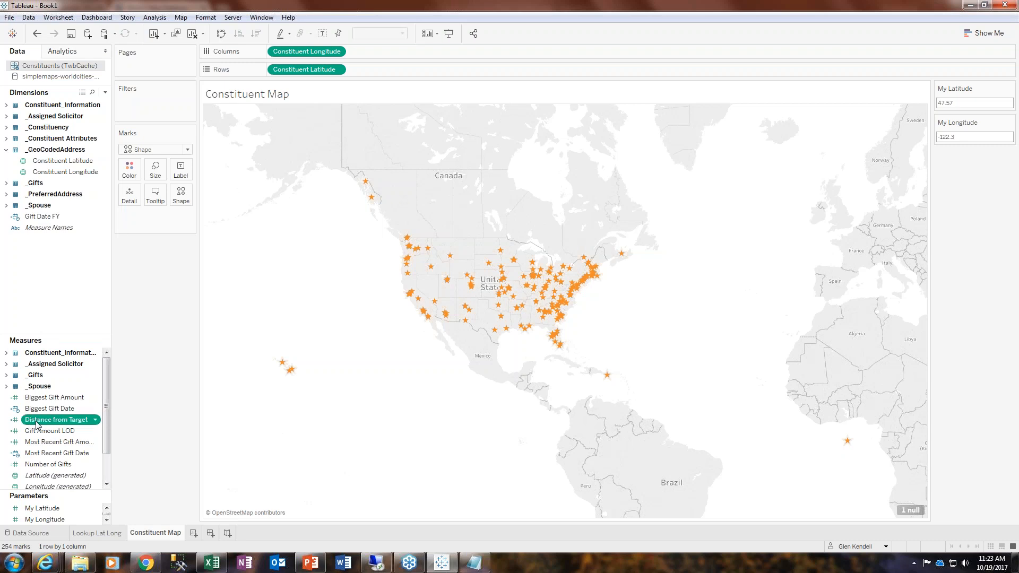
right_click(37, 420)
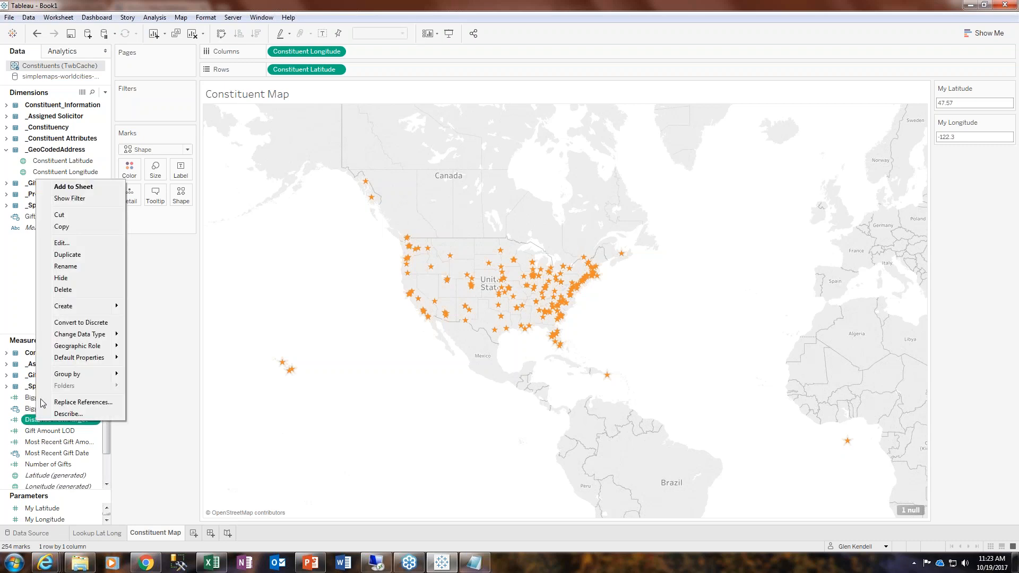
left_click(66, 322)
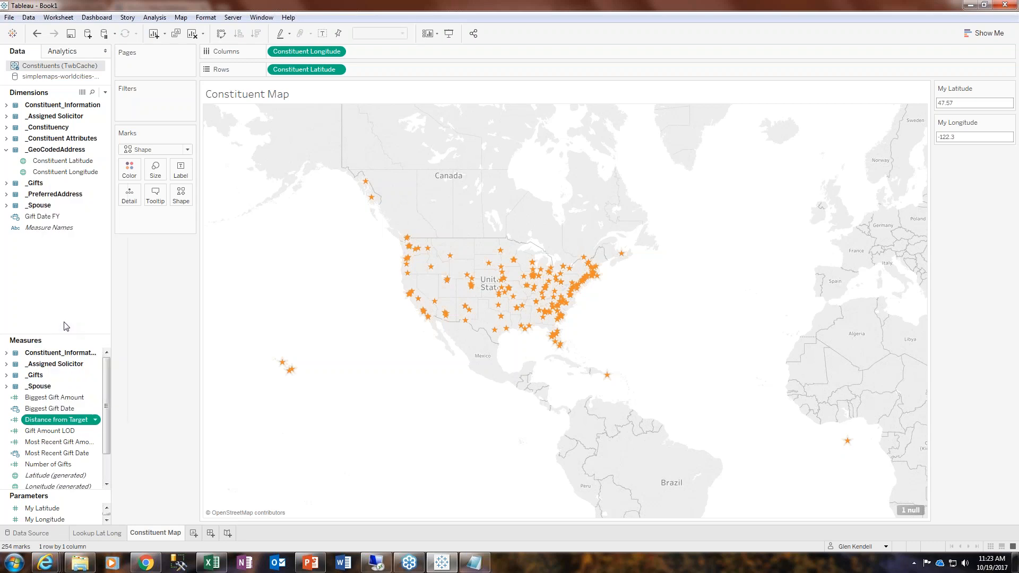
left_click(53, 421)
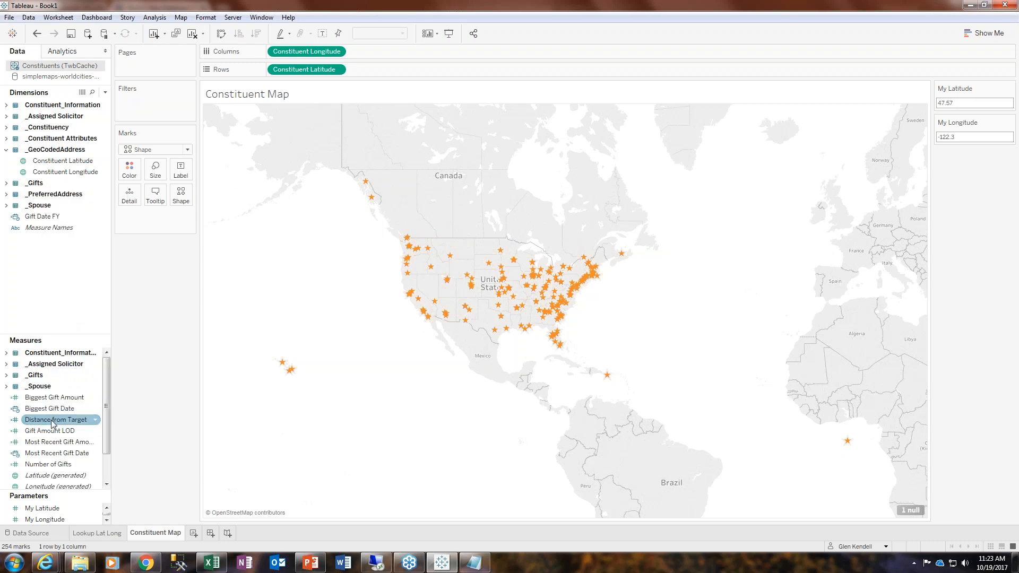
left_click_drag(53, 423, 159, 104)
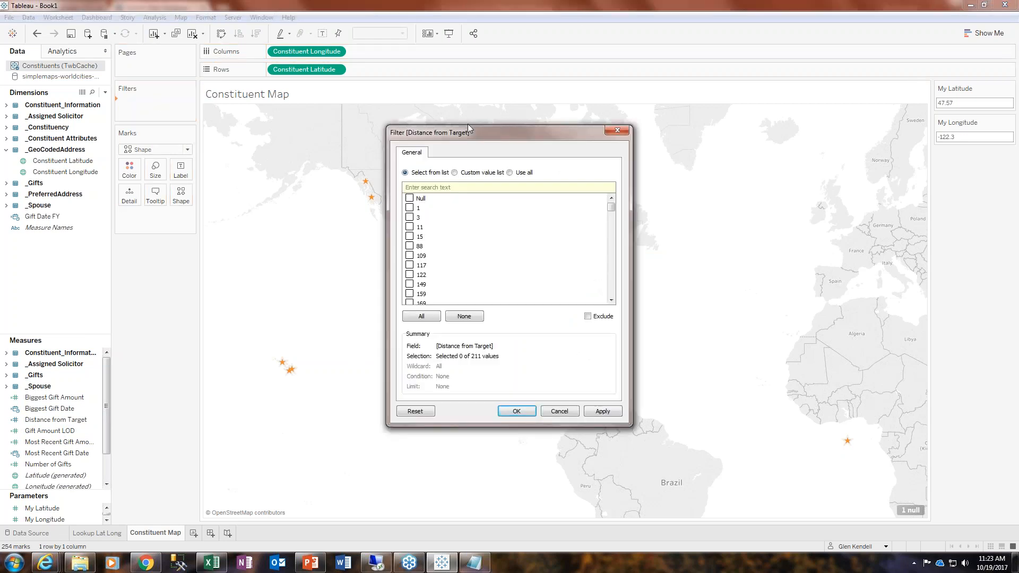
left_click_drag(470, 132, 336, 85)
left_click(426, 364)
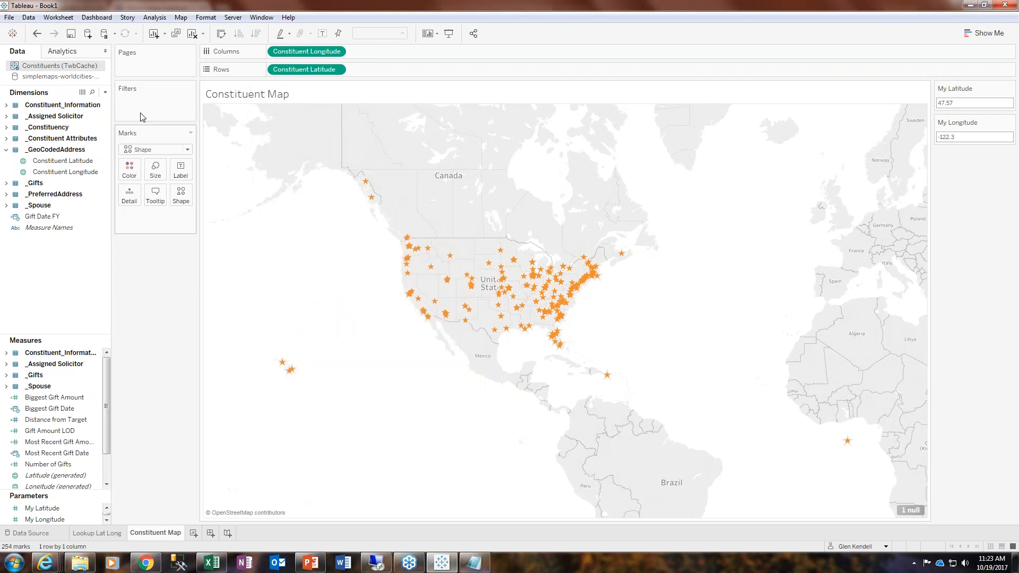
- Add Distance from Target to Constituent Map as a continuous range-of-values filter over its full range and show its filter control
left_click_drag(53, 420, 171, 118)
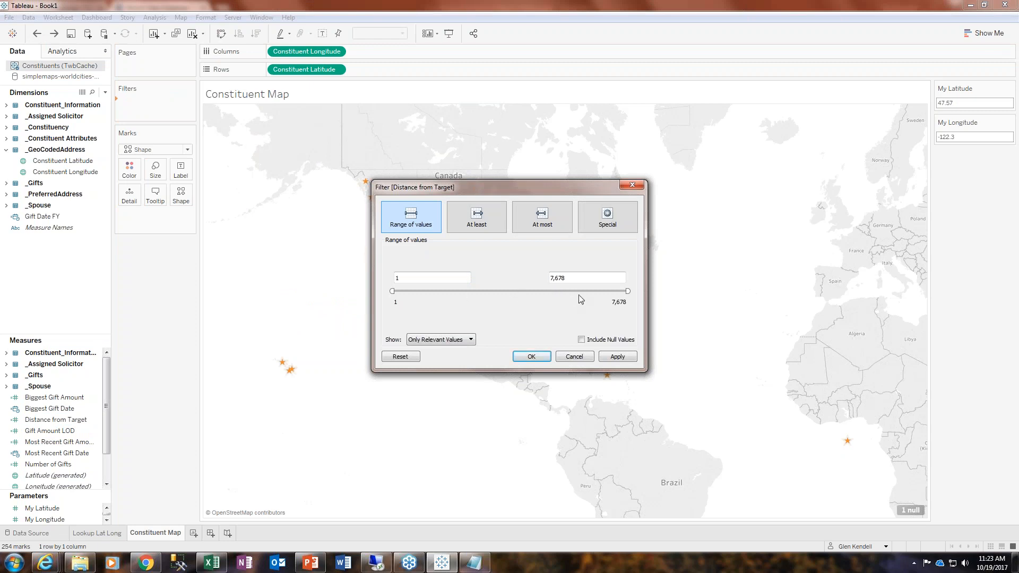
left_click(531, 357)
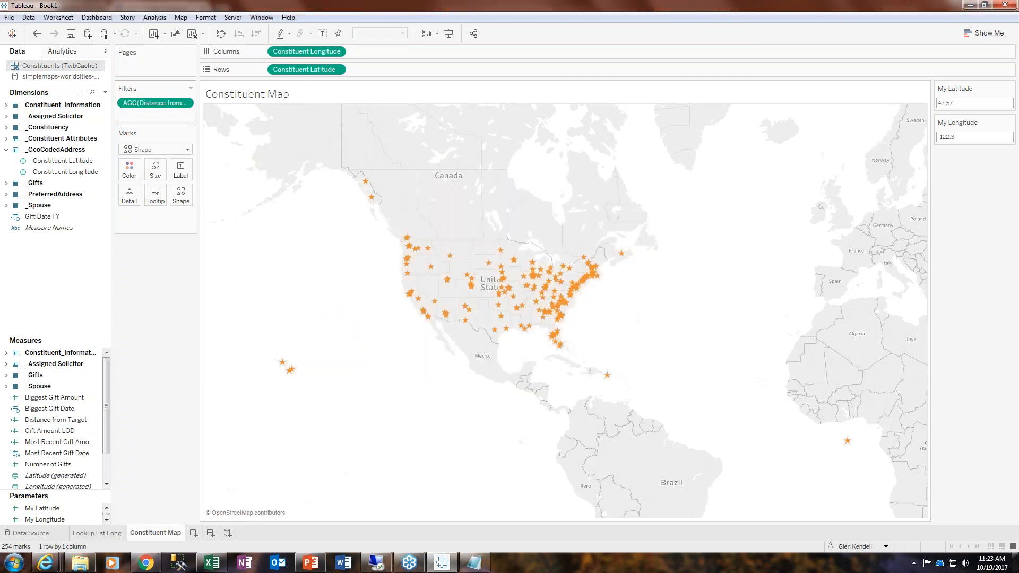
left_click(184, 103)
left_click(282, 178)
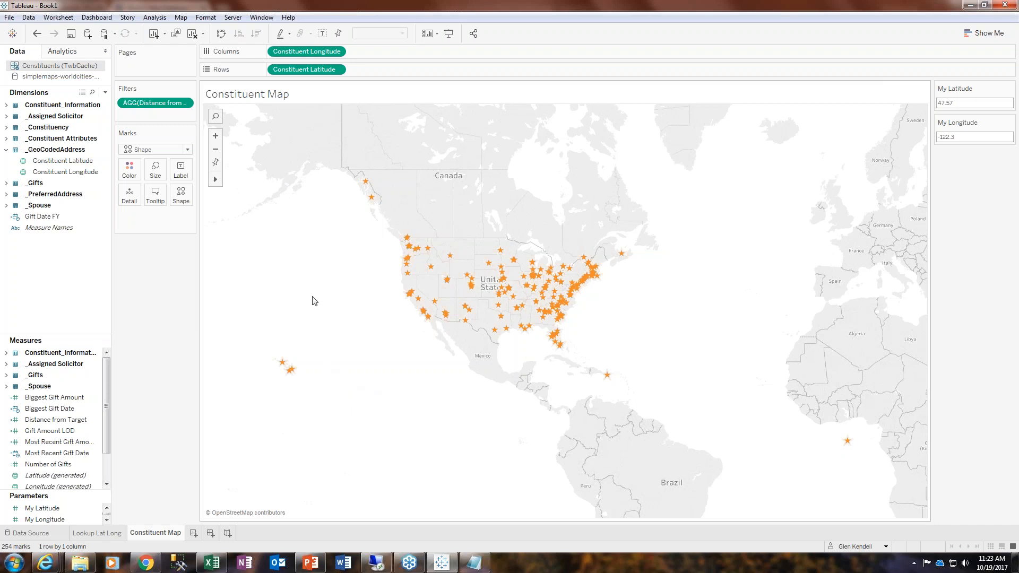
left_click(185, 103)
left_click(173, 136)
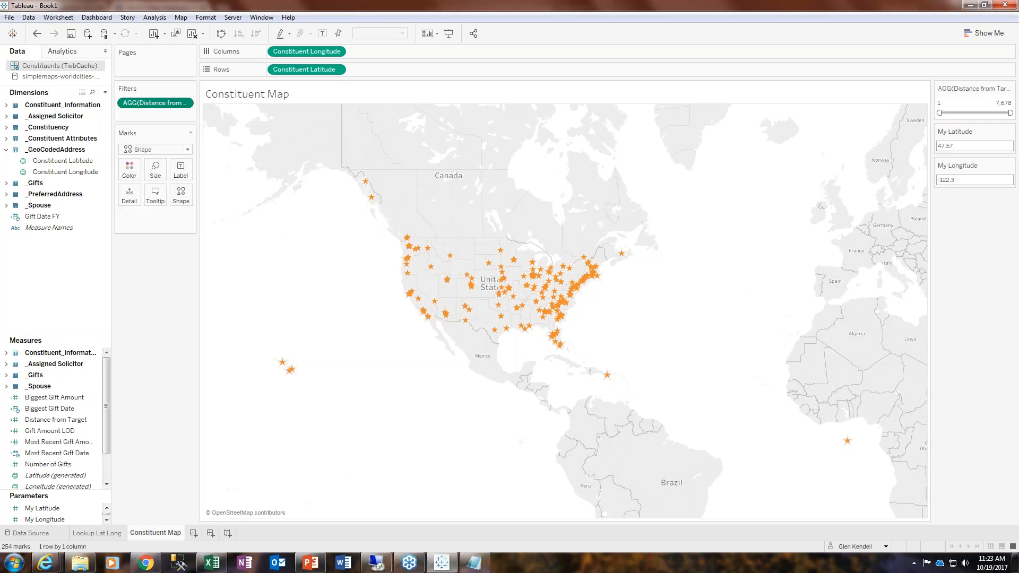
- Limit the Distance from Target filter to a maximum of 100 on Constituent Map
left_click(942, 103)
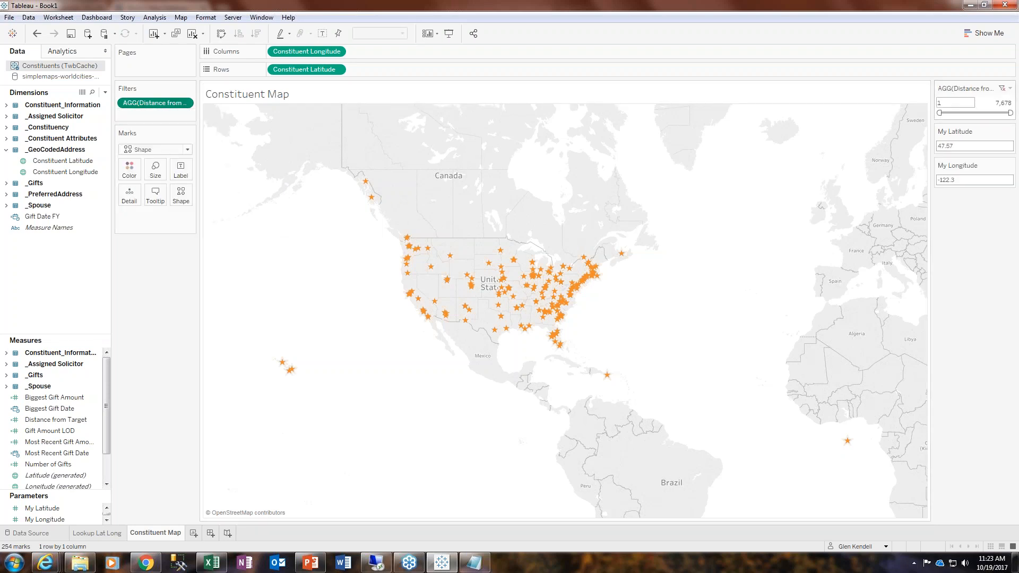
left_click(1003, 103)
type("100")
key("Return")
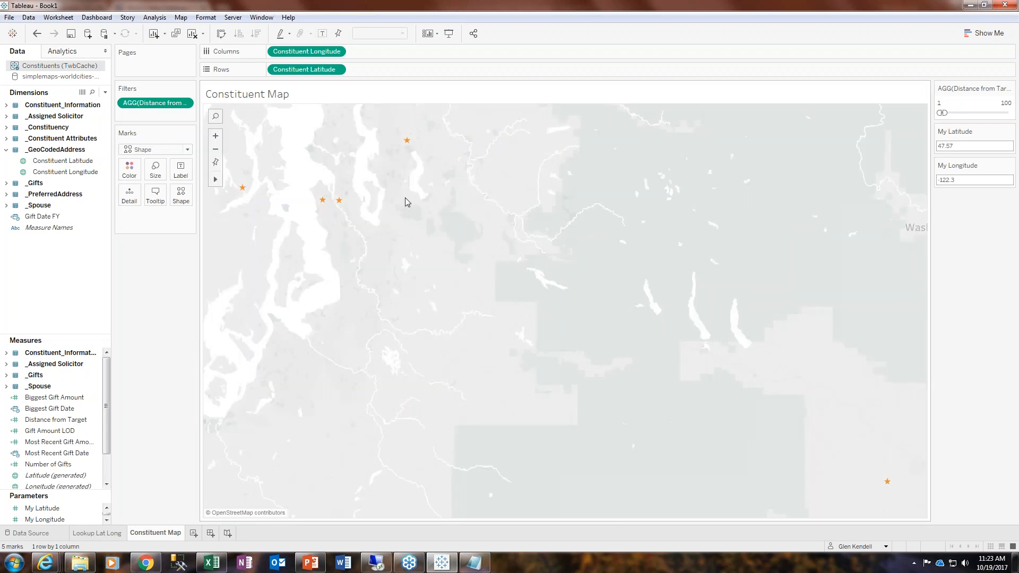
left_click(215, 150)
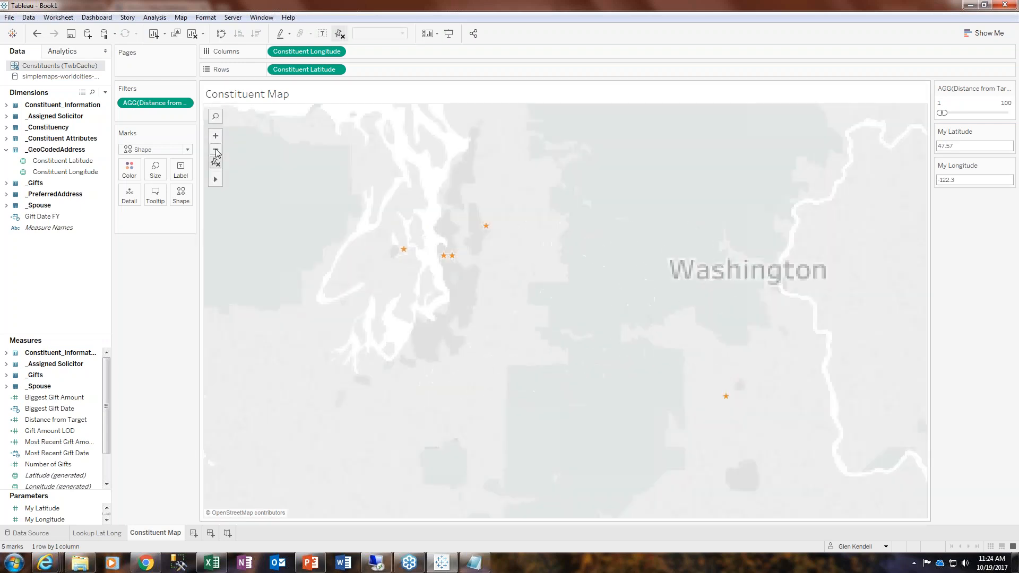
left_click(216, 151)
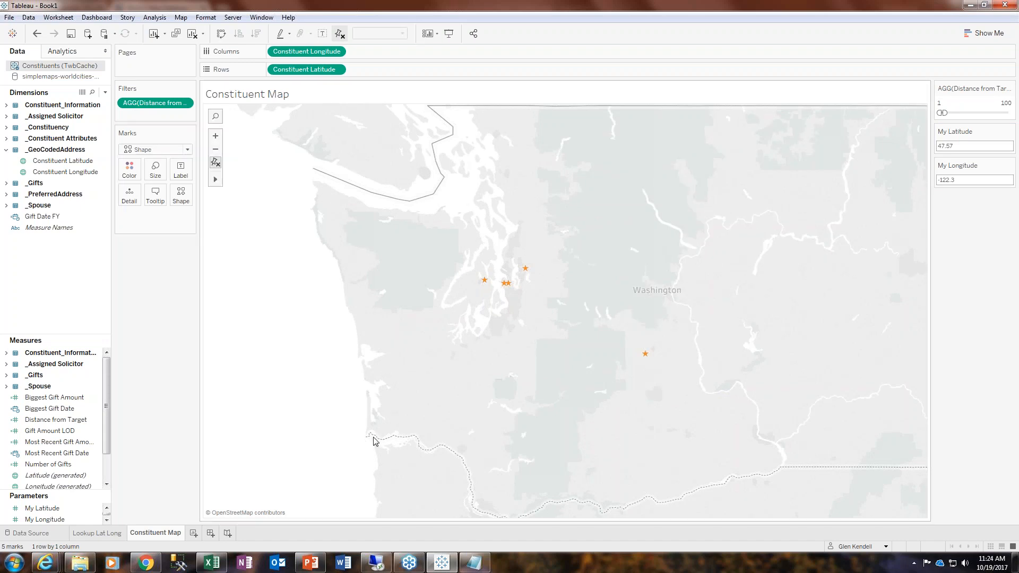
- Add Distance from Target to the map marks' tooltip and check it on constituents in Washington
mouse_move(645, 354)
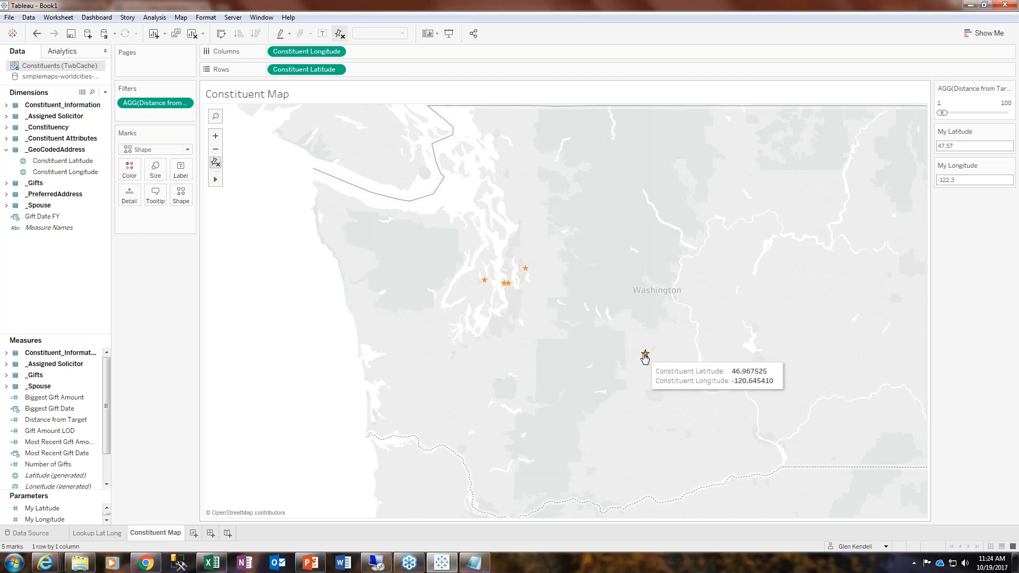
left_click_drag(43, 421, 154, 200)
mouse_move(645, 357)
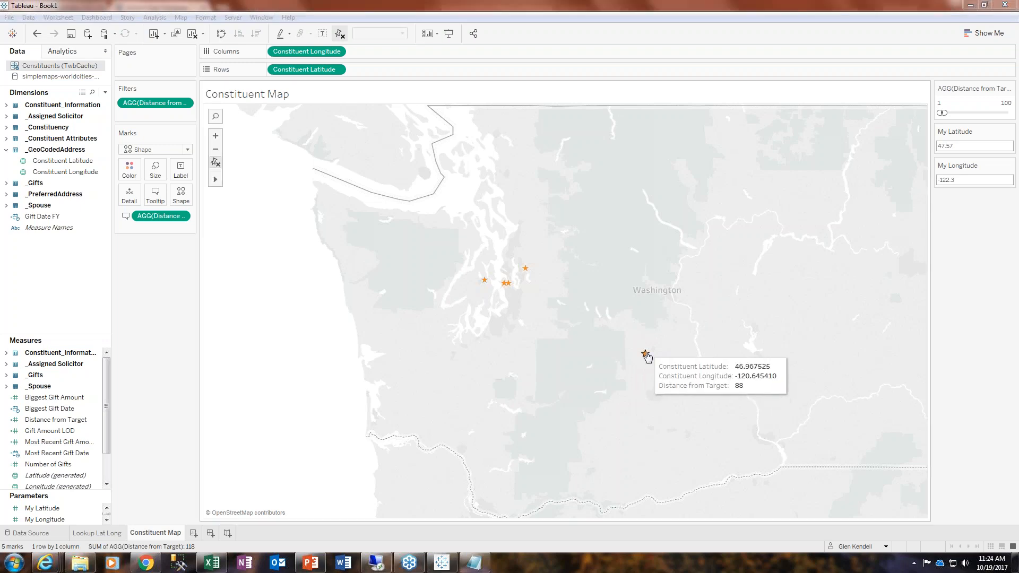
mouse_move(523, 272)
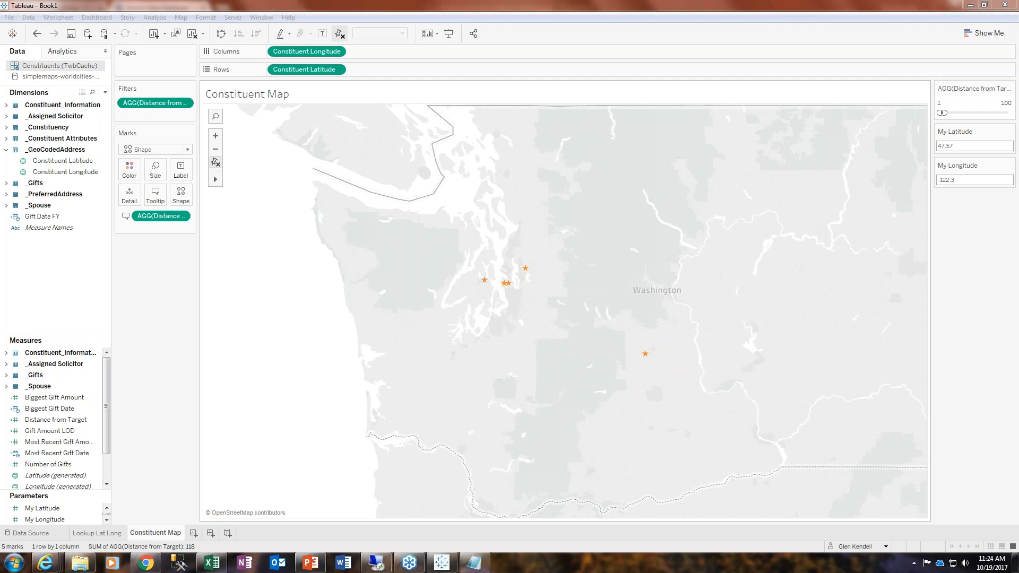
- Set the minimum of the Distance from Target filter to 0 and inspect a constituent near Seattle
left_click(941, 103)
type("0")
key("Return")
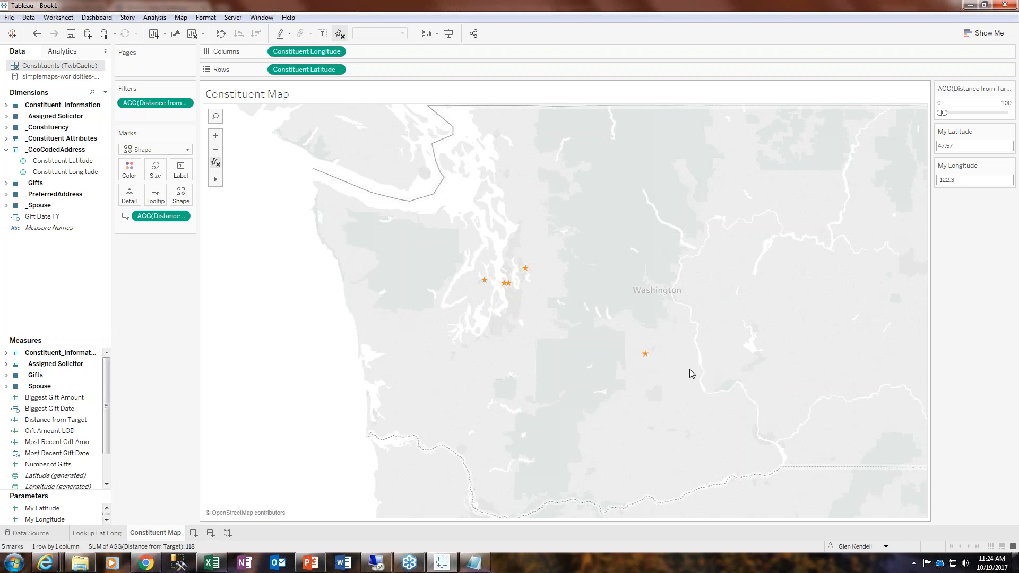
mouse_move(509, 288)
- Switch the City filter on the Lookup Lat Long sheet to Atlanta and look up its coordinates
left_click(111, 536)
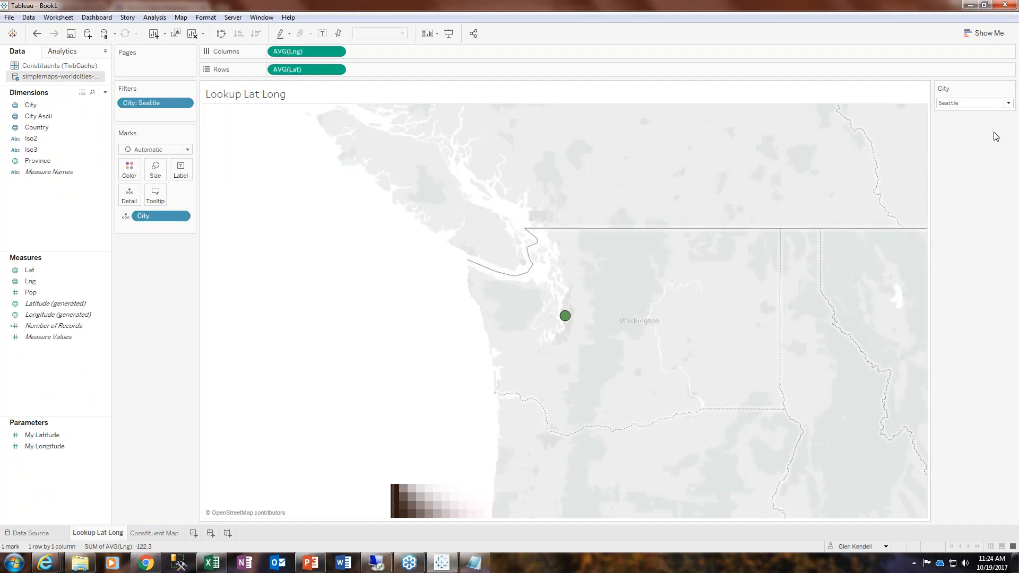
left_click(1009, 103)
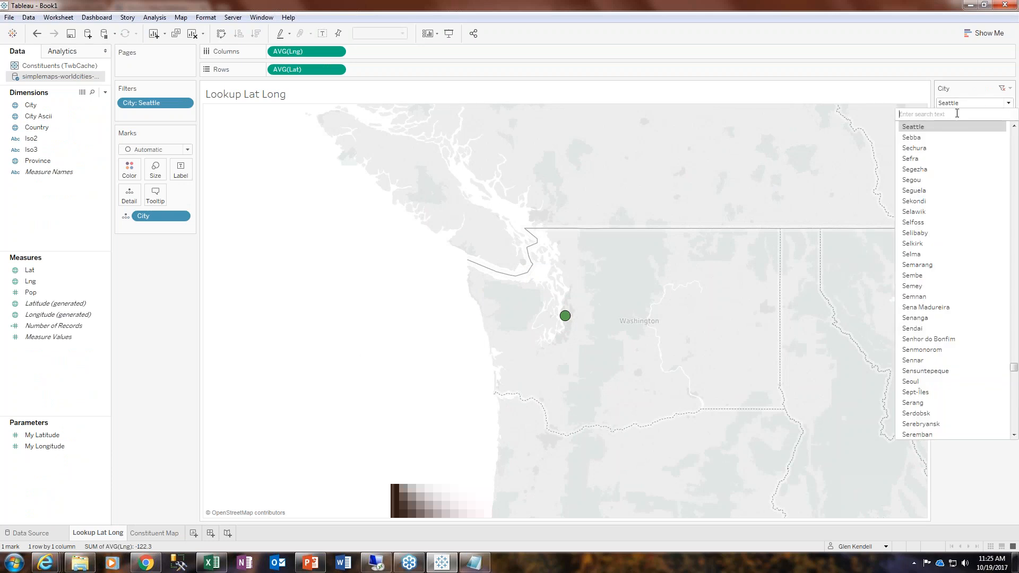
type("atlanta")
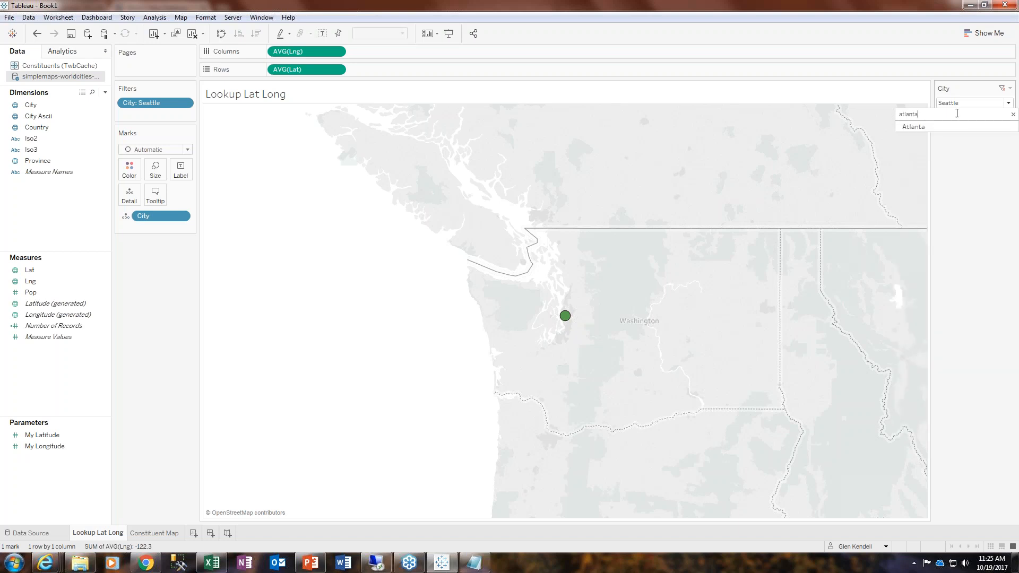
left_click(937, 124)
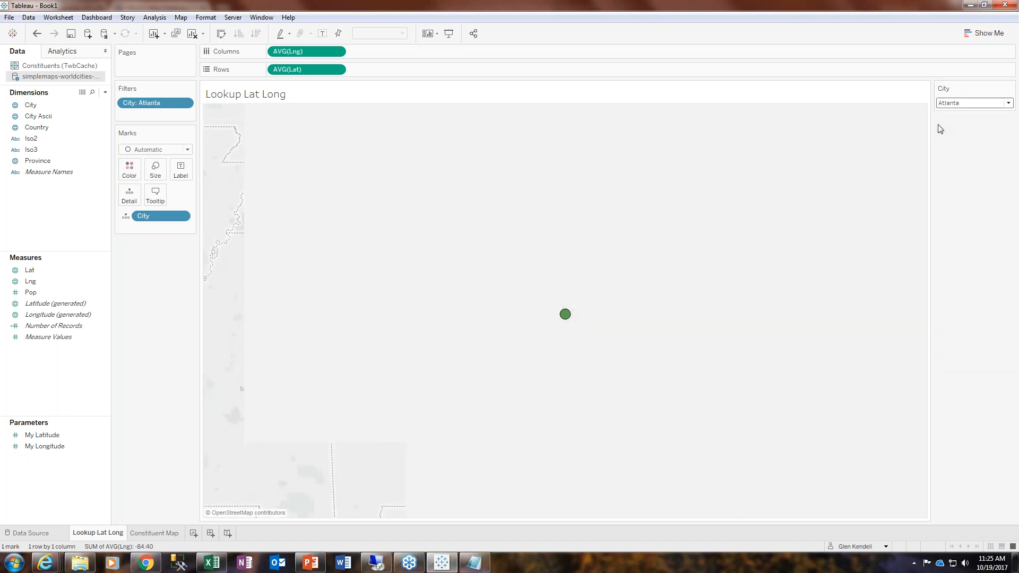
mouse_move(565, 314)
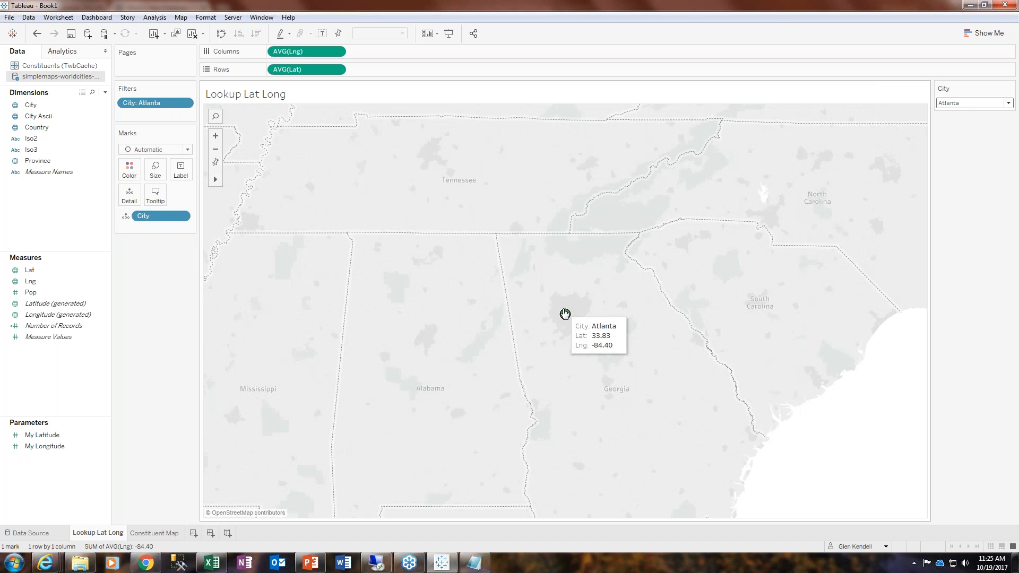
- On Constituent Map, set My Latitude to 33.83 and My Longitude to -84.4
left_click(168, 534)
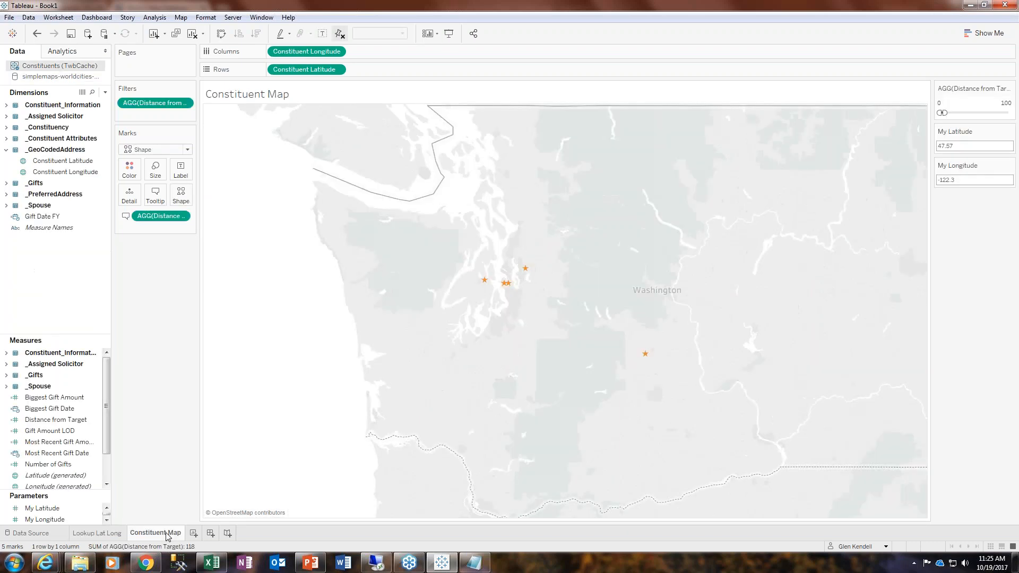
left_click(964, 146)
type("33.83")
left_click(972, 179)
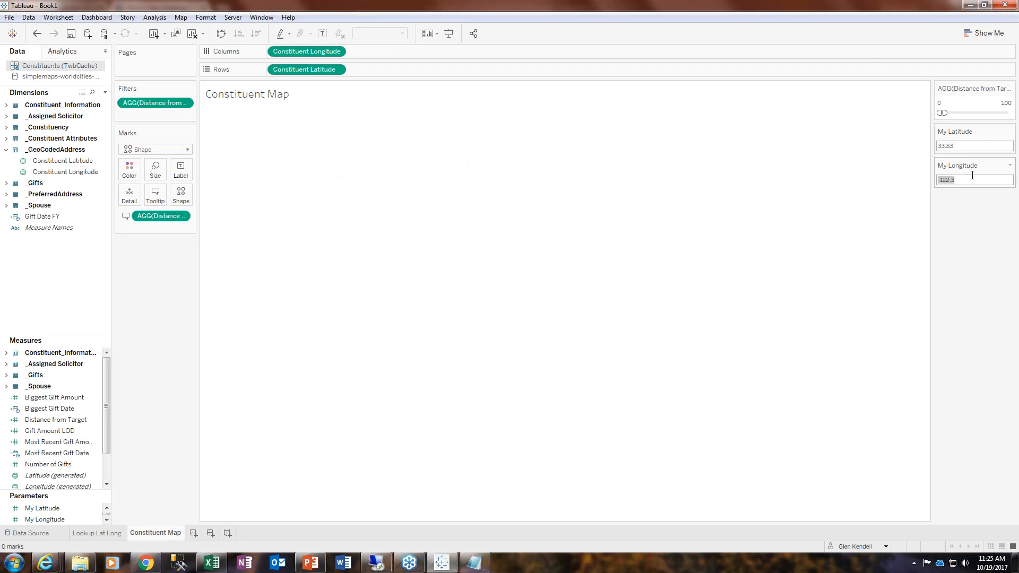
type("-8")
type("4.4")
key("Return")
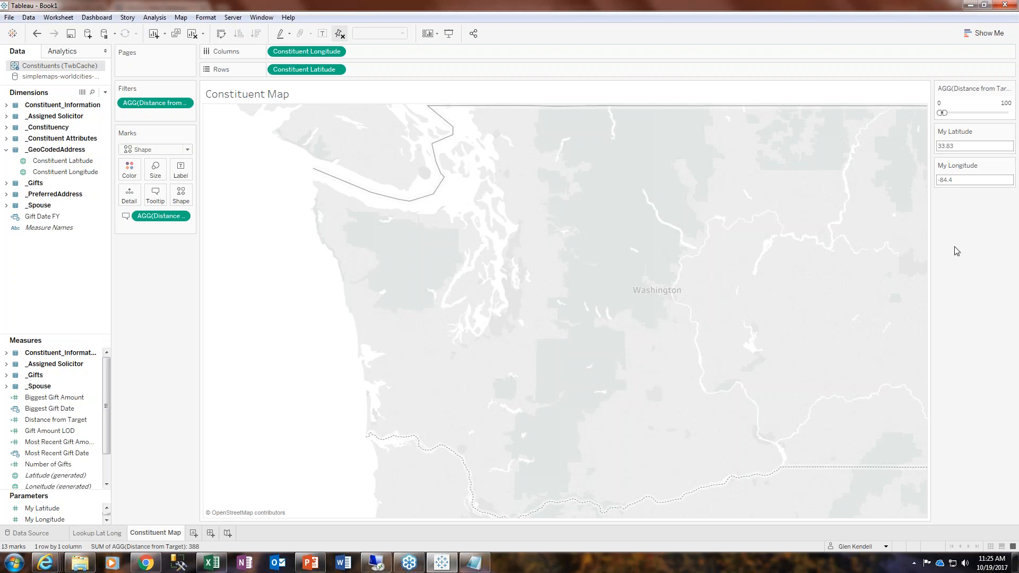
- Unpin the map so it refits to the constituents around Atlanta, and zoom out one level
left_click(953, 146)
left_click(215, 163)
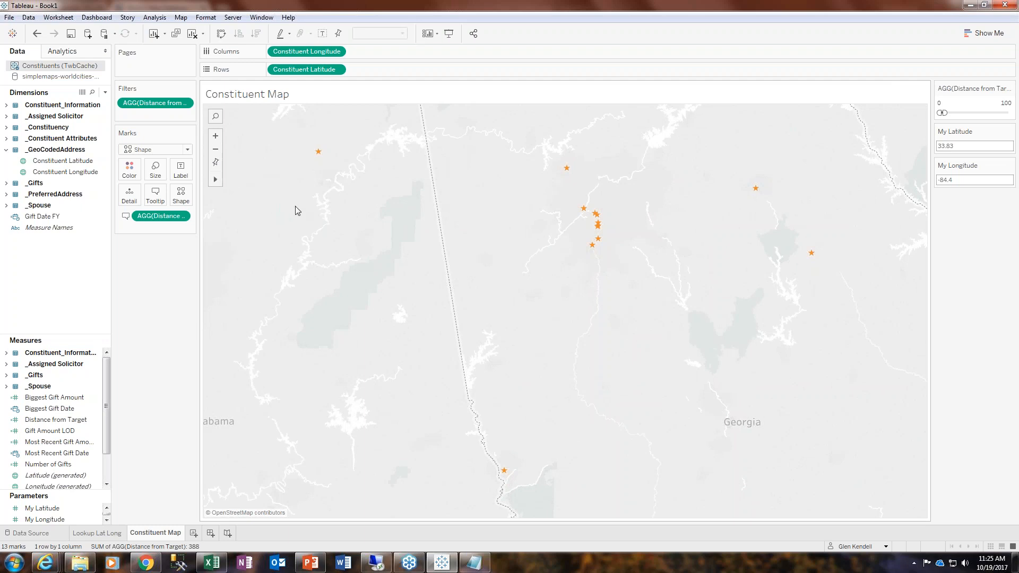
left_click(216, 151)
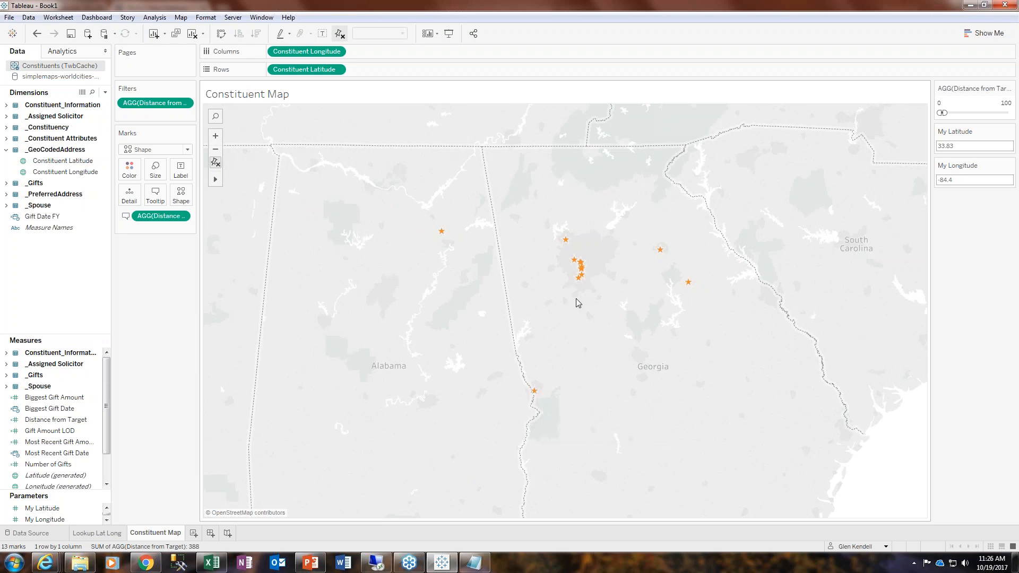
mouse_move(660, 249)
- Create a new worksheet and add the Name field from Constituent_Information to its rows
left_click(193, 533)
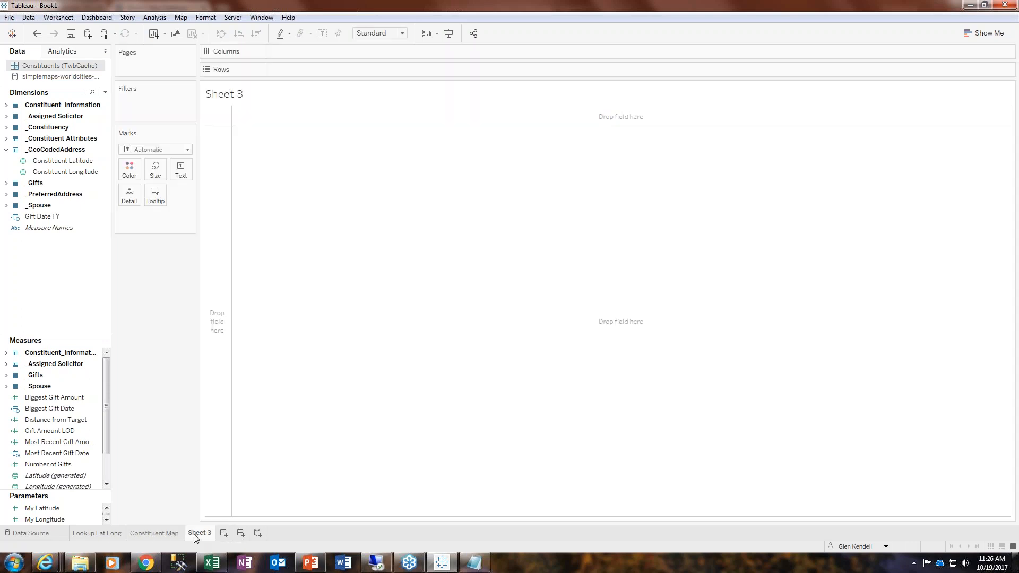
left_click(7, 150)
left_click(5, 196)
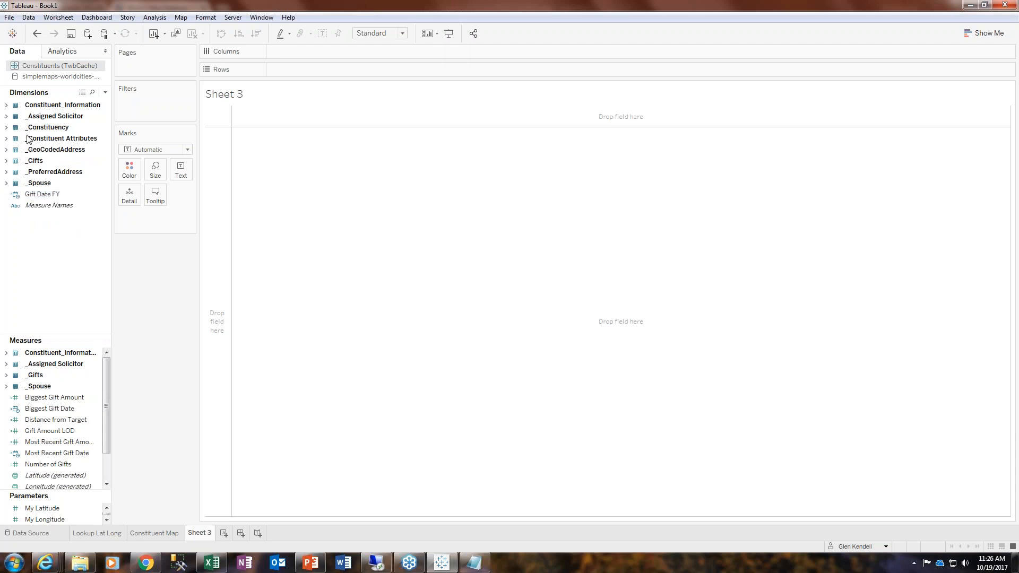
left_click(7, 105)
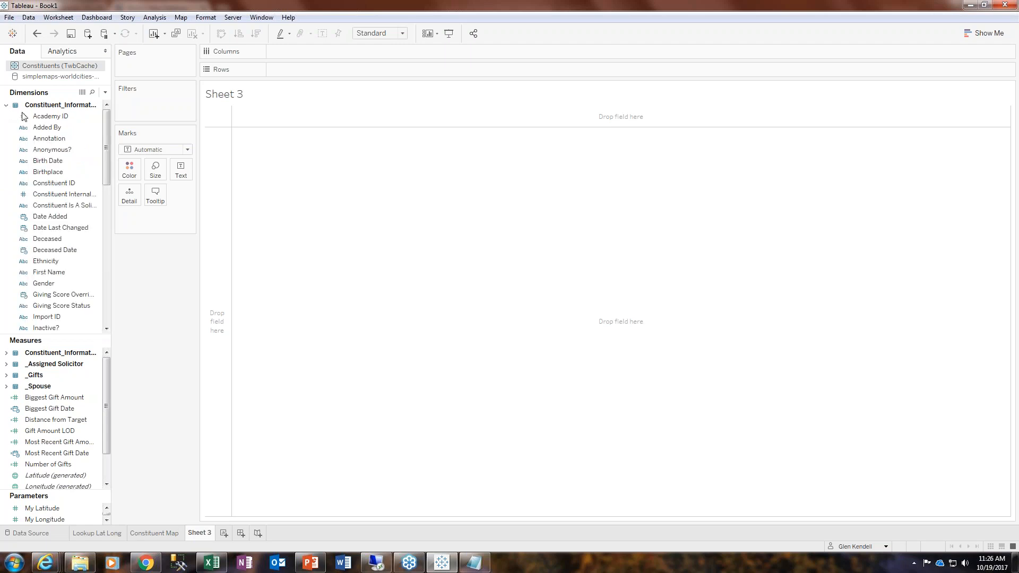
left_click_drag(105, 154, 101, 226)
left_click(49, 210)
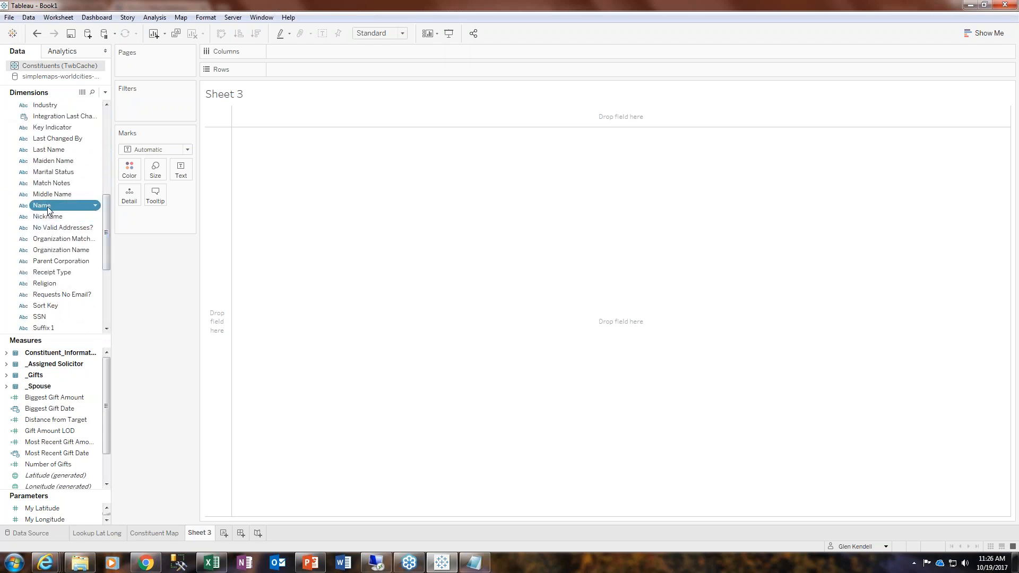
double_click(48, 209)
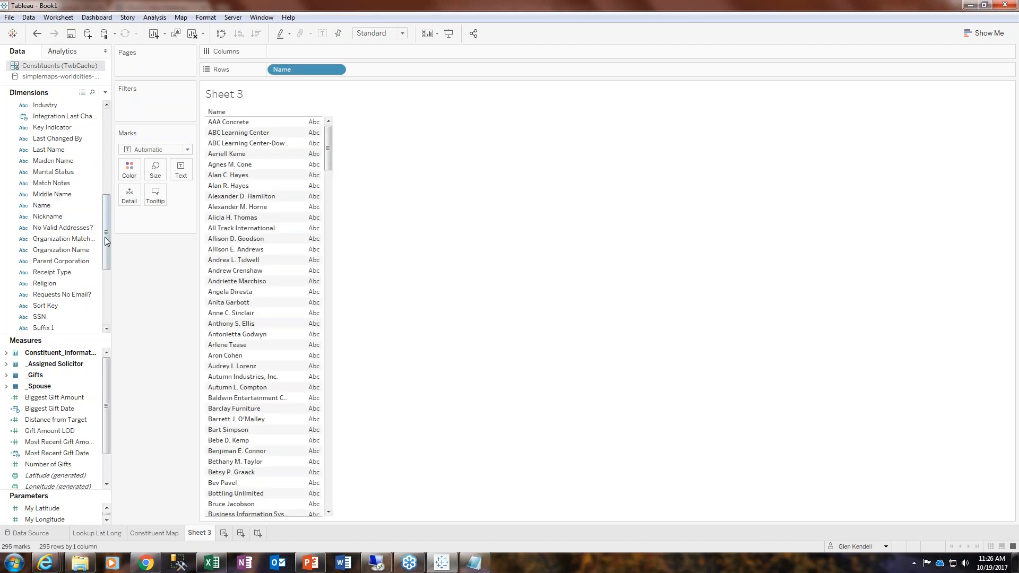
- Add the City and State fields from _PreferredAddress to the rows after Name
left_click_drag(104, 236, 103, 130)
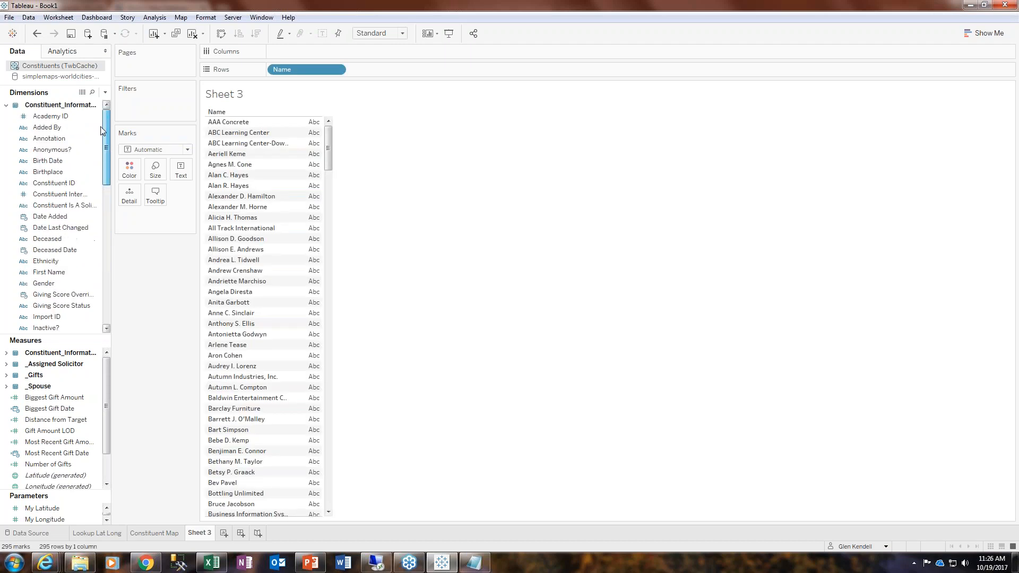
left_click(7, 107)
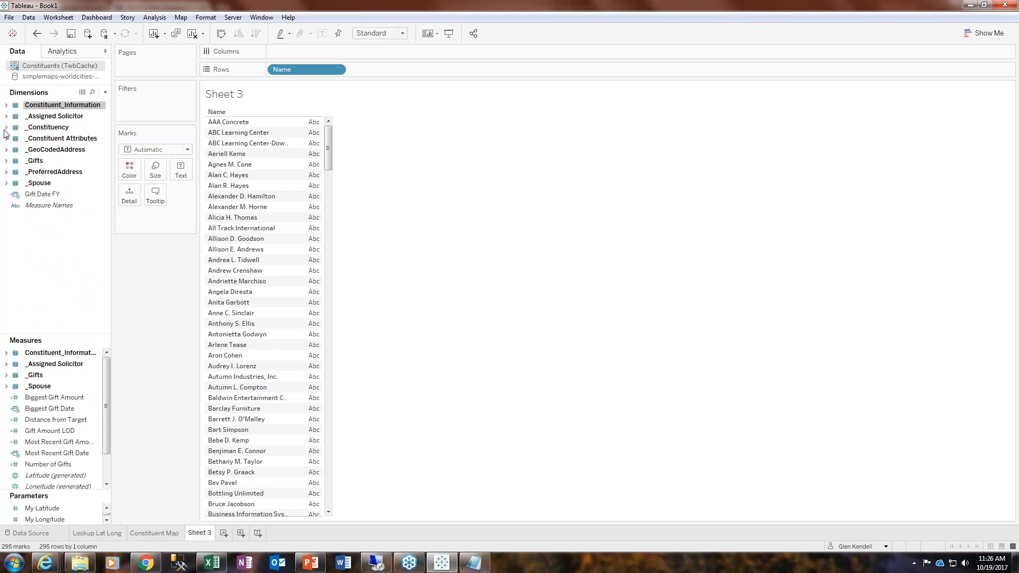
left_click(6, 173)
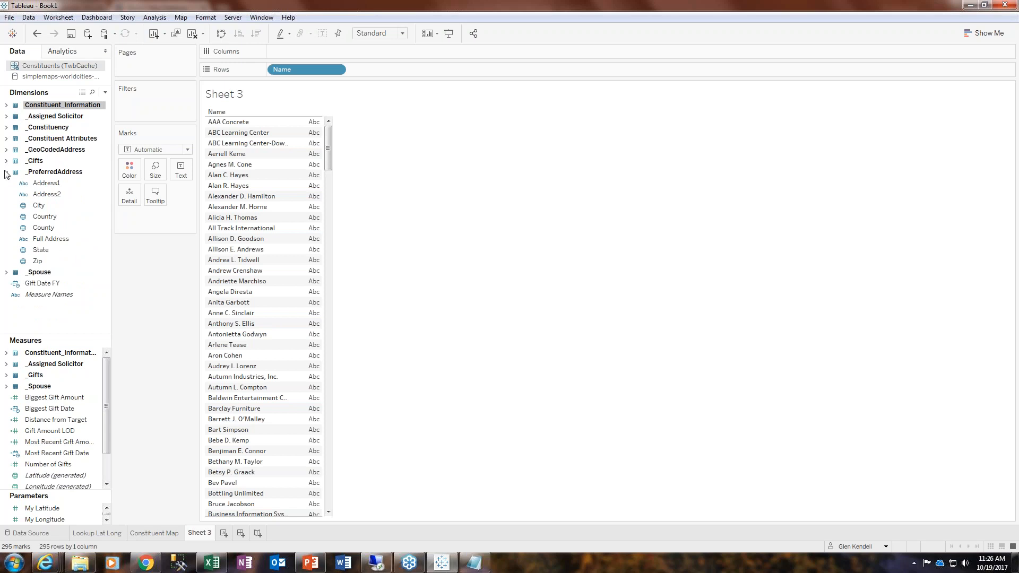
double_click(39, 207)
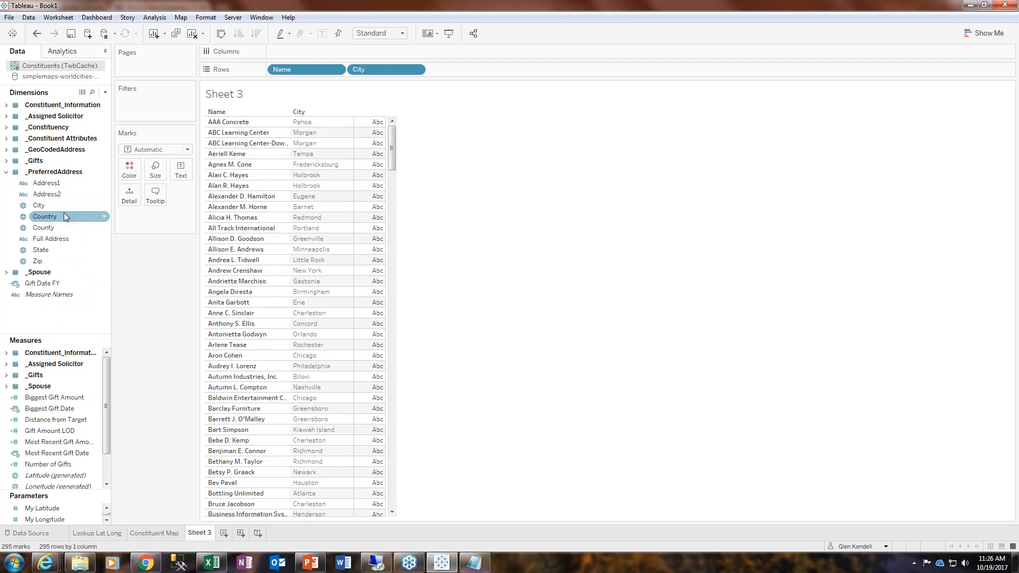
left_click(51, 250)
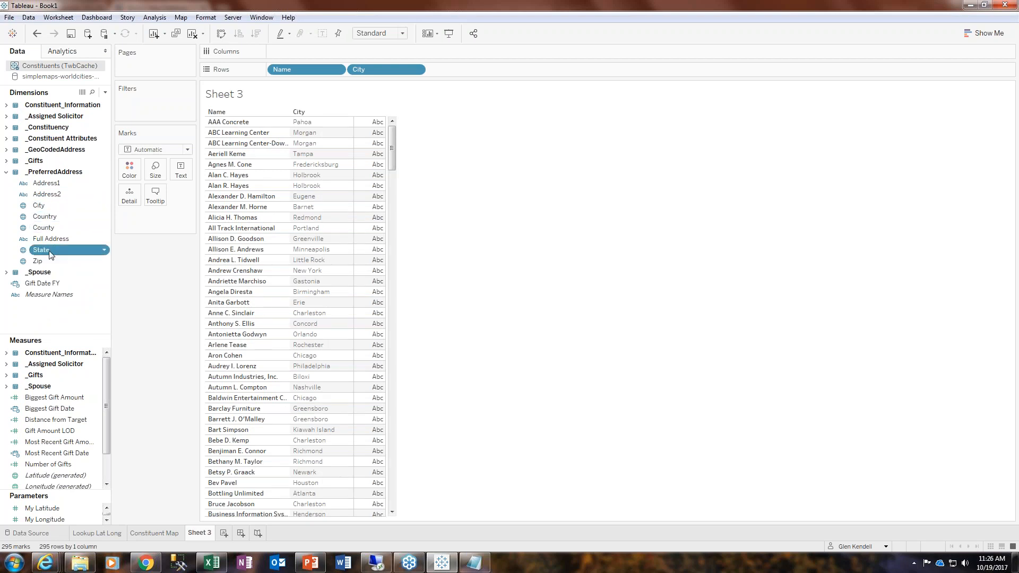
double_click(50, 252)
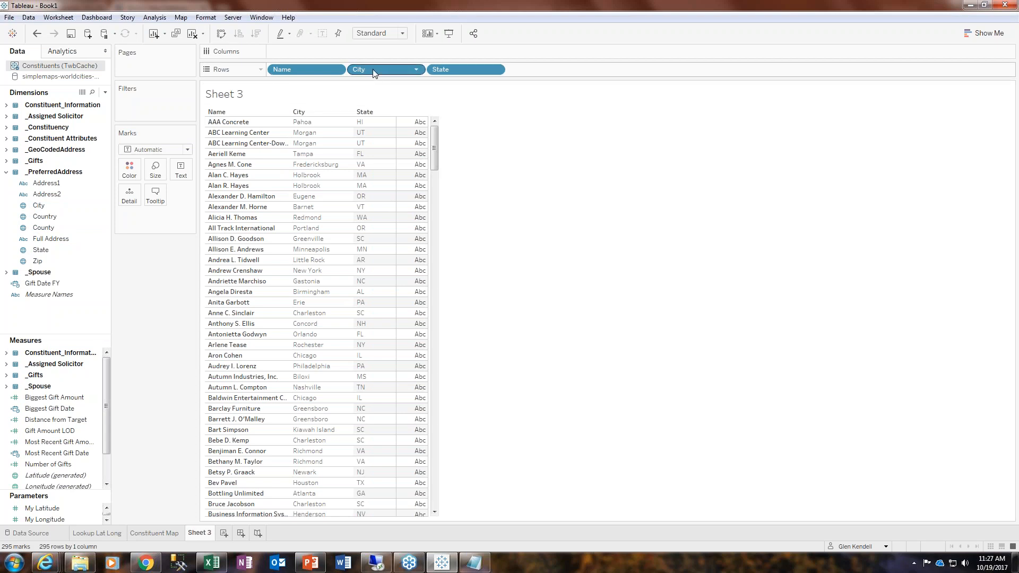
- Move Name behind City and State on the rows so constituents are grouped by location, and look through the list
mouse_move(304, 69)
left_mouse_down()
mouse_move(584, 65)
mouse_move(531, 74)
left_mouse_up()
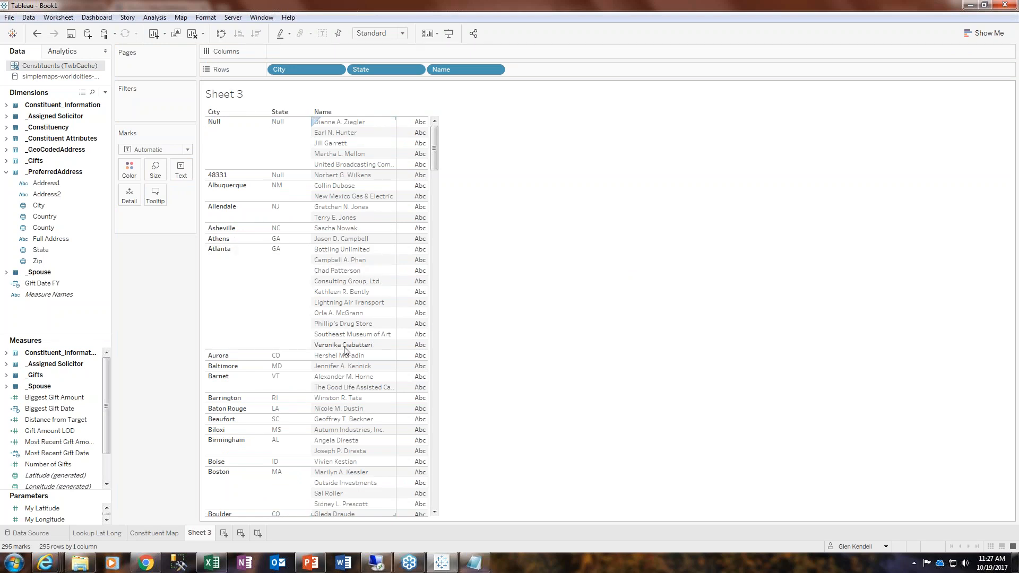
scroll(245, 446, "down", 2)
scroll(245, 452, "down", 3)
scroll(244, 449, "up", 6)
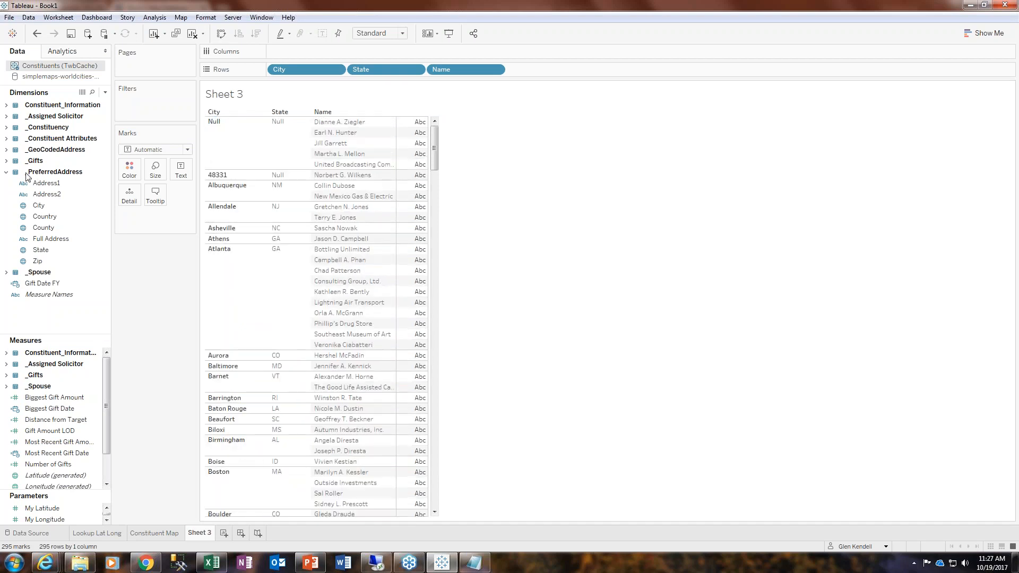
- Add Assigned Solicitor Name from _Assigned Solicitor as the last row field, and collapse the opened field folders
left_click(5, 172)
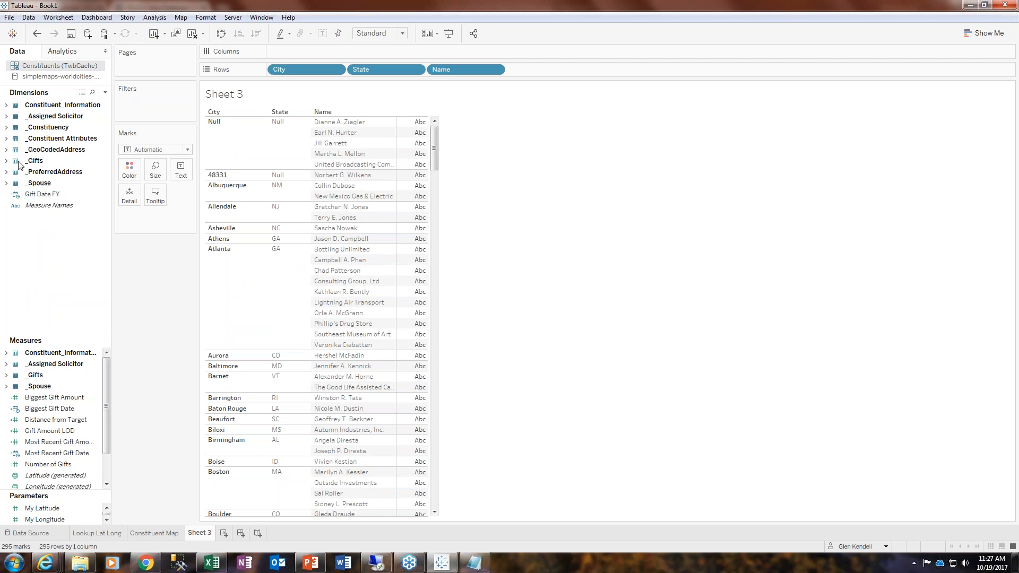
left_click(6, 128)
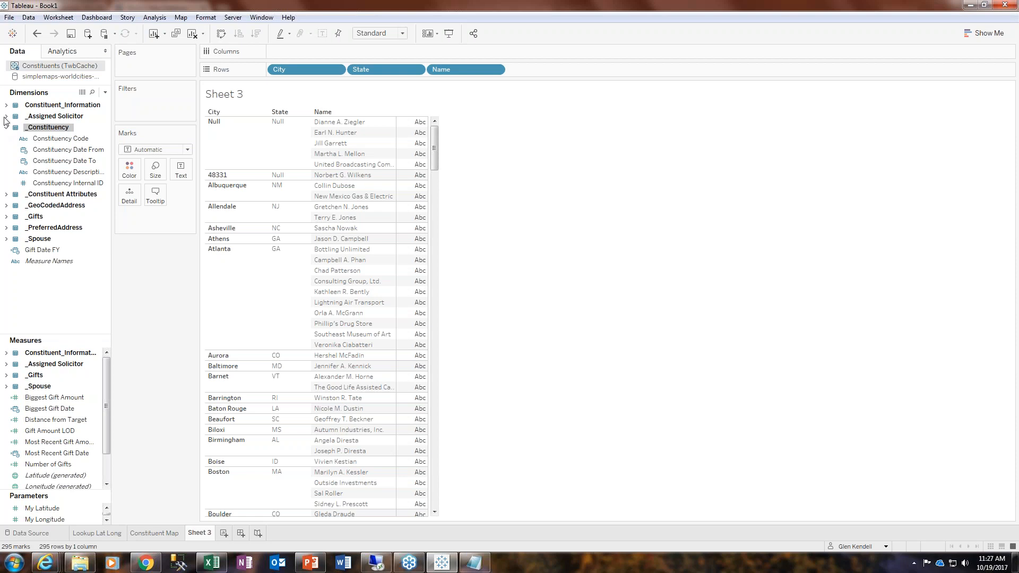
left_click(7, 117)
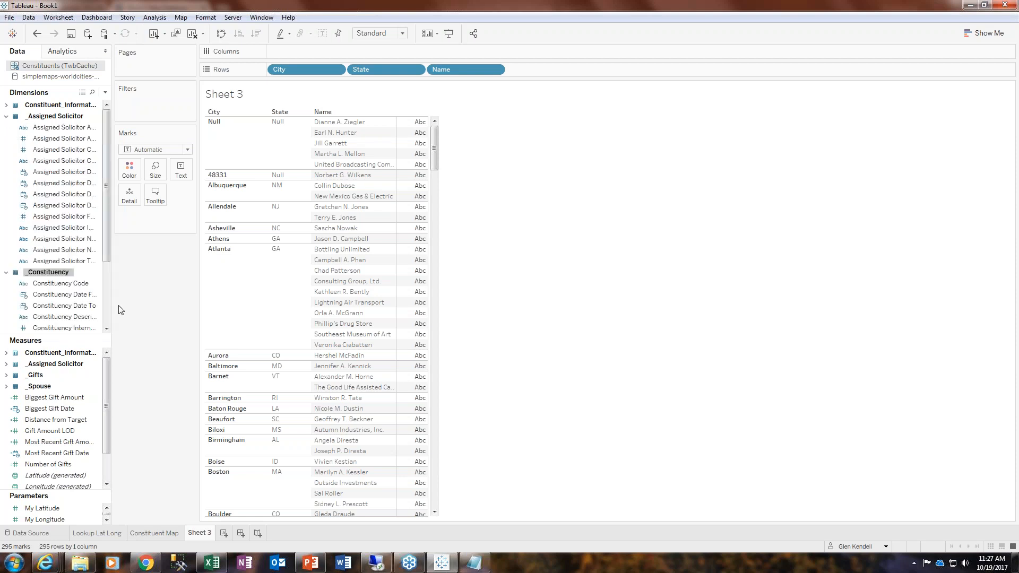
left_click_drag(111, 295, 151, 291)
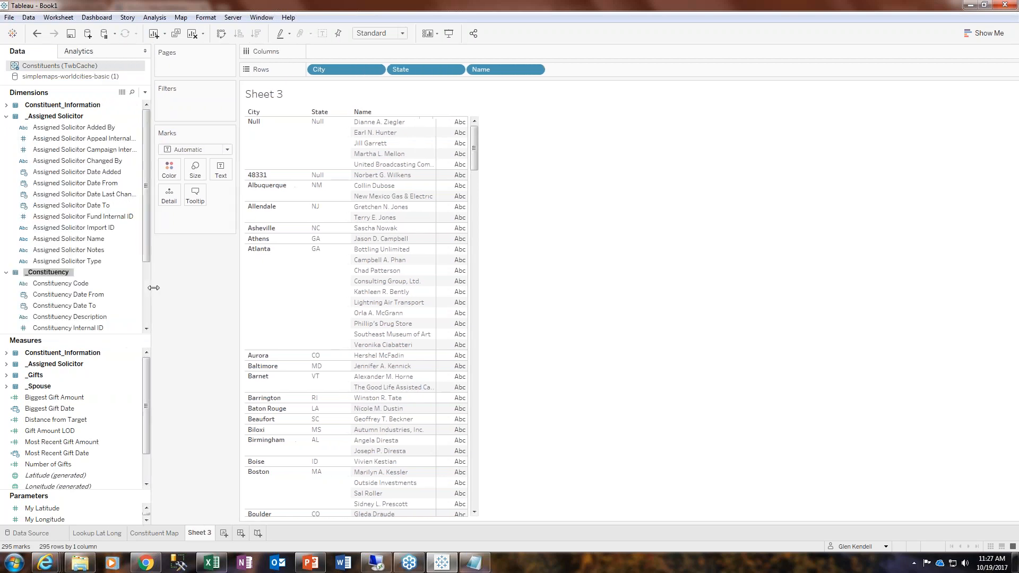
left_click(88, 194)
left_click(83, 243)
double_click(83, 241)
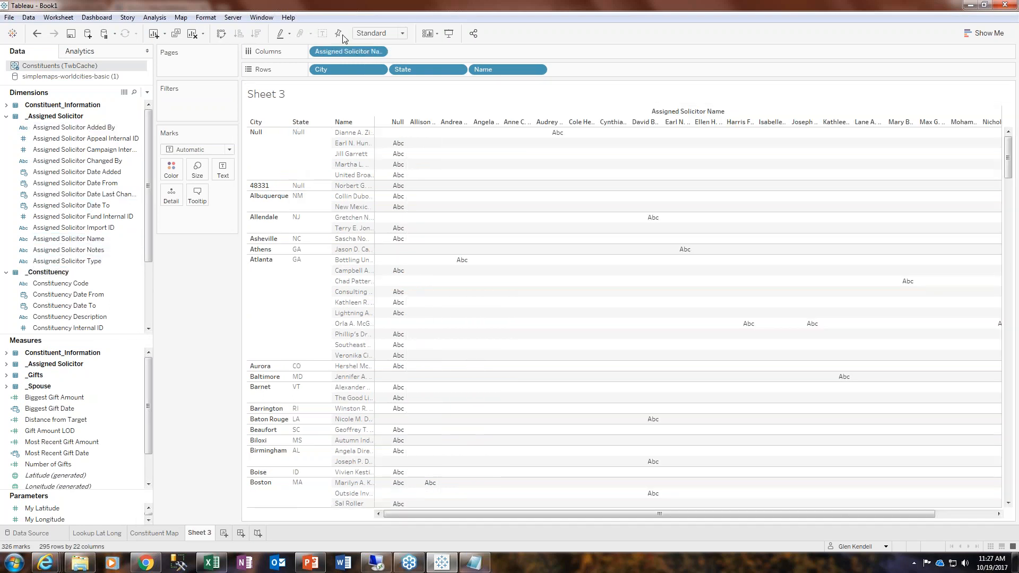
left_click_drag(339, 56, 591, 65)
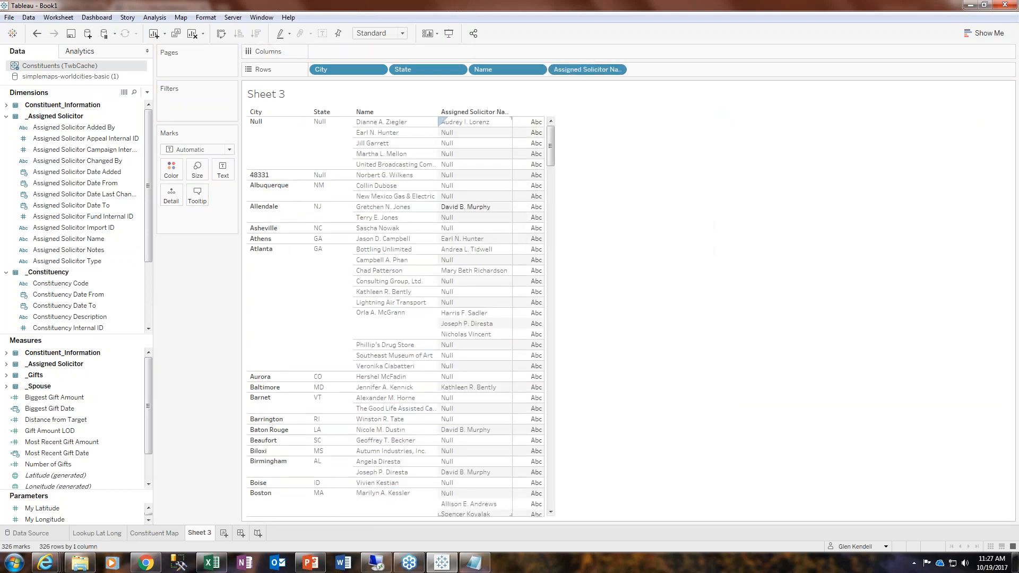
left_click(6, 116)
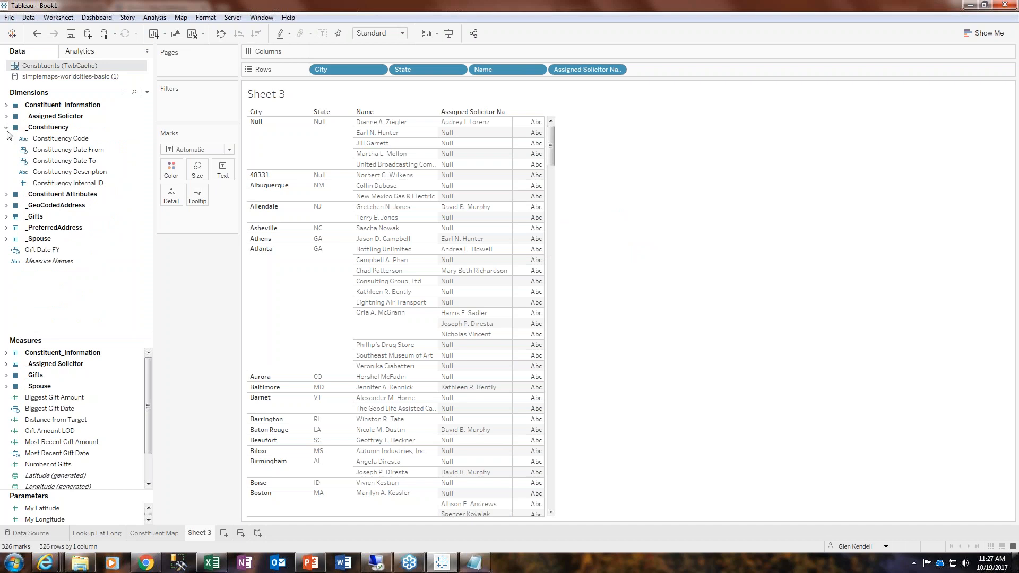
left_click(7, 128)
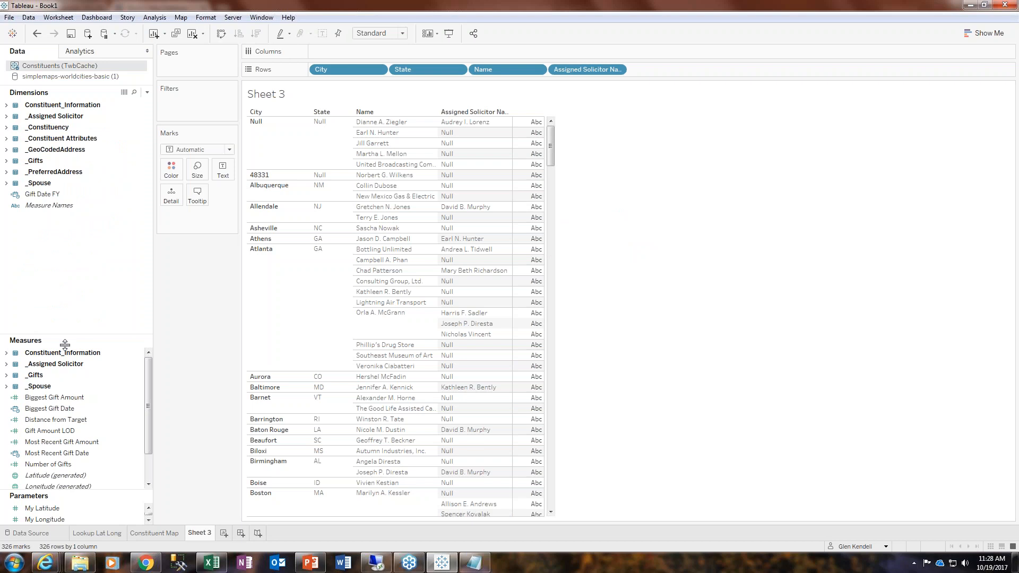
- Create a calculated field named Total Given and begin its formula with { INCLUDE [System Record ID]
left_click(147, 92)
left_click(112, 103)
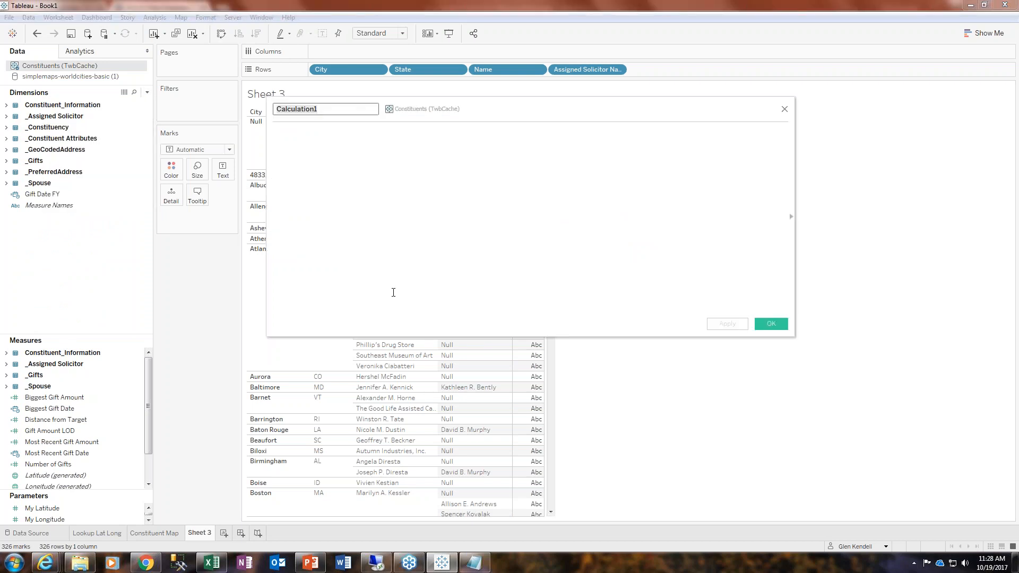
type("Total Given")
key("Tab")
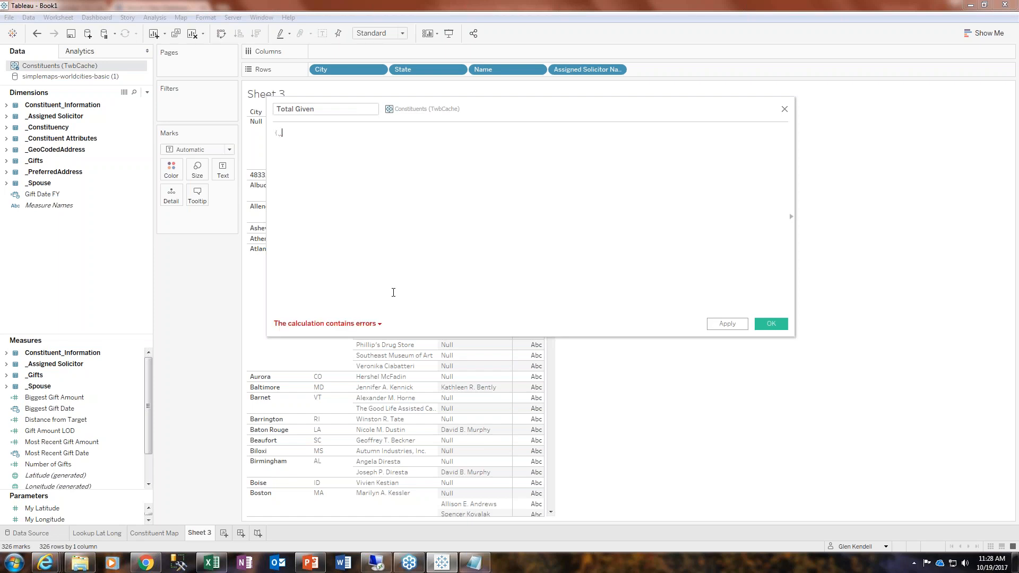
type("INCLUDE")
key("Return")
type("[System Record ID]")
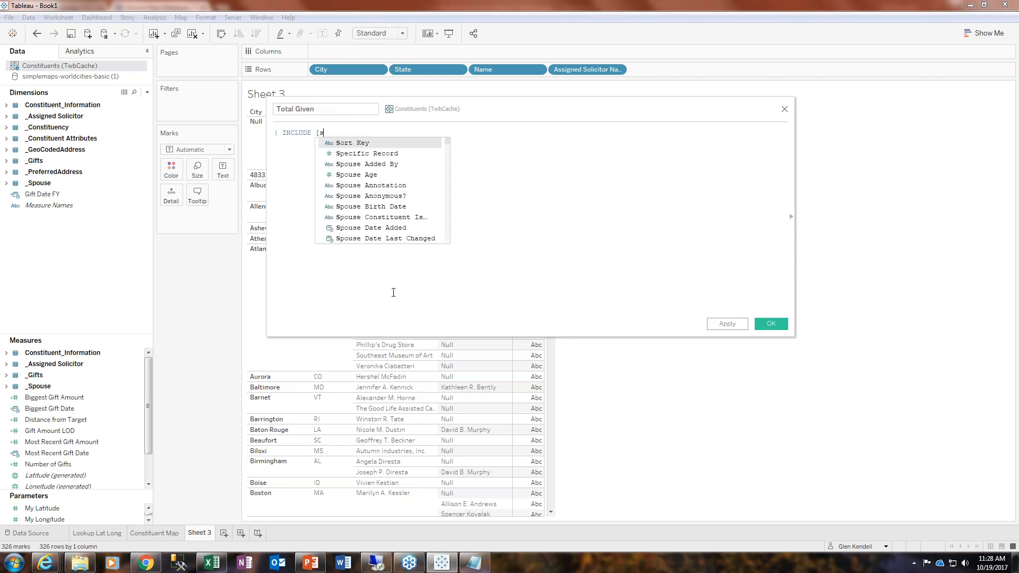
key("Return")
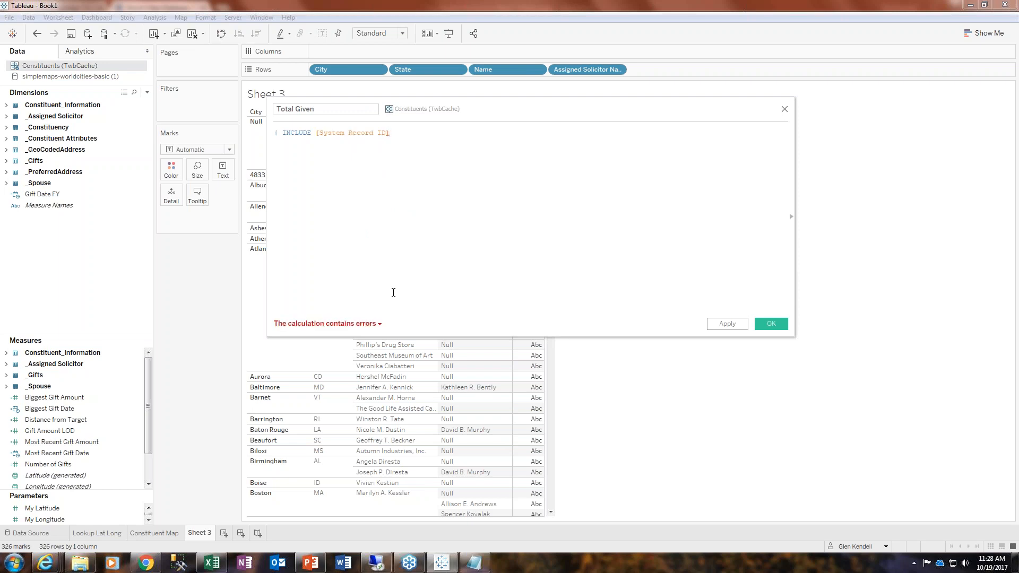
- Complete the Total Given formula with : SUM([Gift Amount]) } and save the calculated field
type(":")
type(": SUM(G")
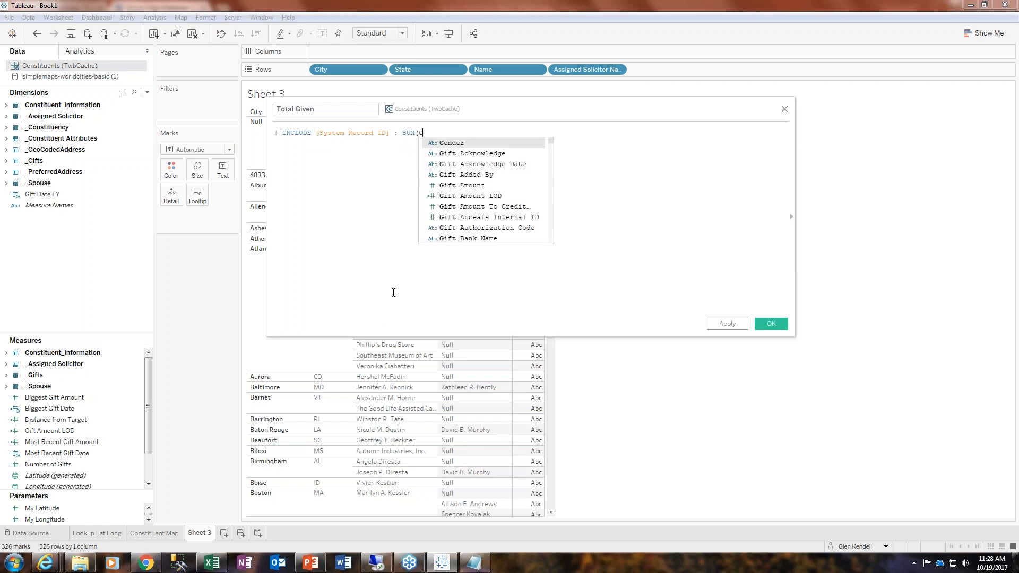
key("Down")
key("Down")
key("Down")
key("Down")
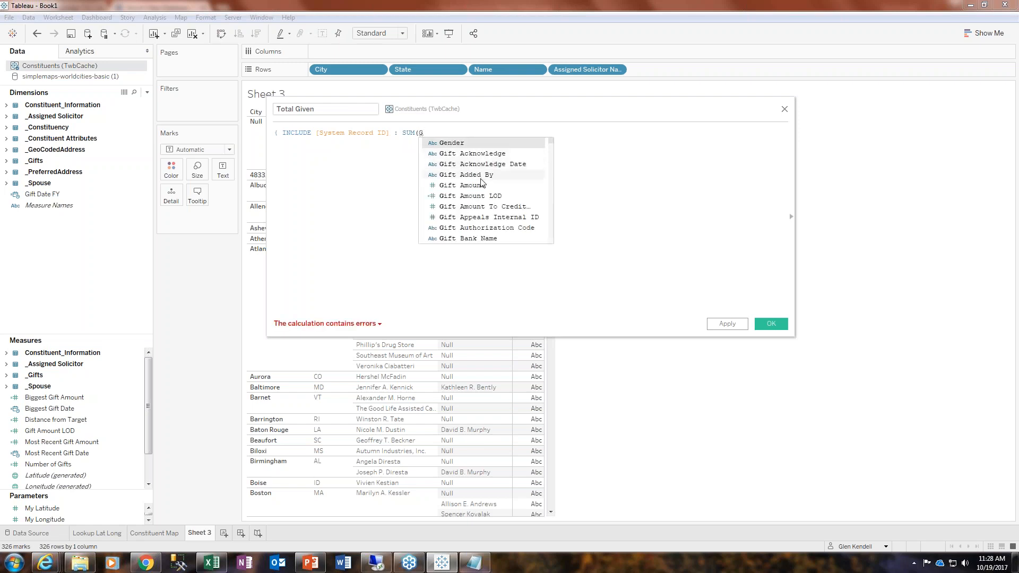
key("Return")
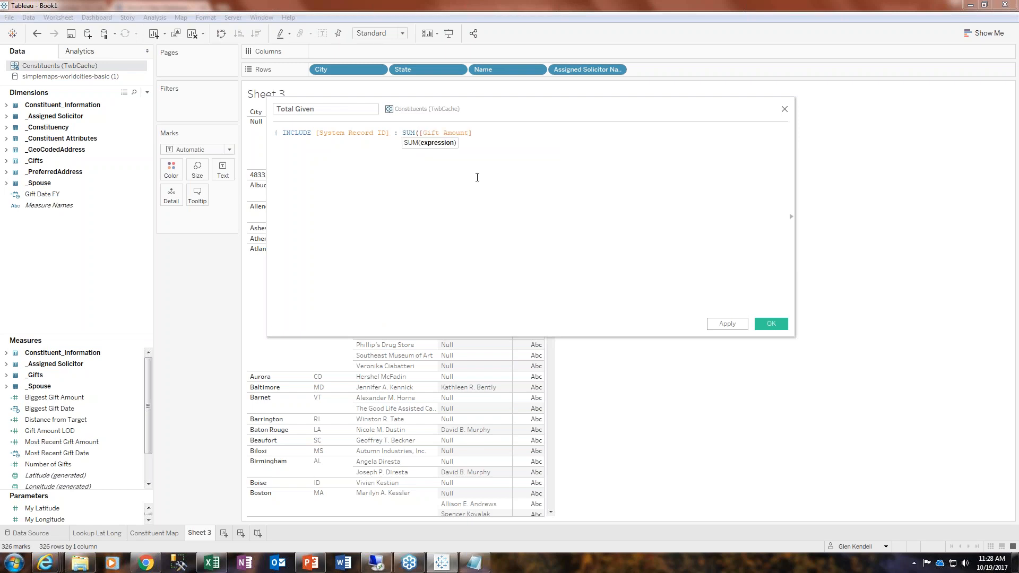
type(") }")
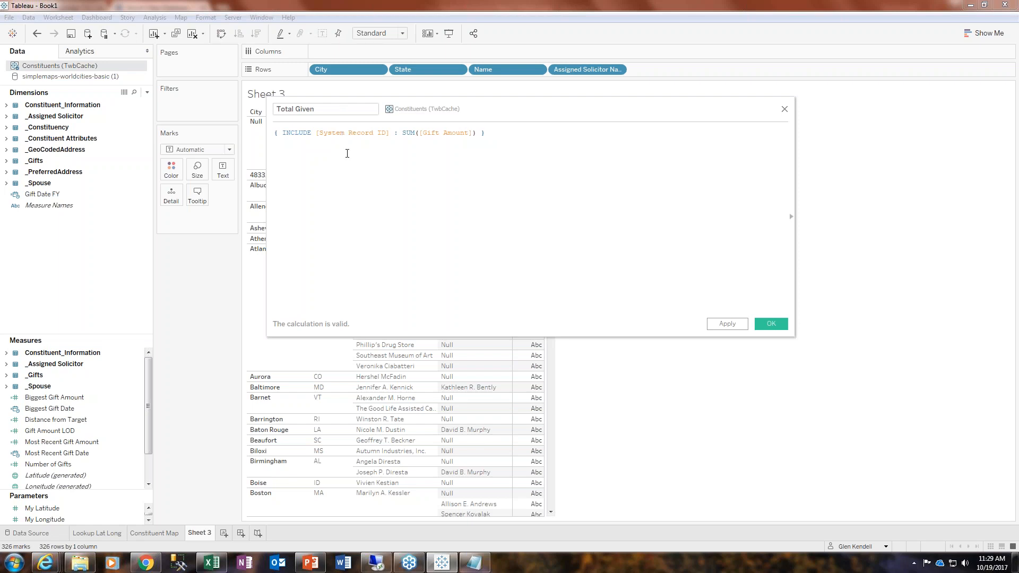
left_click(767, 325)
- Add the Total Given measure to the sheet as the value shown for each constituent row
left_click(60, 467)
left_click(53, 475)
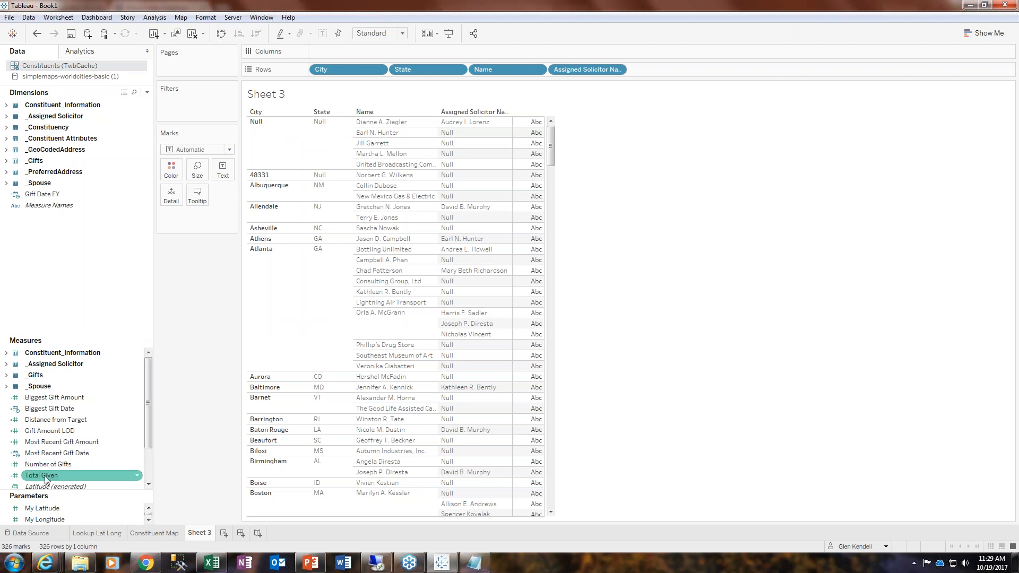
left_click(45, 477)
double_click(45, 477)
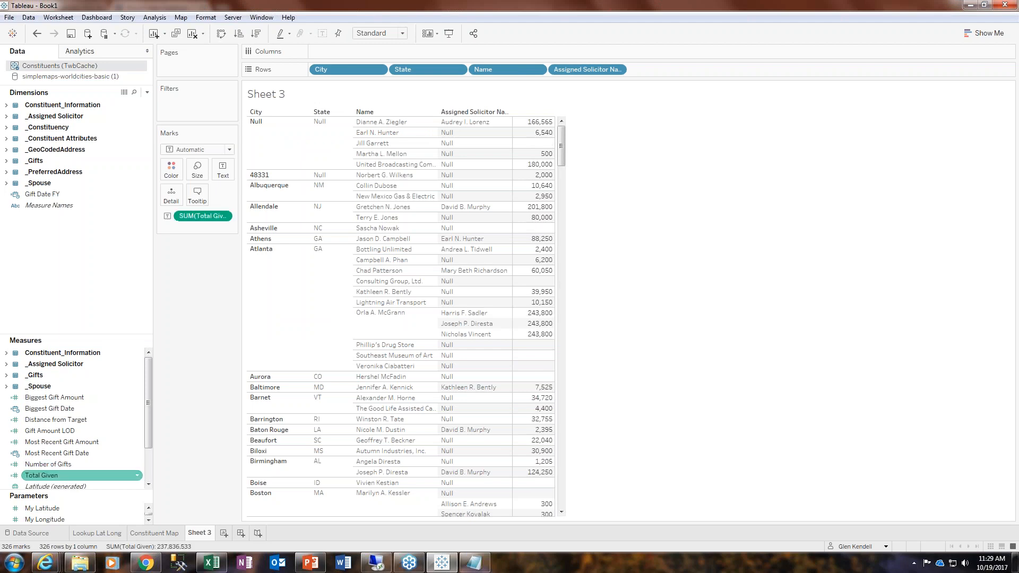
- Set the default number format of Total Given to Currency (Custom) with 0 decimal places
left_click(134, 476)
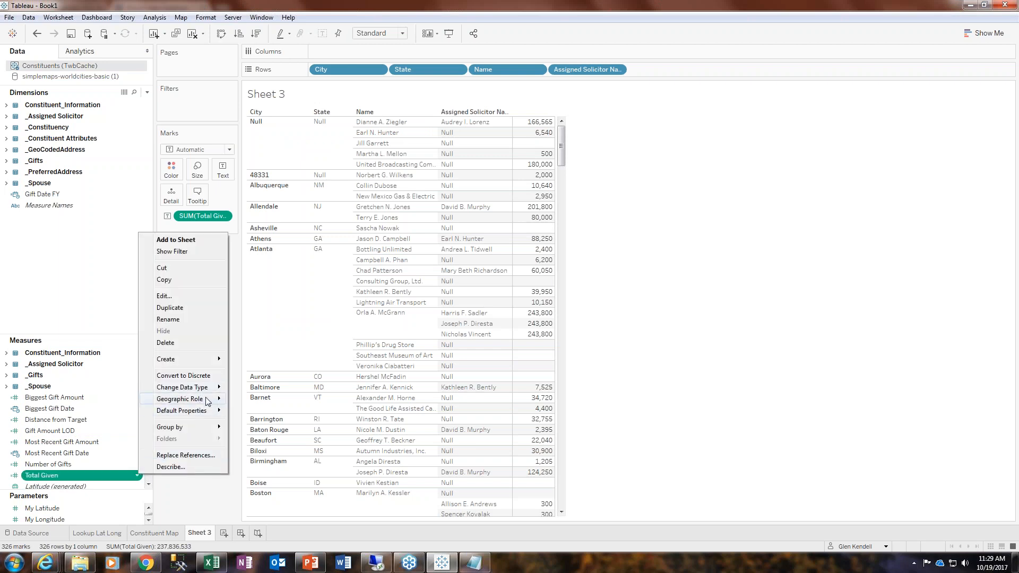
mouse_move(215, 388)
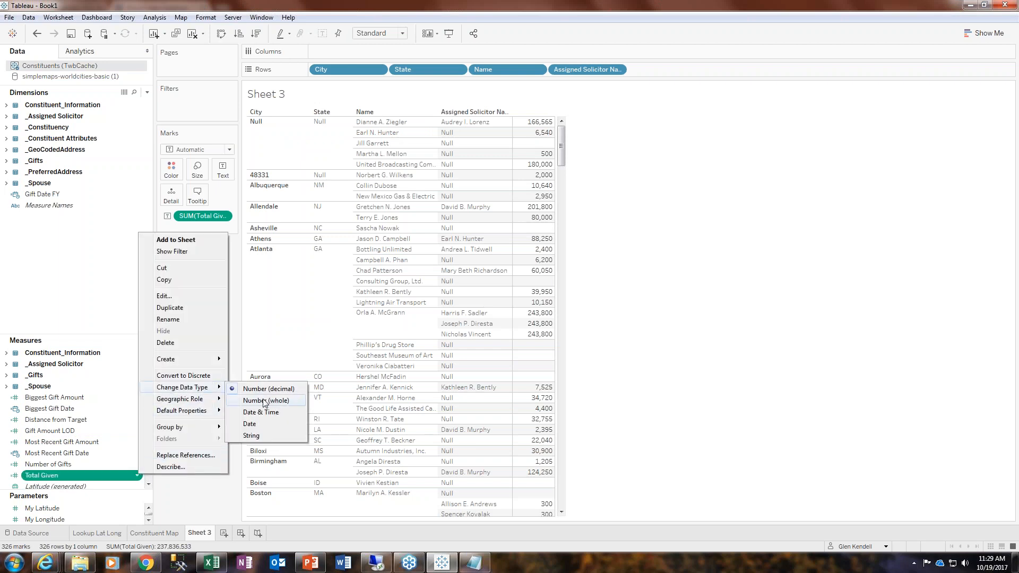
mouse_move(201, 411)
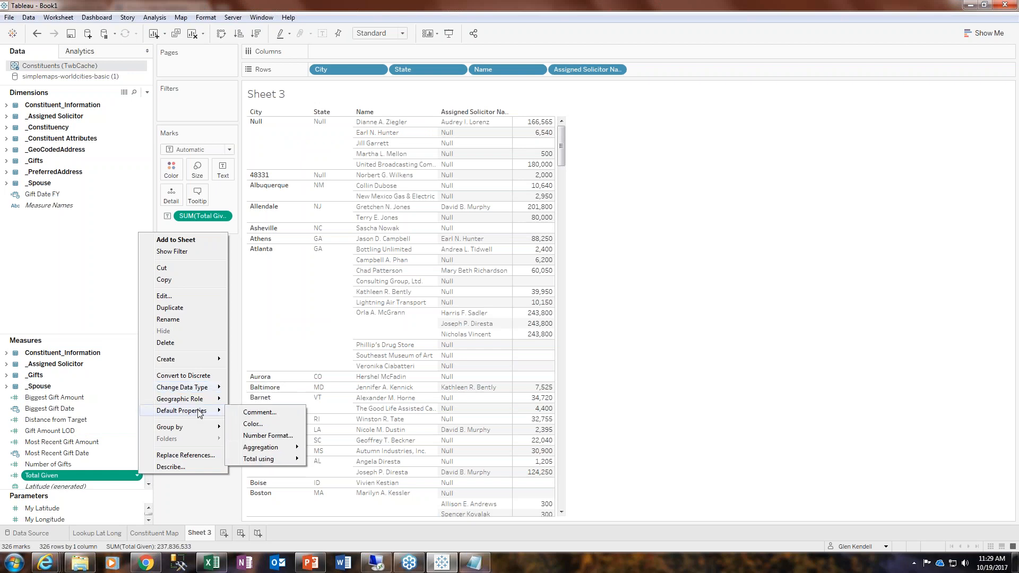
left_click(268, 435)
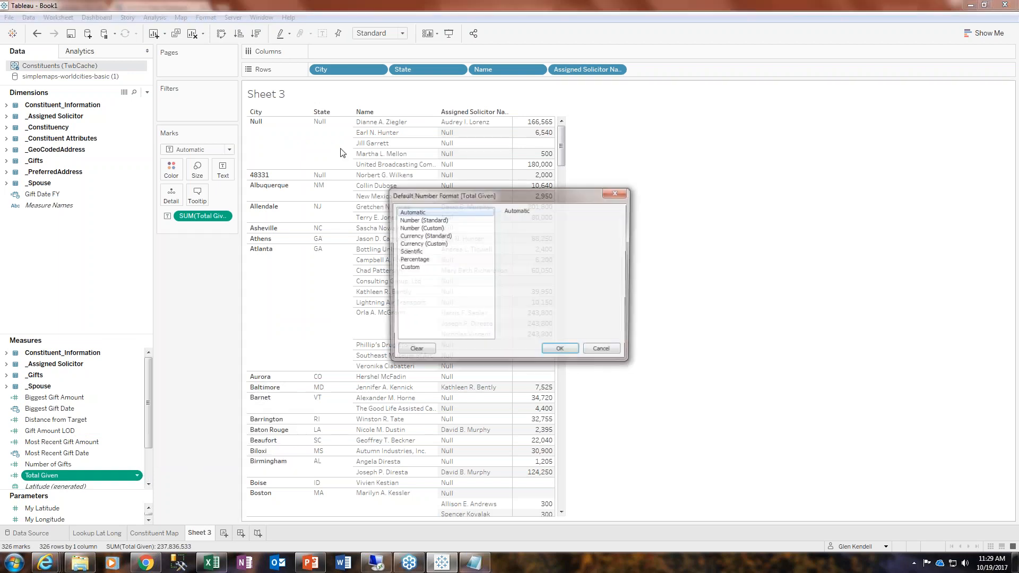
left_click(437, 245)
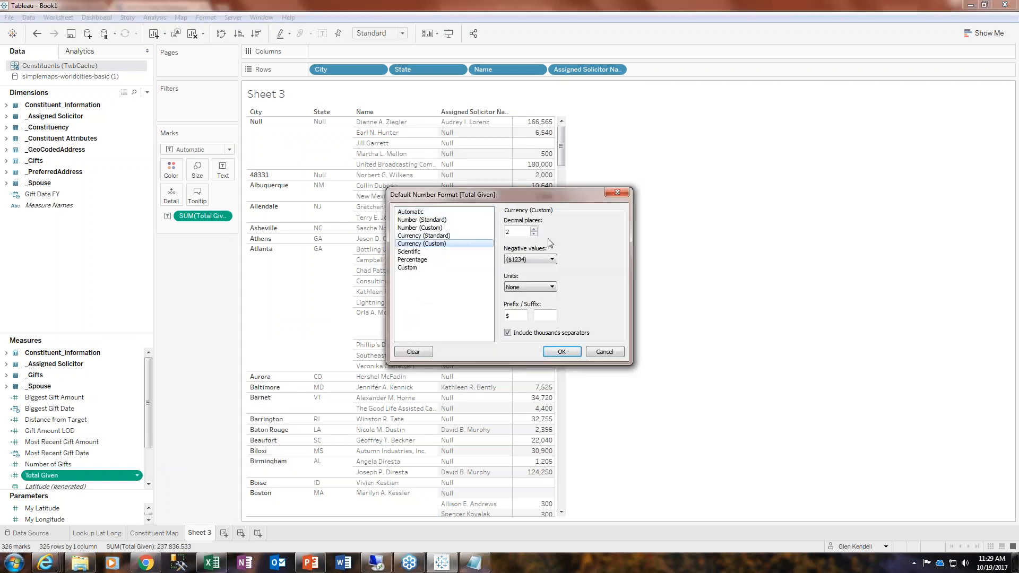
left_click(534, 234)
left_click(534, 234)
left_click(561, 353)
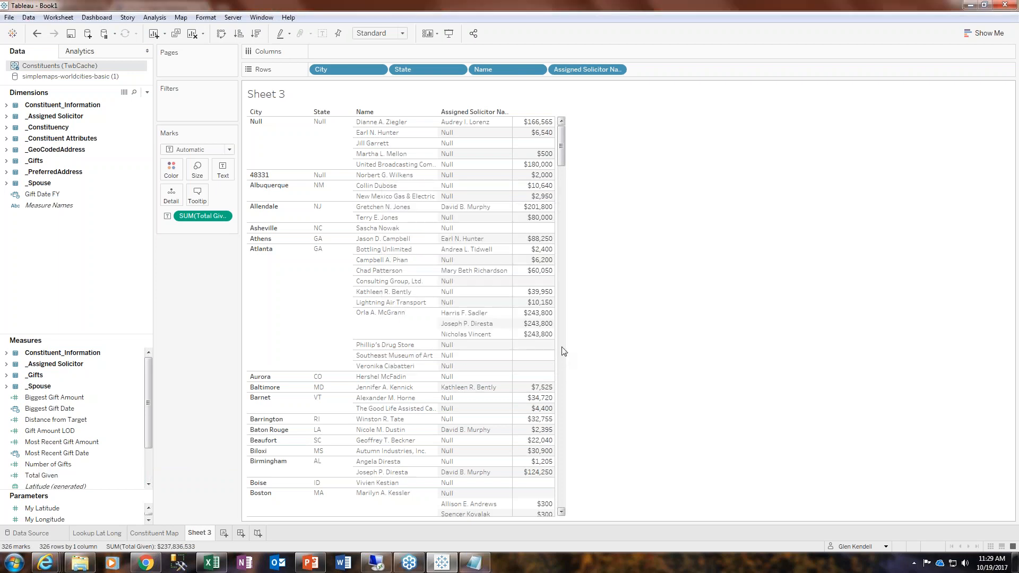
- Widen the Assigned Solicitor Name column so its full header fits, and inspect a constituent's Total Given value
mouse_move(546, 291)
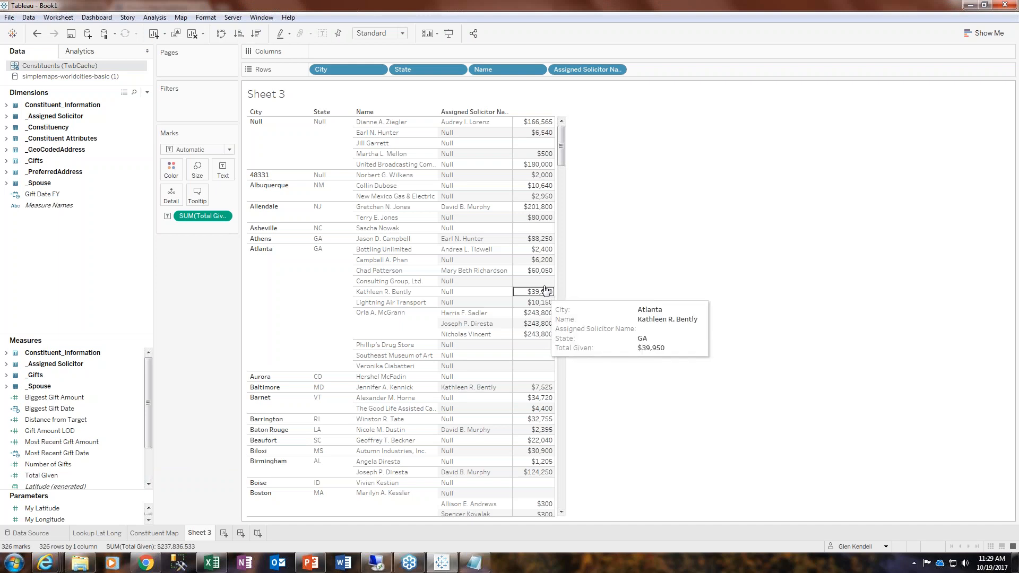
left_click_drag(512, 170, 536, 171)
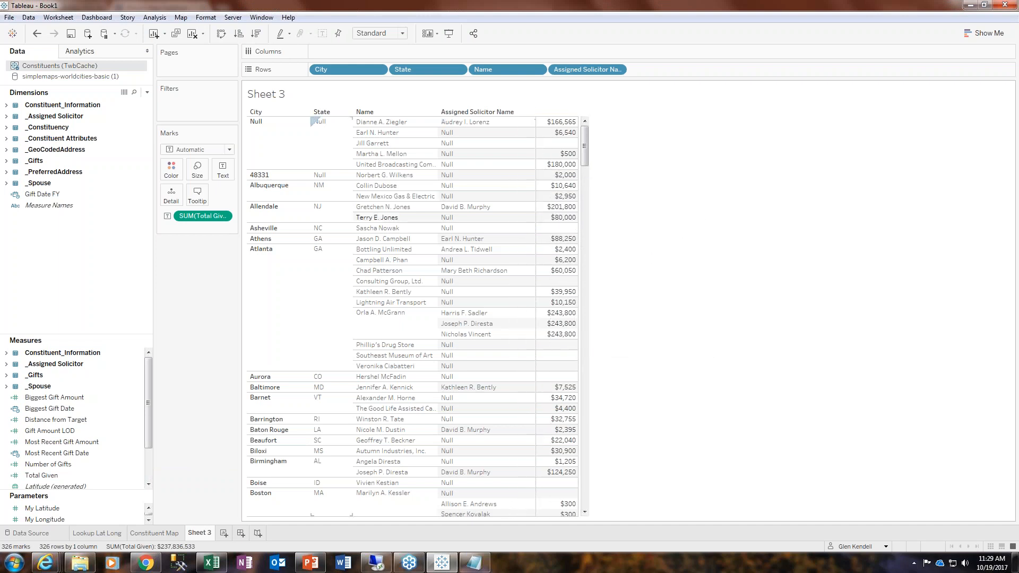
mouse_move(565, 271)
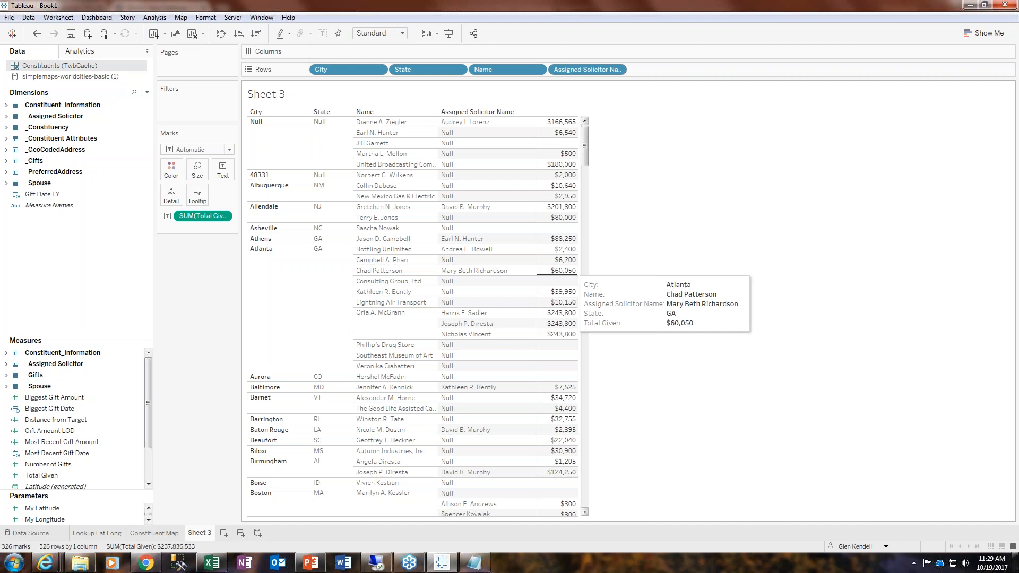
- Widen the Total Given value column slightly
left_click_drag(578, 276, 597, 276)
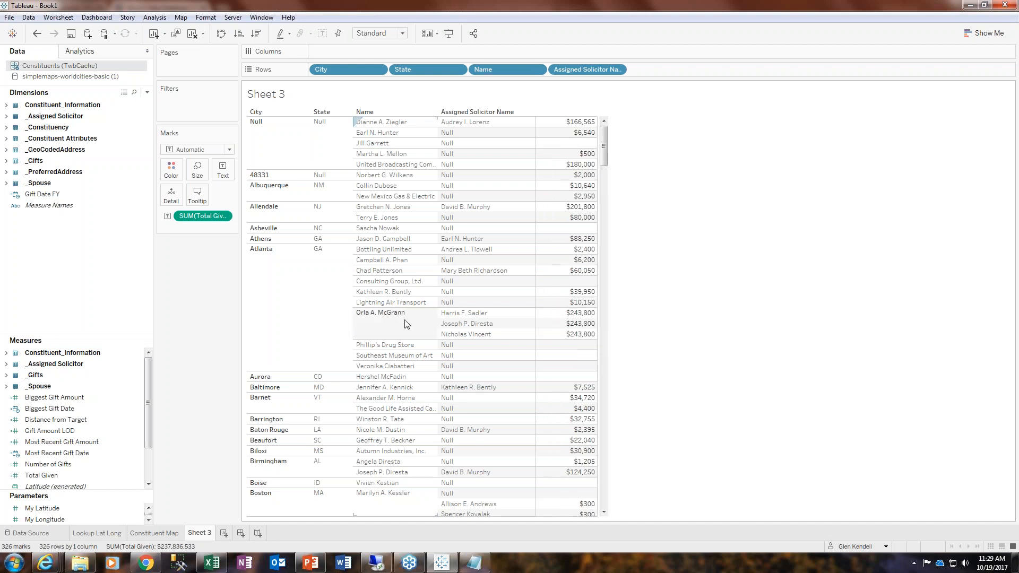
- Review the formula of Most Recent Gift Amount in an editable copy, and undo the creation of that copy
left_click(82, 422)
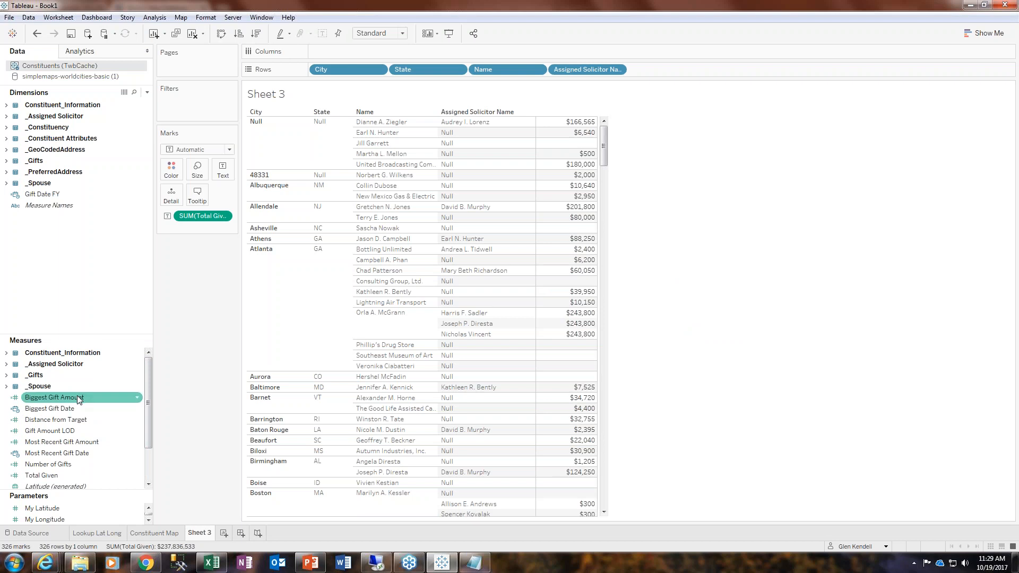
right_click(75, 442)
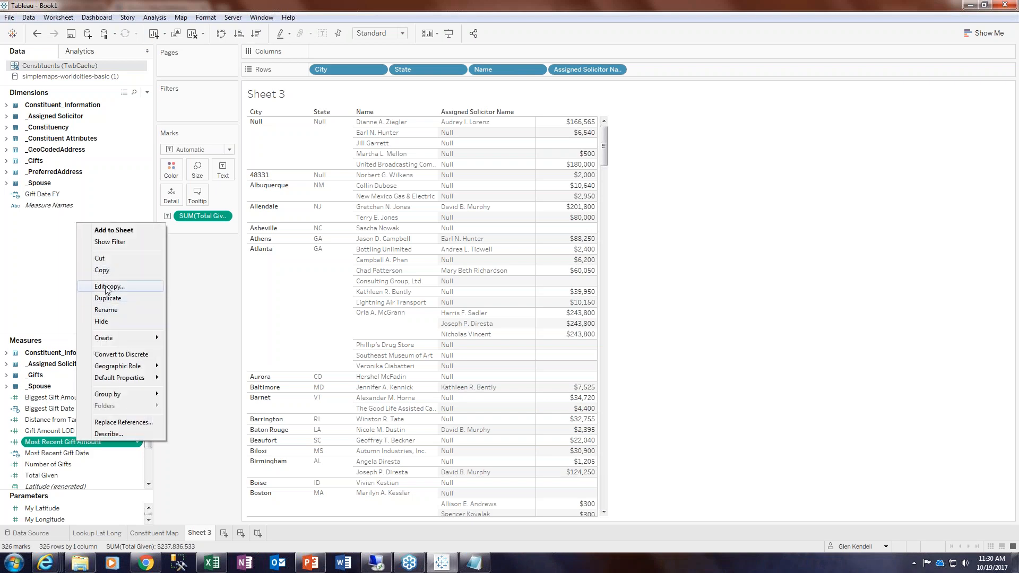
left_click(107, 288)
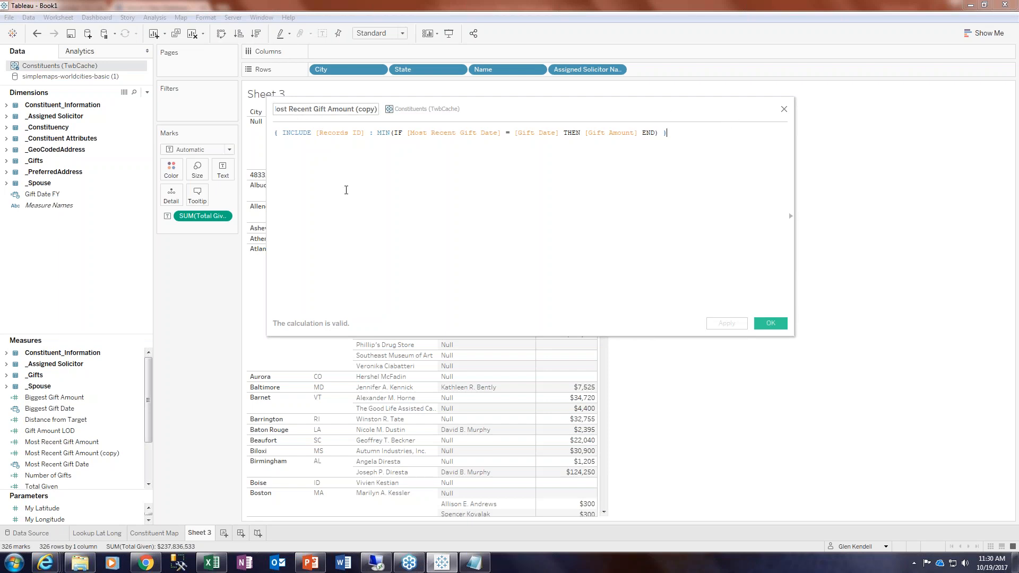
left_click(784, 111)
left_click(35, 36)
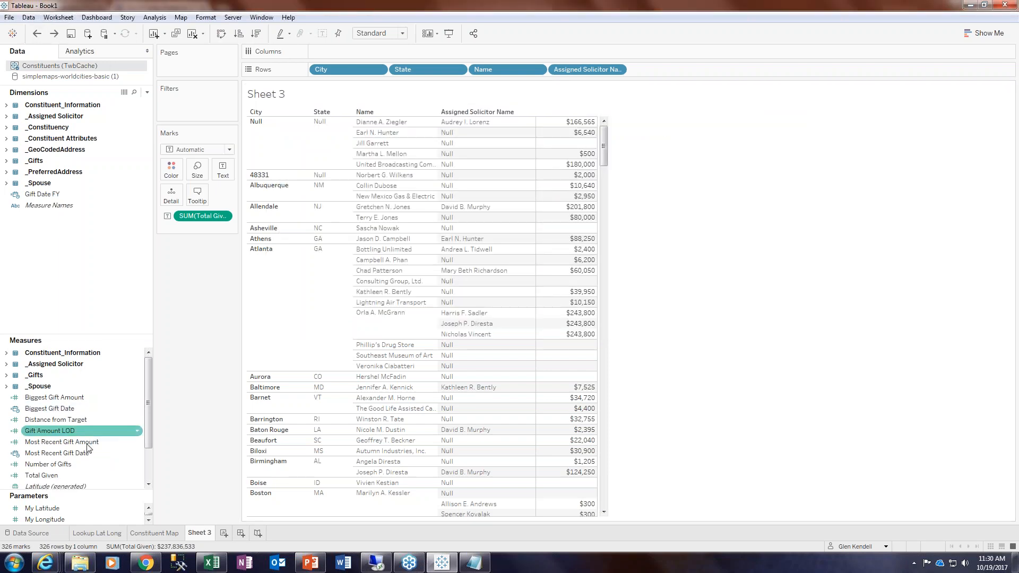
- Review the formula of Most Recent Gift Date in an editable copy, and undo the creation of that copy
right_click(85, 452)
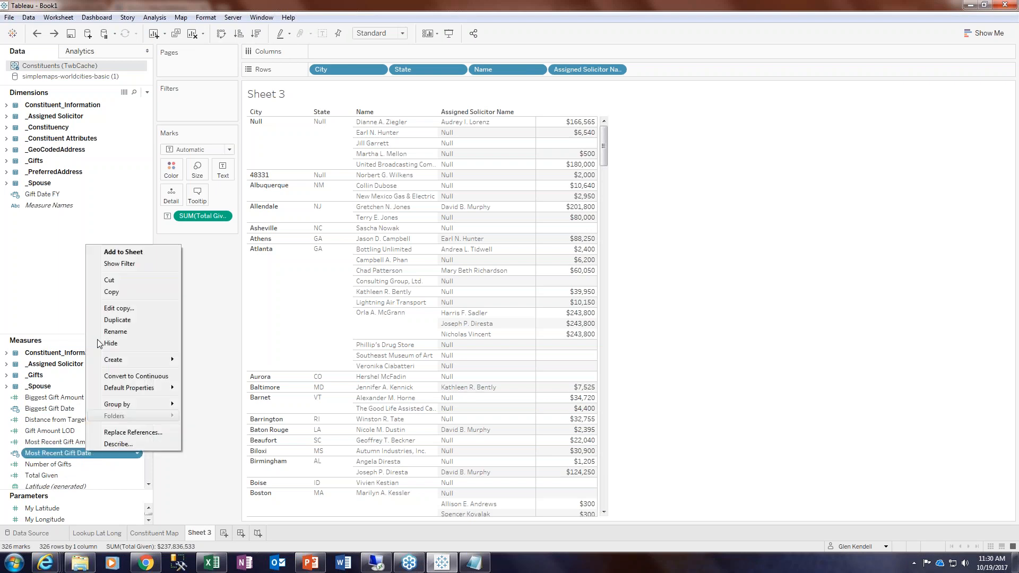
left_click(125, 309)
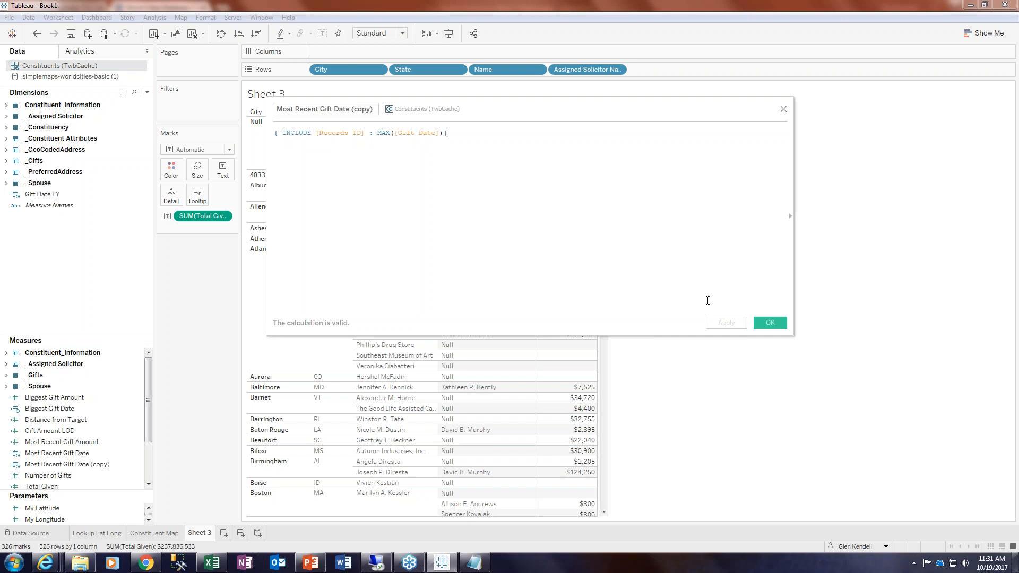
left_click(781, 323)
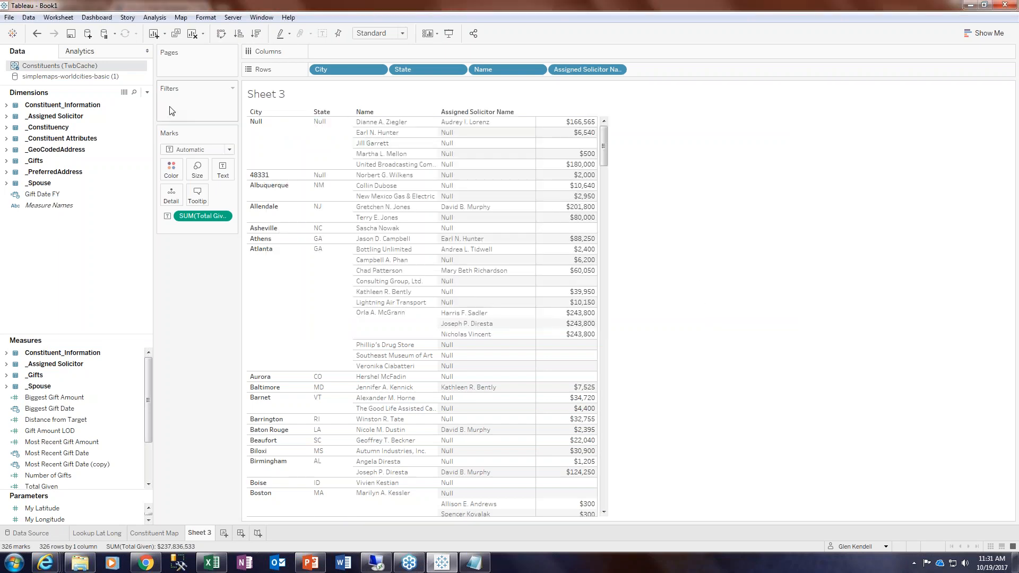
left_click(37, 33)
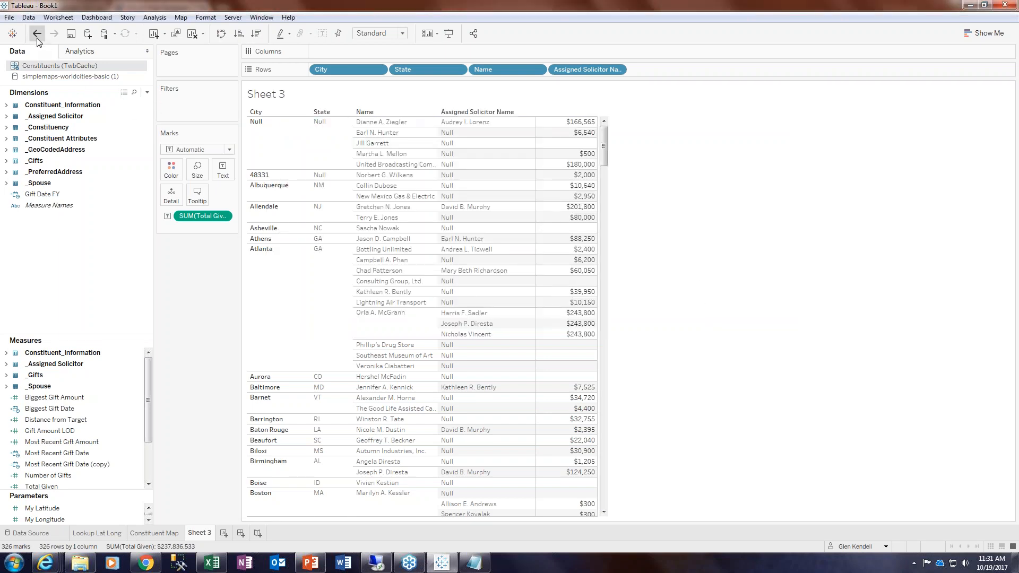
- Add Most Recent Gift Date as a row field after Assigned Solicitor Name and widen its column to fit the header
left_click(68, 457)
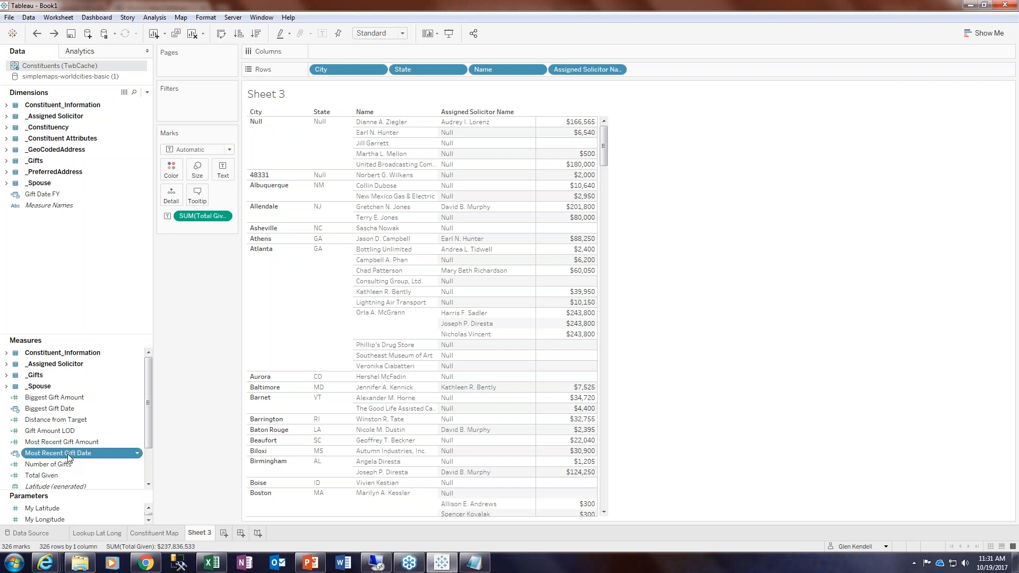
left_click_drag(68, 457, 171, 168)
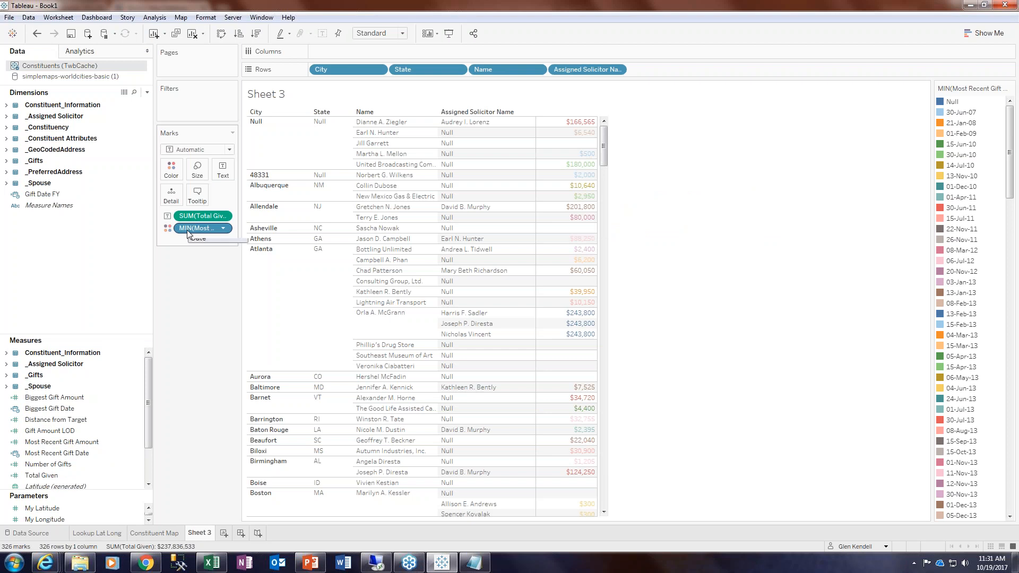
left_click_drag(202, 228, 748, 66)
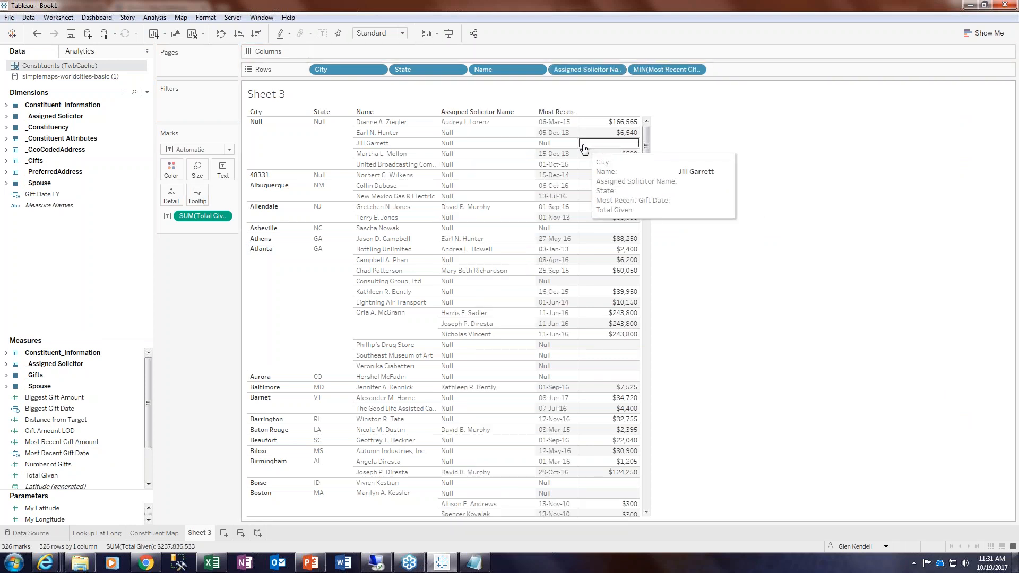
left_click_drag(592, 142, 617, 139)
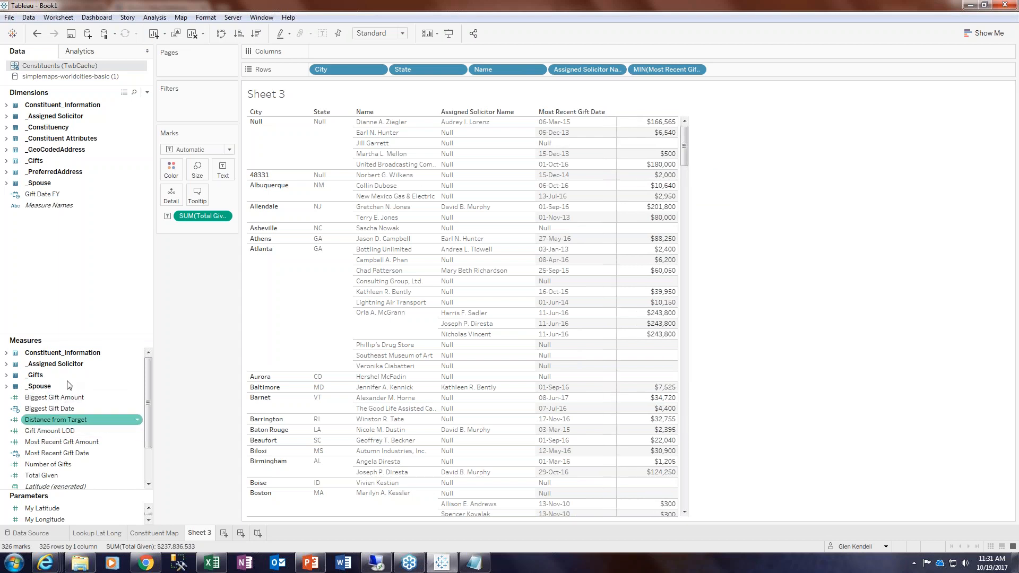
- Examine how the Most Recent Gift Amount formula compares Most Recent Gift Date with Gift Date, using a temporary copy that is undone
left_click(80, 442)
right_click(75, 441)
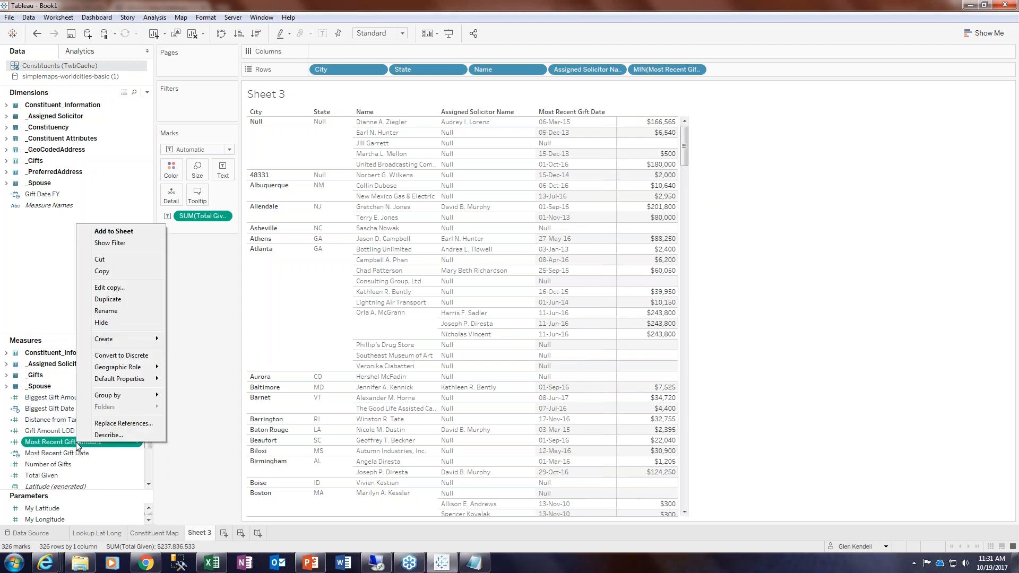
left_click(122, 288)
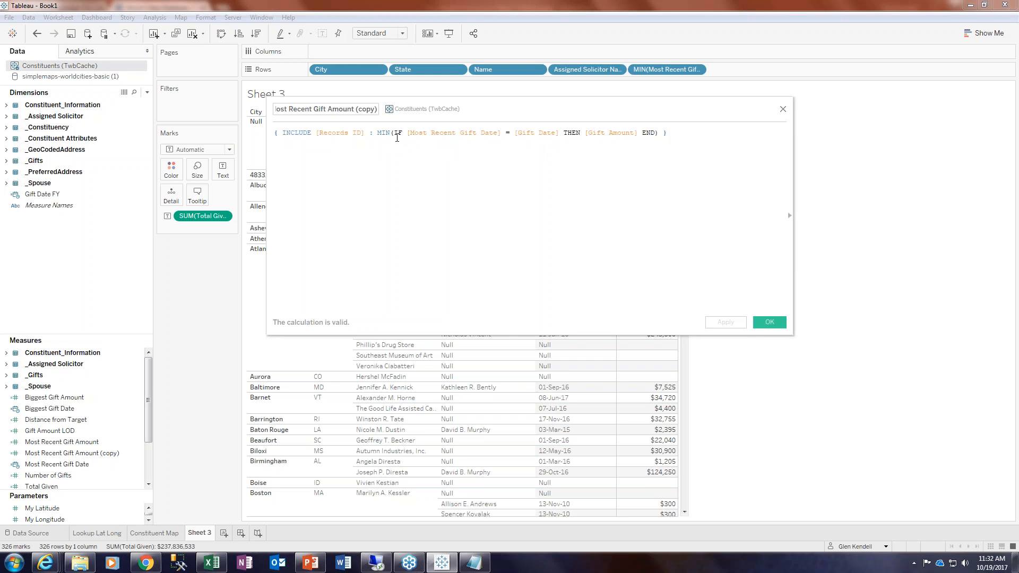
left_click(768, 323)
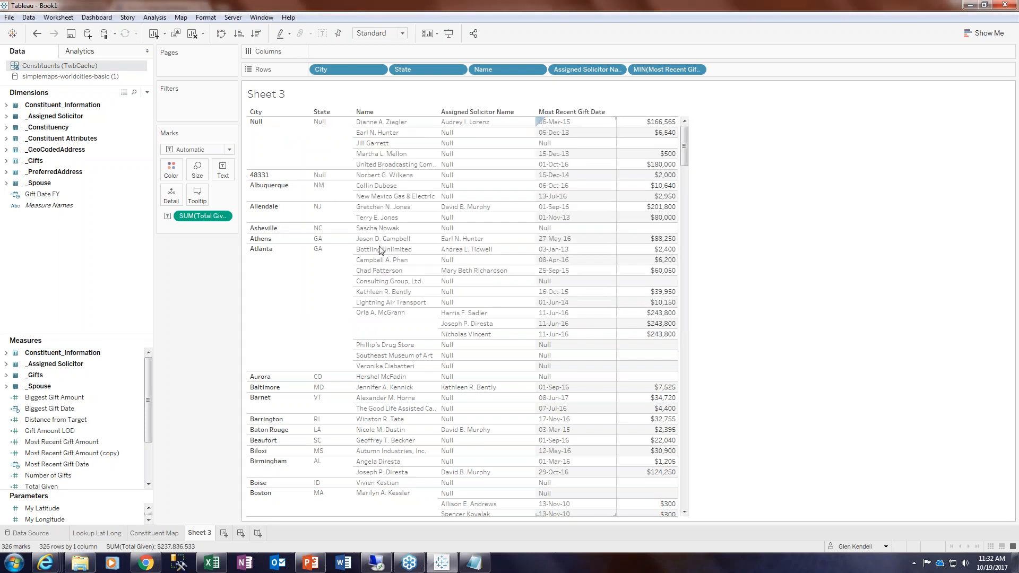
left_click(36, 35)
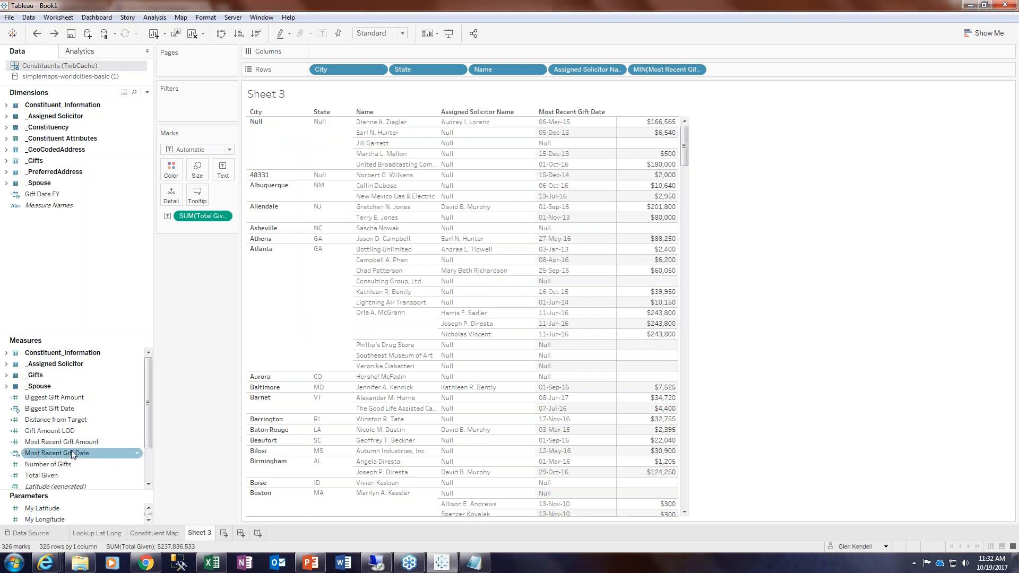
- Add the Most Recent Gift Amount measure as a value column before Total Given, and widen the value columns to fit its header
left_click_drag(73, 440, 637, 241)
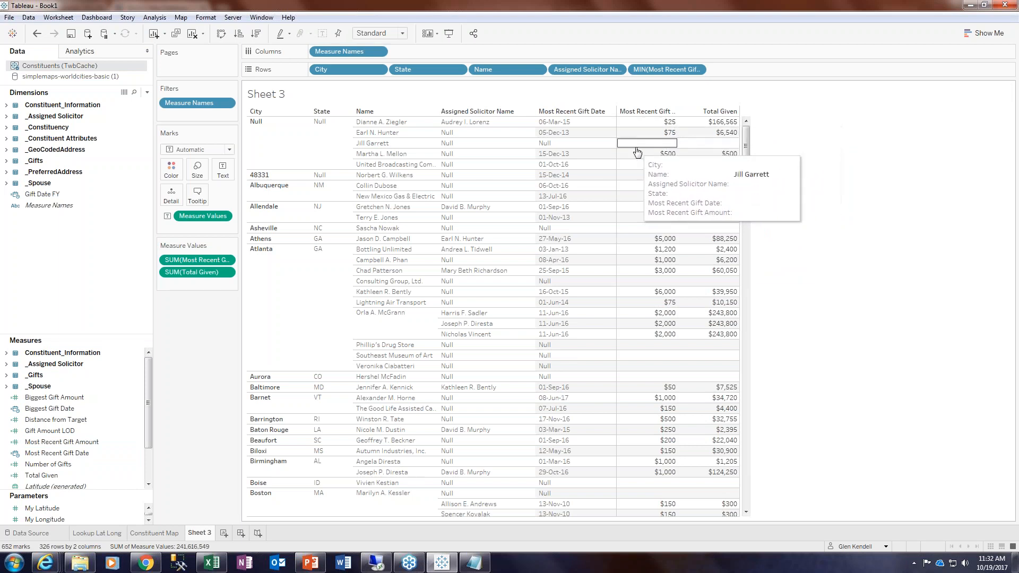
left_click(676, 144)
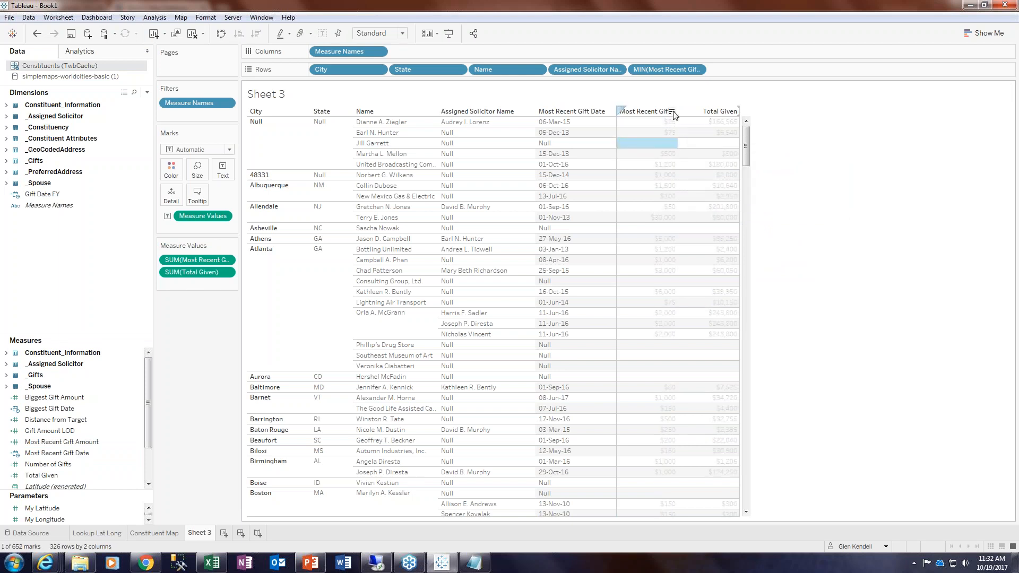
left_click_drag(678, 114, 721, 113)
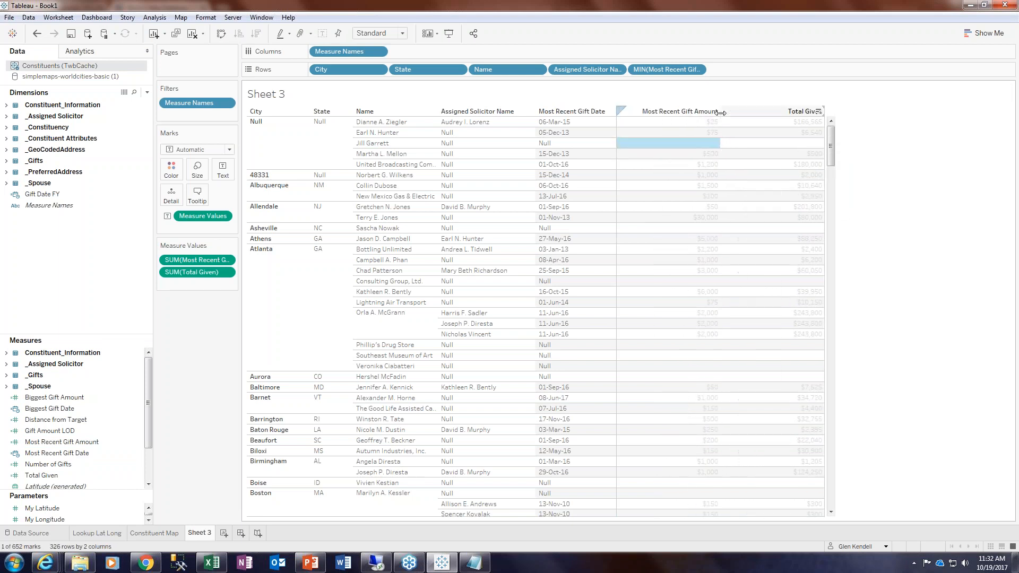
left_click(882, 223)
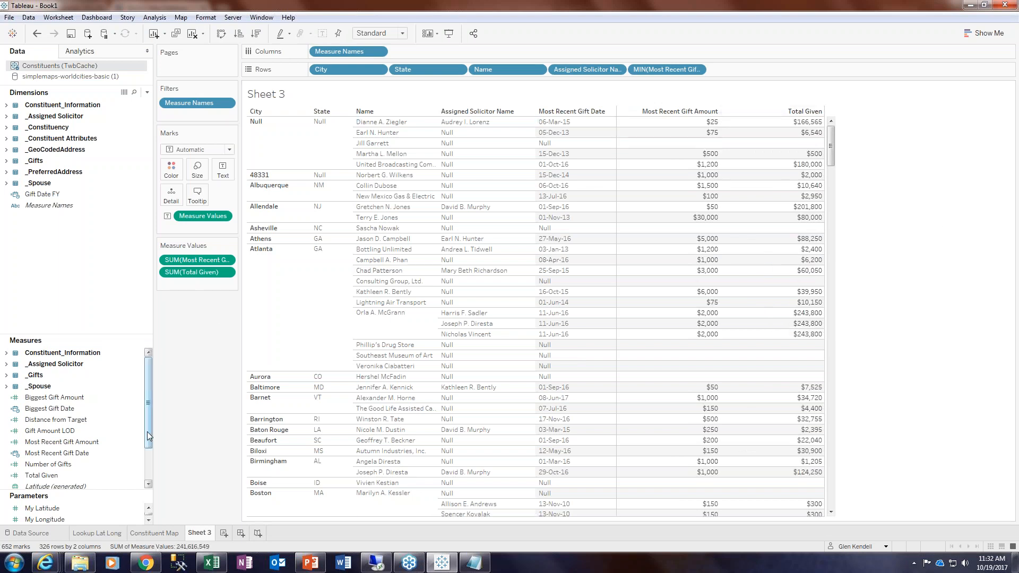
- Try to place Distance from Target among the row fields as a continuous measure, and undo the placement
left_click_drag(148, 431, 148, 465)
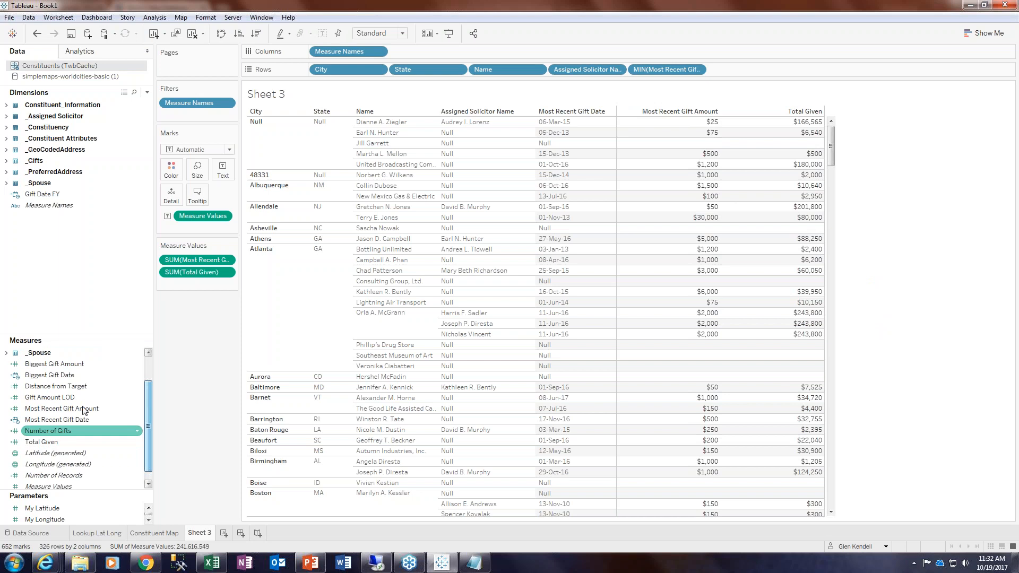
left_click_drag(58, 392, 465, 67)
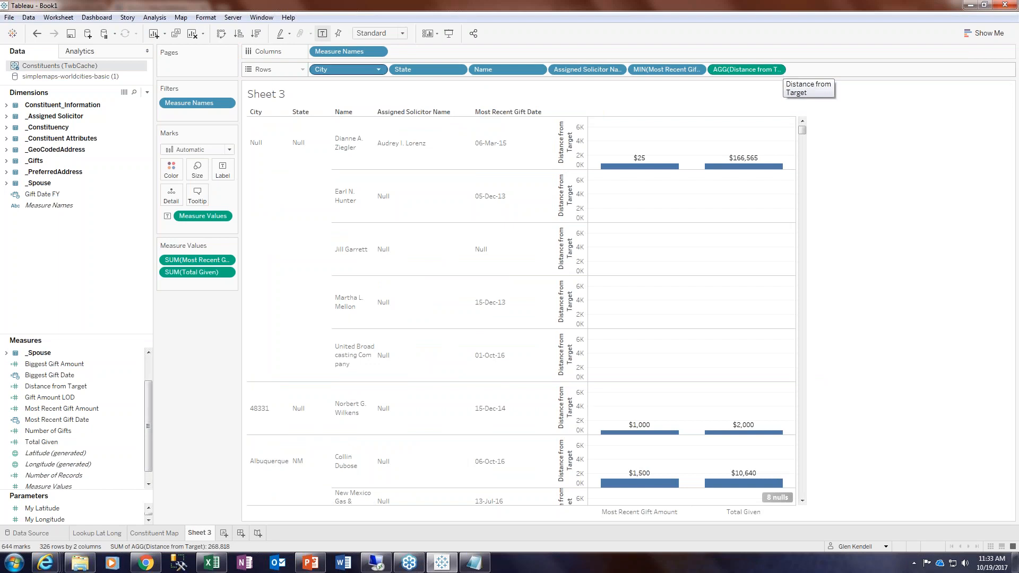
left_click(38, 39)
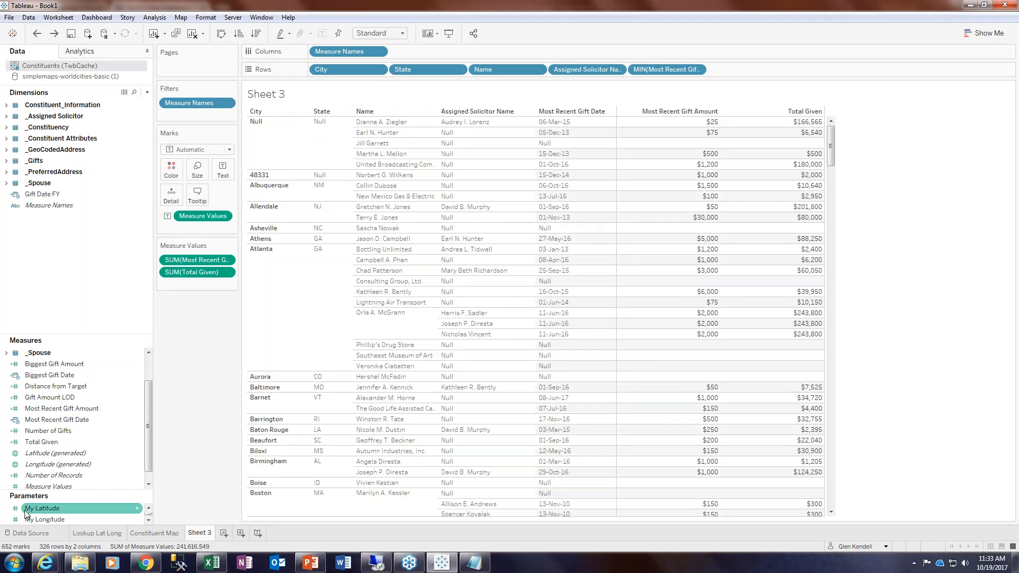
- Convert the Distance from Target measure to discrete
left_click_drag(146, 452, 145, 464)
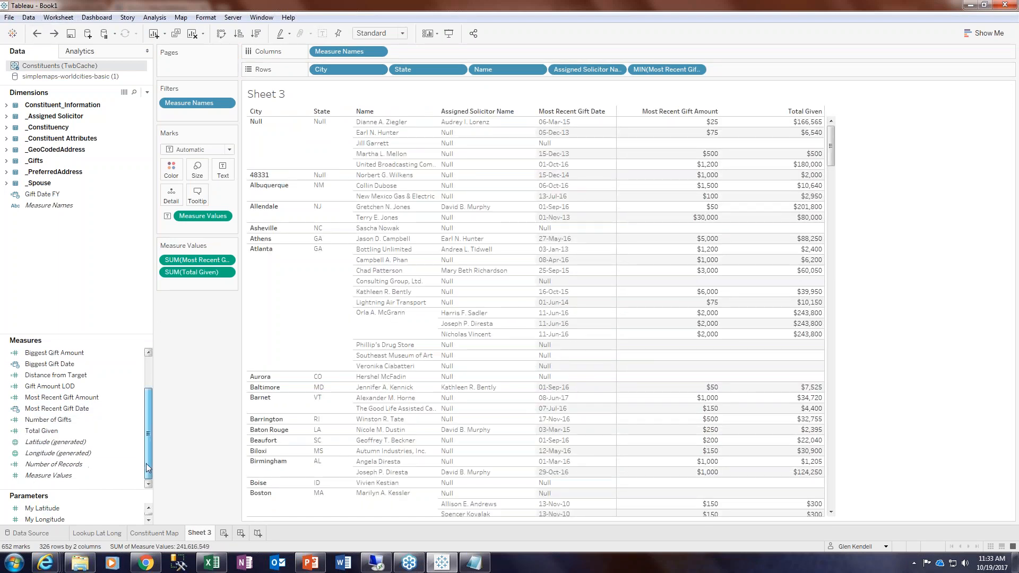
left_click(71, 374)
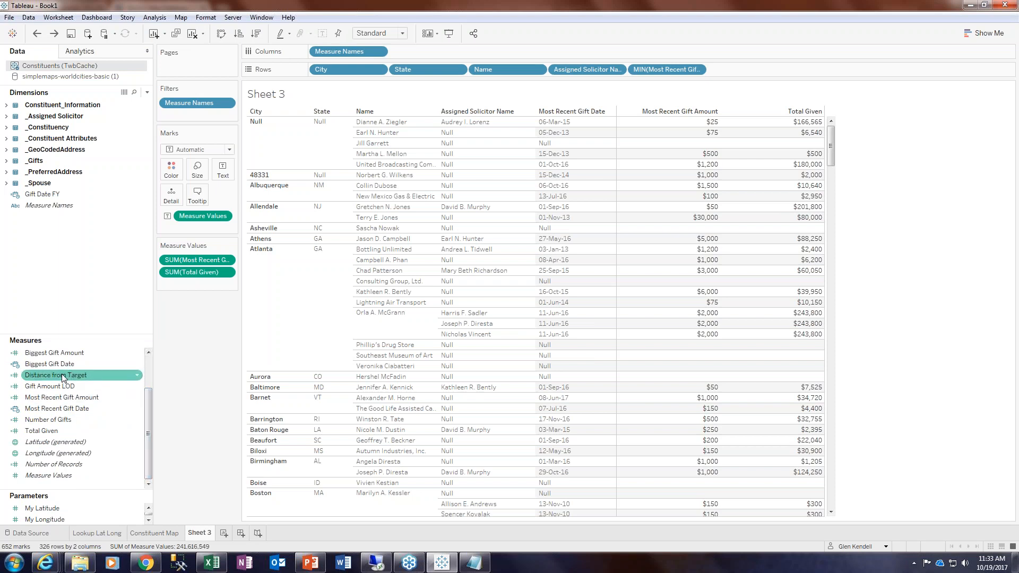
right_click(62, 374)
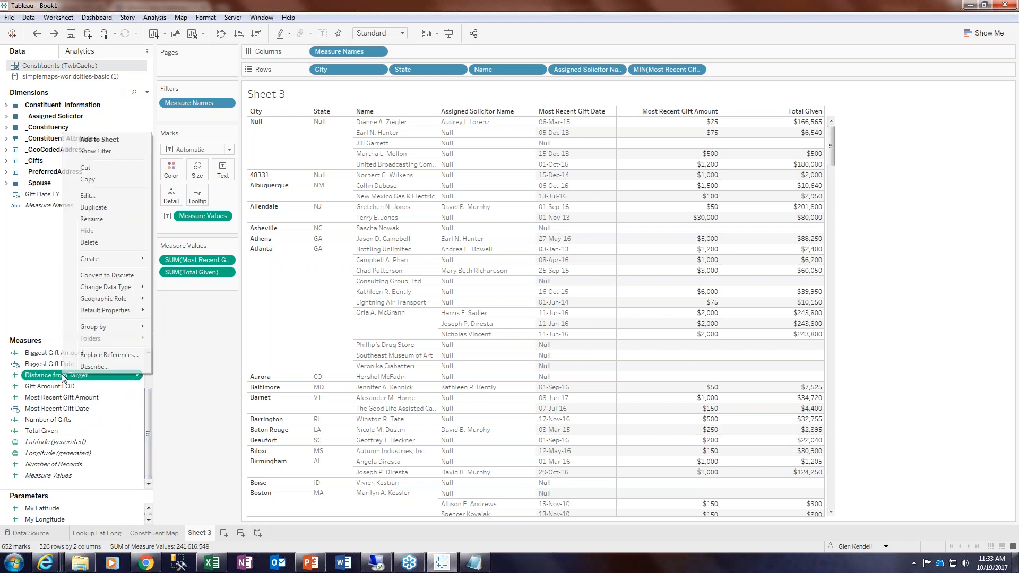
left_click(113, 276)
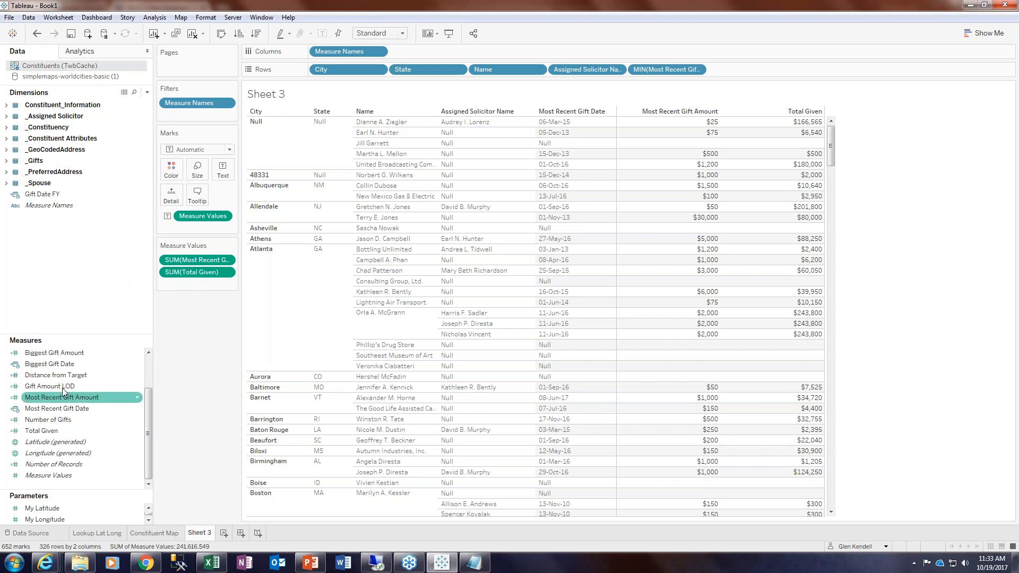
- Place Distance from Target between State and Name in the rows, widen its column to fit the header, and look through the distances
mouse_move(59, 376)
left_mouse_down()
mouse_move(297, 223)
mouse_move(531, 106)
mouse_move(544, 75)
mouse_move(473, 71)
left_mouse_up()
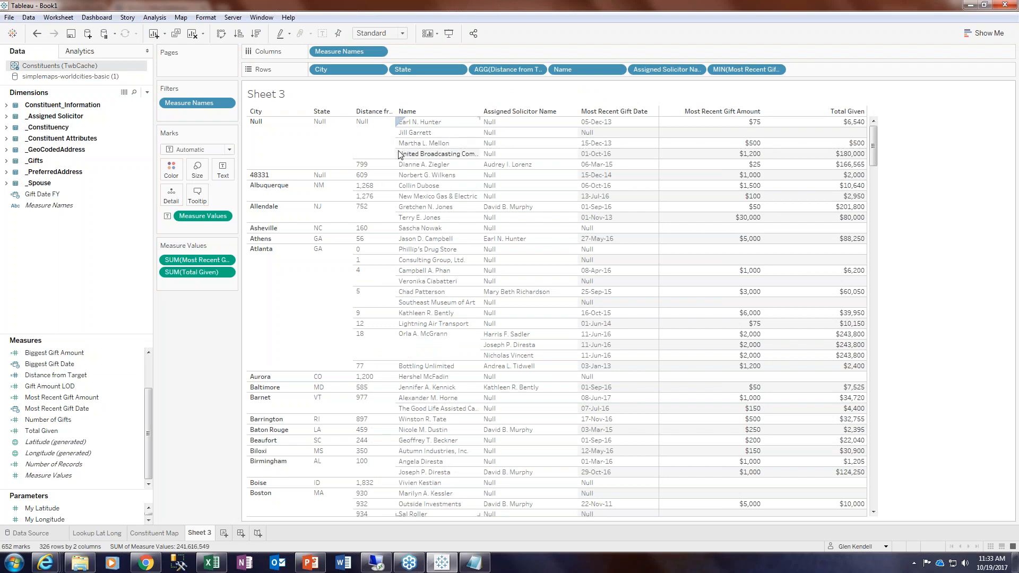
mouse_move(406, 150)
left_mouse_down()
mouse_move(431, 148)
mouse_move(421, 150)
left_mouse_up()
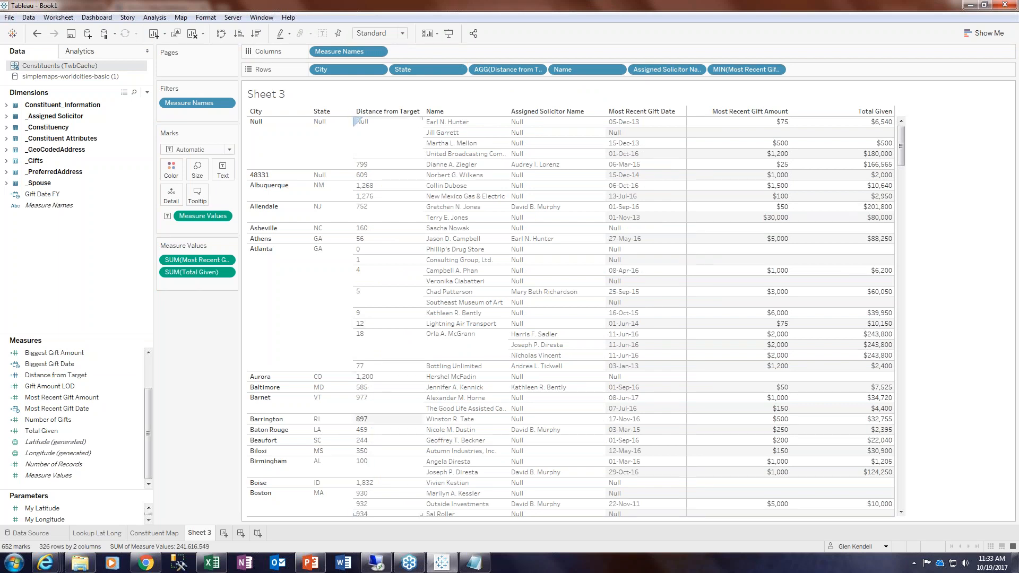
scroll(409, 268, "down", 15)
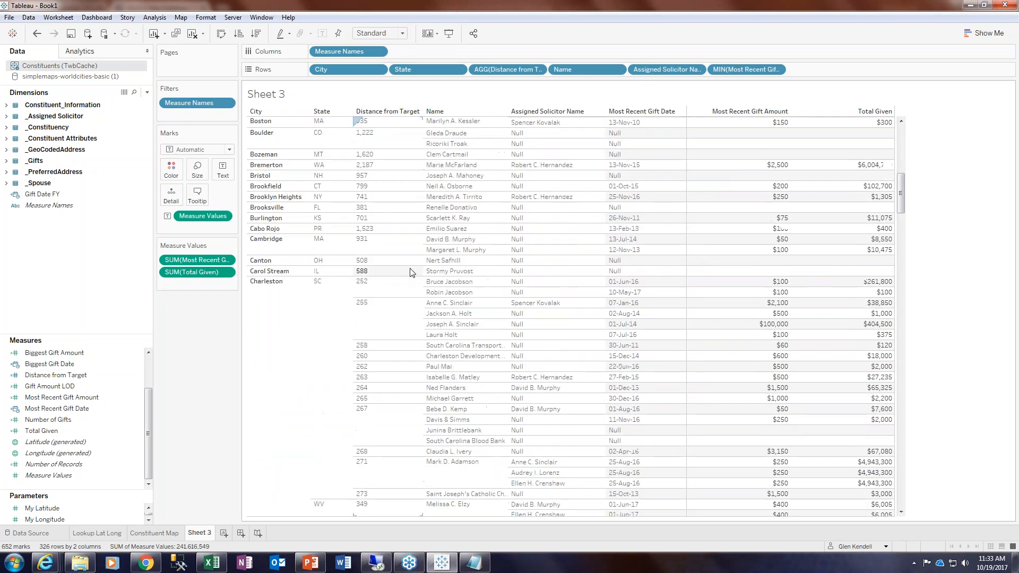
scroll(405, 430, "up", 10)
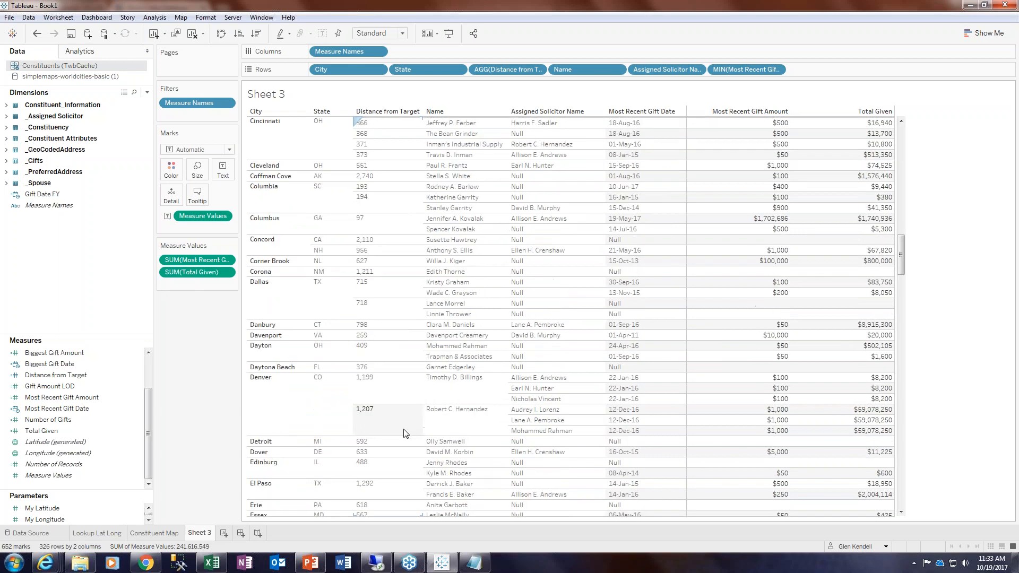
scroll(403, 429, "up", 5)
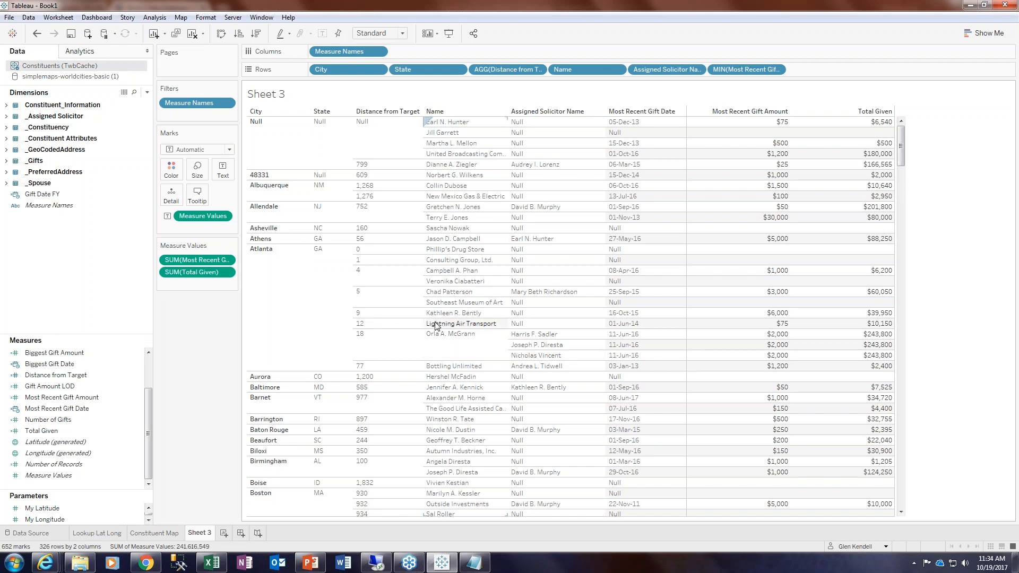
- Rename the Sheet 3 worksheet as Constituent List
right_click(196, 535)
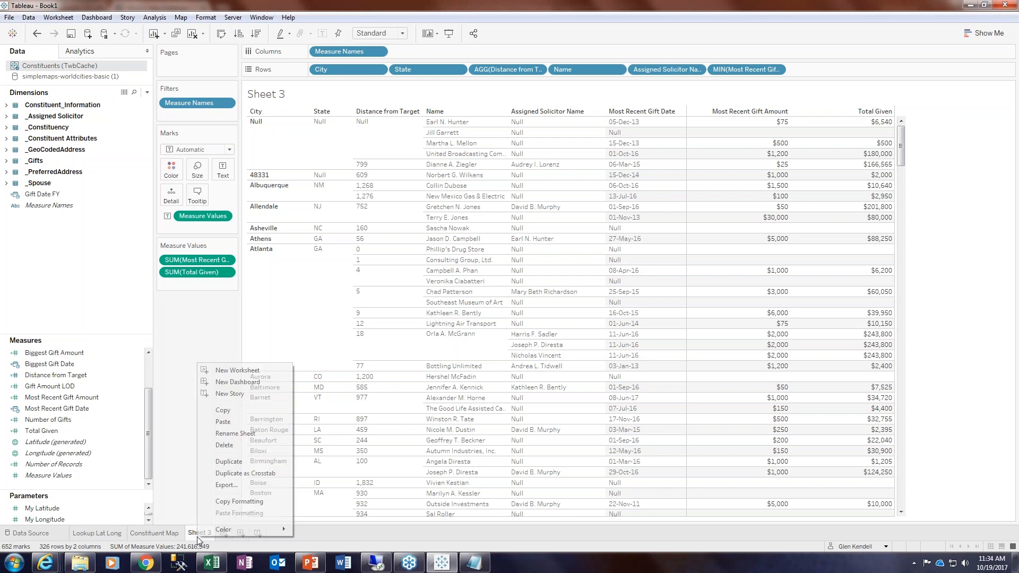
left_click(243, 436)
type("Constituent")
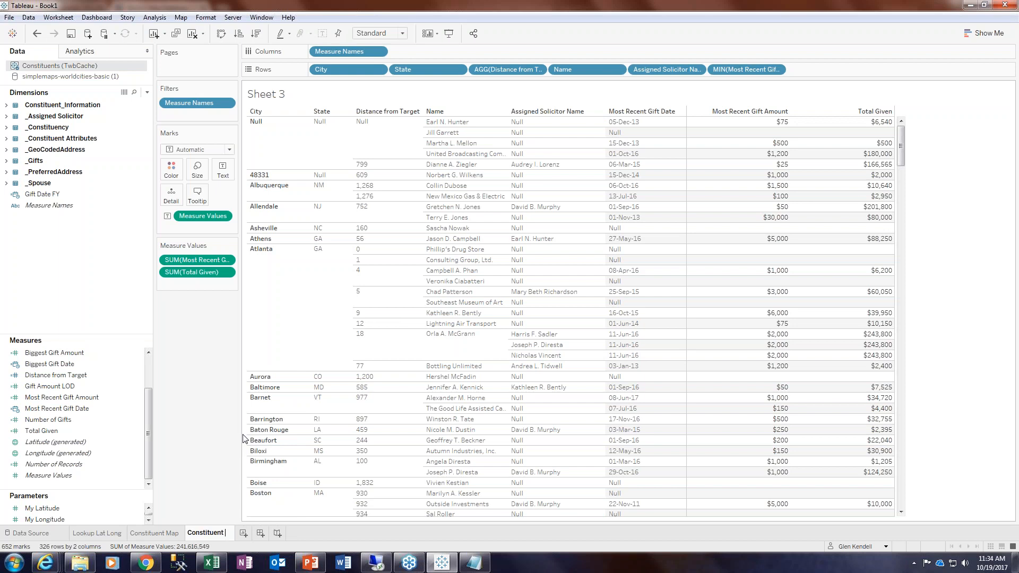
type(" List")
key("Return")
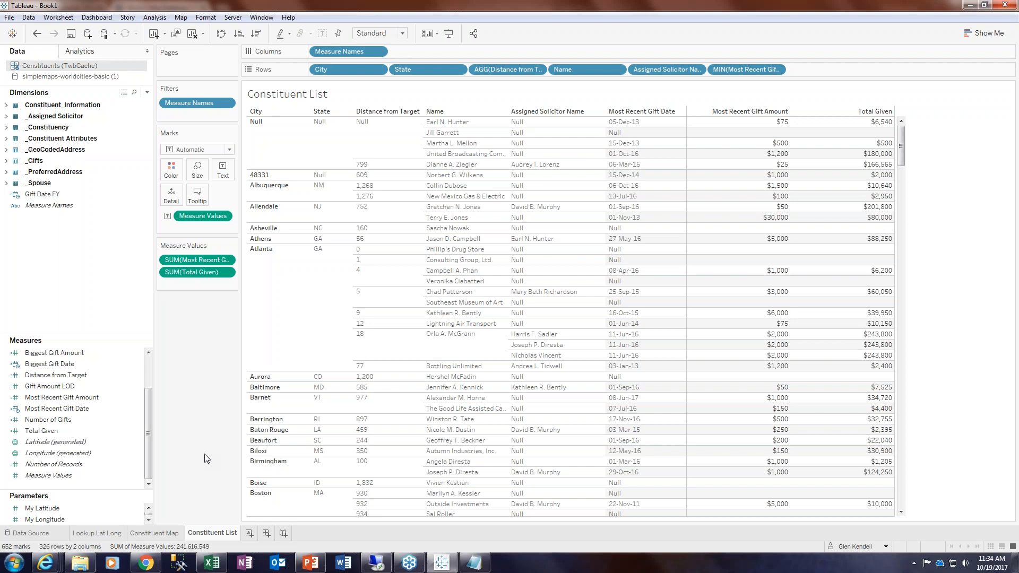
left_click(1012, 328)
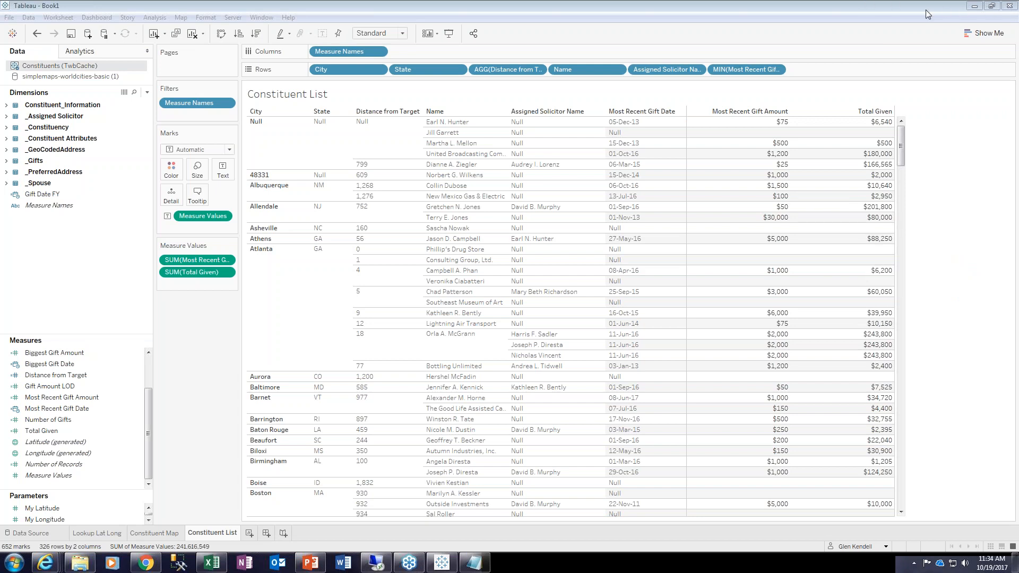
left_click(884, 59)
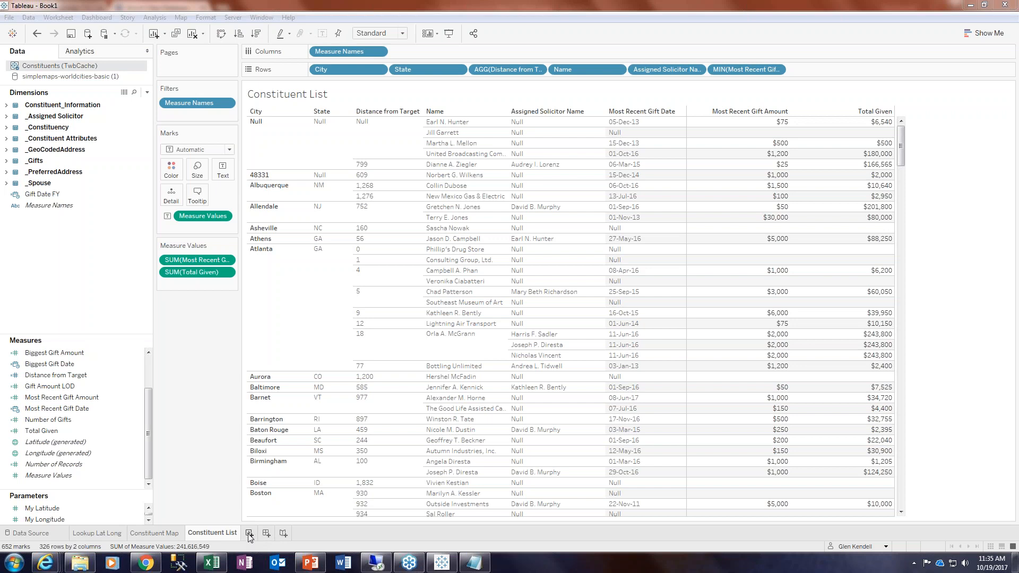
- Create a new dashboard and add the Lookup Lat Long, Constituent Map and Constituent List sheets to it
left_click(268, 534)
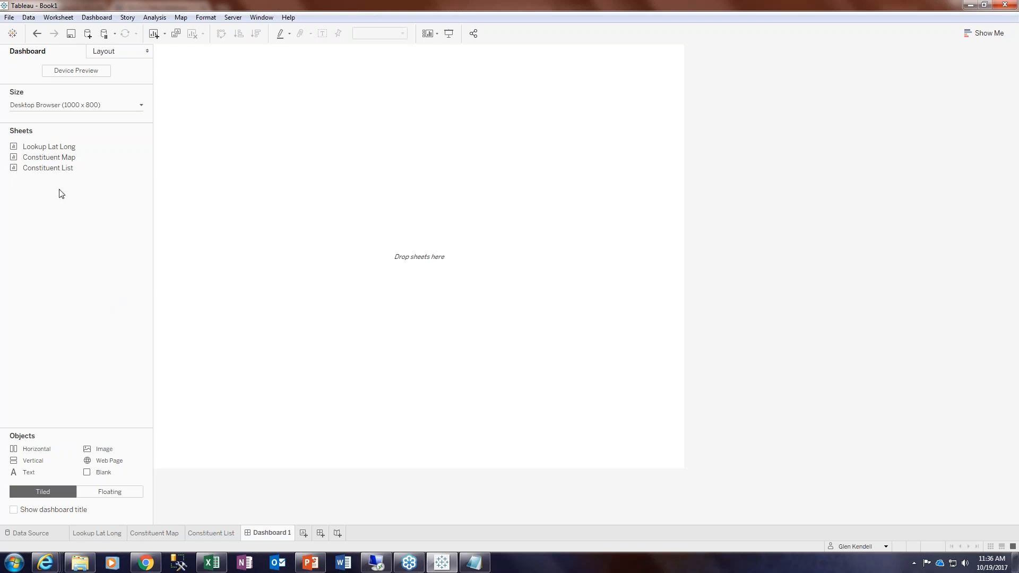
mouse_move(48, 148)
double_click(46, 148)
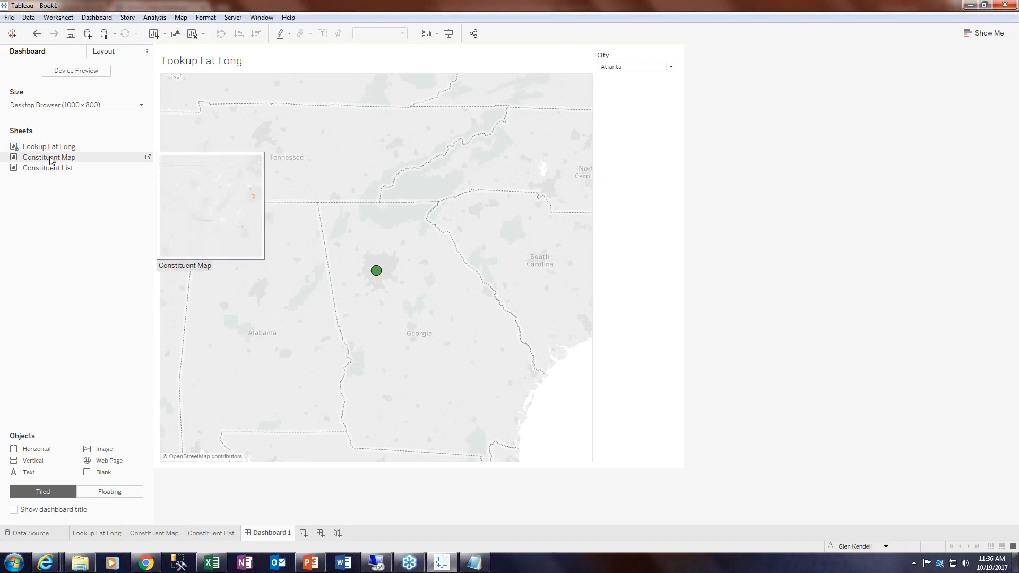
double_click(51, 161)
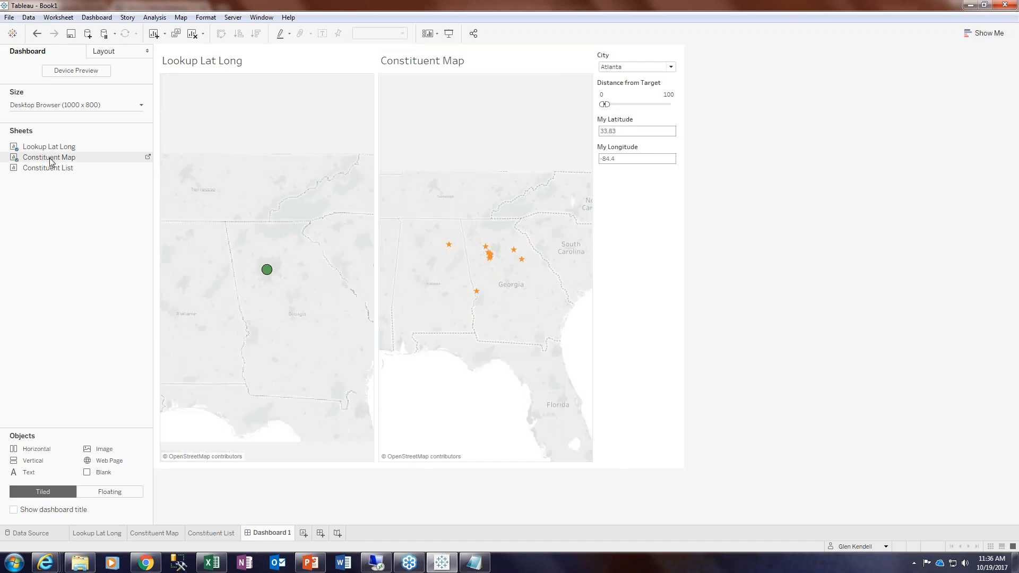
double_click(55, 167)
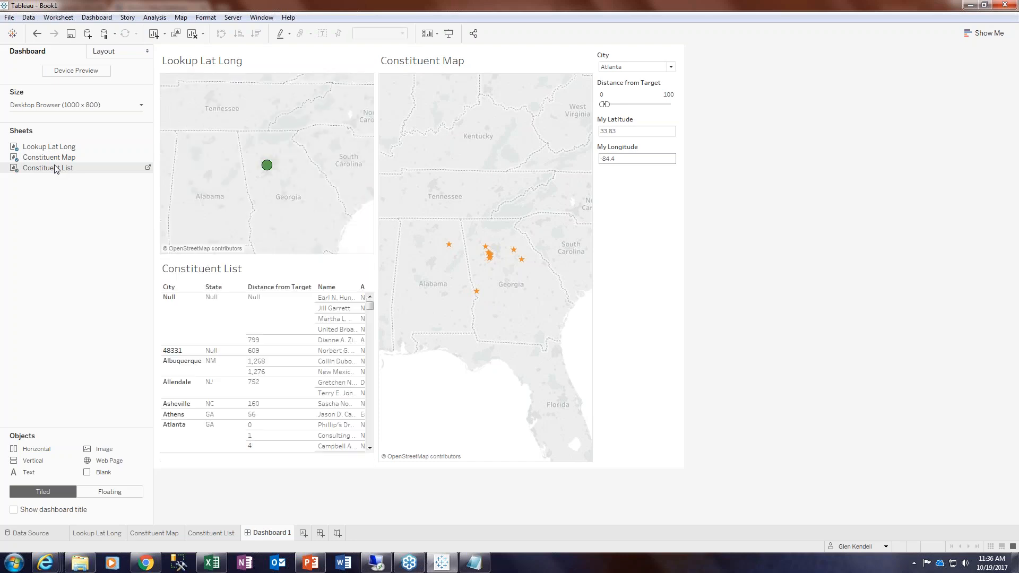
- Move Constituent List into a full-width row beneath both maps and the filters, and lower the divider to give the maps more height
left_click(292, 277)
left_click_drag(271, 253, 371, 441)
left_click_drag(389, 259, 387, 318)
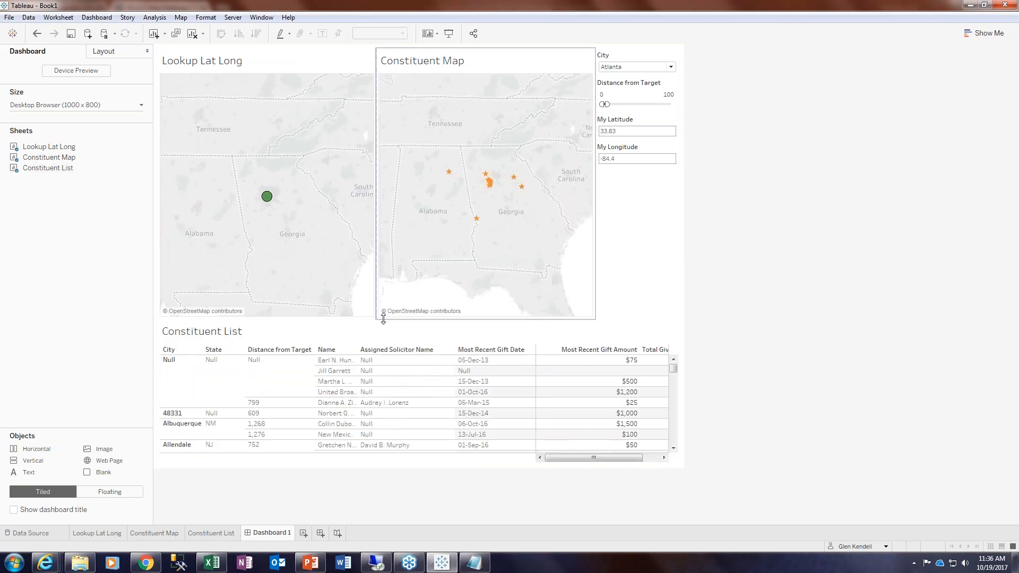
left_click(382, 319)
- Try to place the container with the City, distance, latitude and longitude controls above the Lookup Lat Long map, and undo the move
left_click(245, 110)
left_click(514, 91)
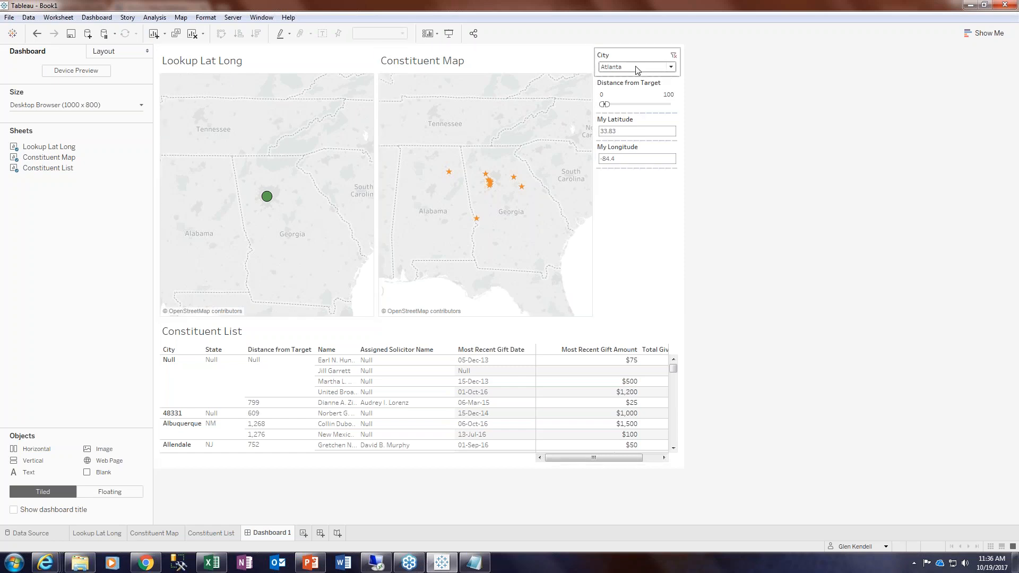
left_click(636, 184)
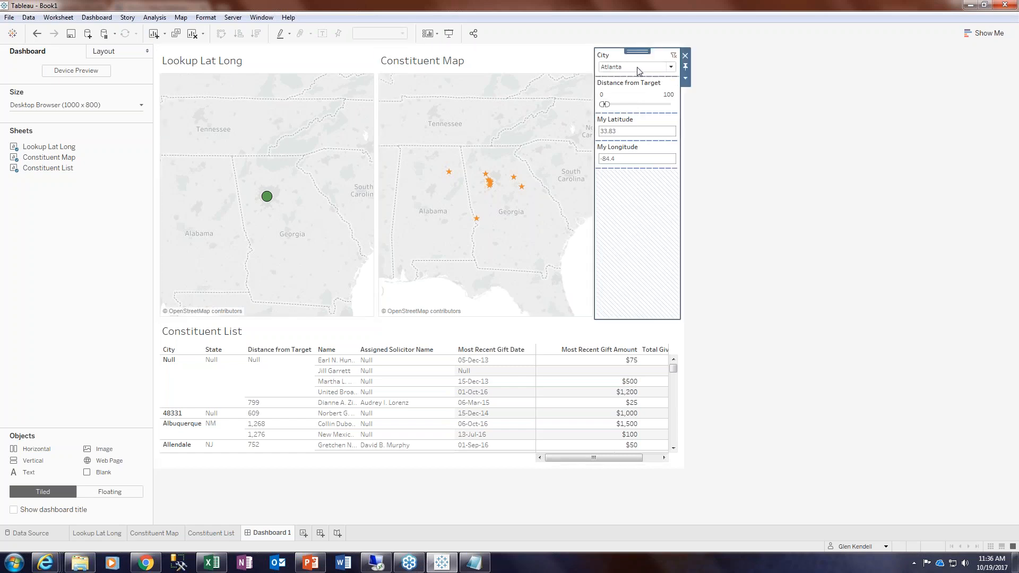
left_click(661, 58)
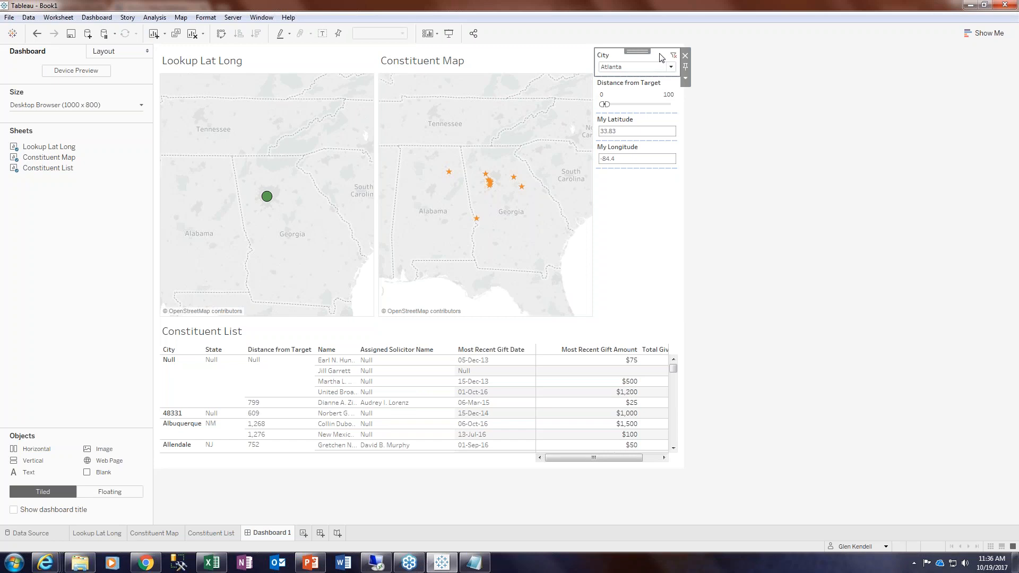
left_click(628, 213)
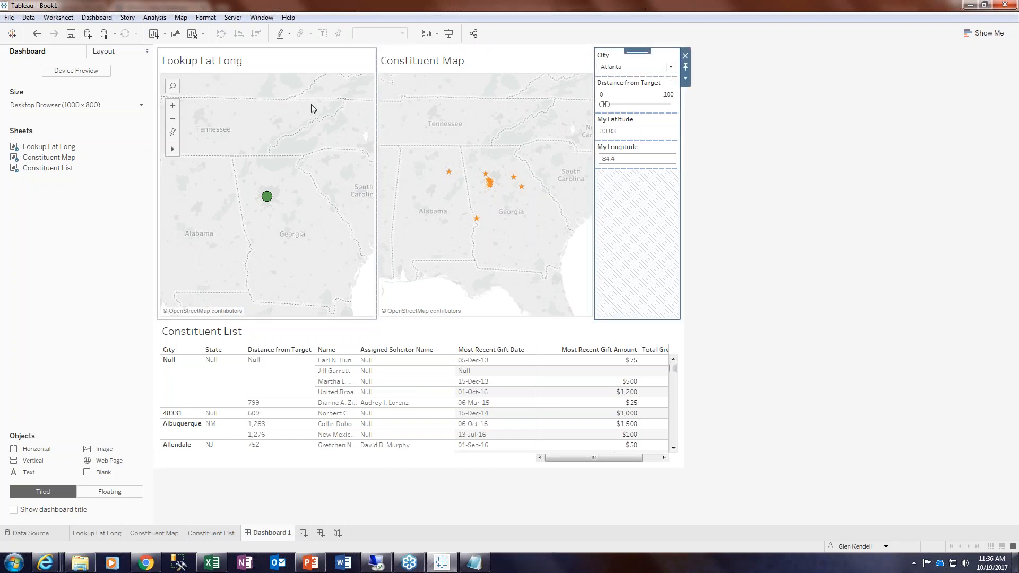
mouse_move(638, 51)
left_mouse_down()
mouse_move(322, 99)
mouse_move(482, 81)
mouse_move(346, 85)
left_mouse_up()
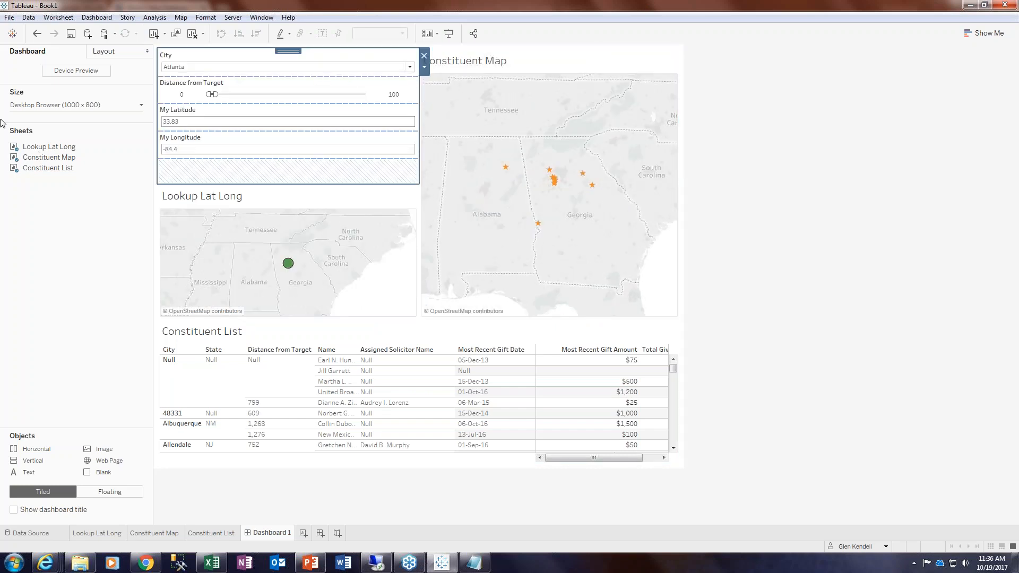
left_click(37, 34)
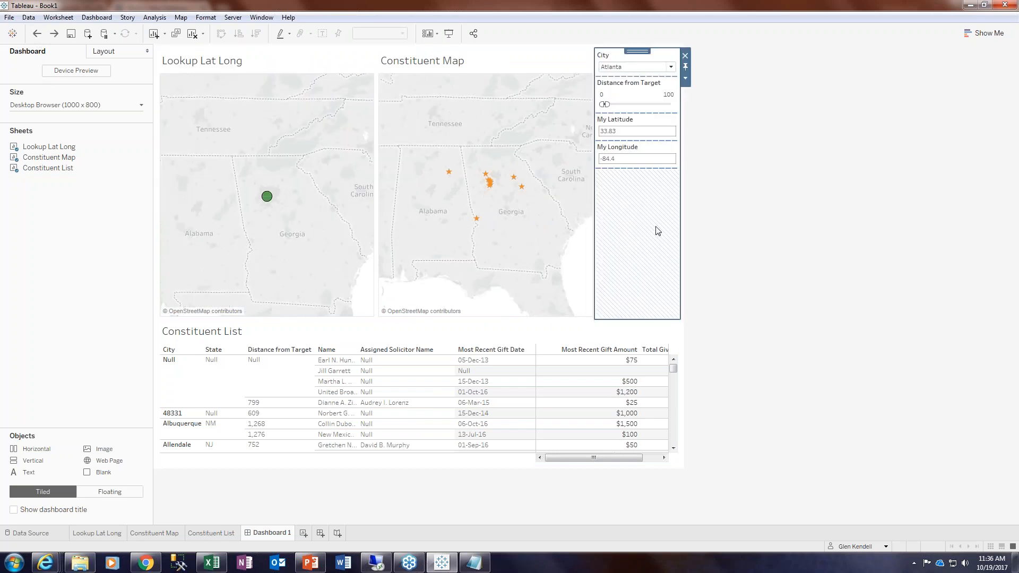
- Move the City filter out of the controls container and place it above the Lookup Lat Long map
left_click(685, 79)
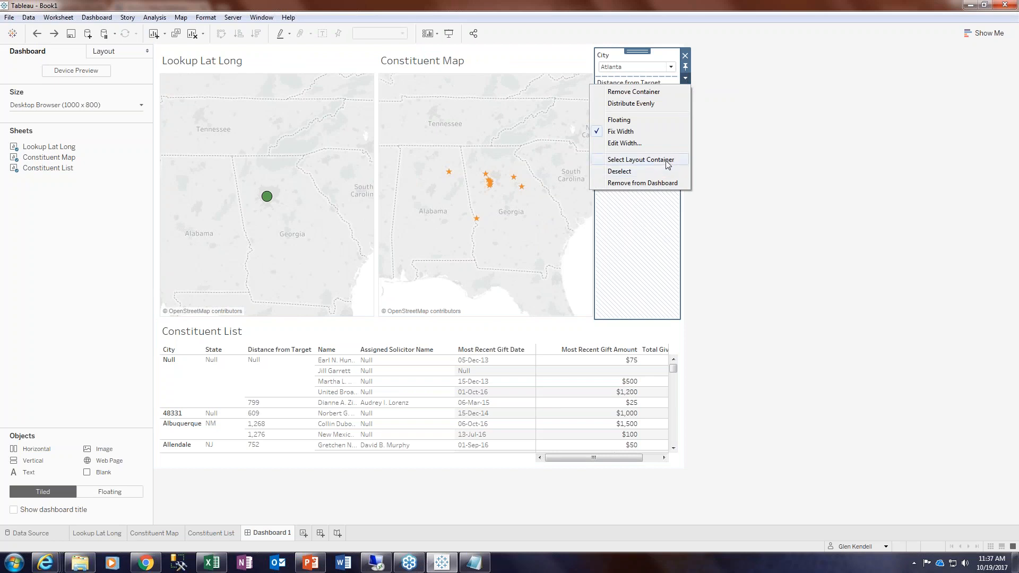
left_click(641, 171)
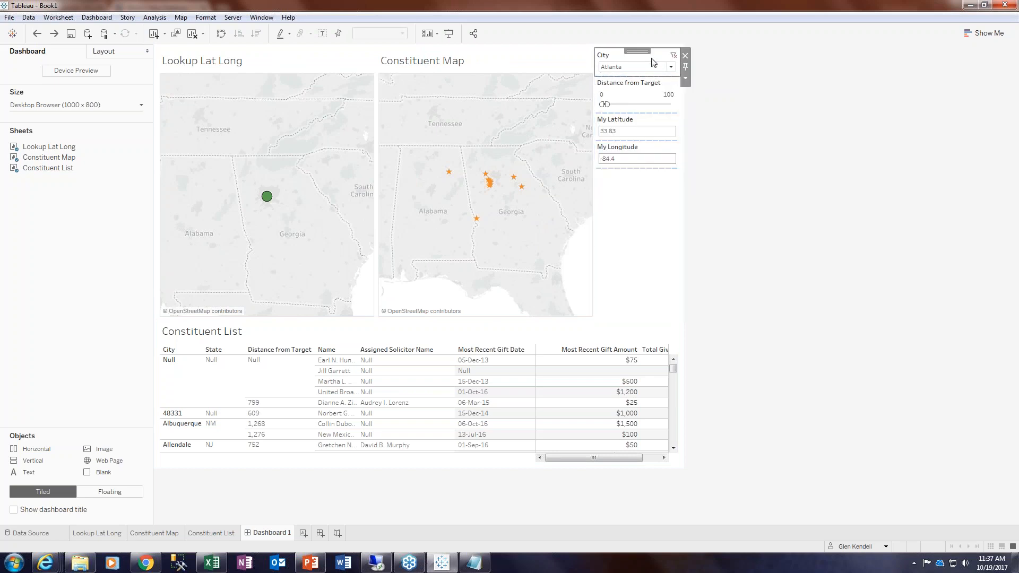
left_click_drag(636, 50, 345, 77)
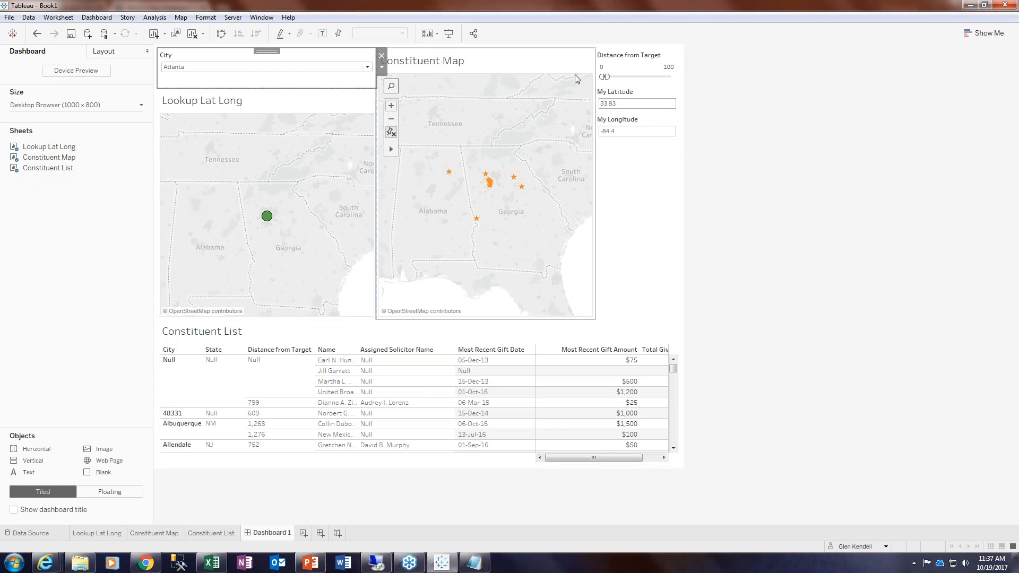
- Move the container with the distance, latitude and longitude controls above the Constituent Map and reduce its height
left_click(619, 163)
left_click_drag(637, 51, 523, 70)
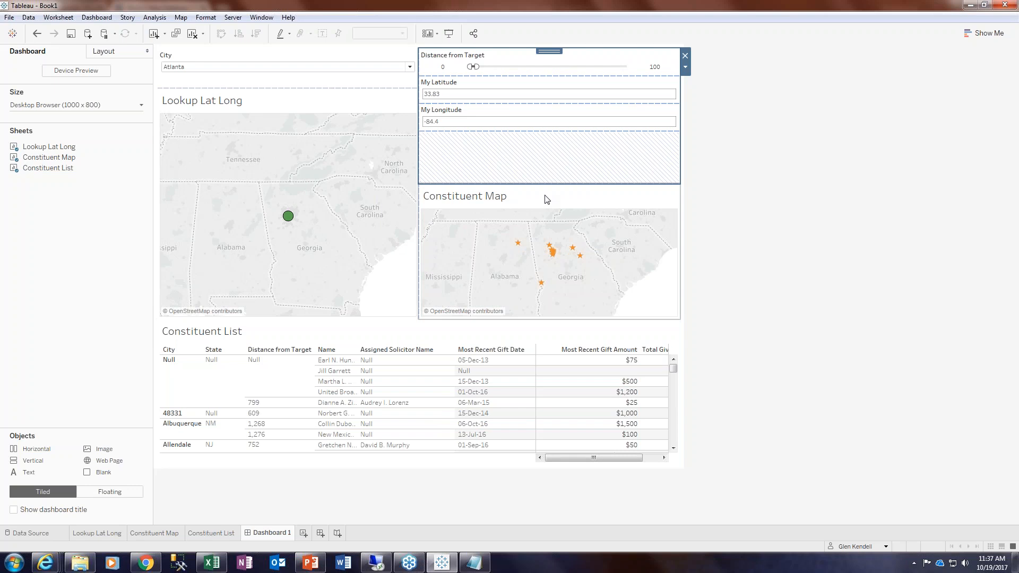
left_click_drag(542, 188, 539, 154)
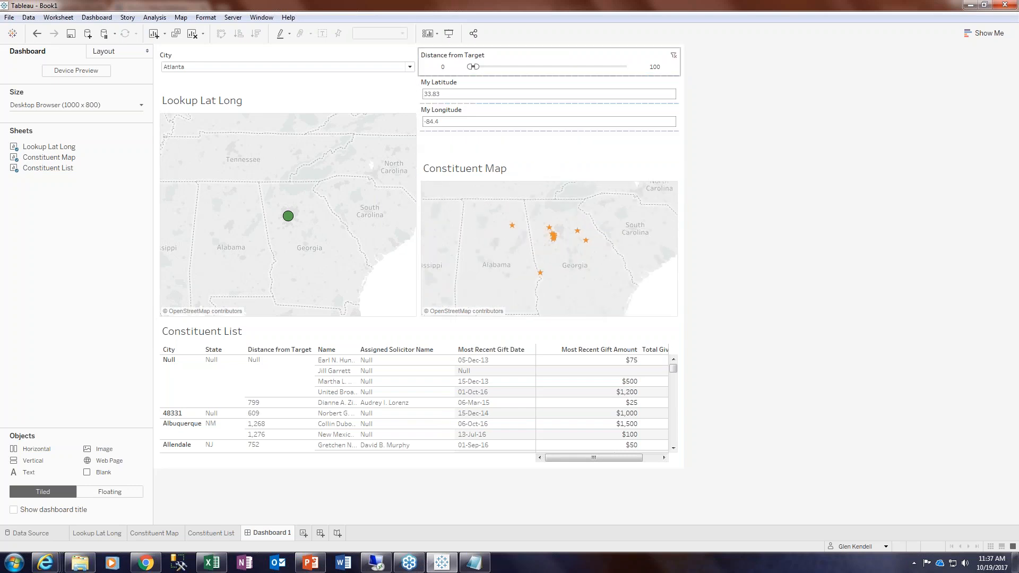
- Try to place the My Longitude control beside the My Latitude control within their container
left_click(463, 121)
left_click(463, 121)
left_click_drag(551, 99, 561, 92)
left_click(460, 104)
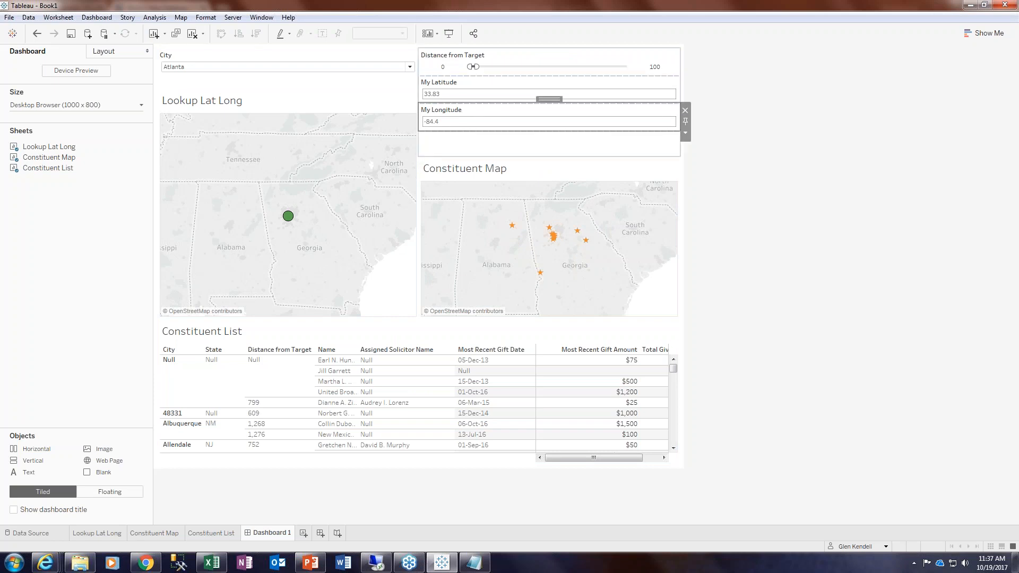
left_click(498, 93)
left_click(500, 109)
left_click_drag(546, 98, 482, 121)
left_click(483, 120)
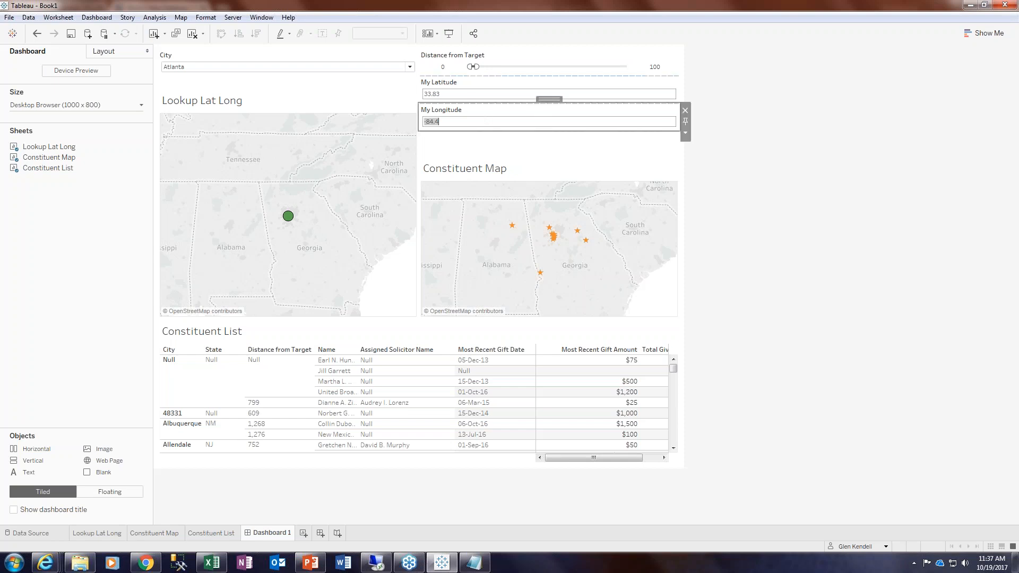
left_click_drag(542, 99, 542, 102)
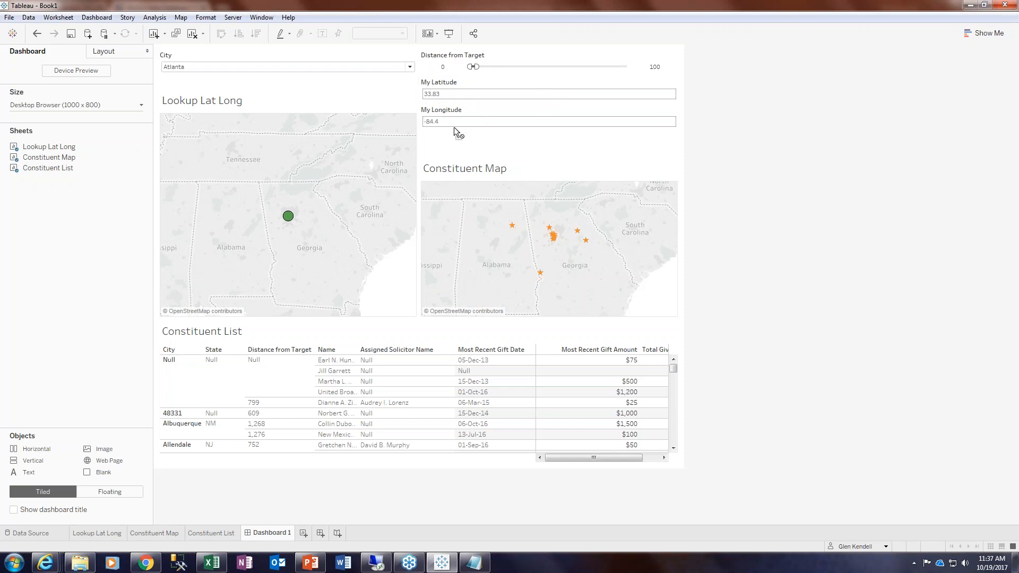
left_click_drag(454, 126, 454, 126)
- Try to reposition the My Latitude control within the container above the Constituent Map
left_click(535, 84)
left_click(530, 117)
left_click(496, 91)
mouse_move(543, 72)
left_mouse_down()
mouse_move(471, 119)
mouse_move(436, 111)
mouse_move(430, 93)
left_mouse_up()
left_click_drag(550, 72, 484, 98)
left_click(547, 56)
left_click(548, 51)
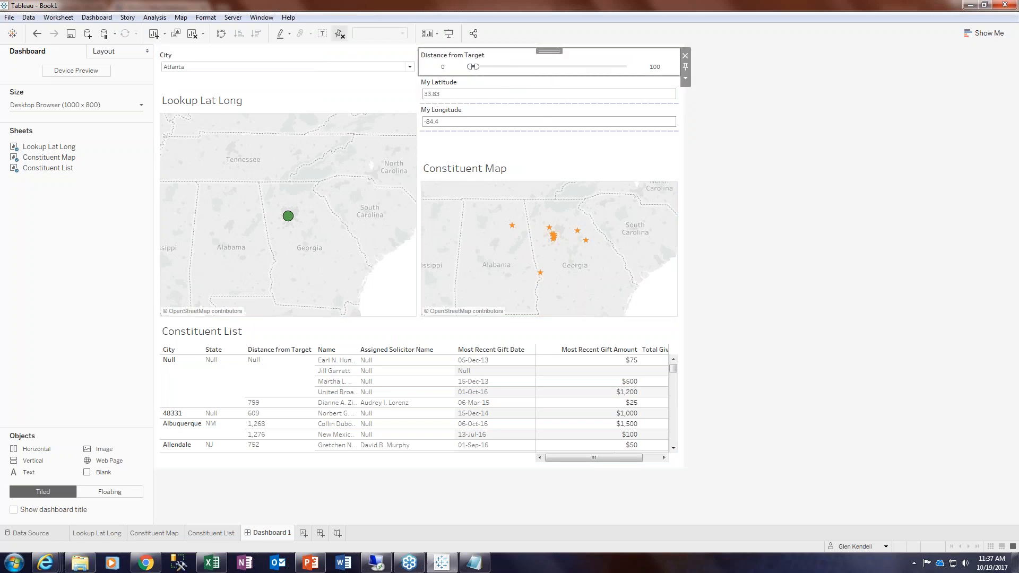
- Move the My Longitude control above My Latitude in the controls container
left_click(532, 110)
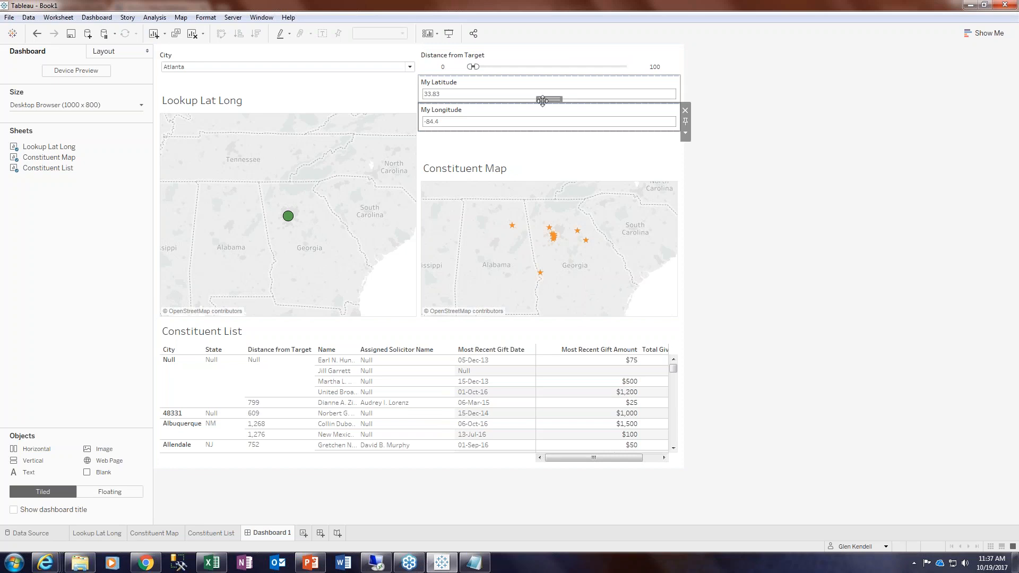
left_click_drag(542, 101, 543, 101)
left_click_drag(656, 95, 484, 109)
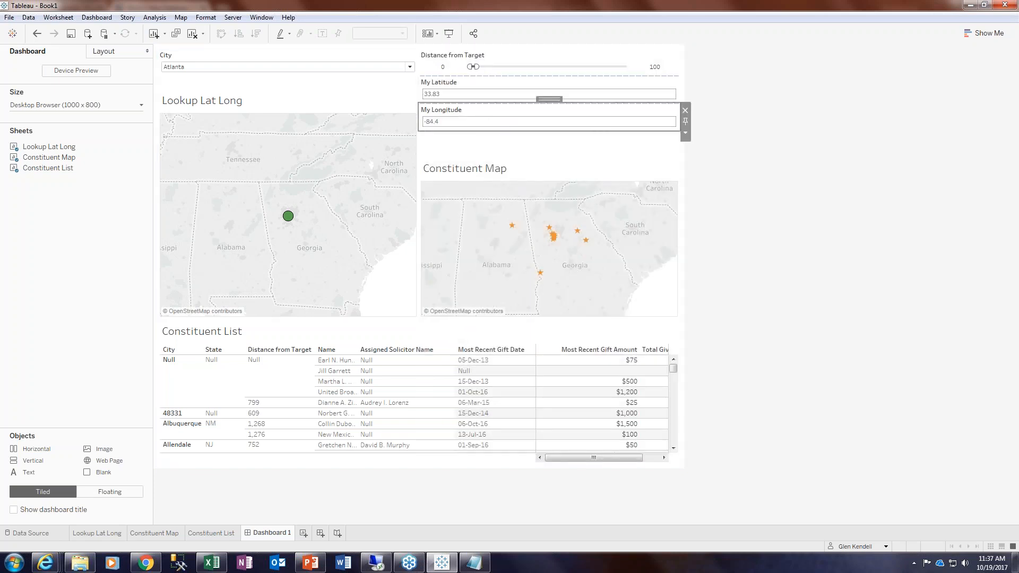
mouse_move(548, 99)
left_mouse_down()
mouse_move(491, 85)
mouse_move(546, 136)
mouse_move(552, 115)
mouse_move(587, 87)
mouse_move(683, 95)
left_mouse_up()
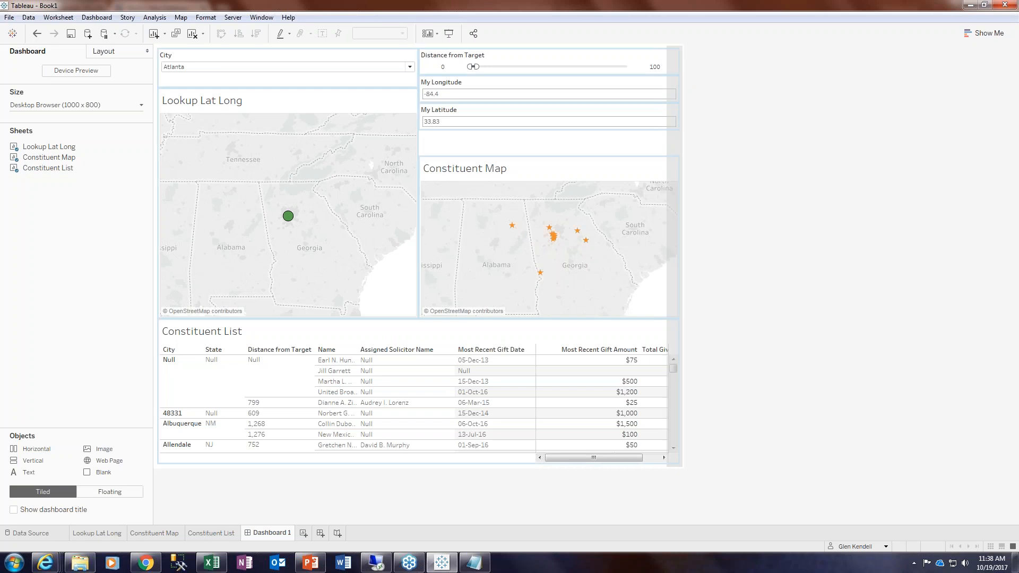
left_click(502, 155)
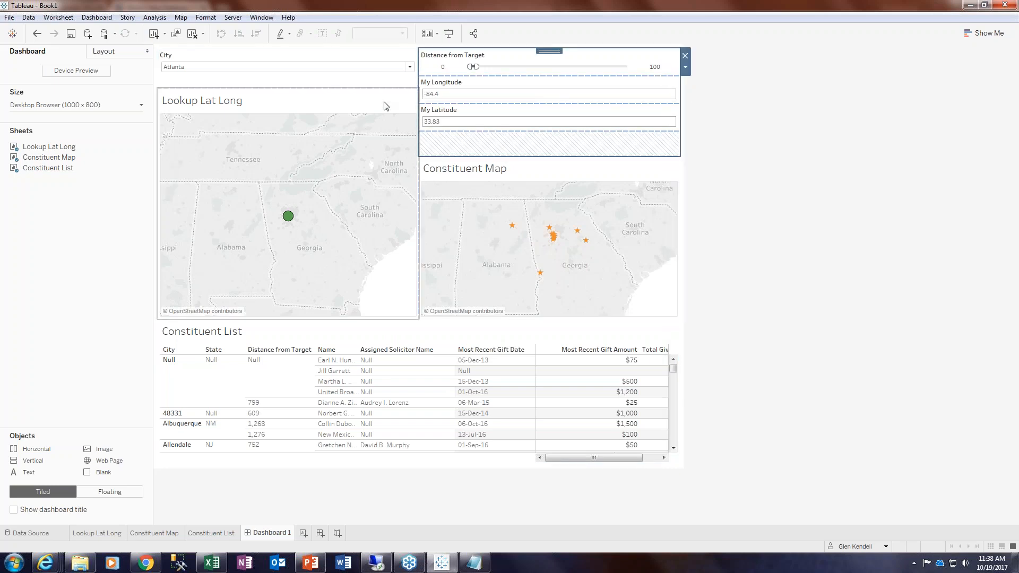
left_click(311, 142)
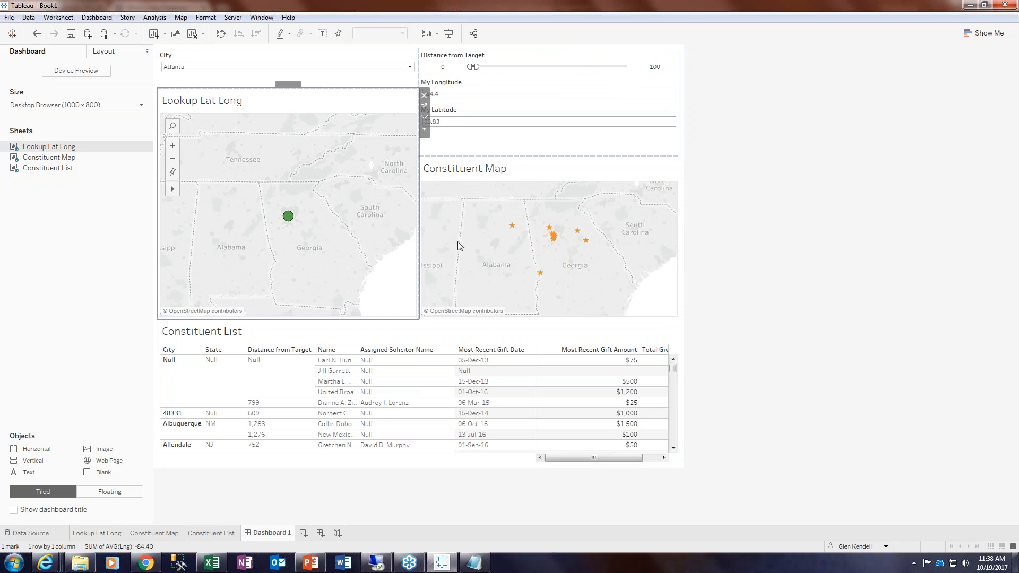
left_click(545, 88)
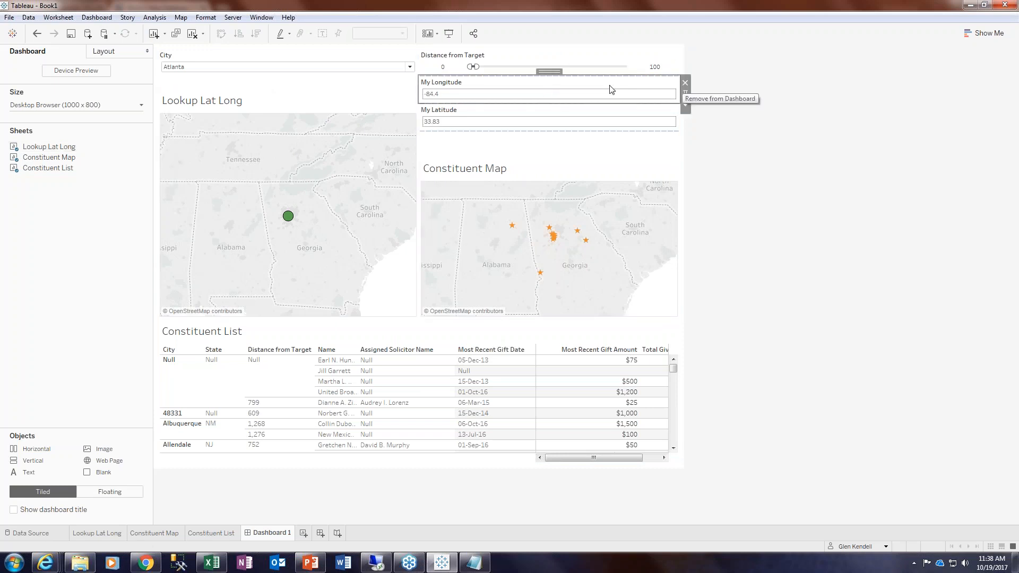
- Arrange My Latitude, Distance from Target and My Longitude side by side between the two maps
left_click(496, 114)
left_click_drag(542, 99, 417, 106)
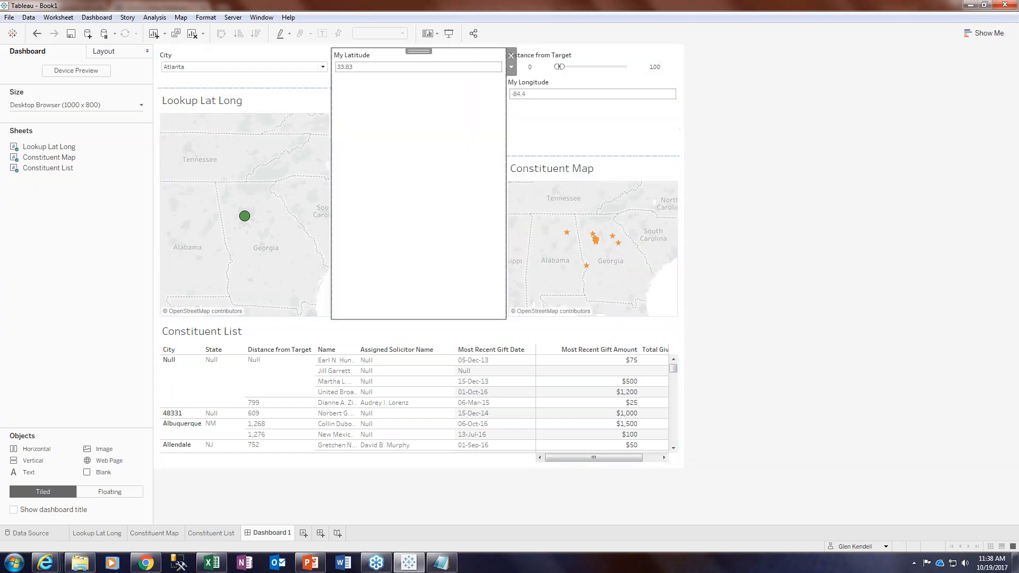
left_click(575, 87)
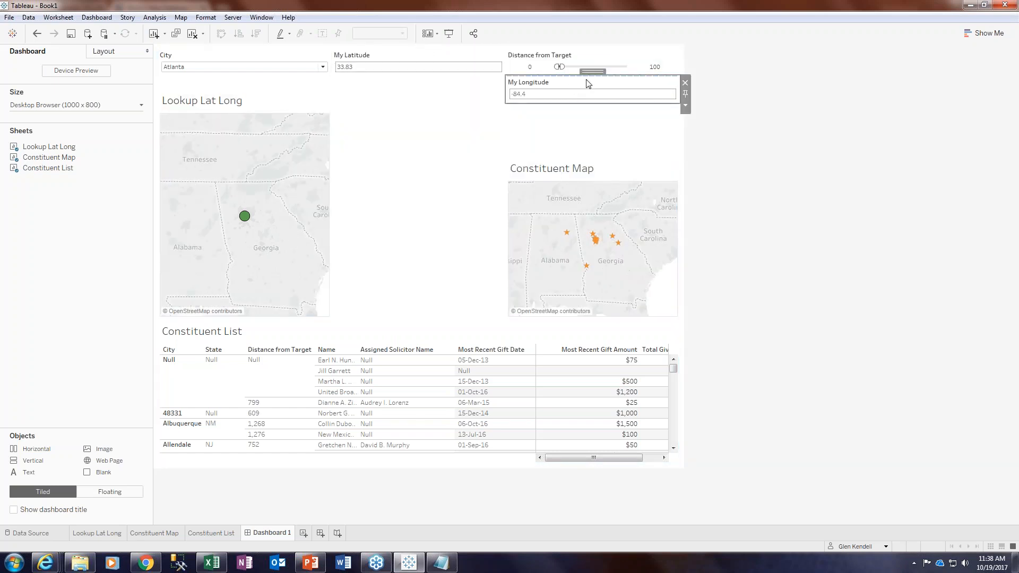
mouse_move(593, 72)
left_mouse_down()
mouse_move(483, 73)
mouse_move(498, 61)
mouse_move(493, 84)
left_mouse_up()
left_click(580, 113)
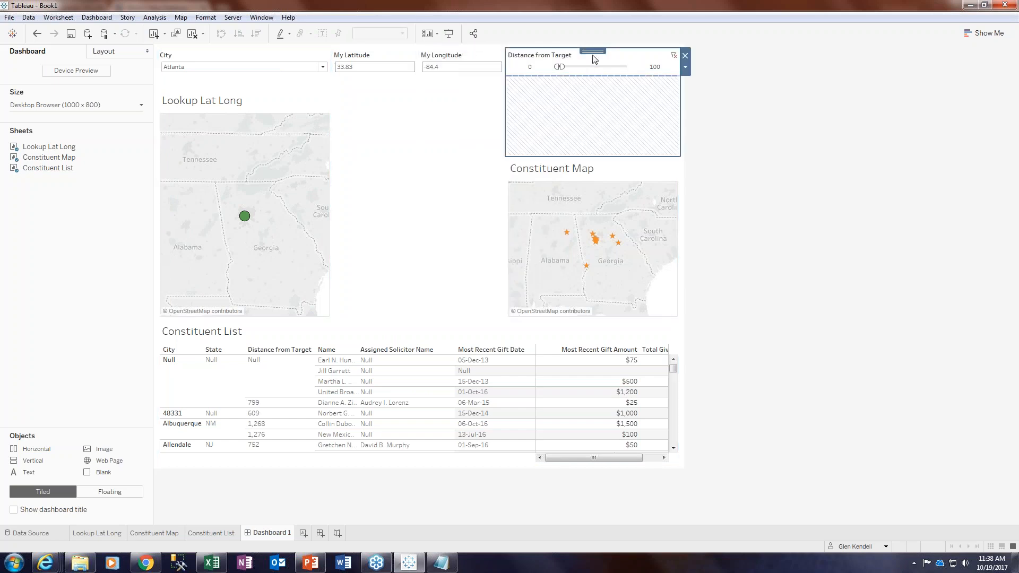
mouse_move(593, 55)
left_mouse_down()
mouse_move(418, 63)
mouse_move(409, 191)
mouse_move(419, 310)
mouse_move(409, 311)
mouse_move(425, 65)
left_mouse_up()
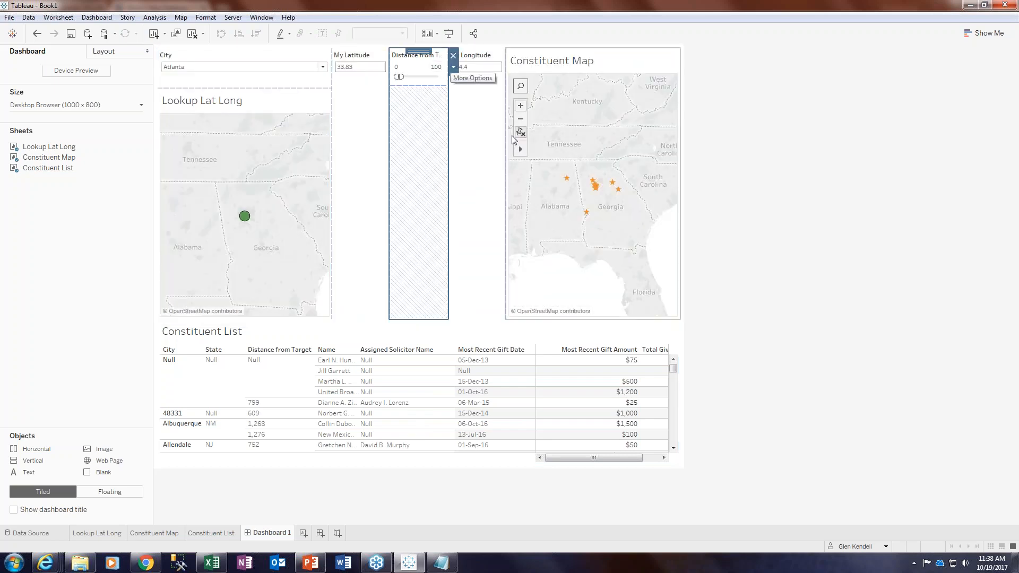
- Try to move the Constituent Map below the row of latitude, distance and longitude controls
left_click(610, 62)
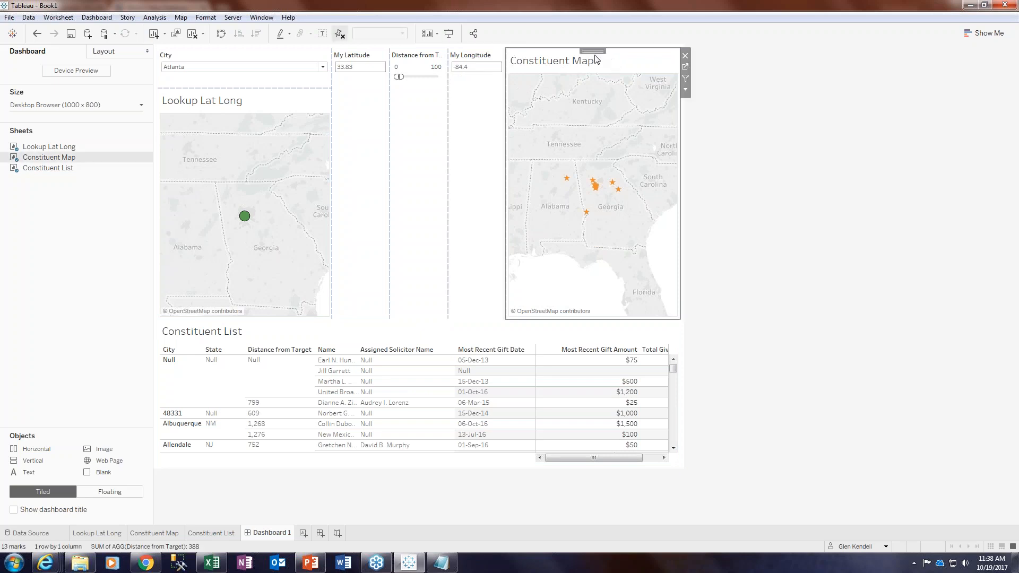
mouse_move(594, 52)
left_mouse_down()
mouse_move(416, 271)
mouse_move(393, 320)
mouse_move(411, 313)
left_mouse_up()
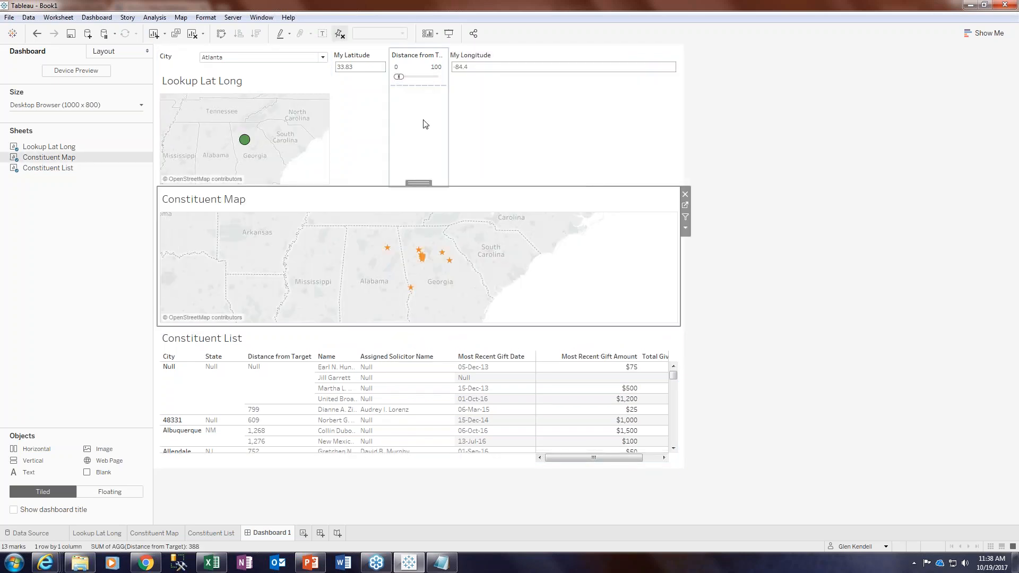
left_click(36, 34)
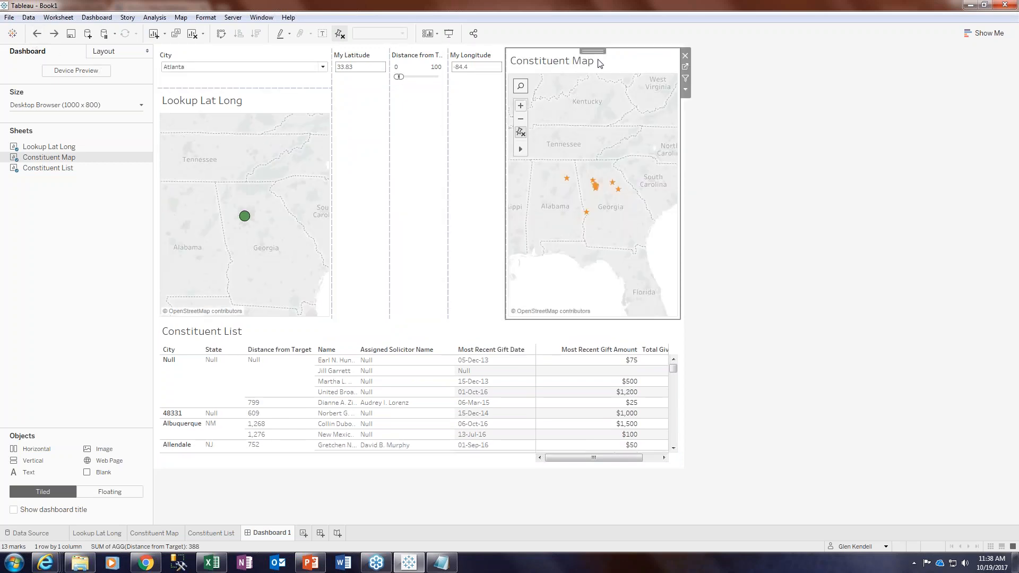
left_click_drag(598, 51, 422, 324)
left_click_drag(420, 307, 421, 306)
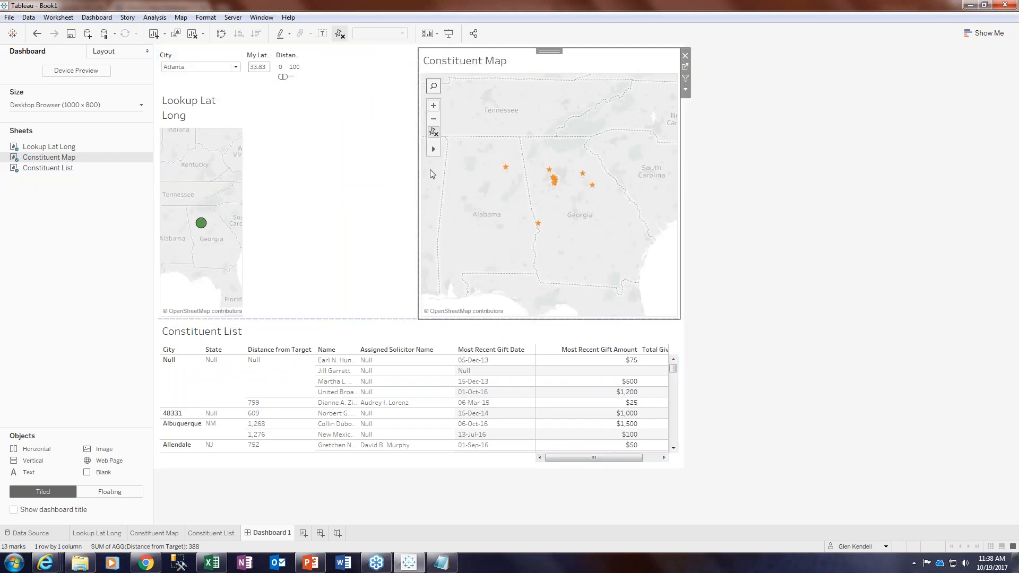
- Undo the recent layout moves back to when My Latitude sat above My Longitude over the Constituent Map
left_click(36, 35)
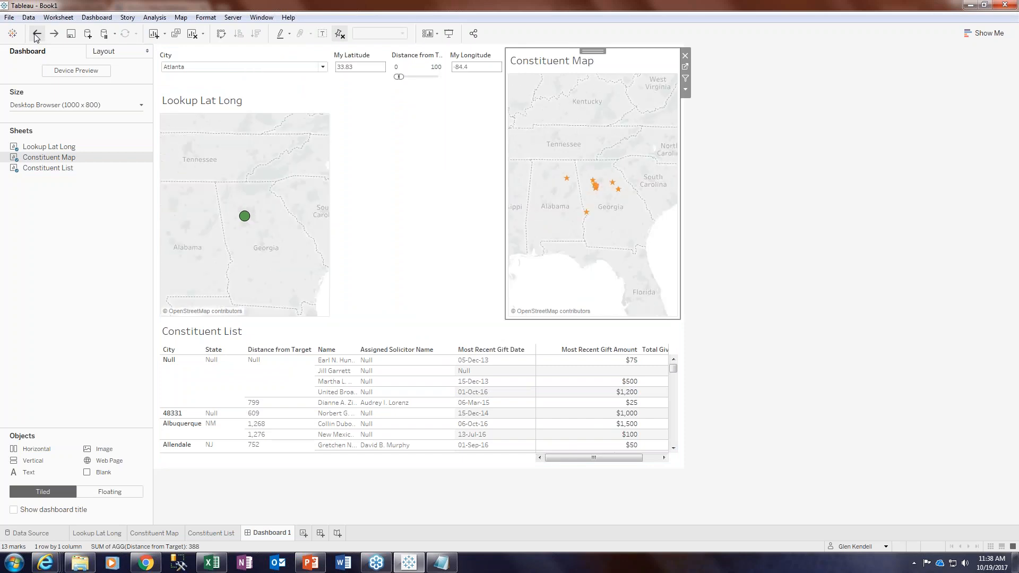
left_click(36, 35)
left_click(36, 35)
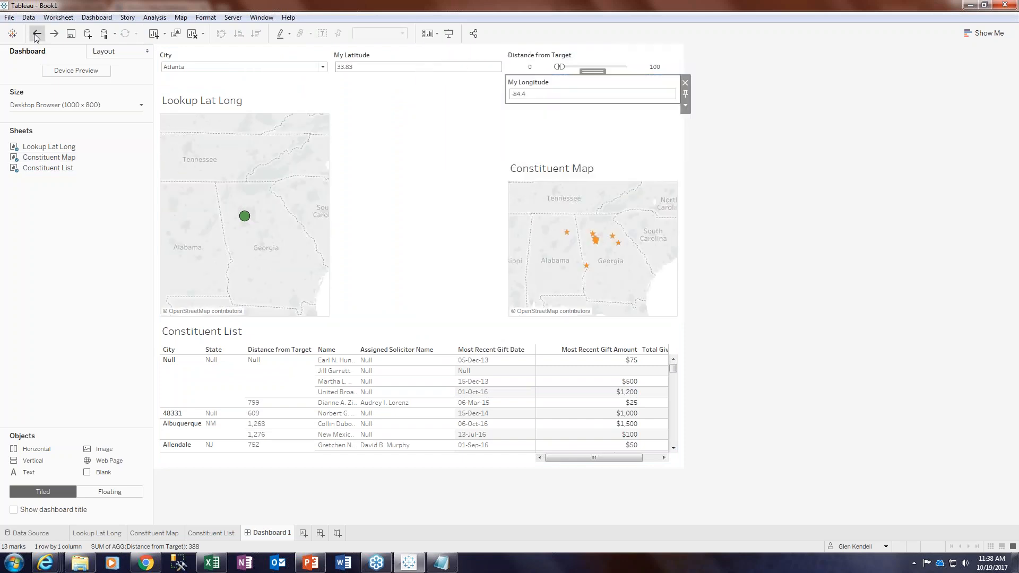
left_click(36, 35)
left_click(36, 35)
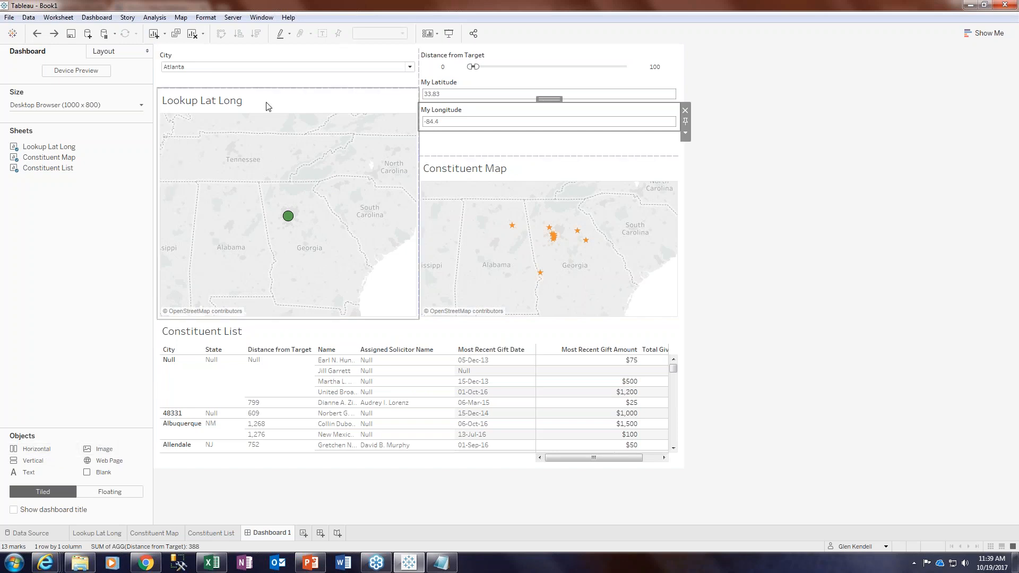
- Select the layout container holding both maps and add an empty vertical container before the Lookup Lat Long map
left_click(287, 97)
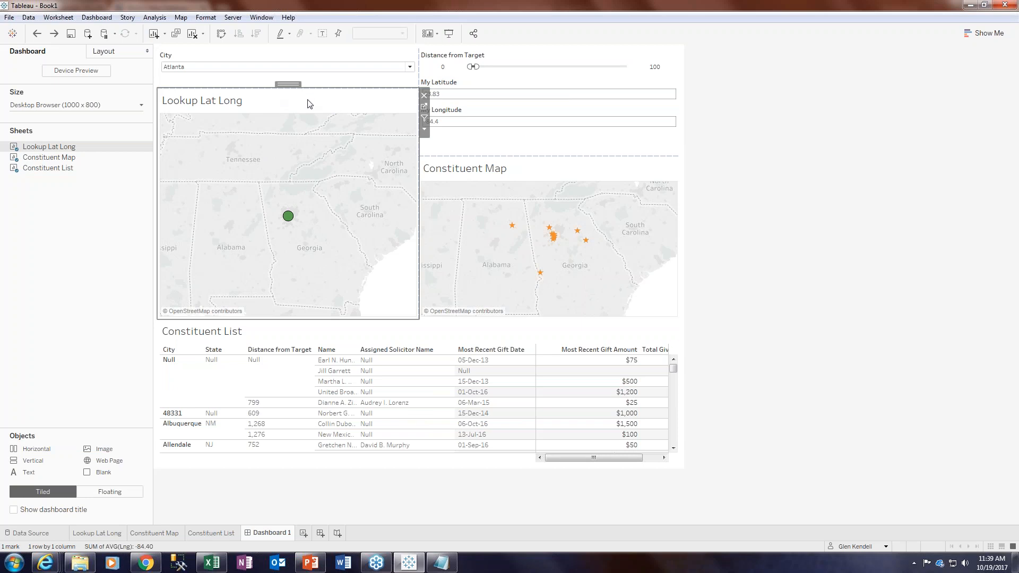
left_click(425, 129)
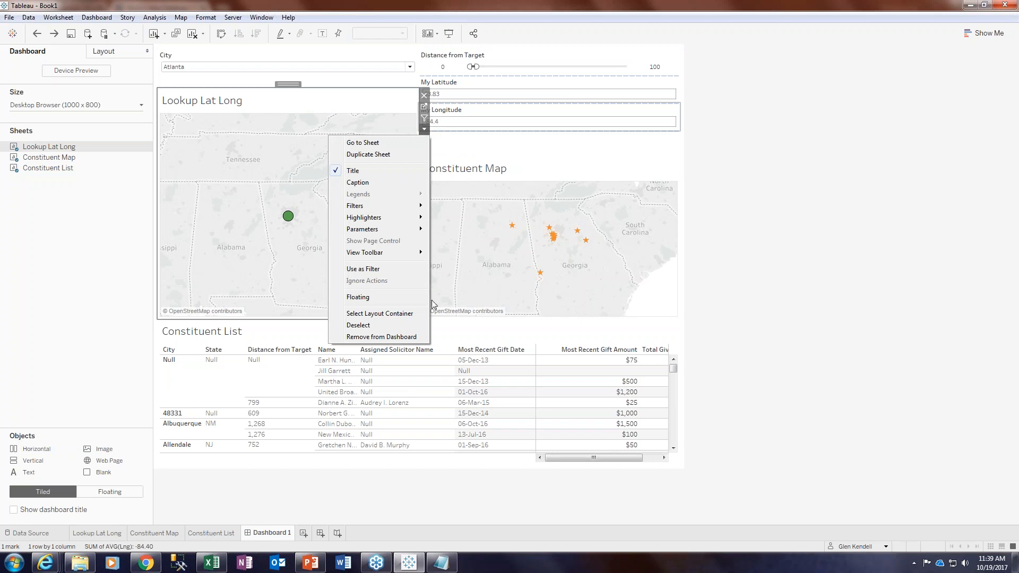
left_click(396, 313)
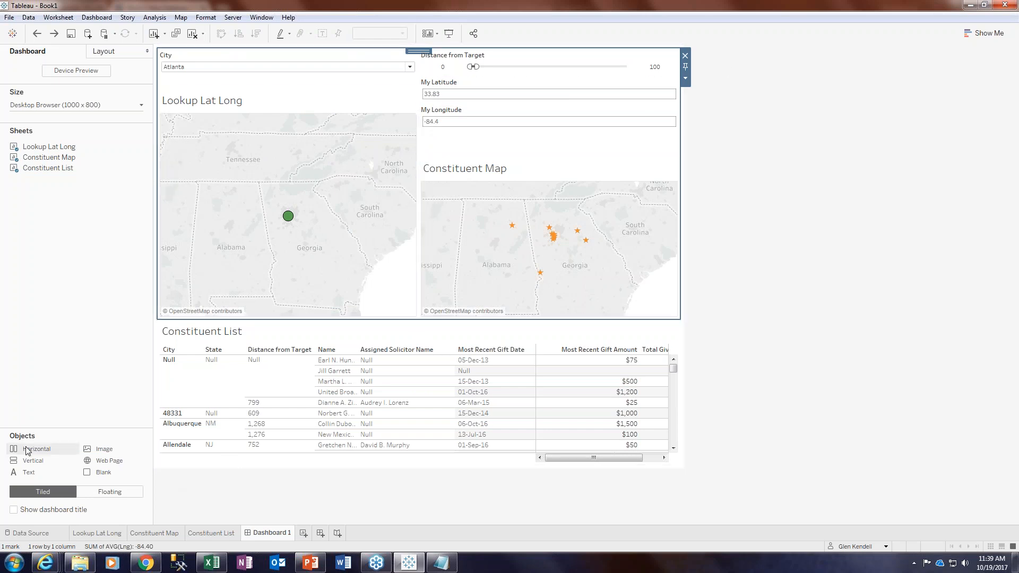
left_click_drag(31, 452, 166, 214)
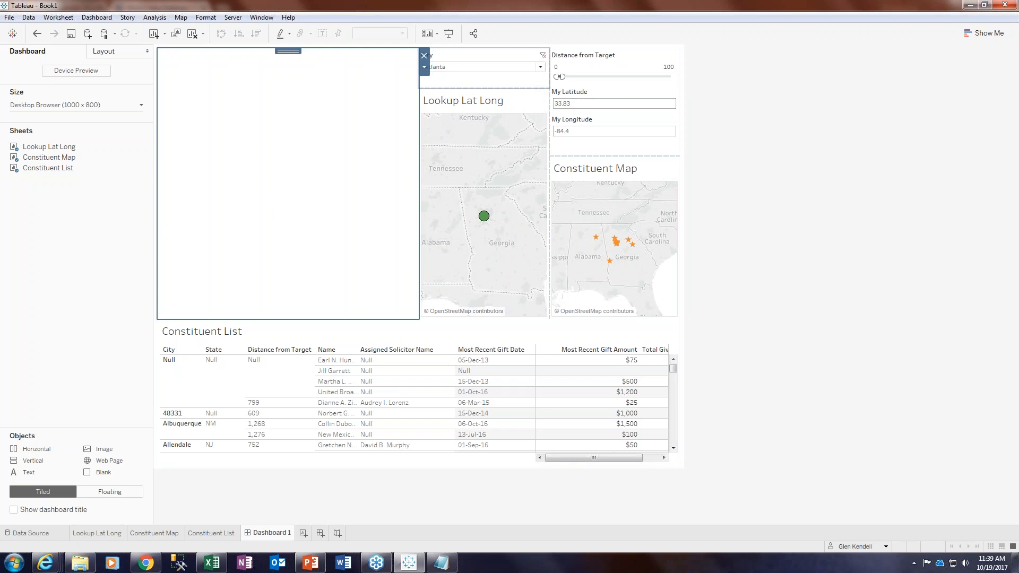
- Move the City filter and the Lookup Lat Long map beneath it into the new container, and select that container
left_click(434, 86)
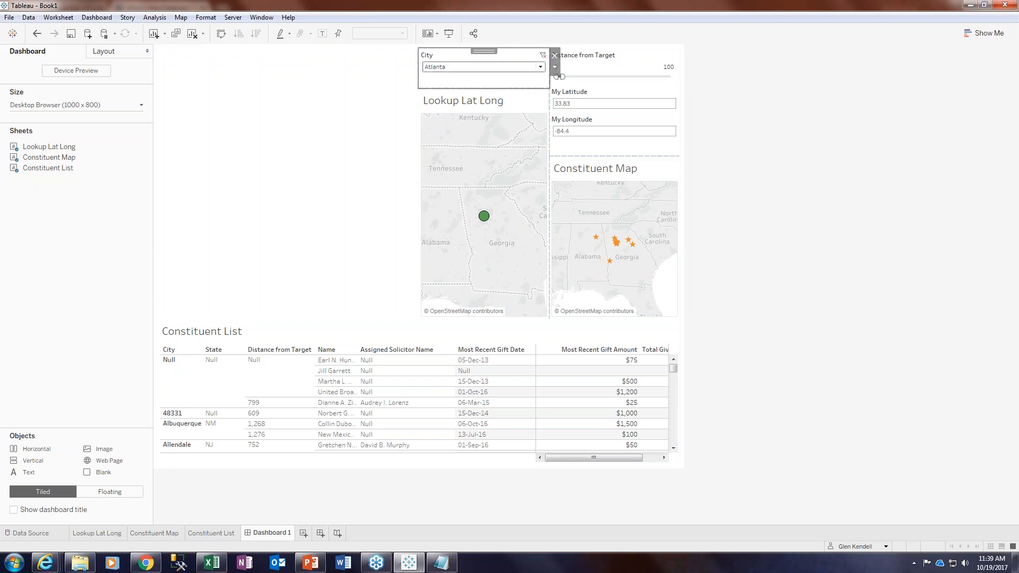
left_click_drag(483, 51, 367, 68)
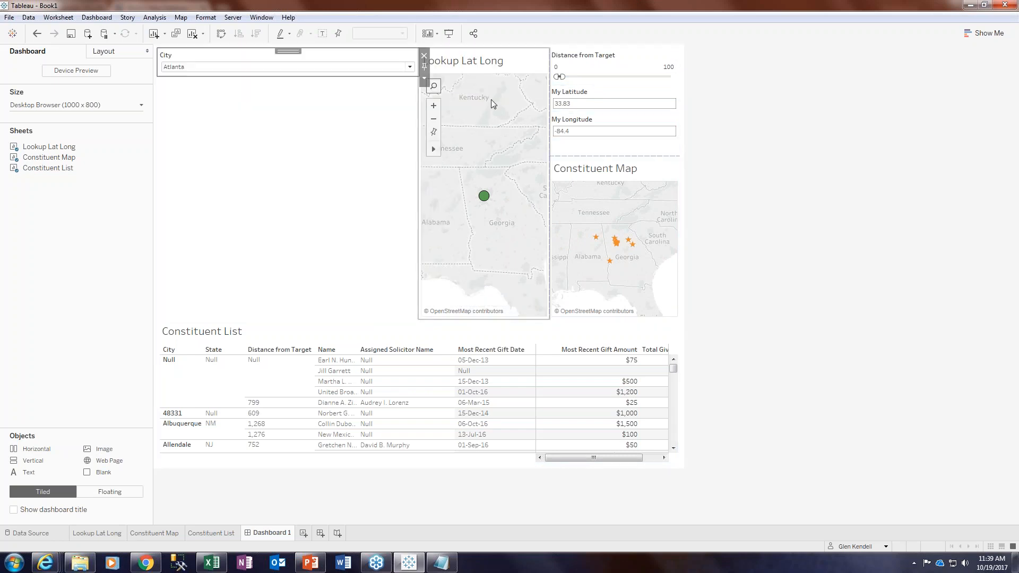
left_click(492, 100)
left_click_drag(483, 51, 296, 161)
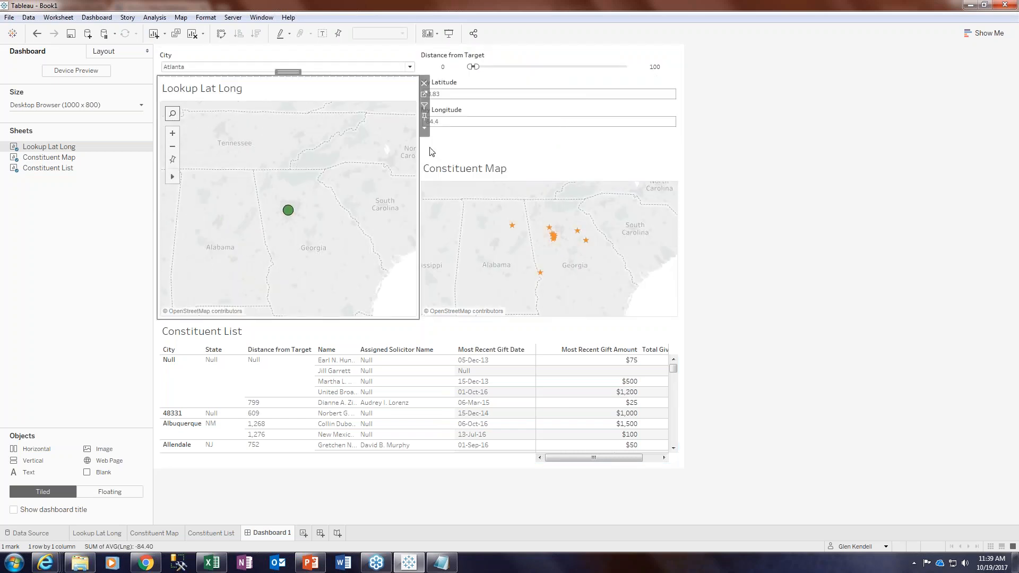
left_click(424, 129)
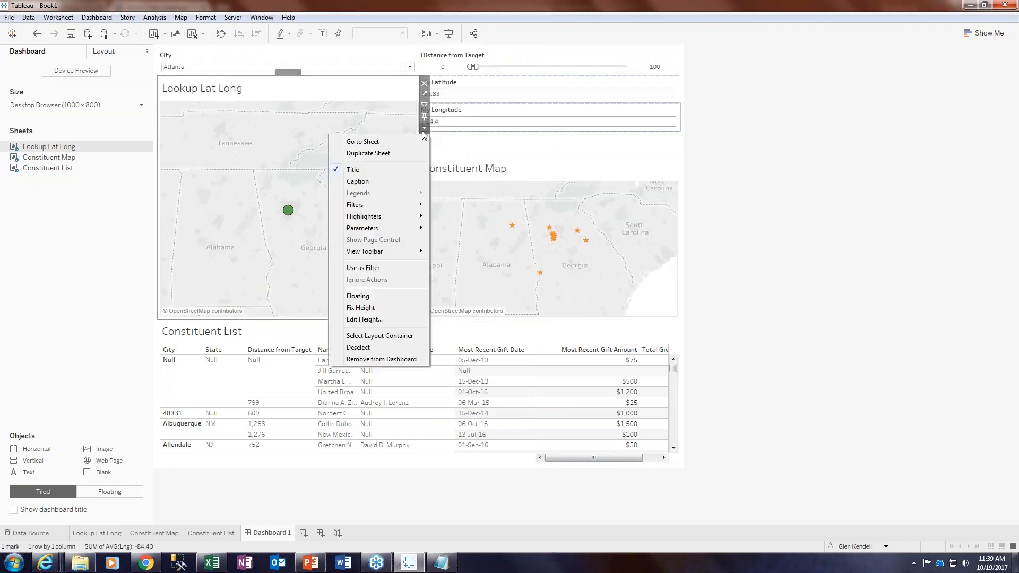
left_click(379, 336)
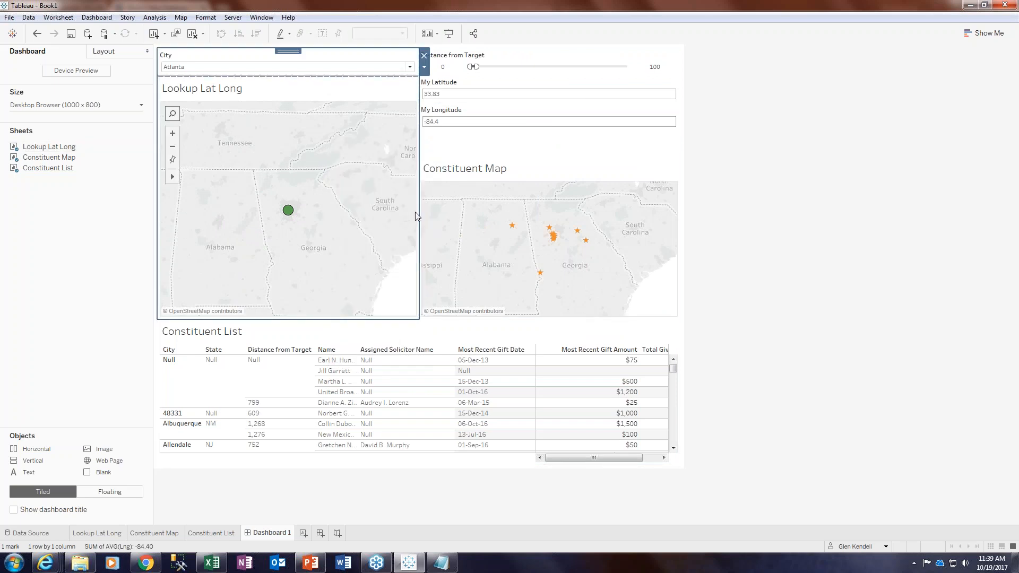
- Narrow the container holding the City filter and map, and add the text "Step 1: Select Target City" above the filter
left_click_drag(417, 216, 344, 209)
left_click_drag(29, 474, 231, 60)
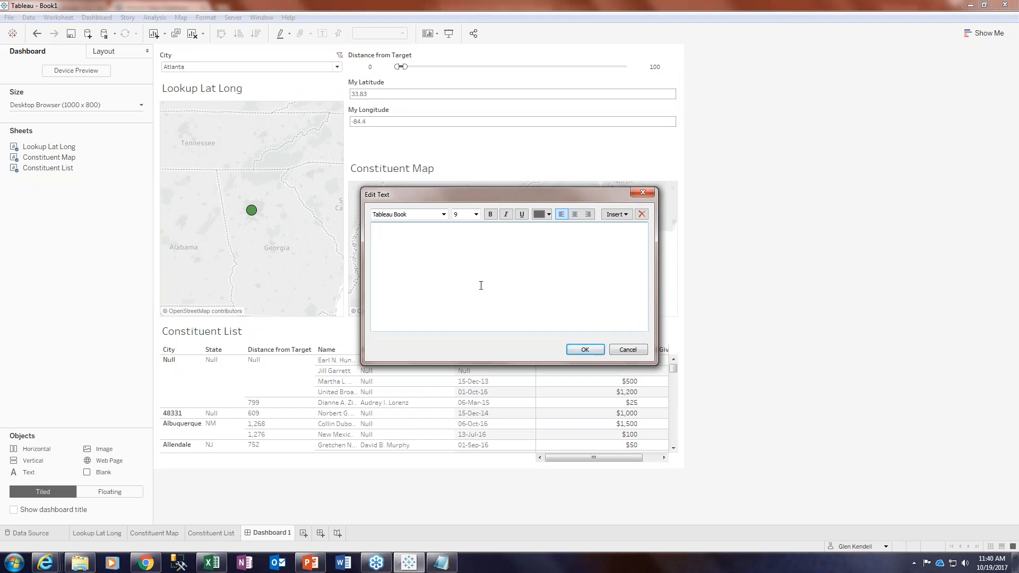
type("Step")
key("BackSpace")
type("Target City")
- Format the Step 1 text as centred, size 11, bold and orange, and apply it
key("ctrl+a")
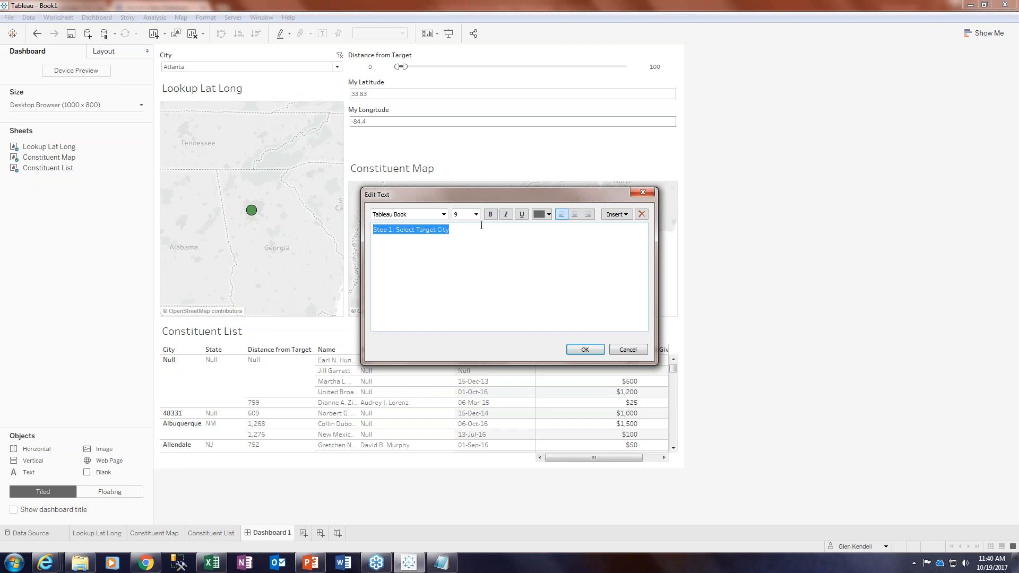
left_click(576, 215)
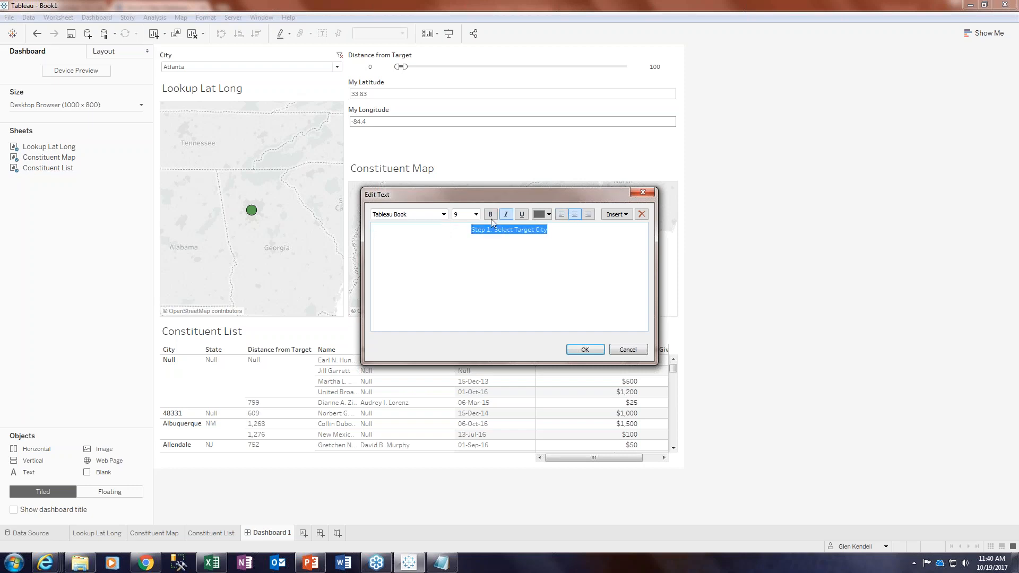
left_click(477, 215)
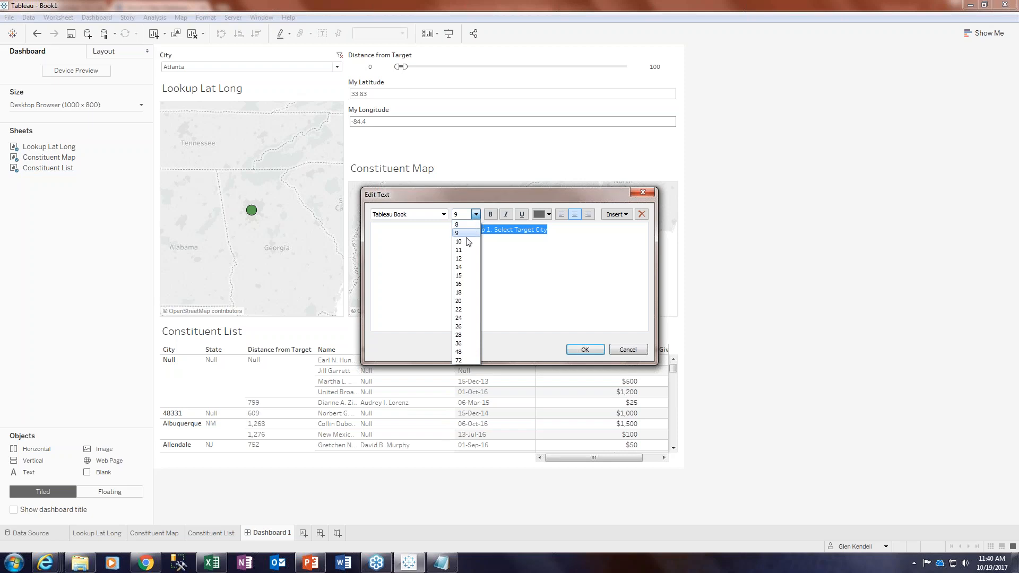
left_click(460, 250)
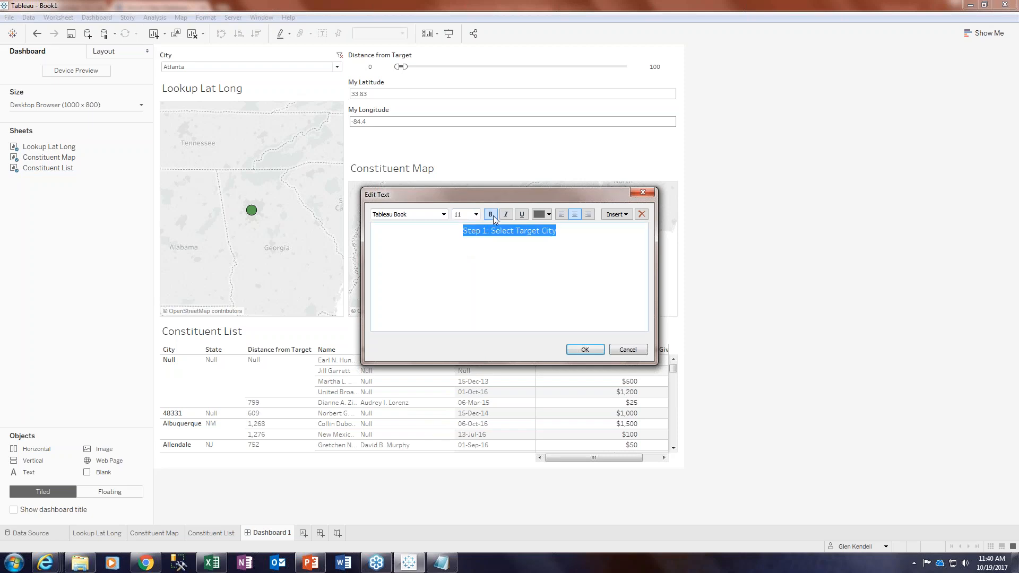
left_click(549, 215)
left_click(560, 234)
key("Right")
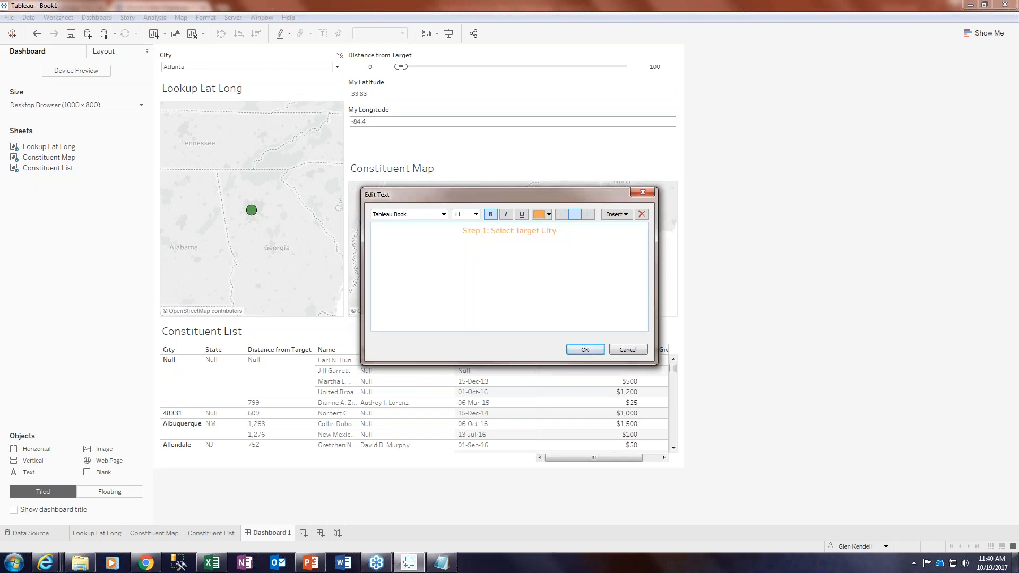
left_click(584, 349)
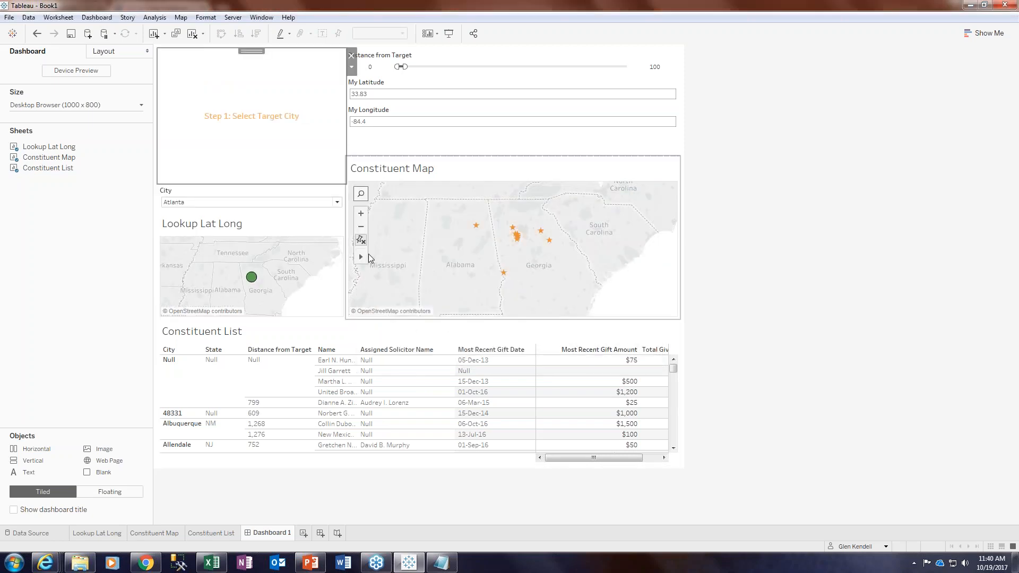
- Shrink the height of the Step 1 text object so it forms a slim heading above the City filter
left_click(351, 67)
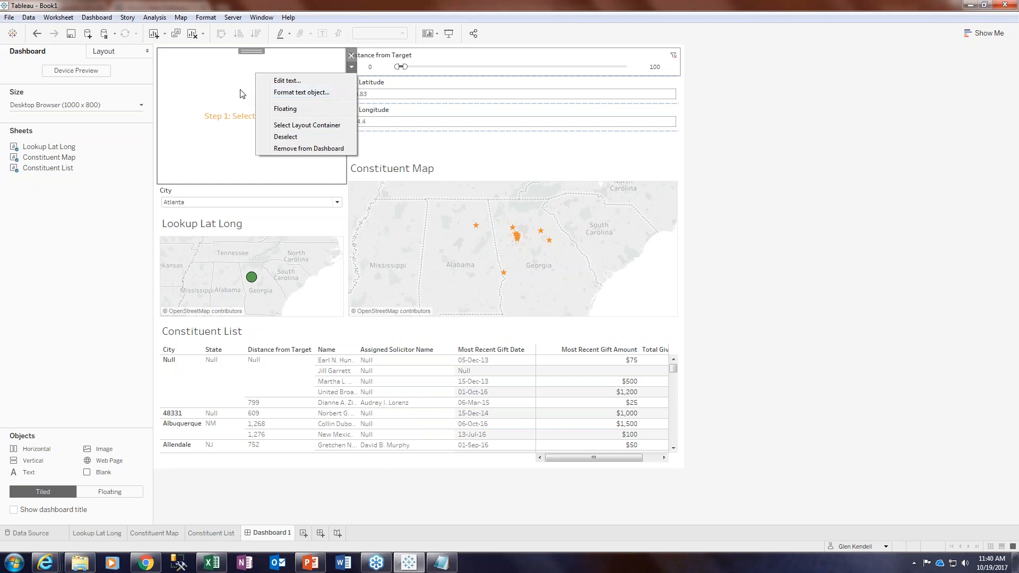
left_click(286, 94)
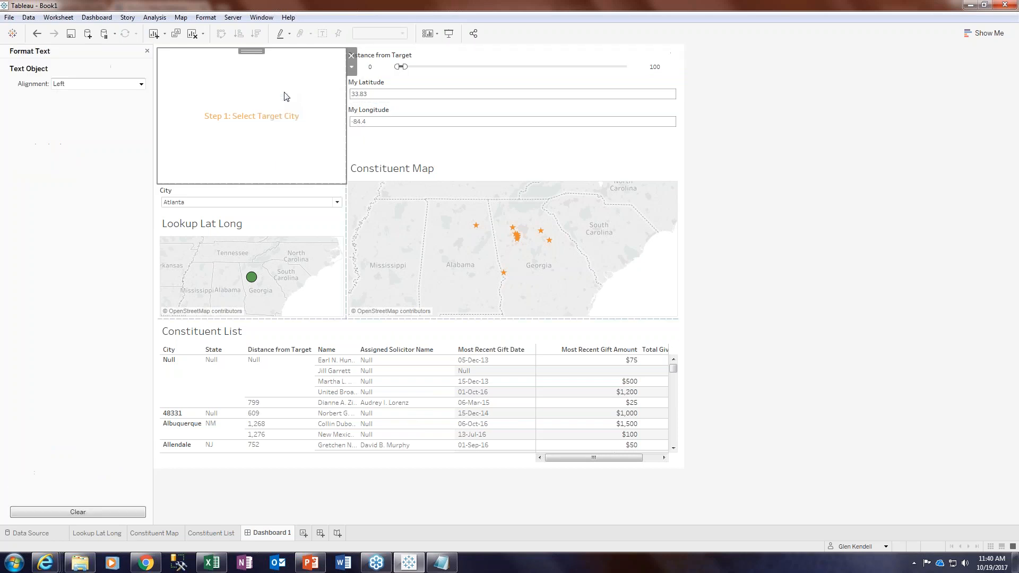
left_click(147, 51)
left_click_drag(282, 185, 273, 84)
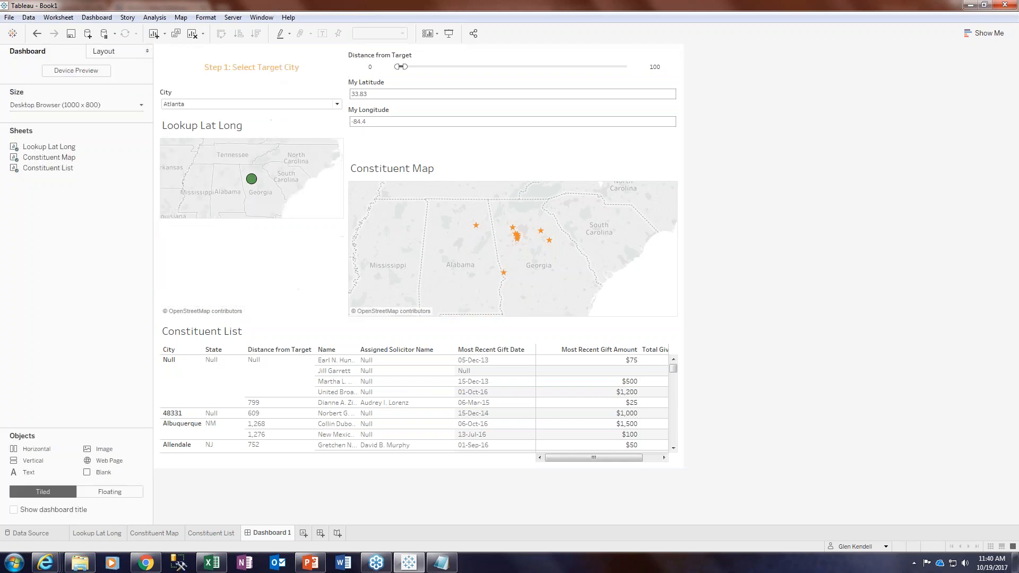
- Try clearing the City filter to all values, and undo it
left_click(265, 94)
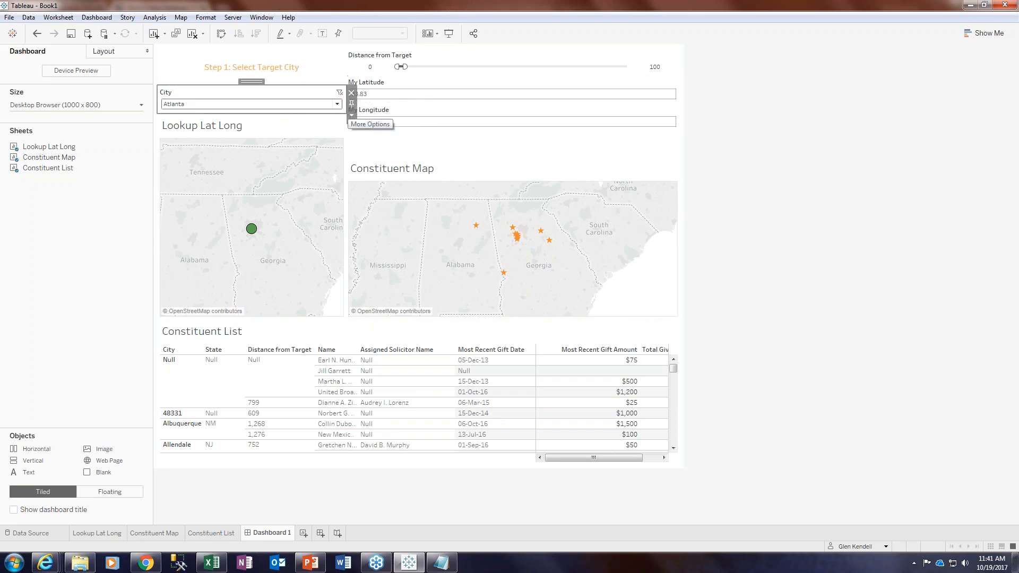
left_click(240, 148)
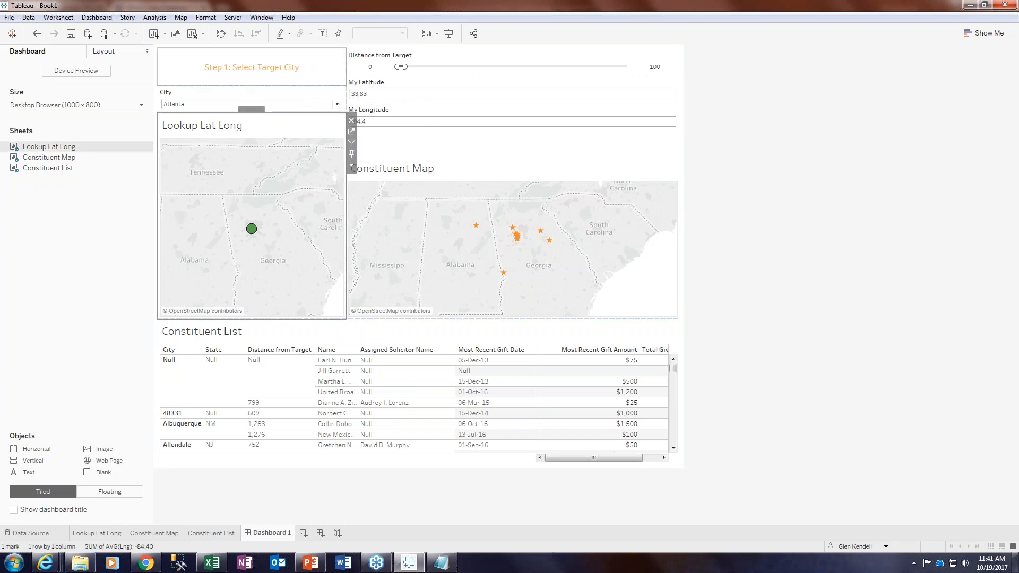
left_click(340, 100)
left_click(340, 95)
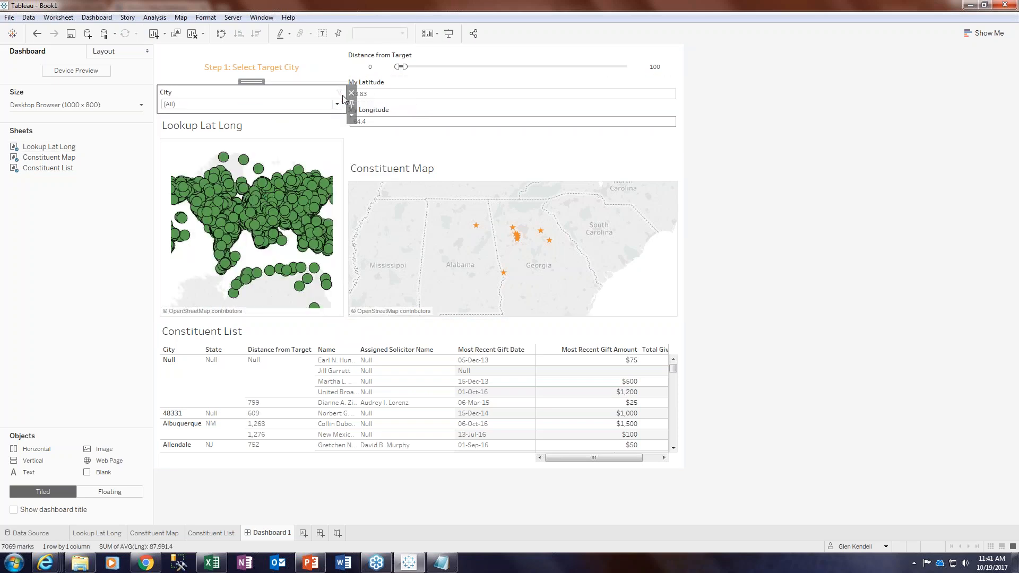
left_click(37, 34)
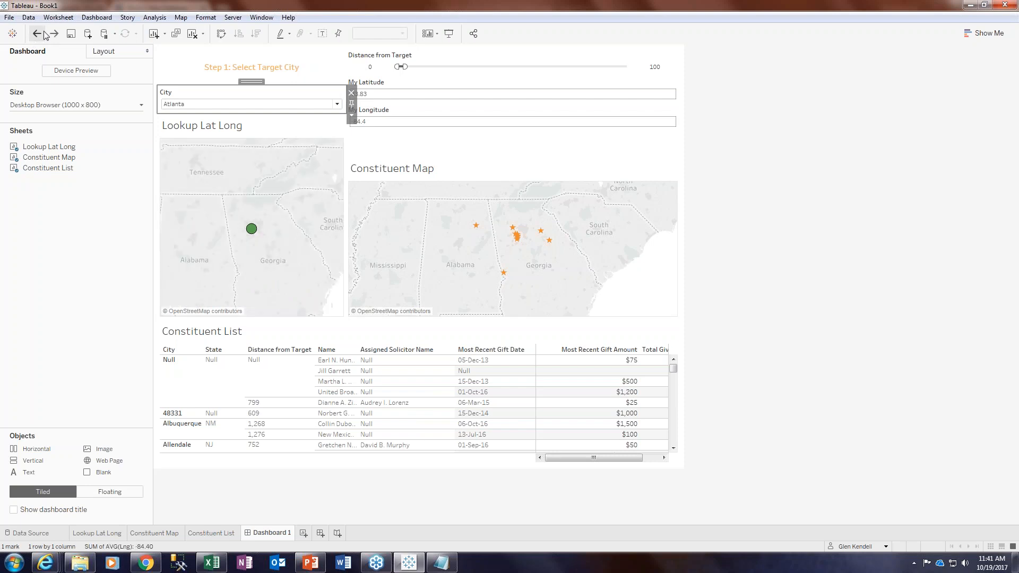
- Rename the City filter's title to "Target City"
left_click(338, 105)
left_click(340, 110)
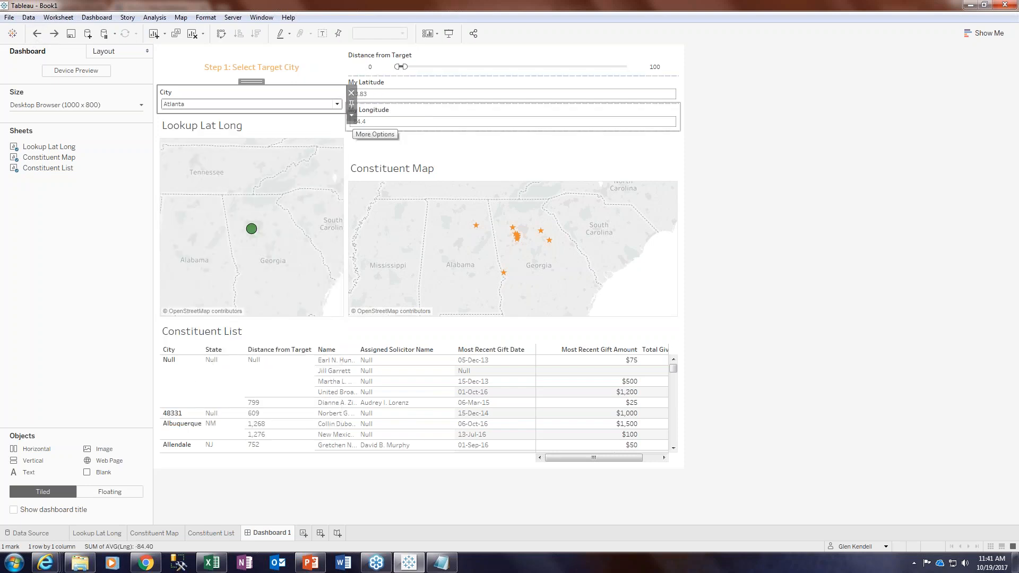
left_click(352, 115)
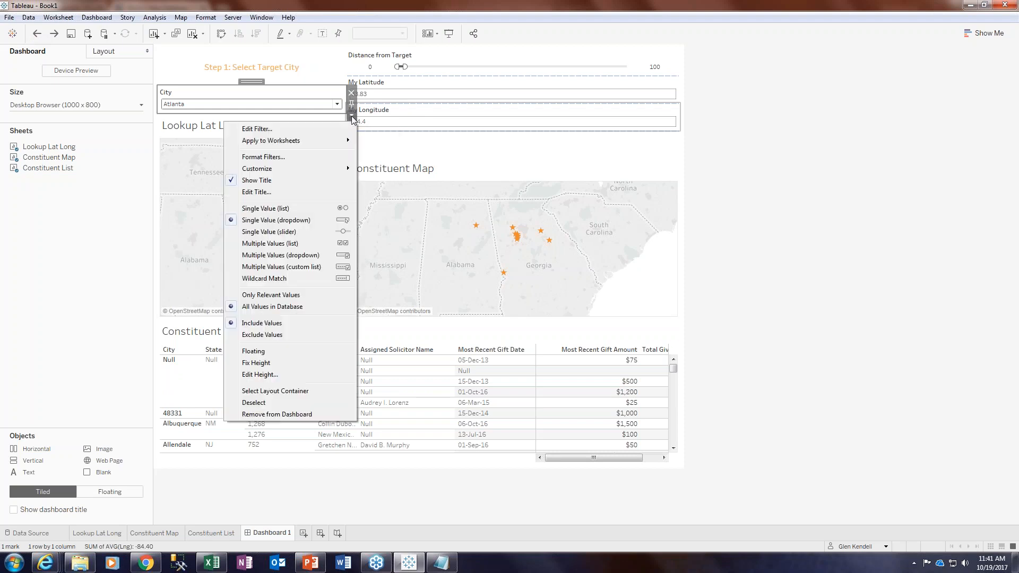
left_click(268, 192)
type("Taget City")
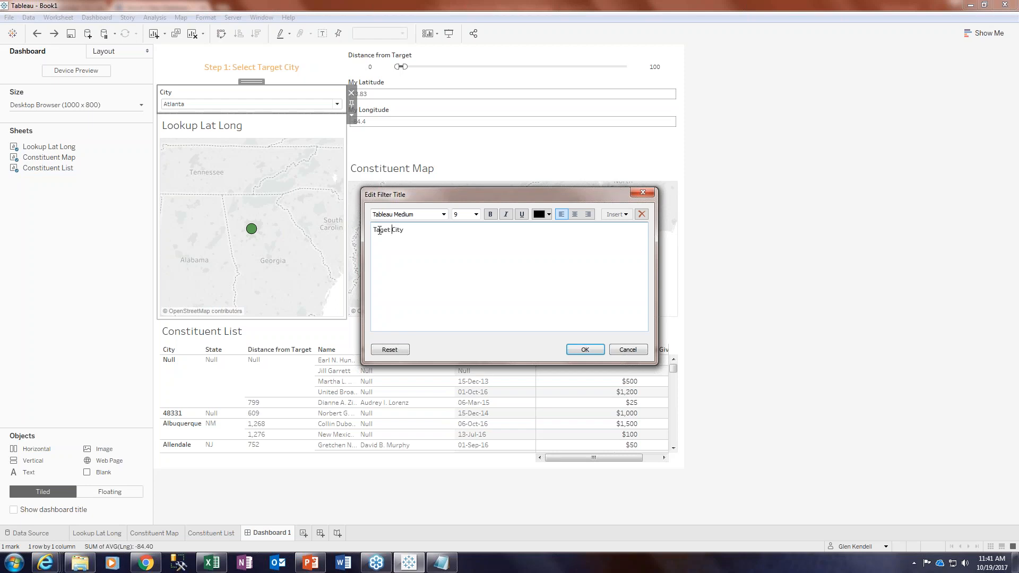
left_click(380, 230)
type("r")
left_click(585, 349)
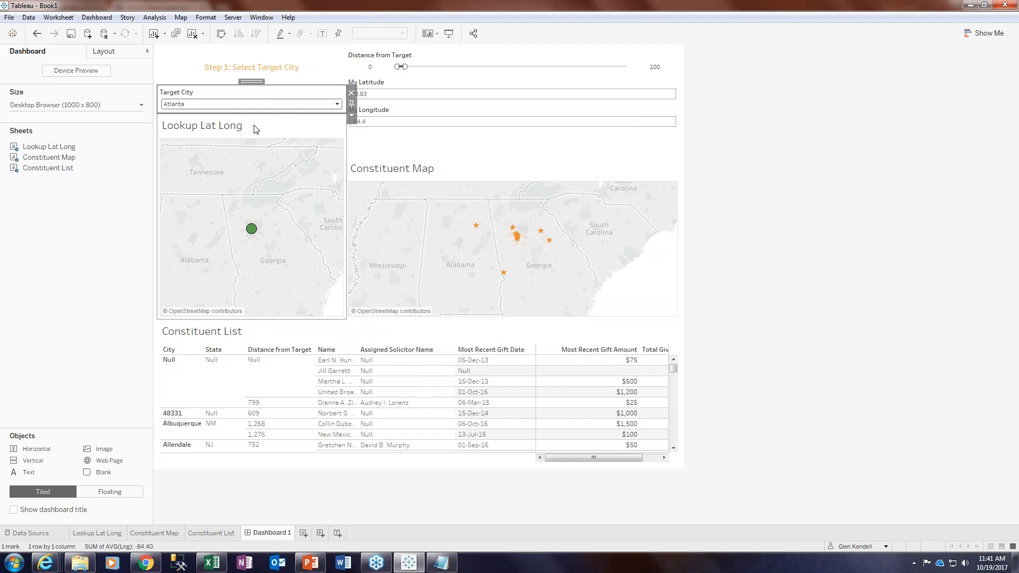
- Hide the title of the Lookup Lat Long map and deselect the map
right_click(212, 128)
left_click(256, 157)
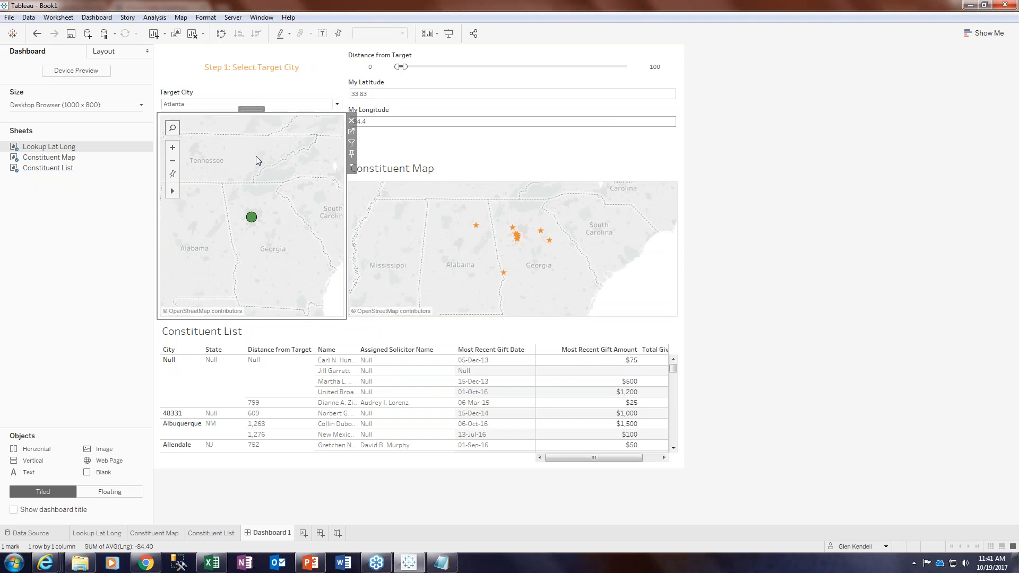
left_click(87, 238)
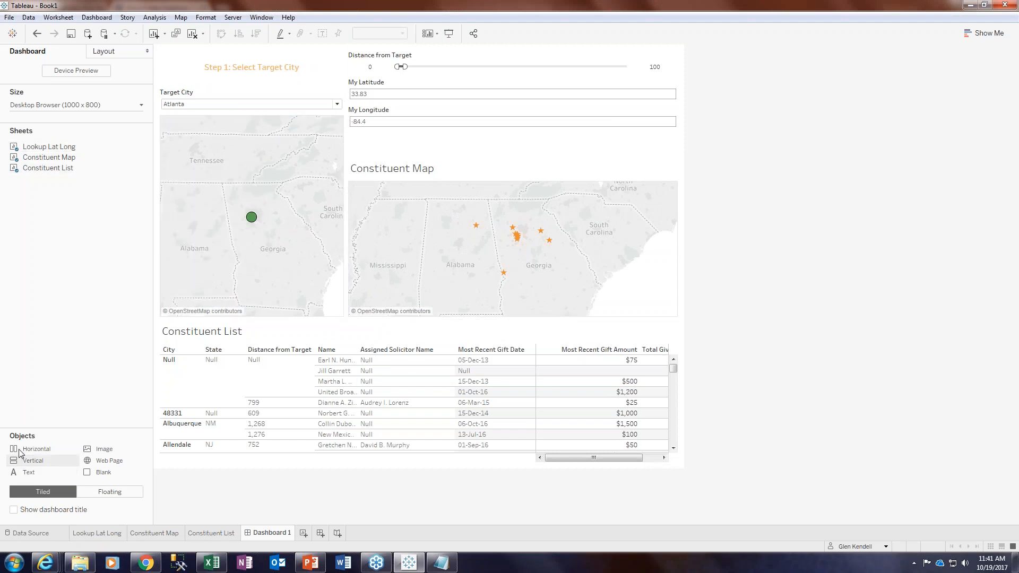
- Add a horizontal container between the Lookup Lat Long map and the distance controls, with the text "Step 2: Enter Lat Long and Distance" above it
left_click_drag(31, 449, 357, 116)
left_click(573, 143)
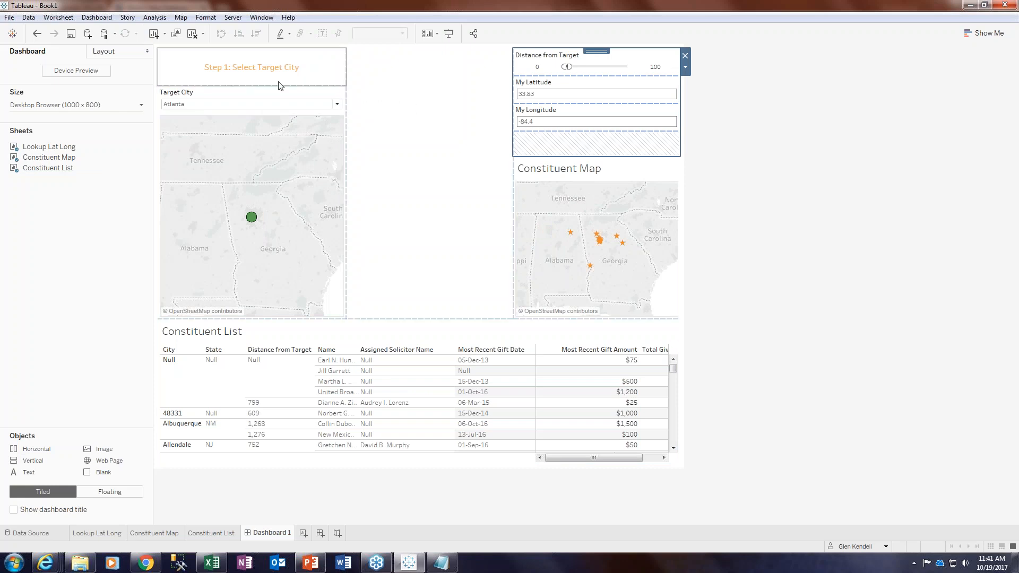
left_click_drag(24, 473, 387, 64)
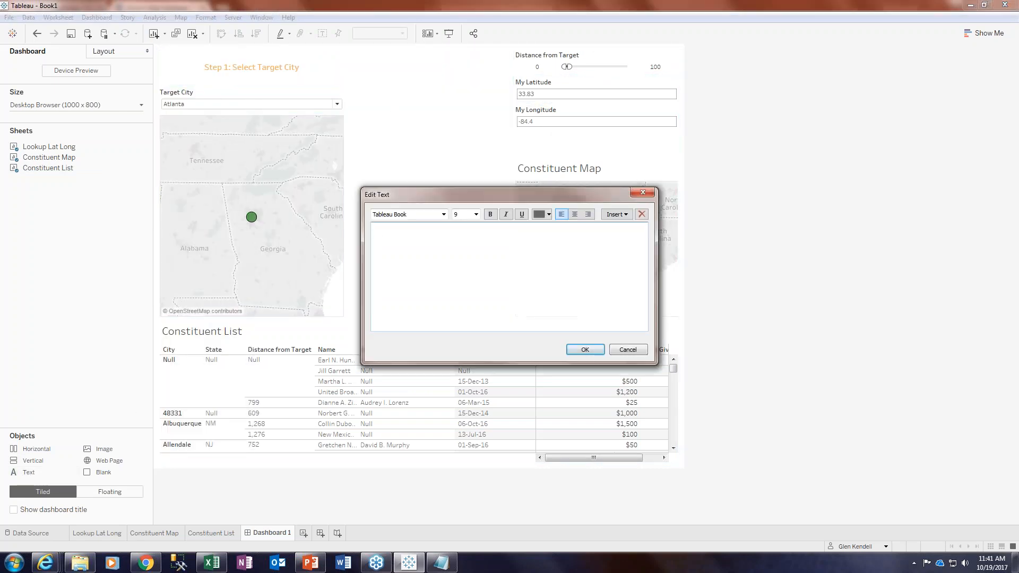
type("Step 2")
type(": Enter Lat Long")
type("and Distance")
- Format the Step 2 text as centred, size 11, bold and orange, and shrink its object to the Step 1 heading's height
left_click_drag(494, 229, 394, 226)
left_click(465, 250)
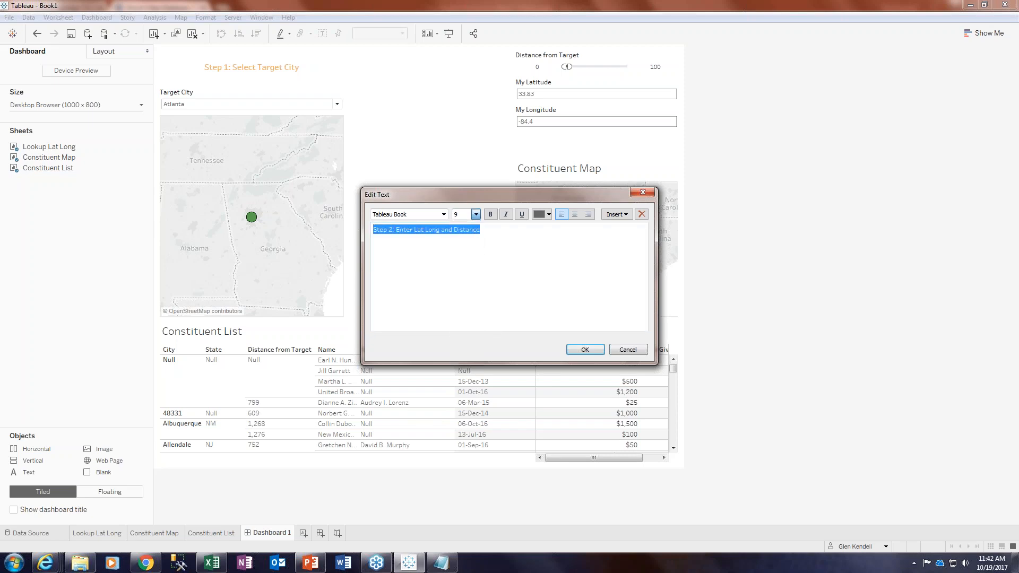
left_click(573, 216)
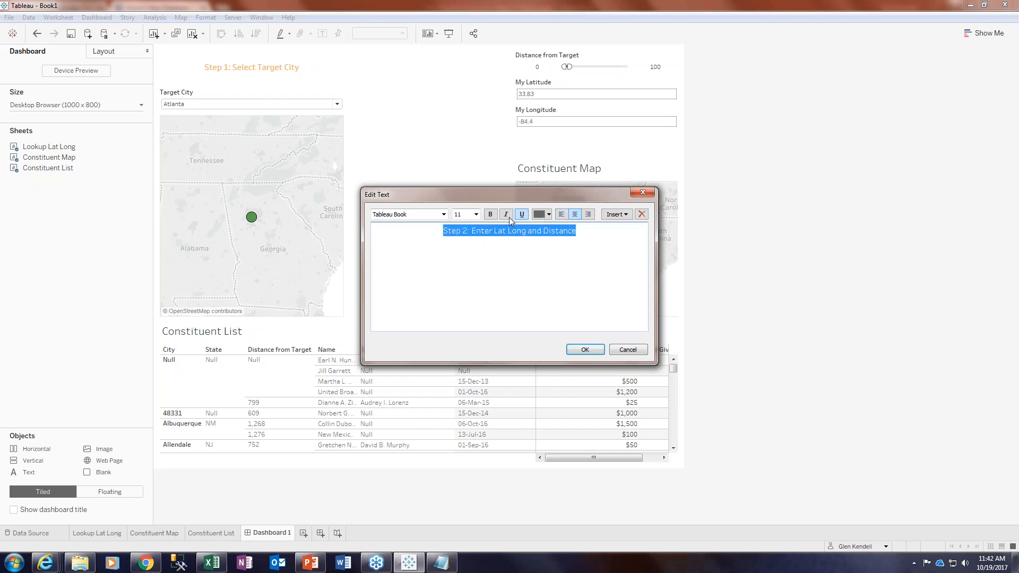
left_click(490, 214)
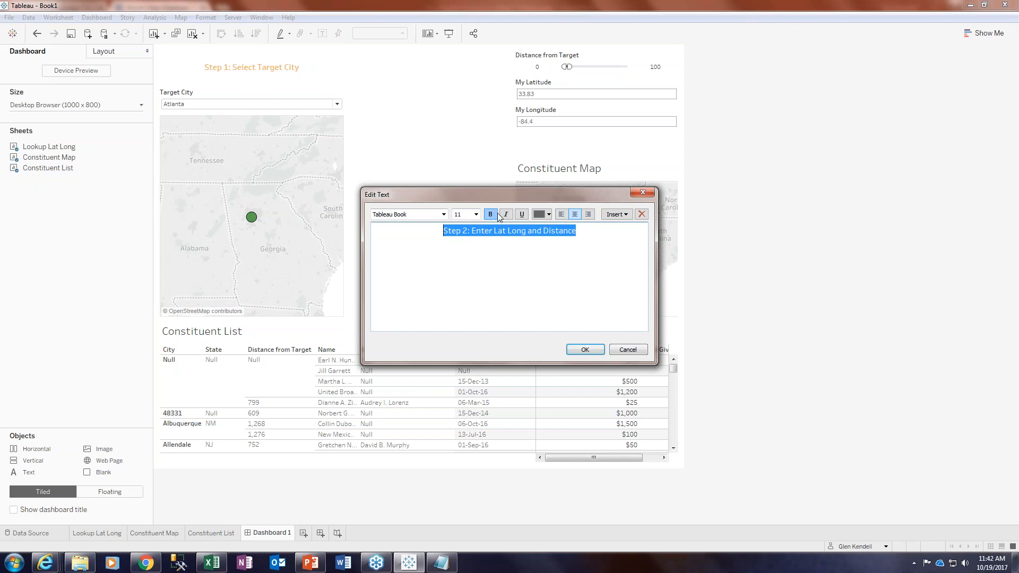
left_click(547, 215)
left_click(559, 233)
left_click(585, 349)
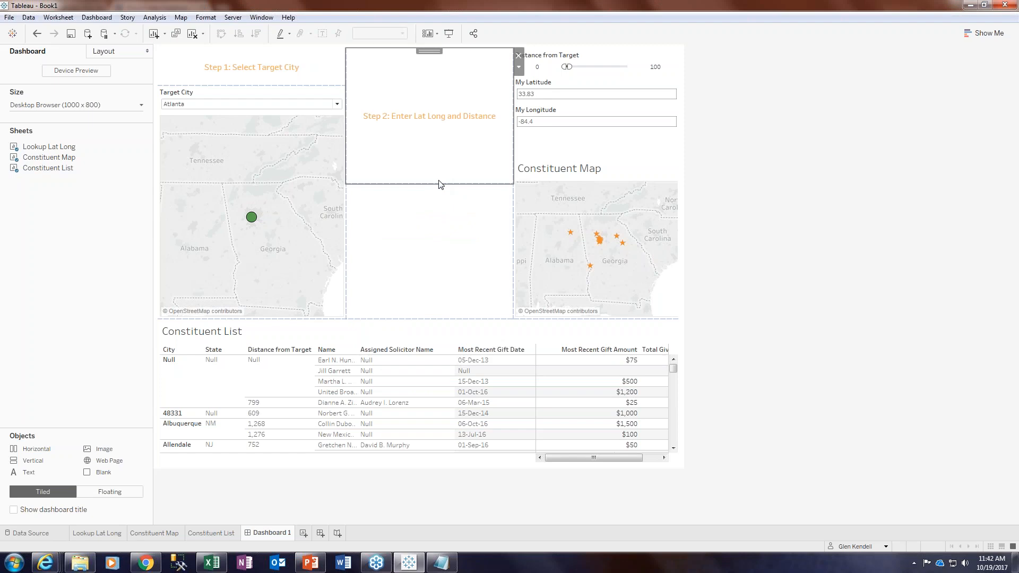
left_click_drag(437, 183, 389, 87)
- Try to move the Step 2 text into the empty container beneath it, and undo the move
left_click(381, 126)
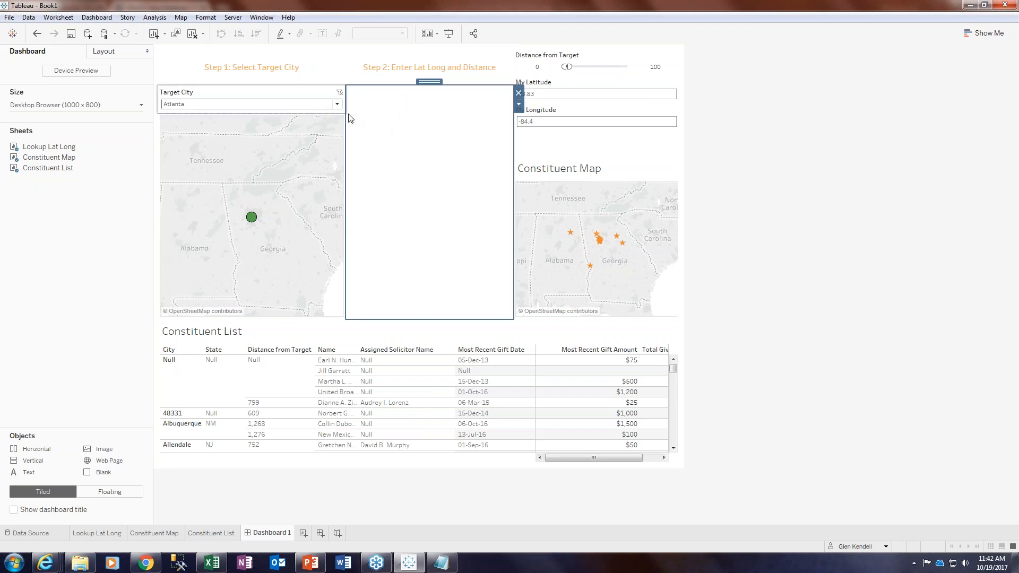
left_click(416, 74)
left_click_drag(409, 57, 448, 51)
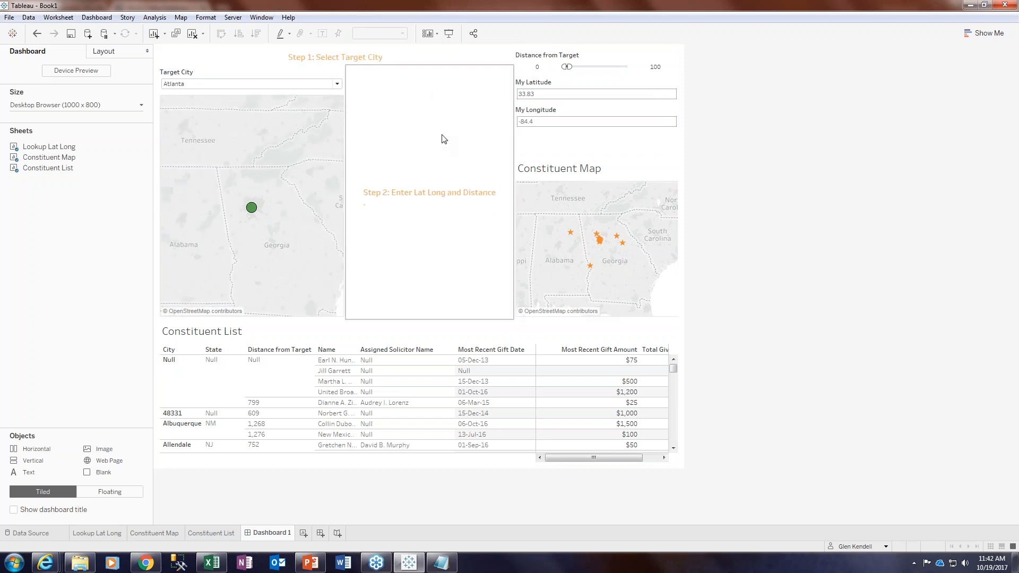
key("ctrl+z")
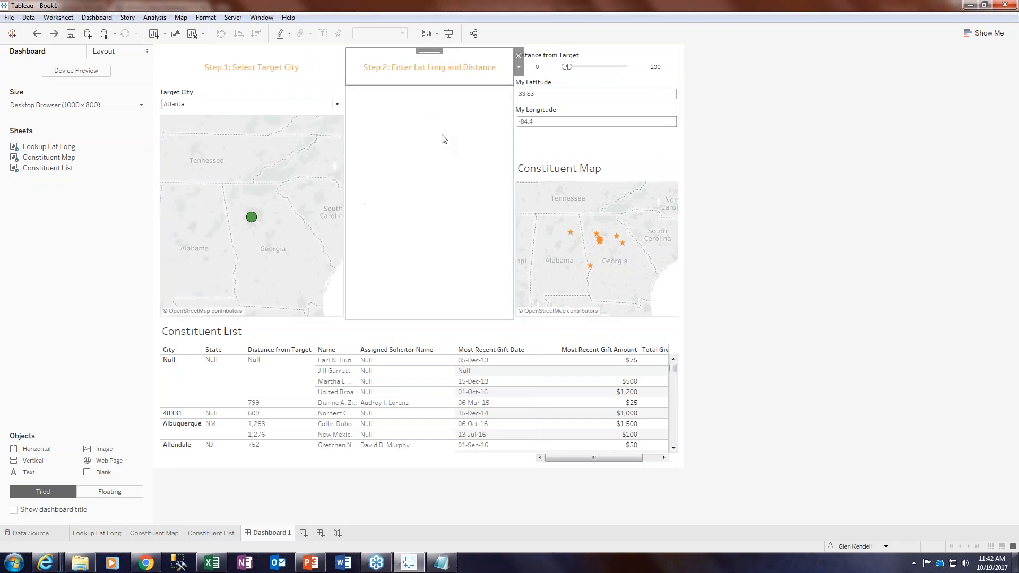
- Move the Step 1 text into the container holding the Target City filter and the Lookup Lat Long map
left_click(330, 75)
left_click(352, 69)
left_click(316, 123)
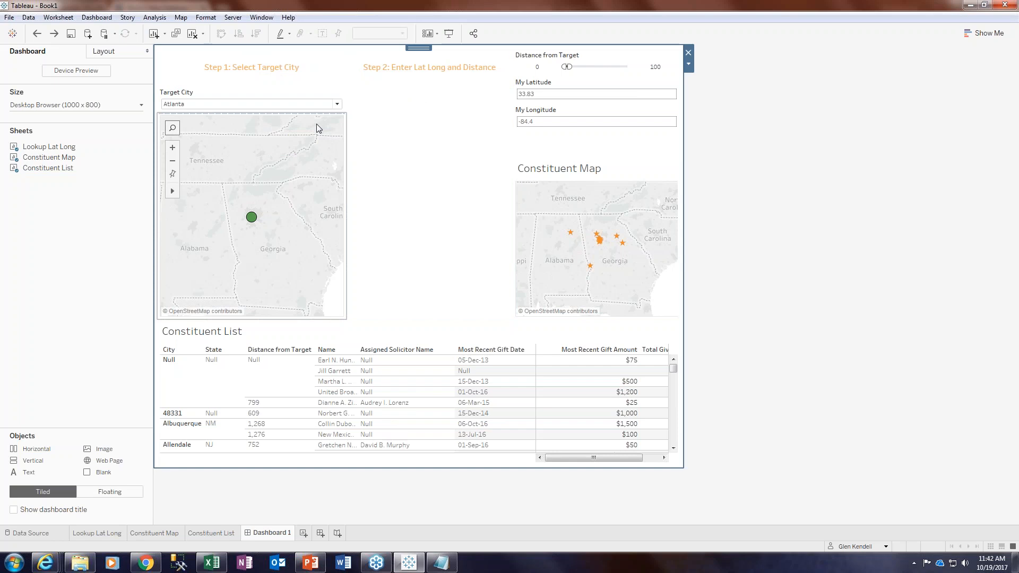
left_click(304, 81)
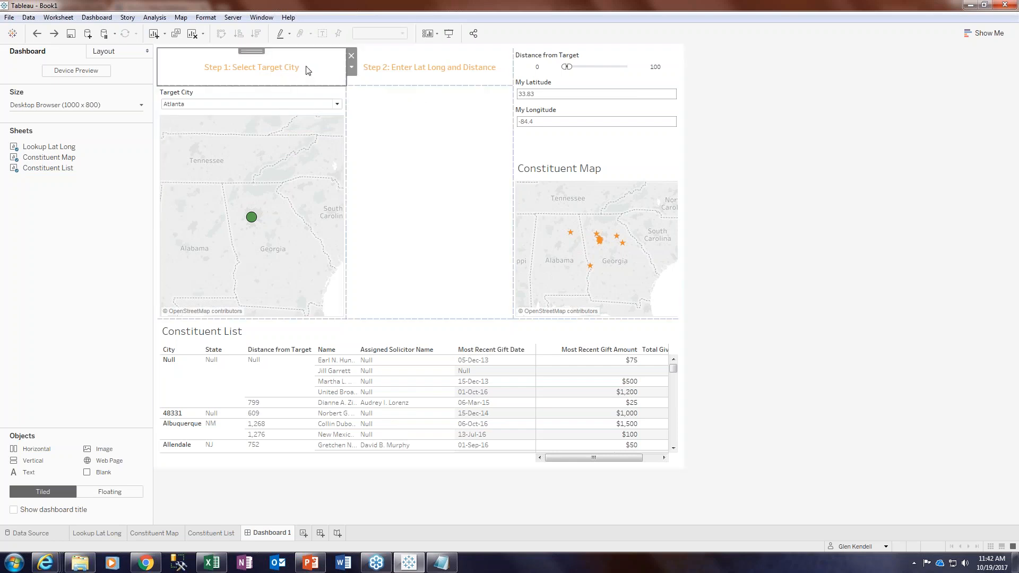
left_click_drag(252, 52, 252, 98)
left_click(241, 220)
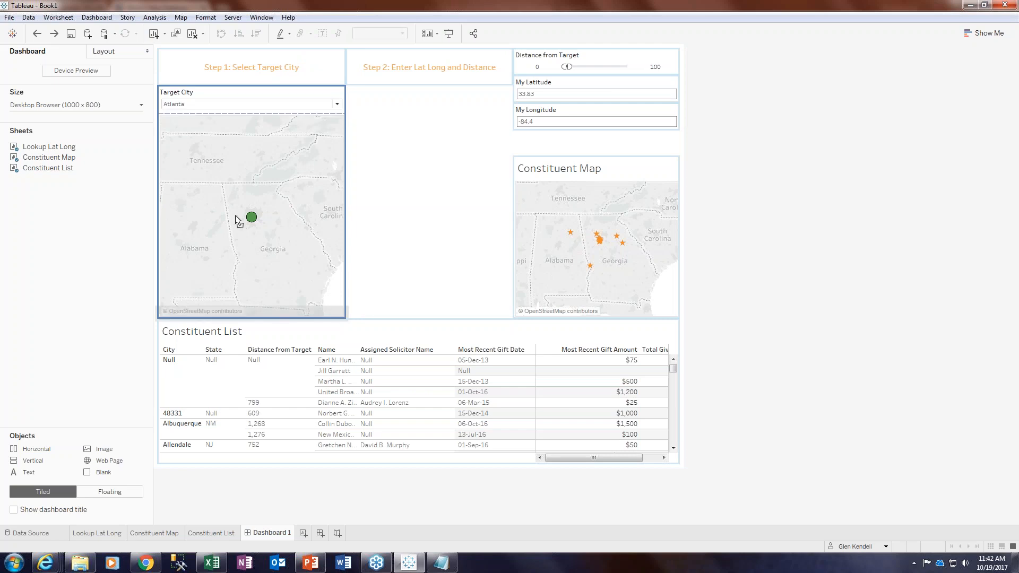
left_click(234, 101)
left_click_drag(234, 101, 228, 111)
- Move the Target City filter directly below the Step 1 text, above the Lookup Lat Long map
left_click(226, 98)
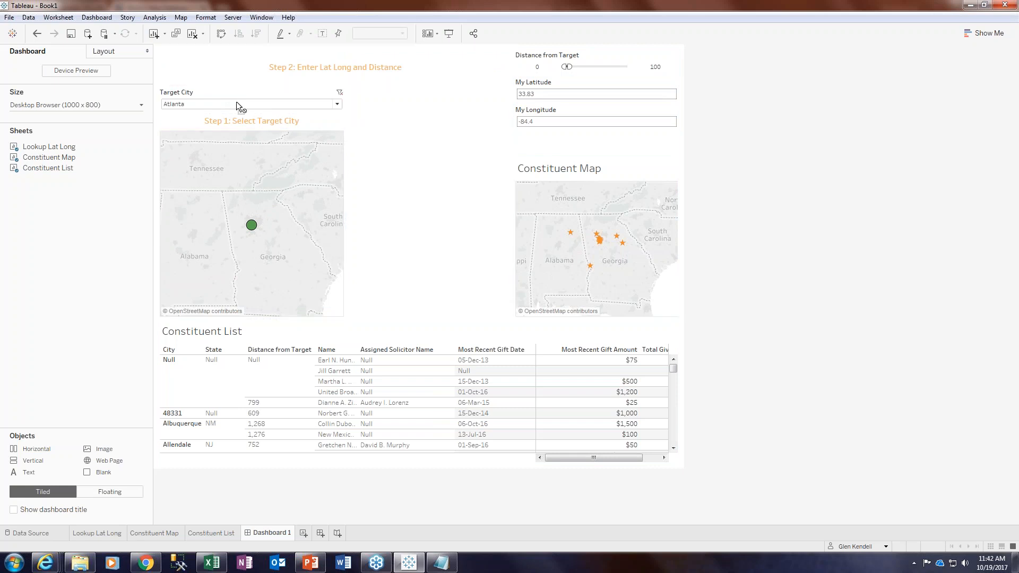
left_click(231, 102)
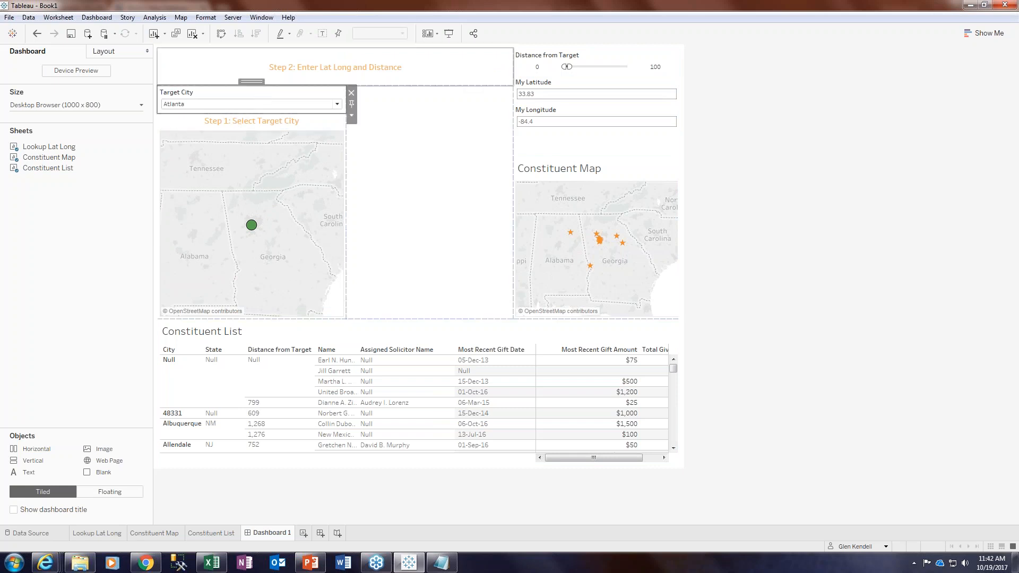
left_click_drag(252, 118, 246, 131)
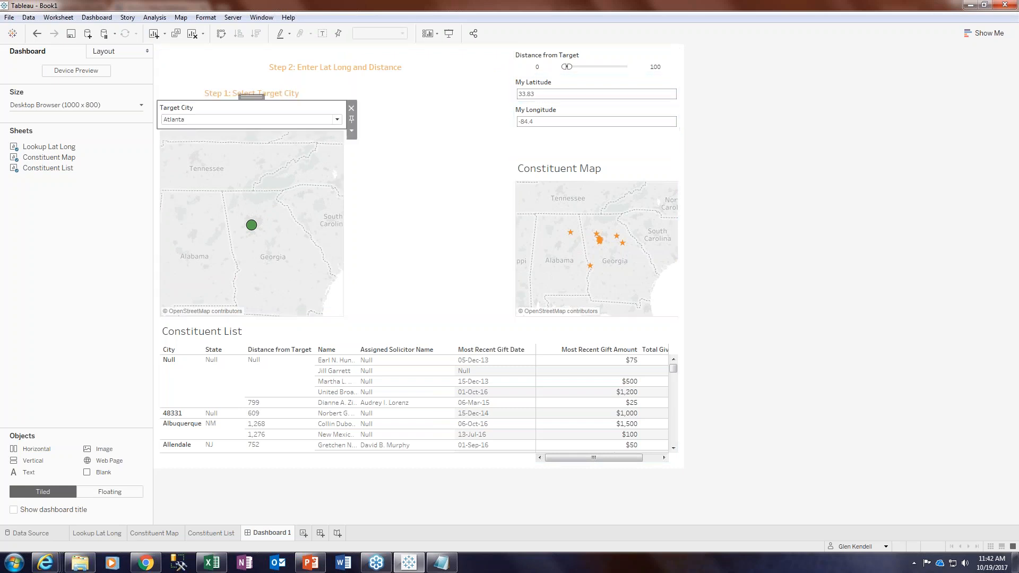
- Check the layout container around the Step 1 text, and move the Step 2 text into the empty container beside it
left_click(184, 94)
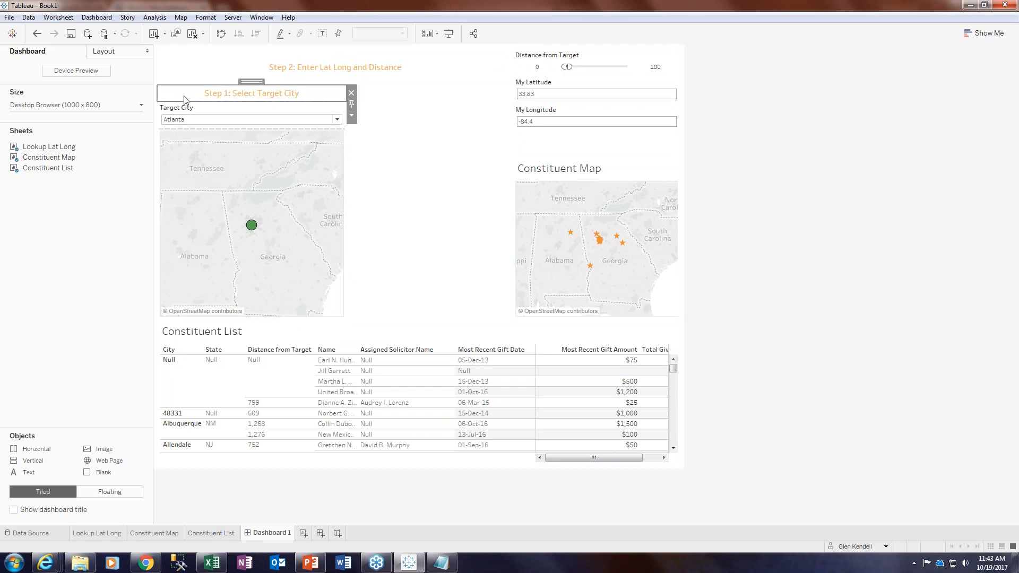
left_click(352, 116)
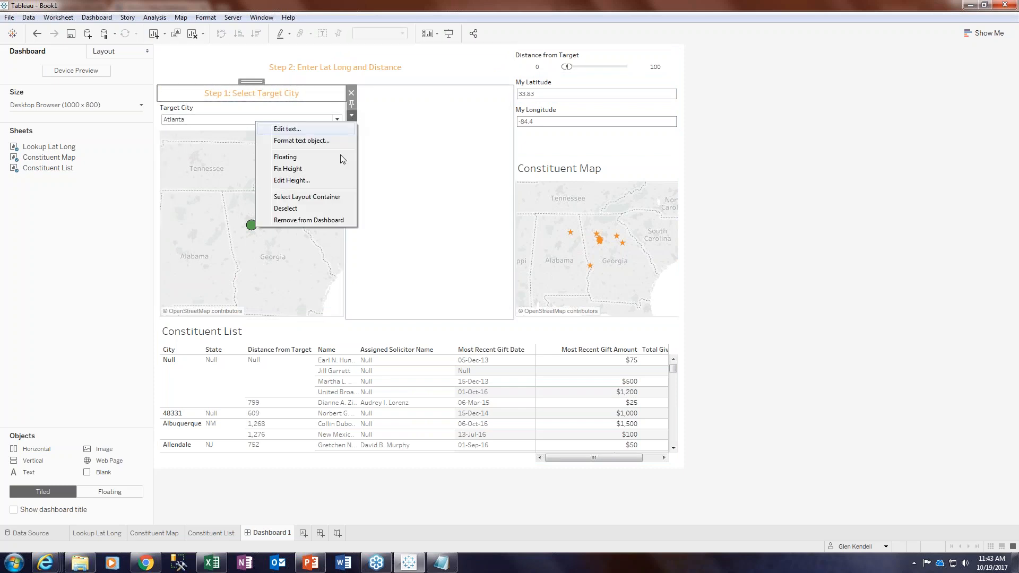
left_click(308, 197)
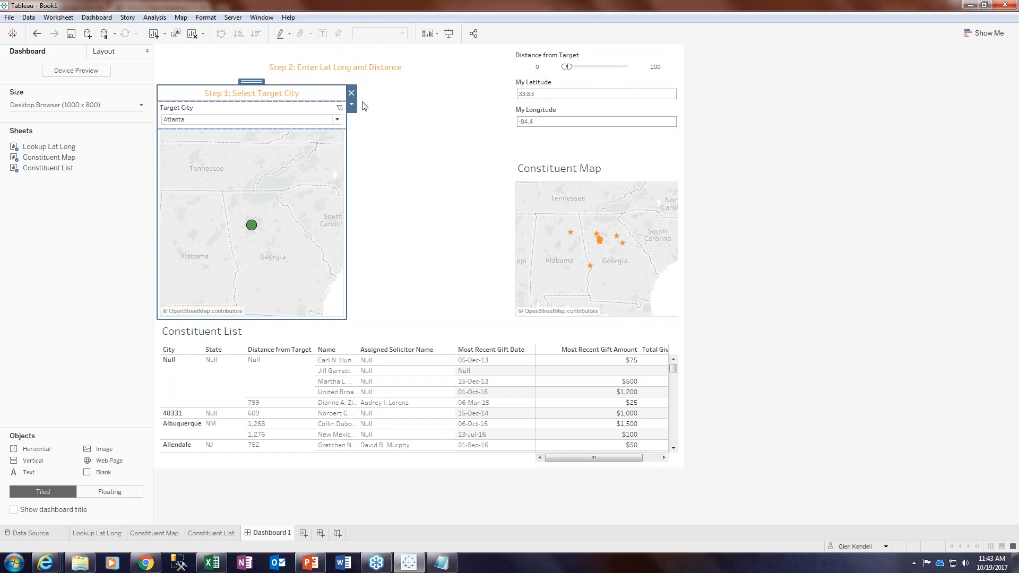
left_click(380, 98)
left_click(246, 56)
double_click(334, 50)
left_click(287, 61)
left_click_drag(330, 52, 403, 138)
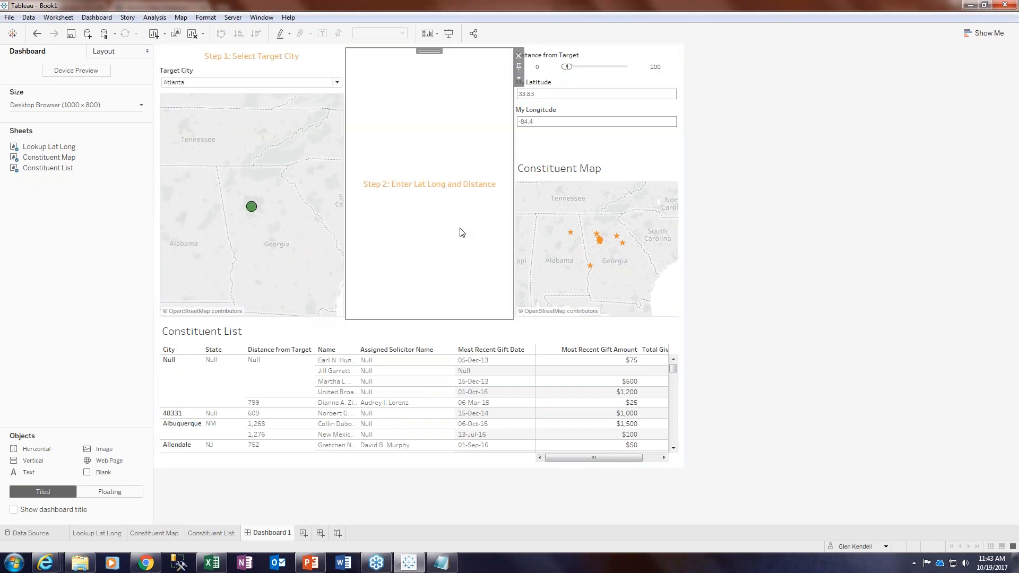
- Try to reduce the height of the Step 2 text from its lower edge, and undo the resize
left_click_drag(452, 318, 425, 171)
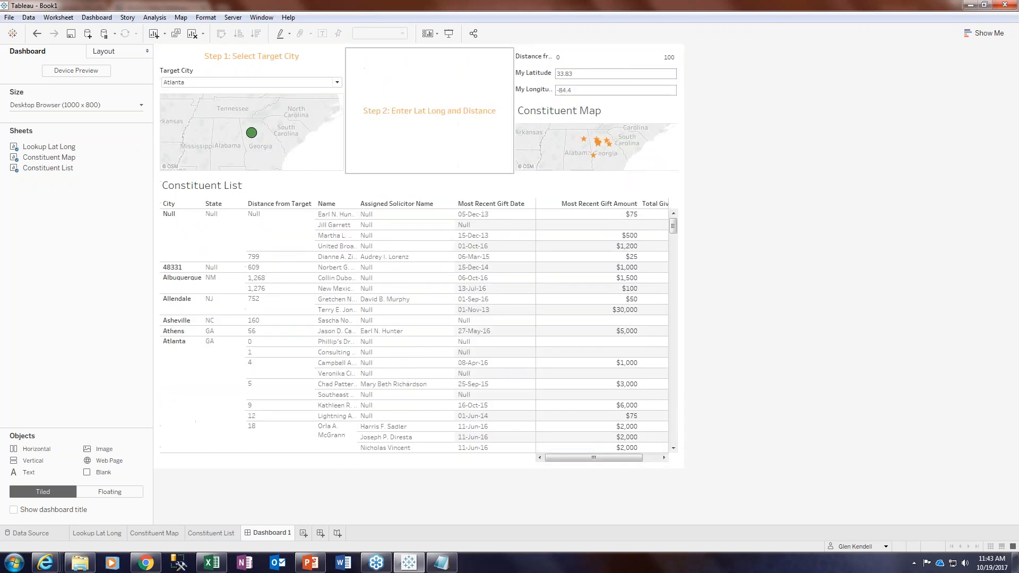
key("ctrl+z")
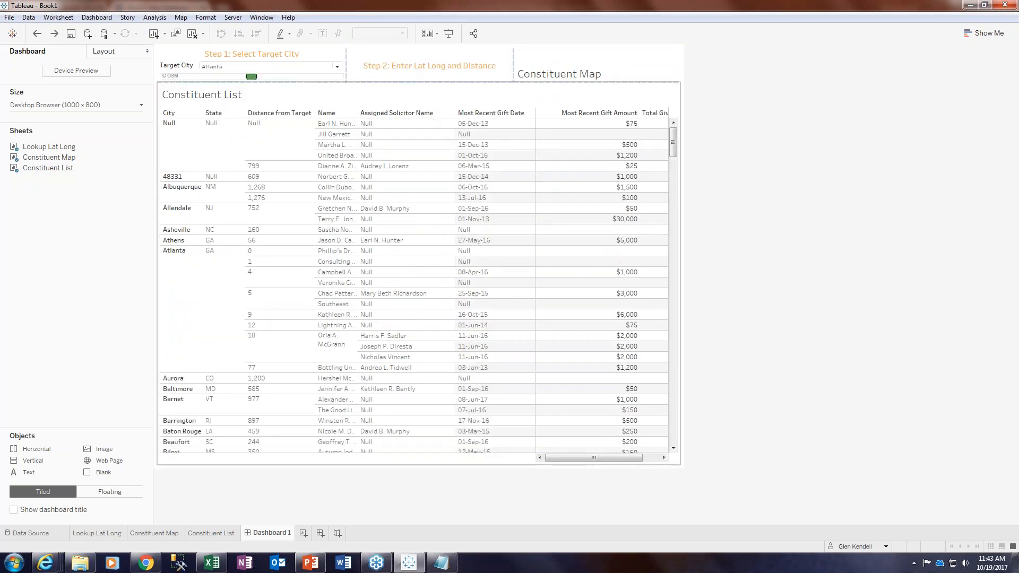
key("ctrl+y")
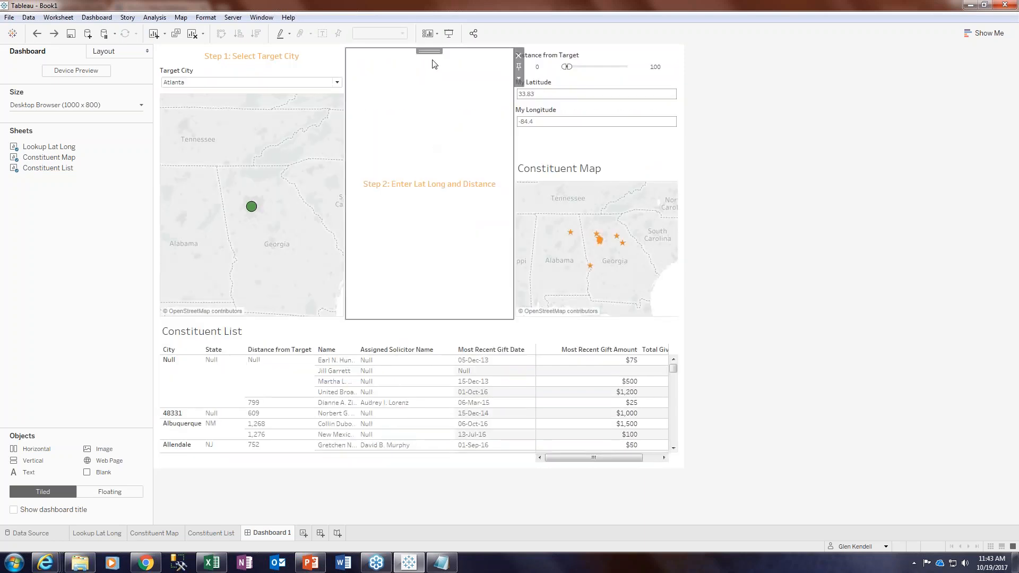
left_click(519, 78)
left_click(479, 159)
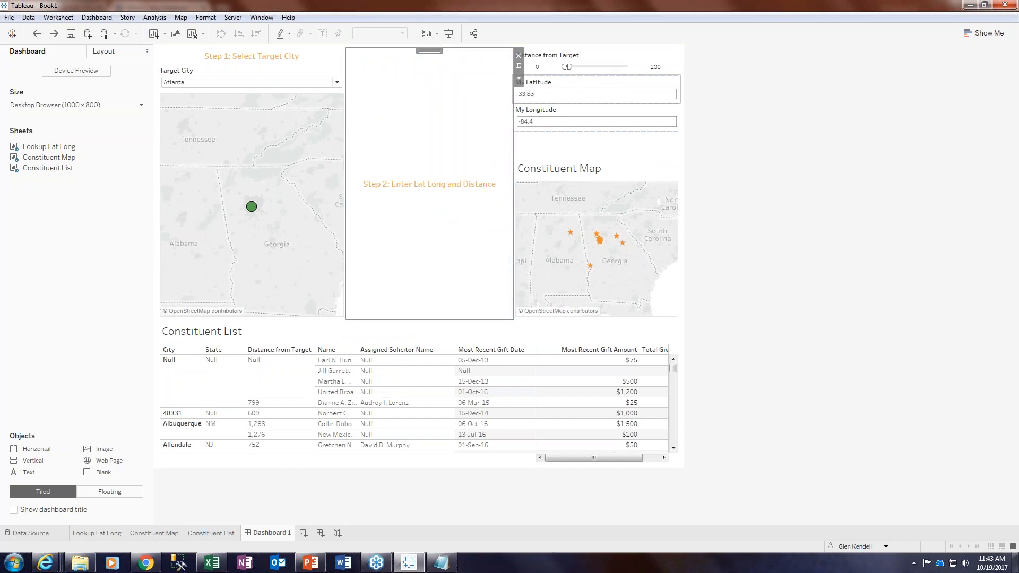
- Move the My Latitude parameter into the Step 2 container, below the Step 2 text
left_click(598, 63)
left_click(578, 85)
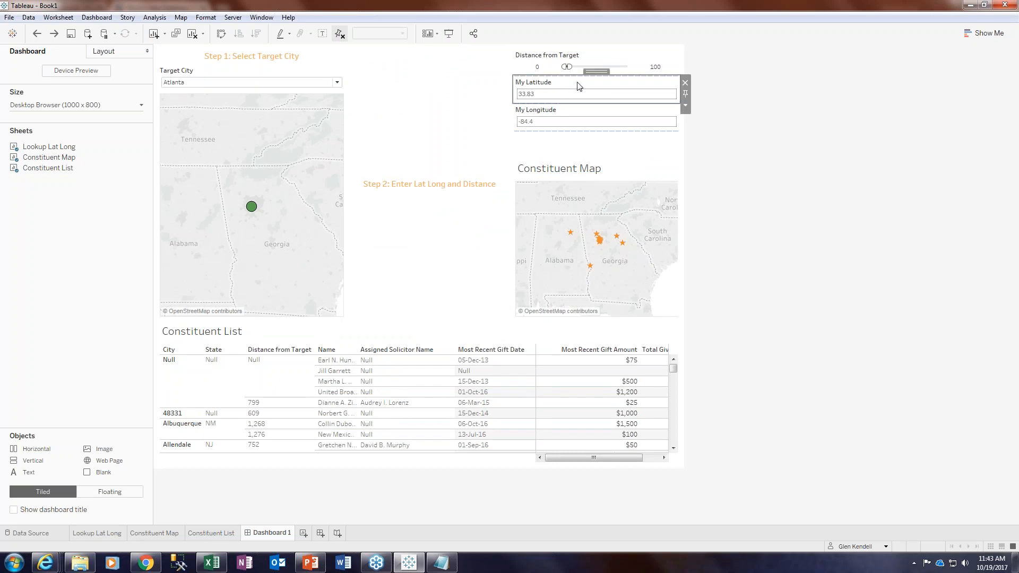
left_click_drag(596, 74, 425, 226)
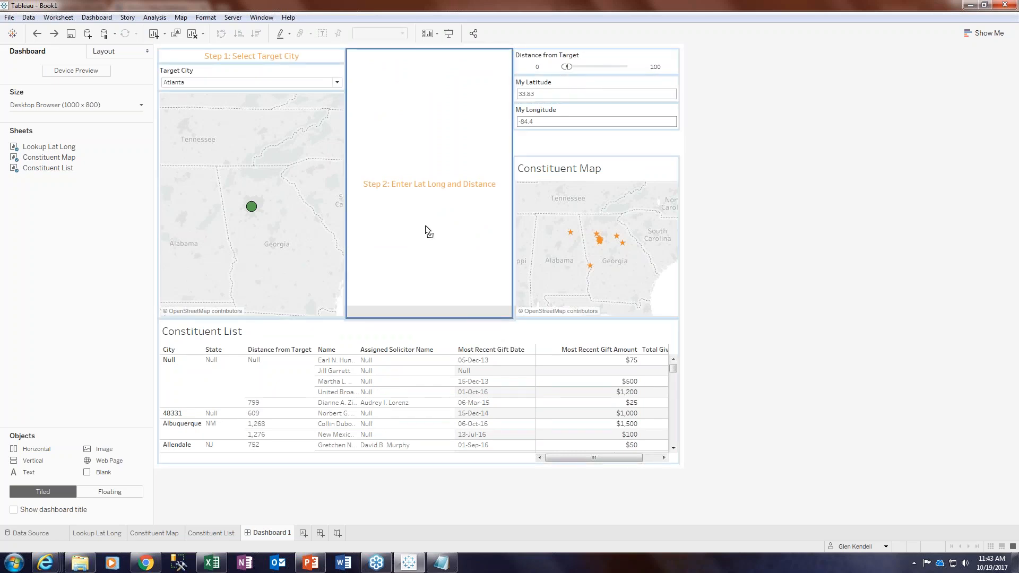
left_click_drag(413, 268, 434, 289)
- Move the My Longitude parameter and the Distance from Target slider below My Latitude in the Step 2 container
left_click(592, 89)
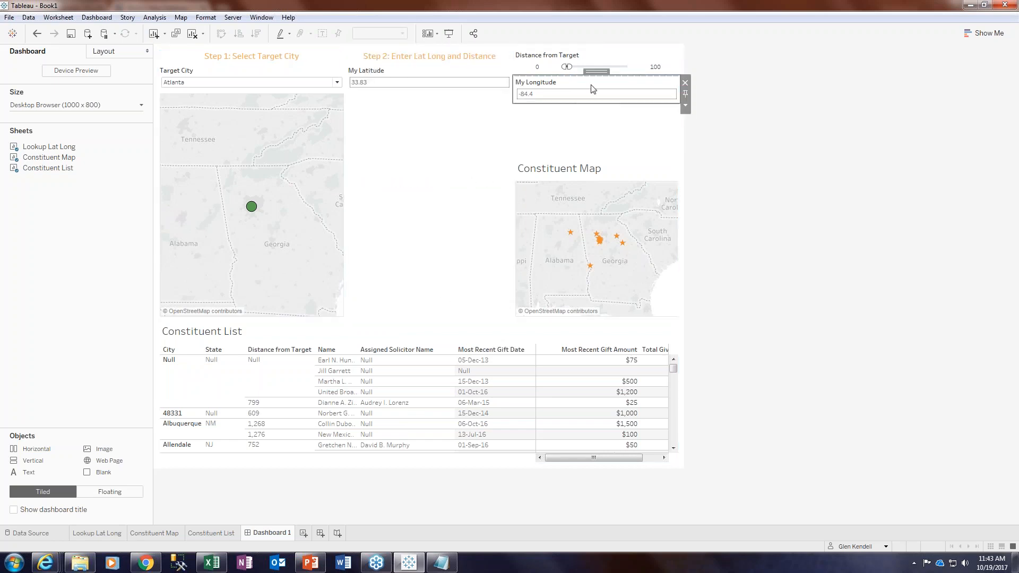
mouse_move(595, 73)
left_mouse_down()
mouse_move(499, 79)
mouse_move(507, 120)
mouse_move(419, 83)
left_mouse_up()
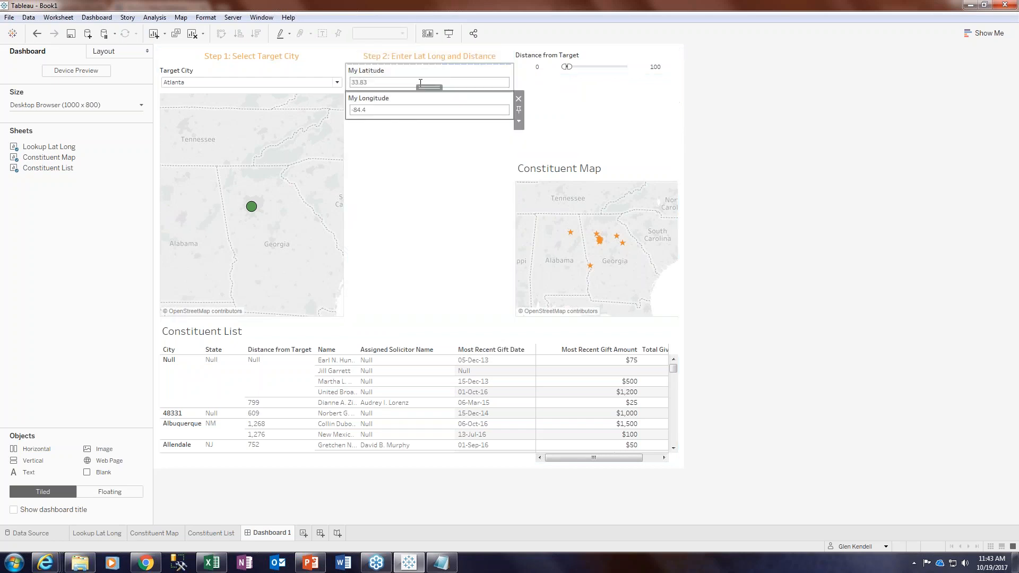
left_click(593, 59)
left_click_drag(593, 53, 434, 125)
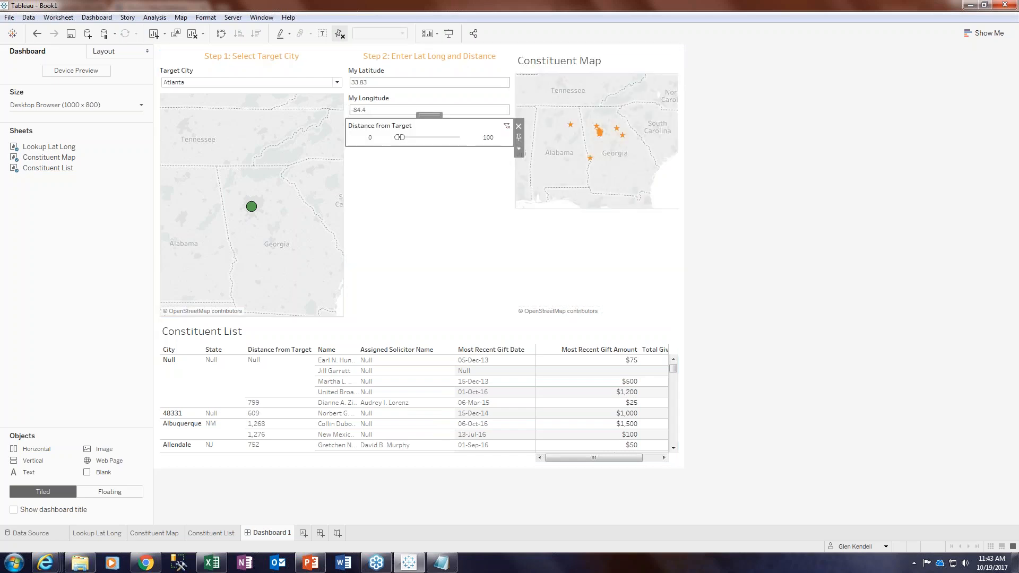
- Try to place the My Longitude parameter beside My Latitude, and undo the move
left_click(415, 100)
left_click(366, 110)
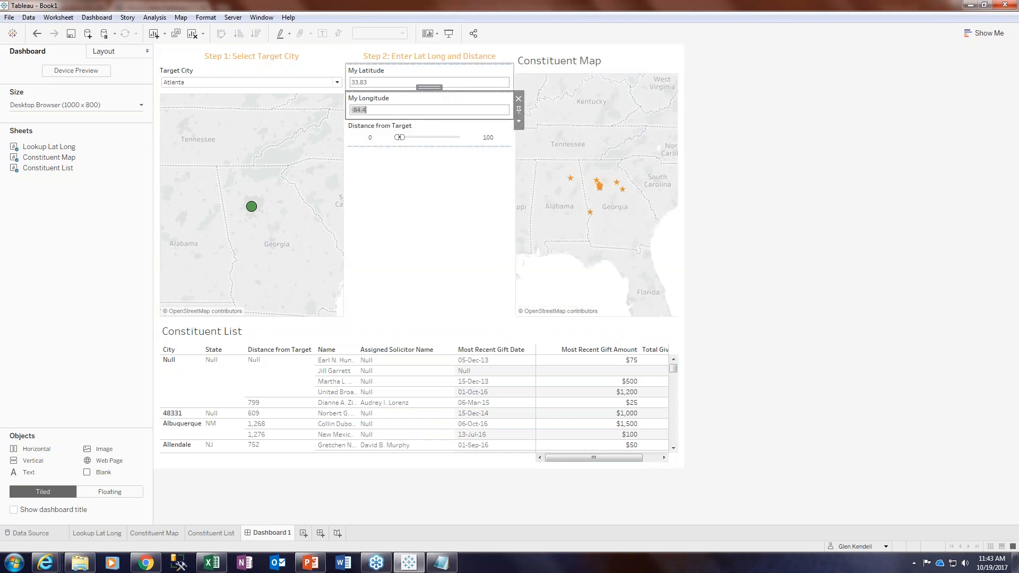
mouse_move(430, 87)
left_mouse_down()
mouse_move(512, 82)
mouse_move(491, 70)
mouse_move(501, 80)
left_mouse_up()
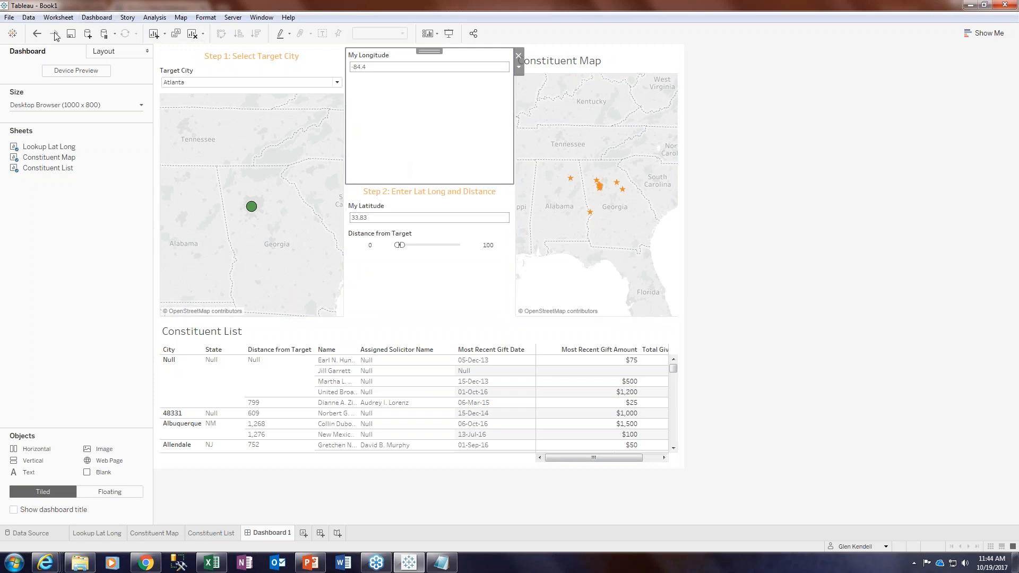
left_click(36, 33)
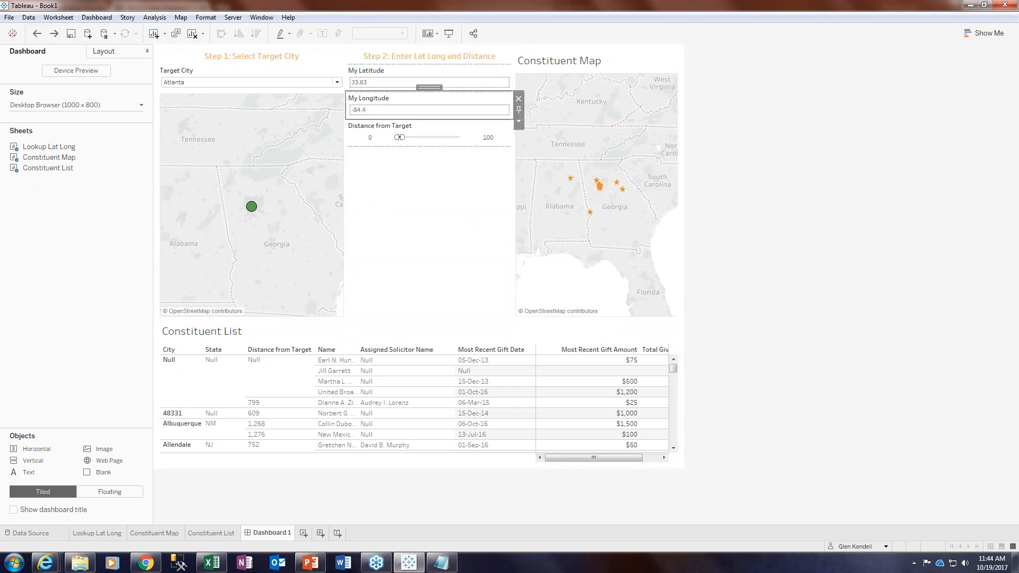
- Make the Step 2 text slightly taller, and lower the upper edge of the Lookup Lat Long map to leave space under Target City
left_click(493, 69)
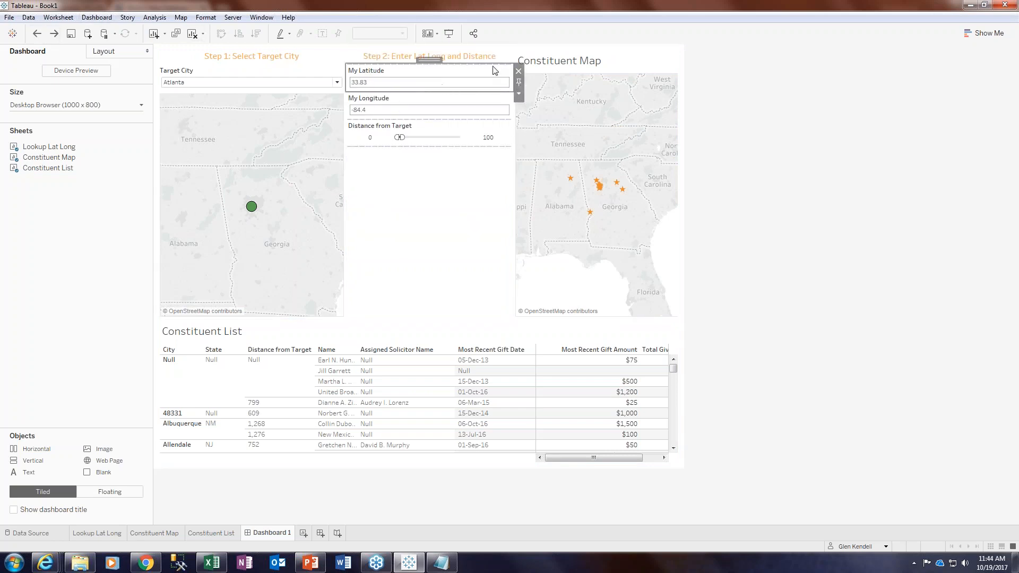
left_click(519, 96)
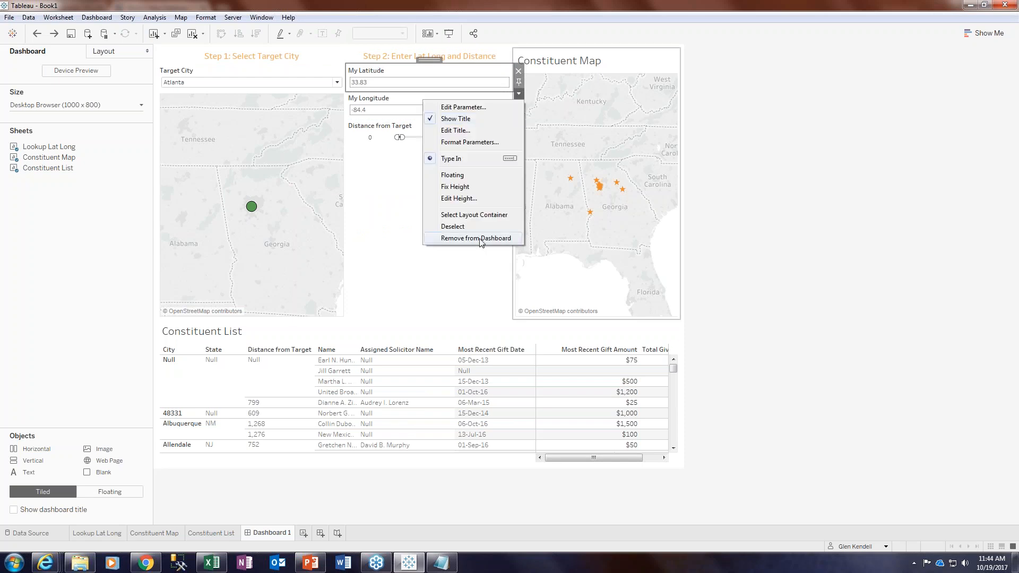
left_click(478, 215)
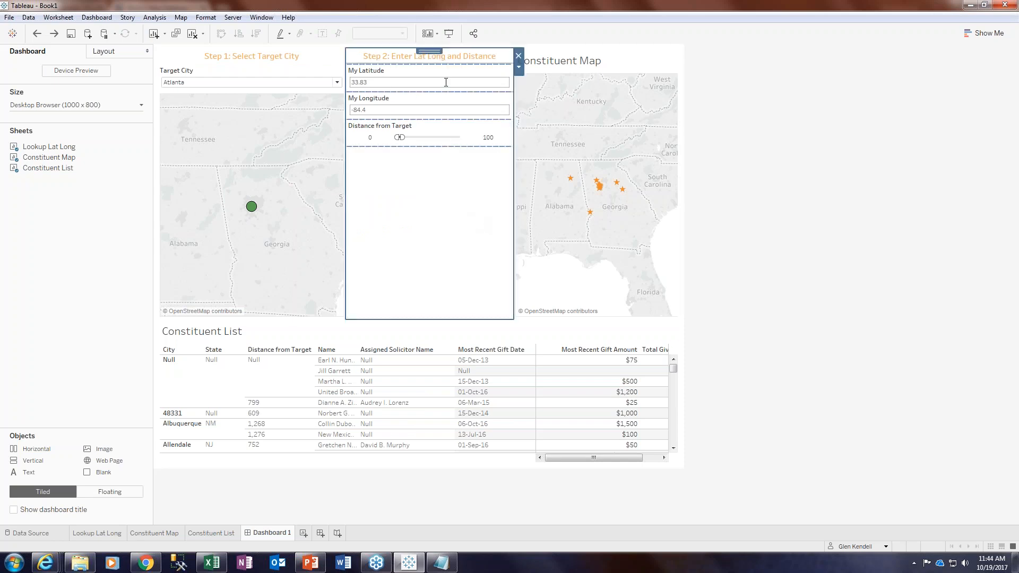
left_click_drag(432, 63, 431, 78)
left_click(403, 88)
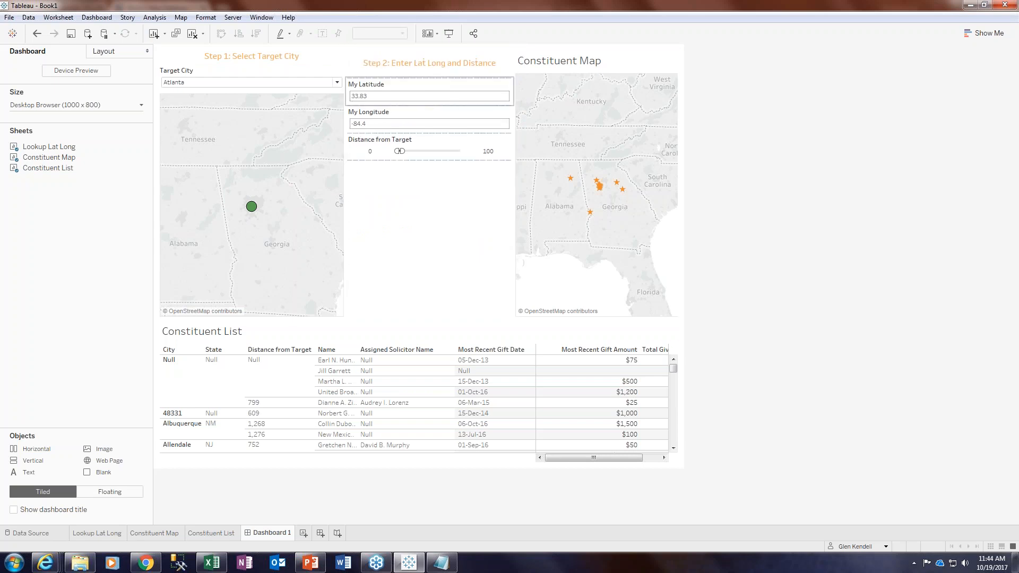
left_click_drag(308, 92, 305, 134)
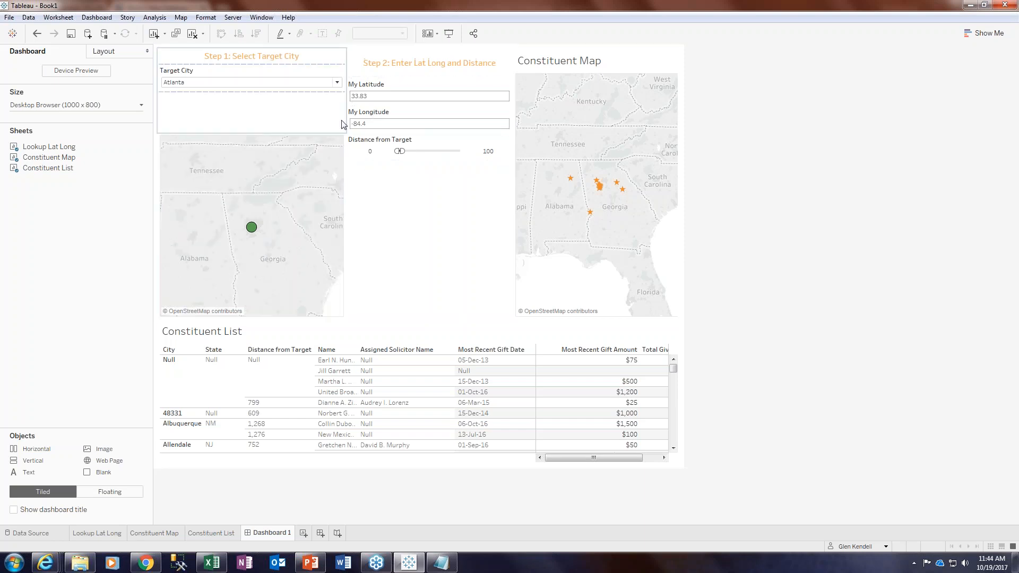
- Move the Constituent Map below the Distance from Target slider in the Step 2 container, and hide the map's title
left_click(573, 91)
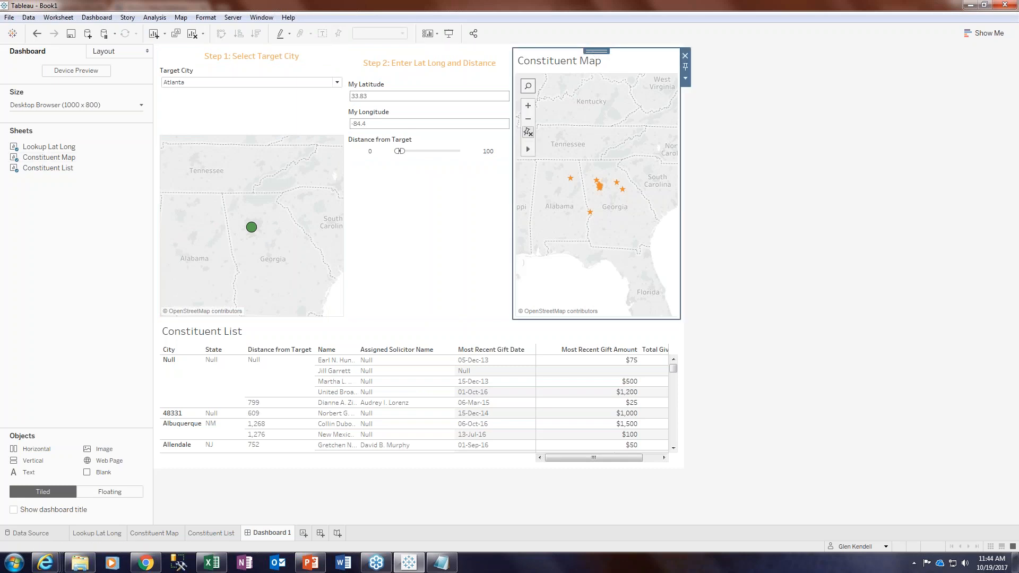
left_click(615, 72)
left_click_drag(599, 51, 448, 218)
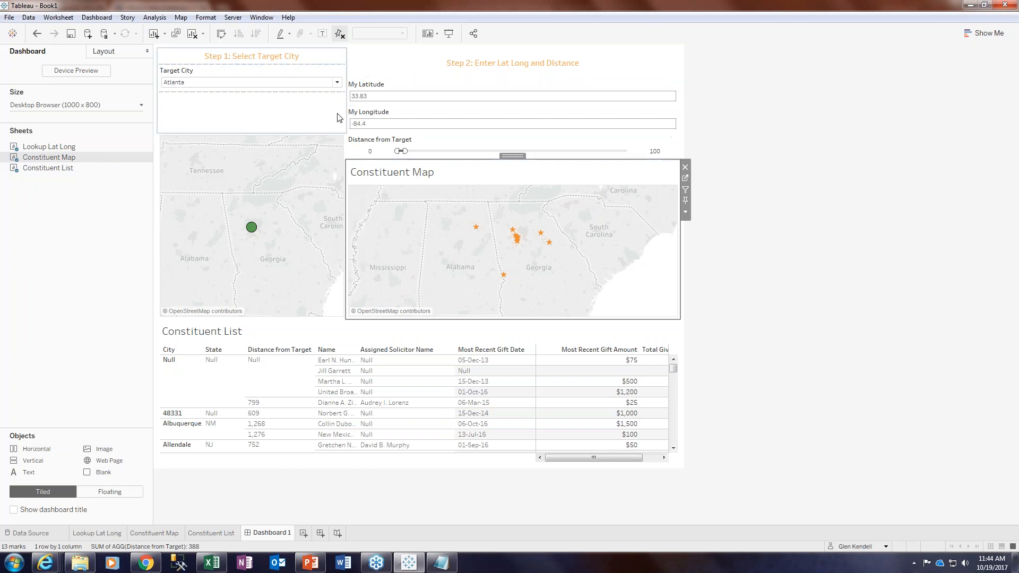
left_click(492, 124)
left_click_drag(510, 99, 446, 103)
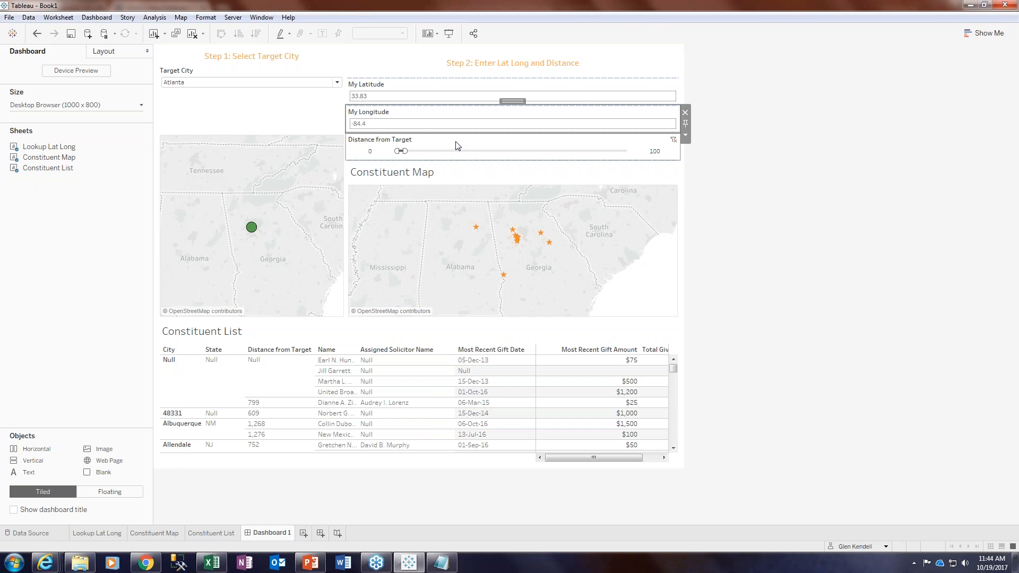
right_click(412, 177)
left_click(433, 203)
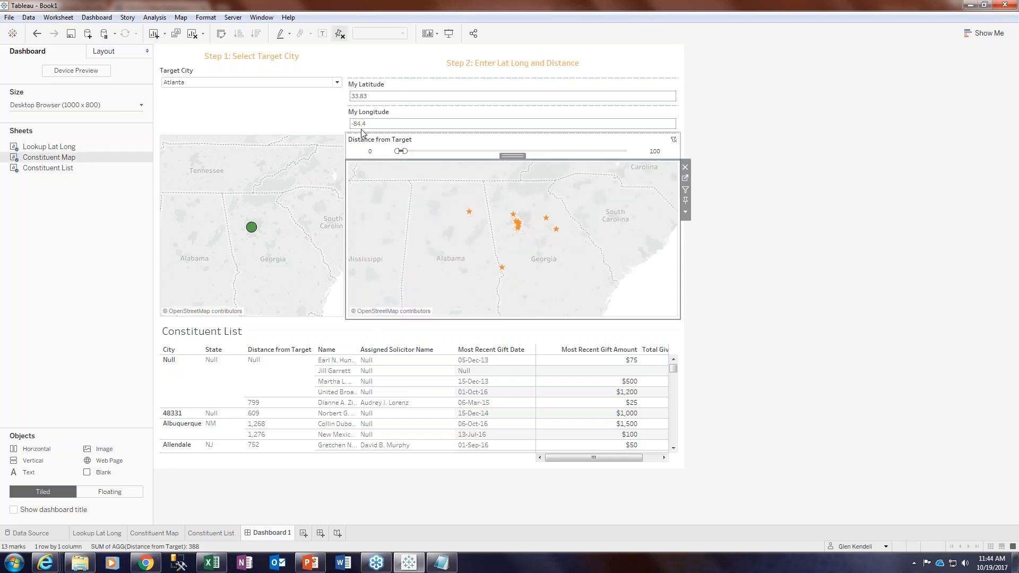
left_click(299, 130)
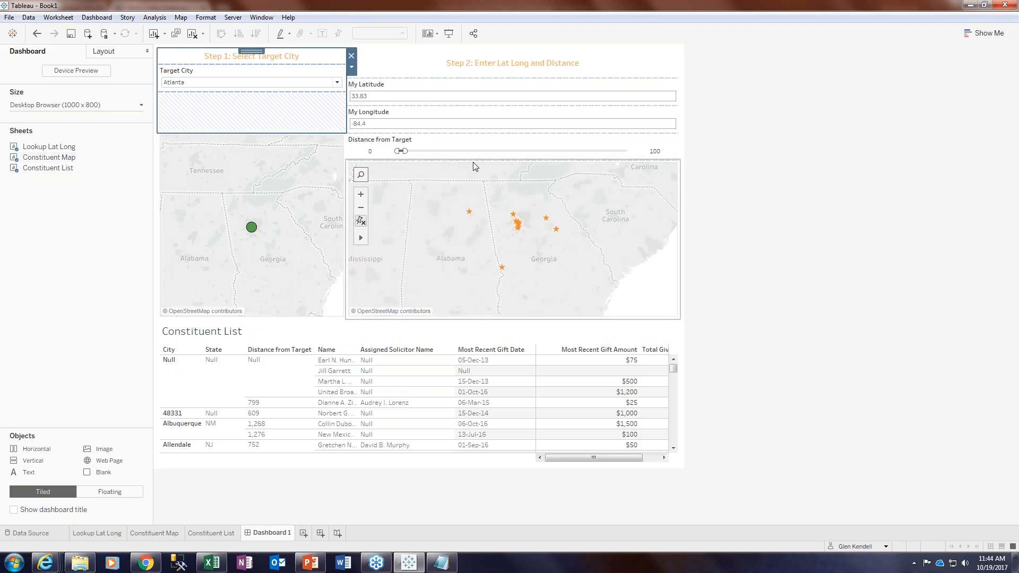
- Move the Distance from Target slider above My Longitude, and add an empty layout container beside the Step 2 column
left_click(482, 138)
left_click_drag(516, 130, 646, 105)
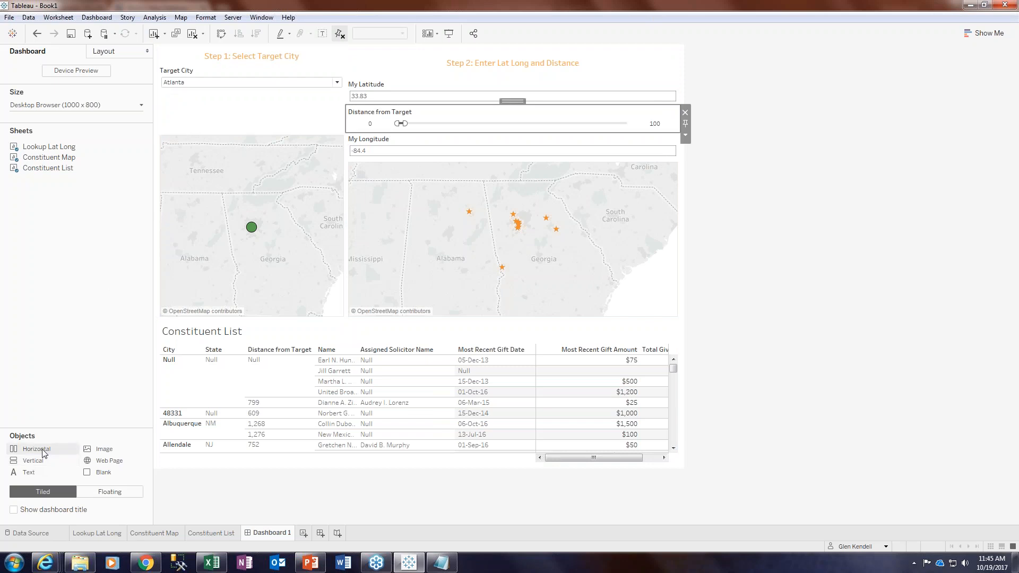
left_click_drag(32, 461, 677, 183)
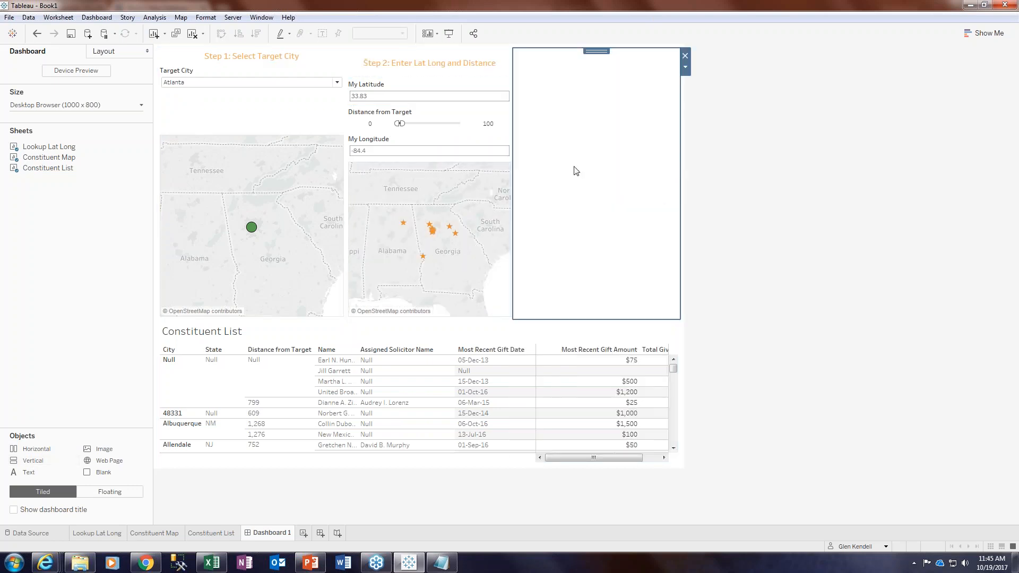
- Move the My Latitude and My Longitude parameters out of the Step 2 column into the new container area
left_click(410, 81)
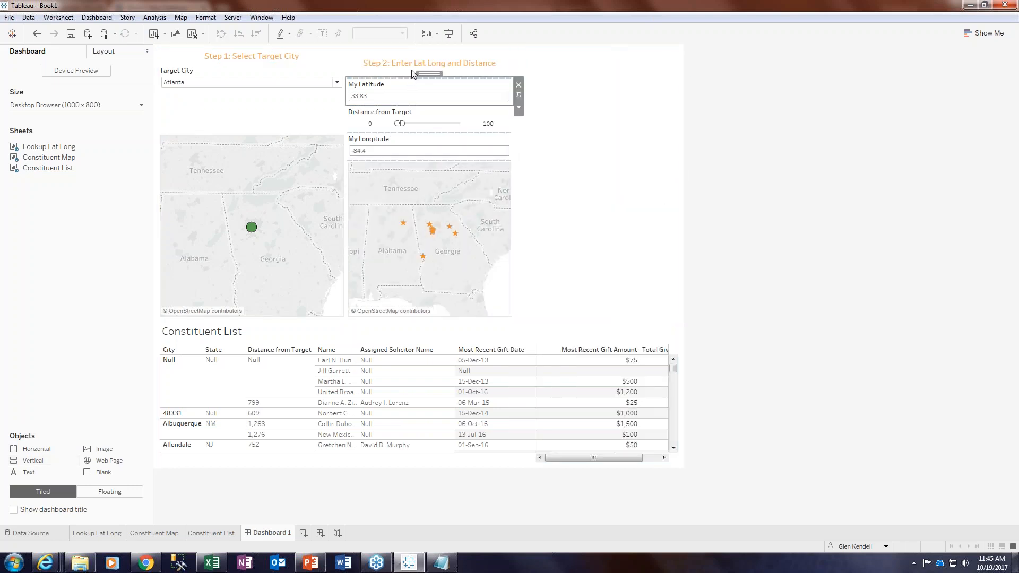
left_click_drag(426, 72, 534, 103)
left_click(420, 91)
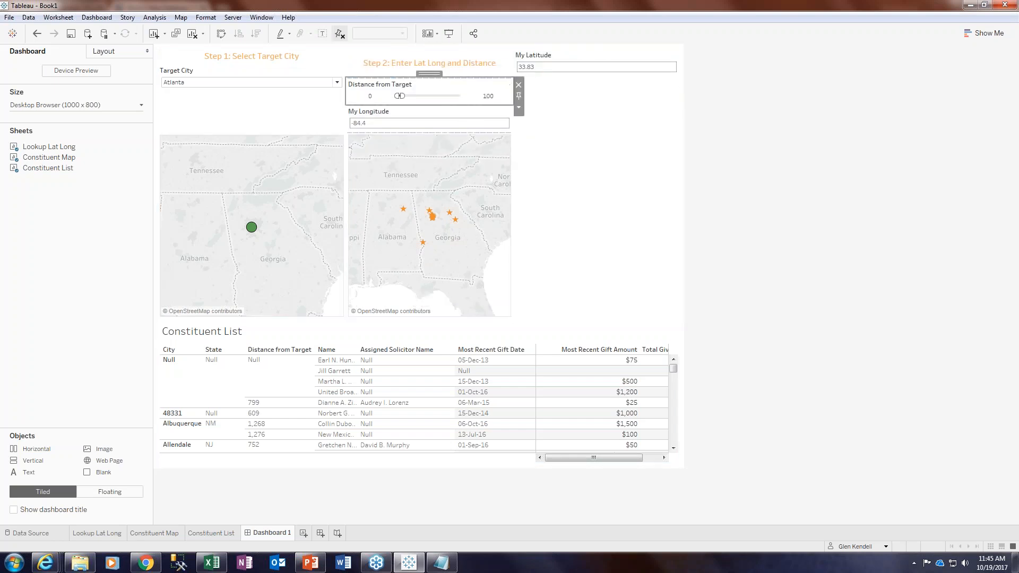
left_click(412, 111)
mouse_move(429, 106)
left_mouse_down()
mouse_move(617, 62)
mouse_move(518, 89)
mouse_move(575, 68)
mouse_move(527, 61)
mouse_move(538, 58)
left_mouse_up()
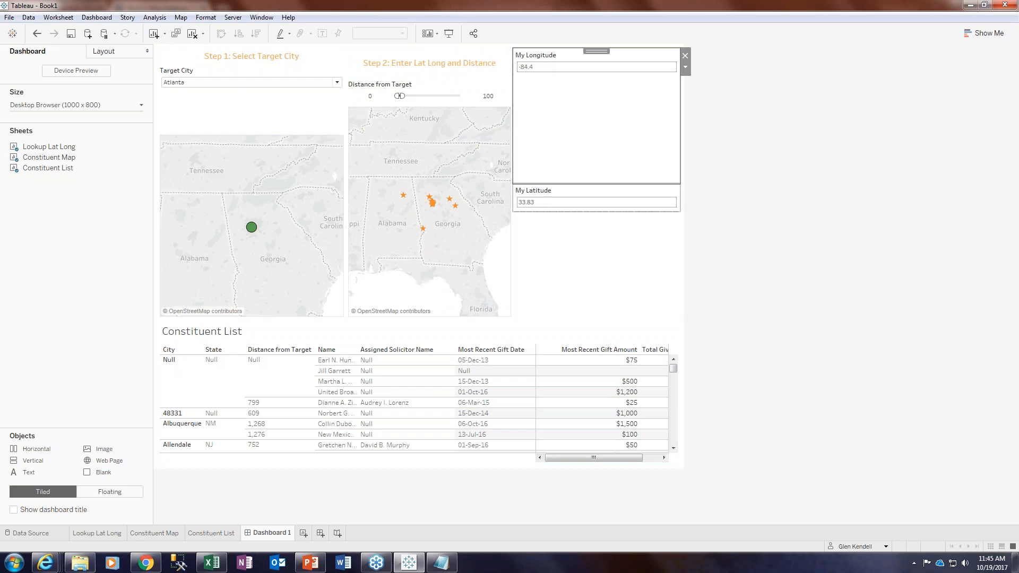
- Rearrange the two coordinate parameters side by side, with My Latitude after My Longitude
left_click(597, 191)
left_click_drag(589, 179, 605, 136)
left_click_drag(600, 118, 600, 118)
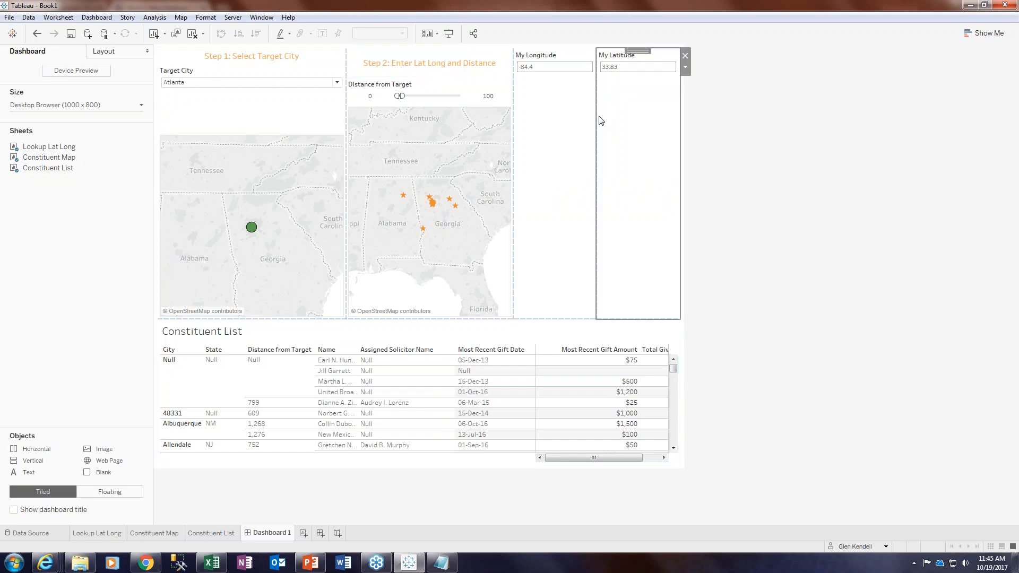
- Try to move the Distance from Target slider in with the My Longitude and My Latitude parameters, and undo its placement between them
left_click(427, 89)
left_click_drag(429, 73, 595, 305)
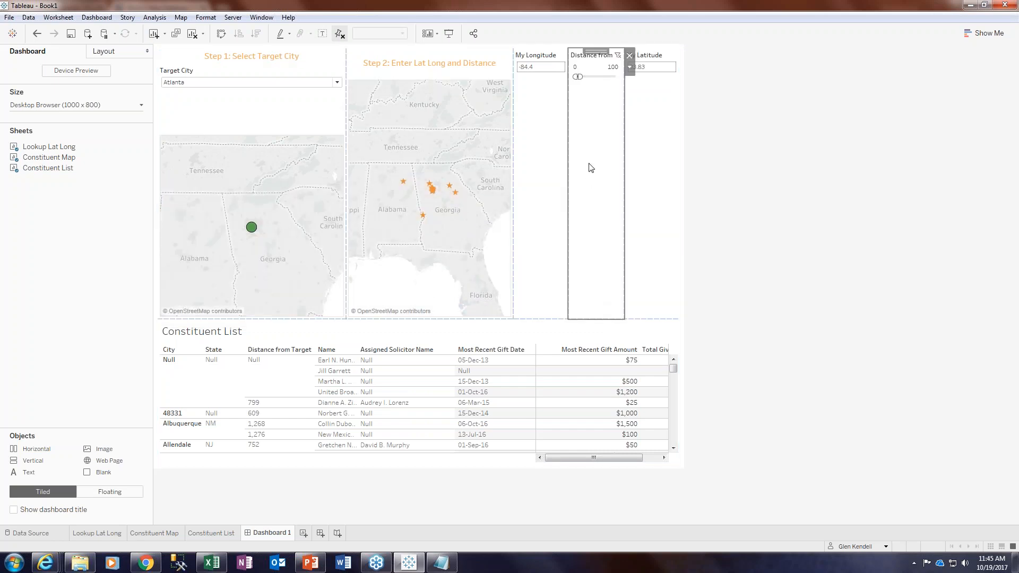
left_click(37, 34)
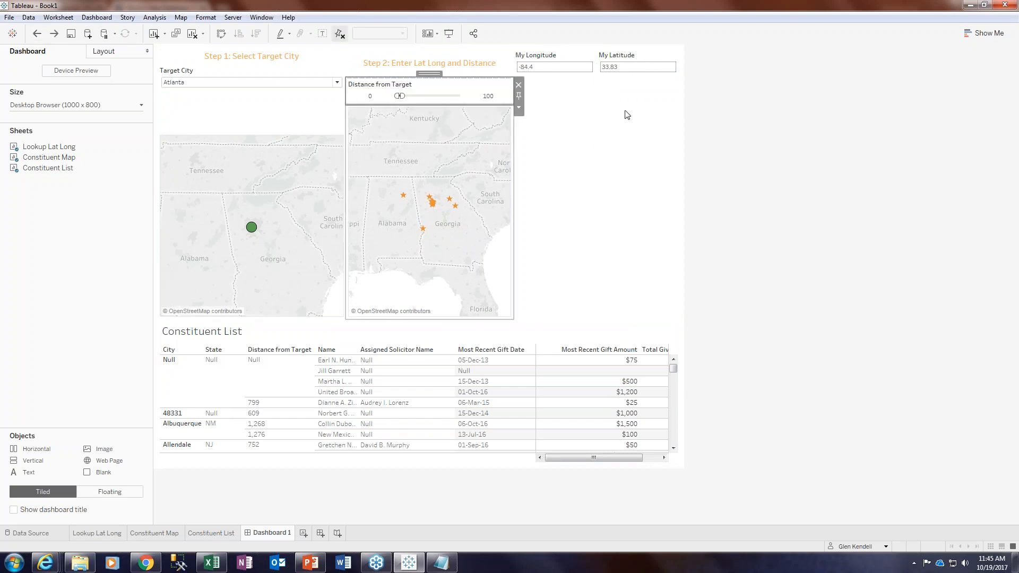
left_click_drag(425, 72, 531, 65)
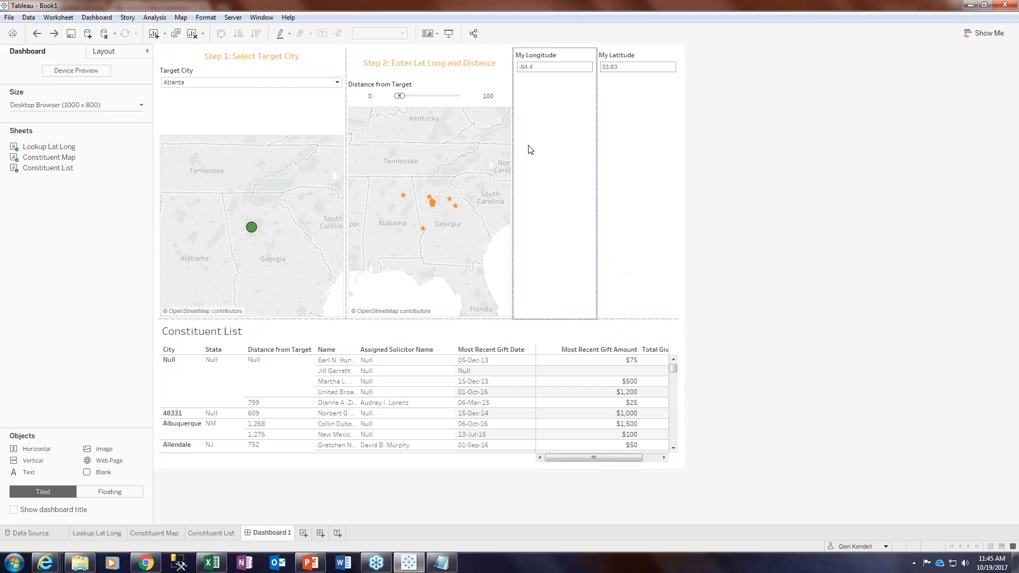
- Move the My Longitude and My Latitude parameters back into the Step 2 column, stacked above the Distance from Target slider
left_click(423, 68)
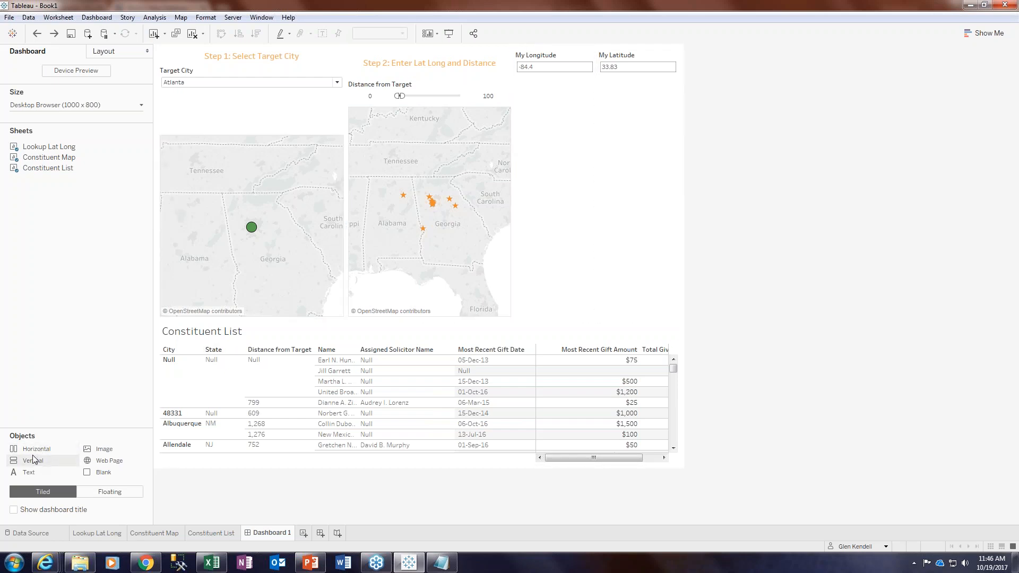
left_click_drag(34, 459, 622, 166)
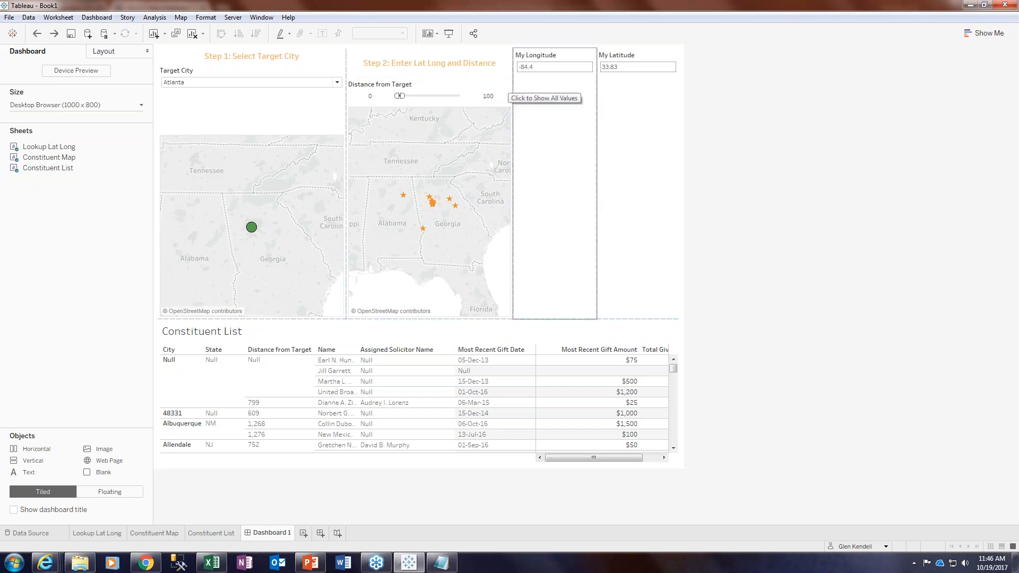
left_click(535, 66)
left_click(433, 91)
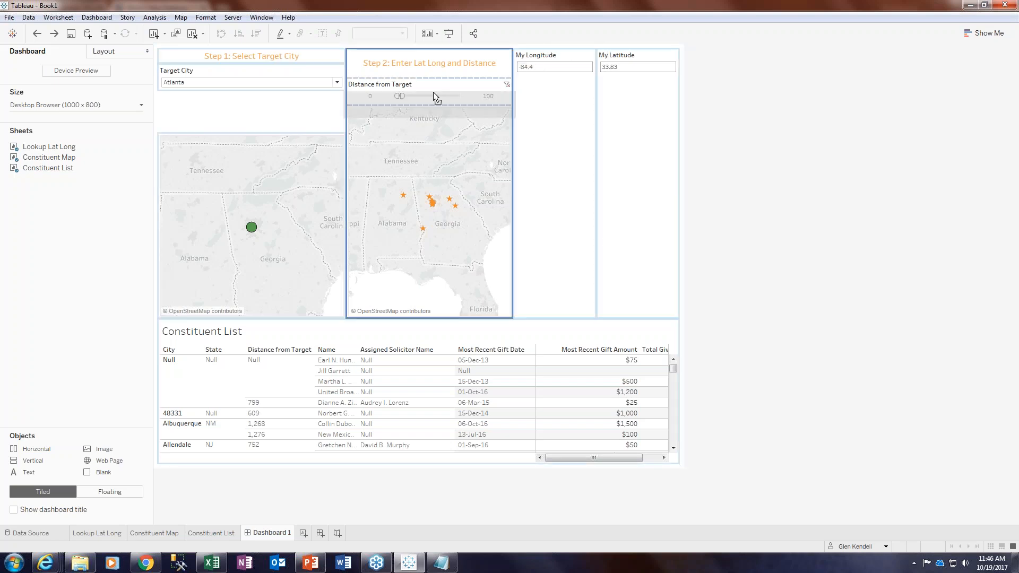
left_click_drag(433, 86, 433, 87)
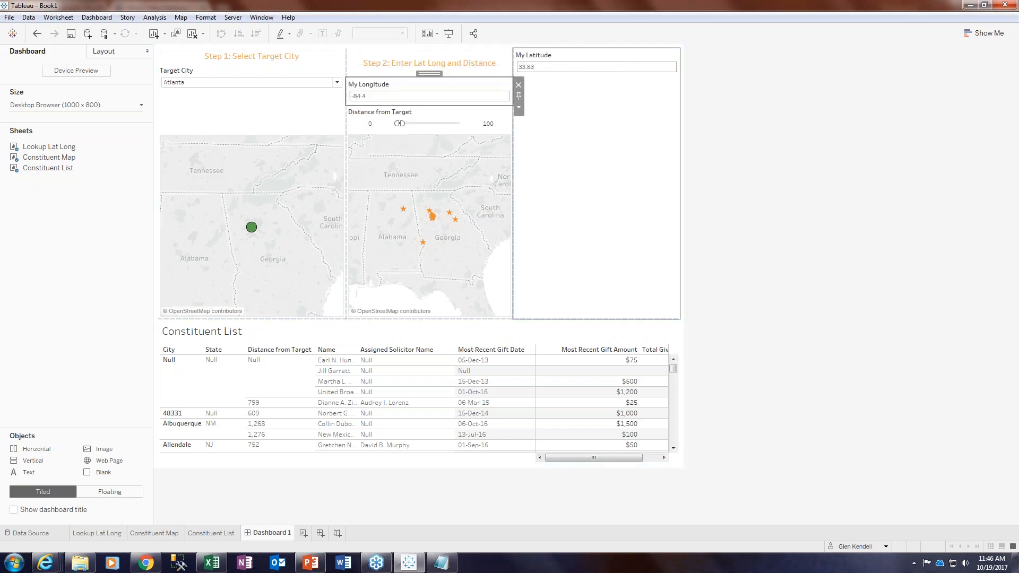
left_click(607, 57)
left_click_drag(607, 56, 437, 110)
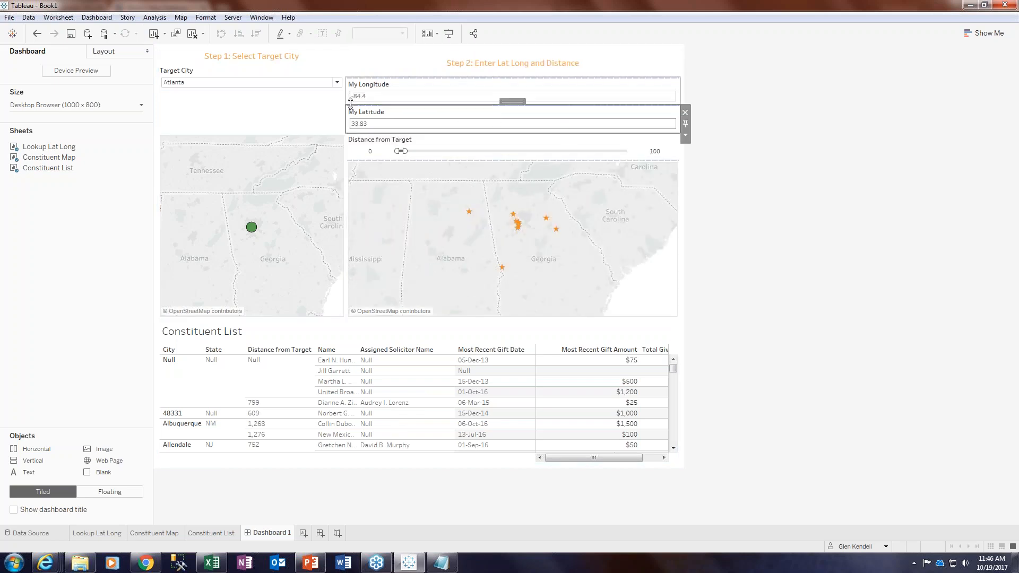
- Extend the Step 1 map upward towards the Target City filter, and place My Latitude above My Longitude
left_click_drag(313, 132, 311, 107)
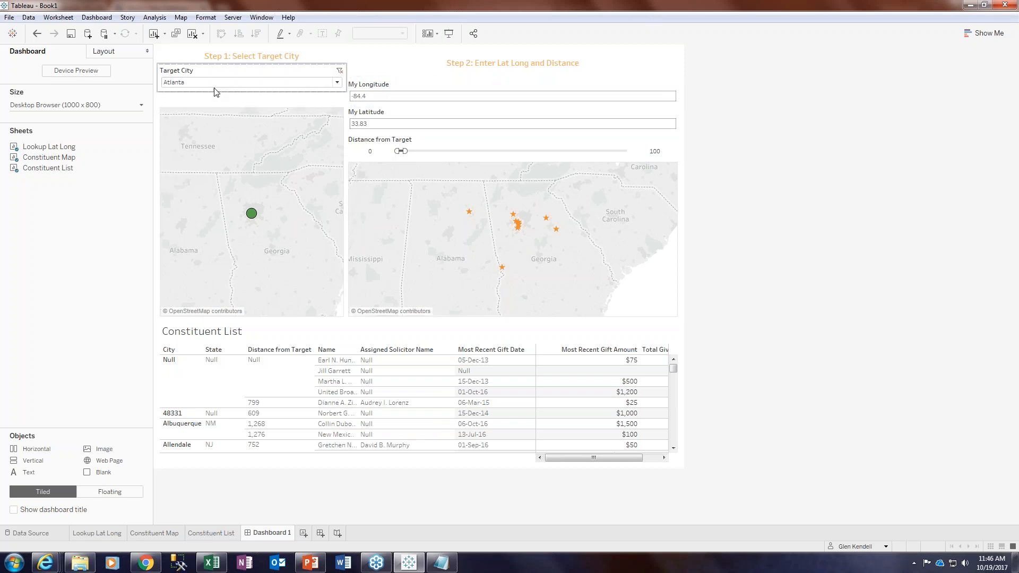
mouse_move(252, 215)
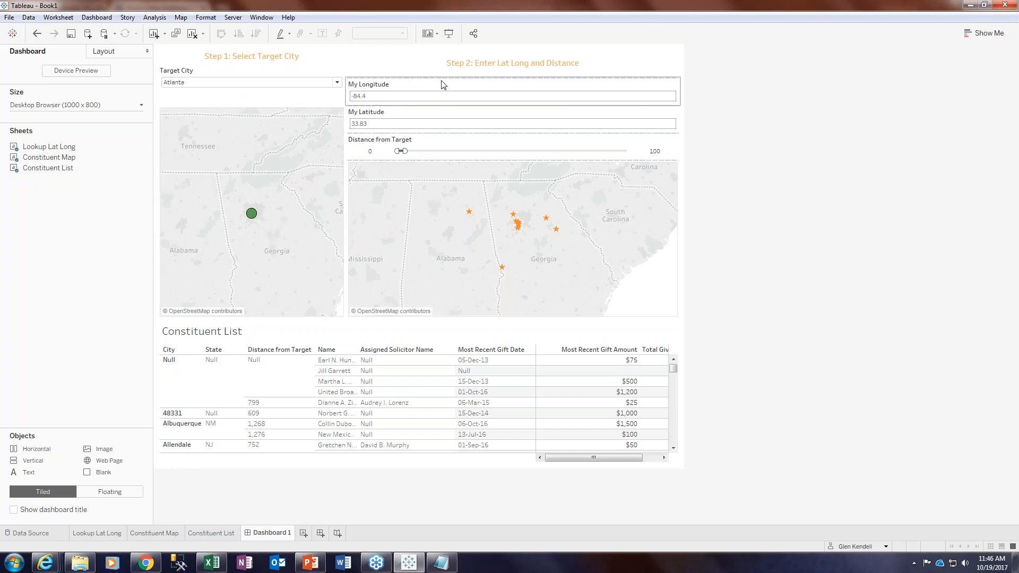
left_click(432, 120)
left_click_drag(511, 100, 508, 86)
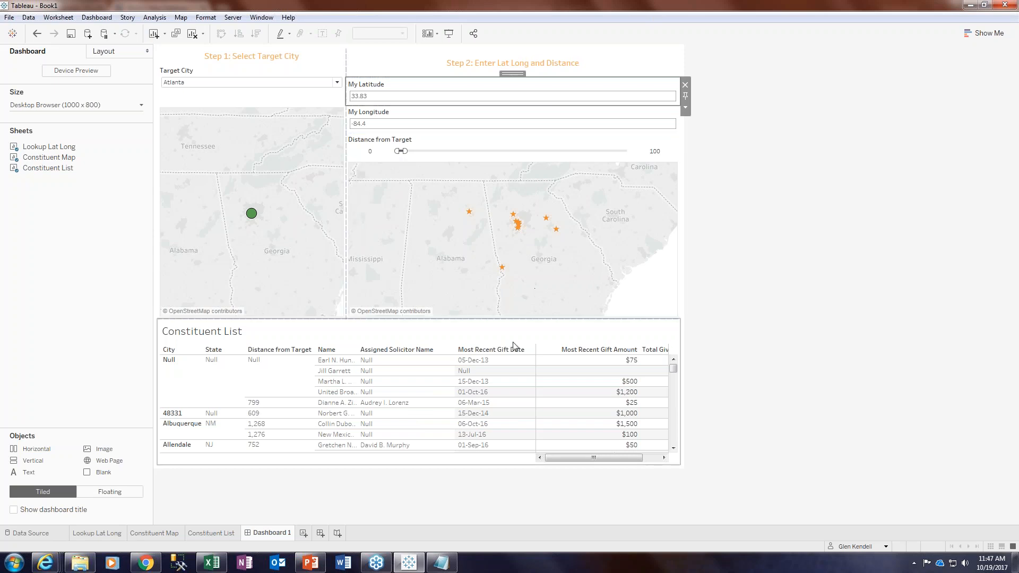
- Make the Constituent Map act as a filter on the dashboard, and check that the option is enabled
left_click(631, 242)
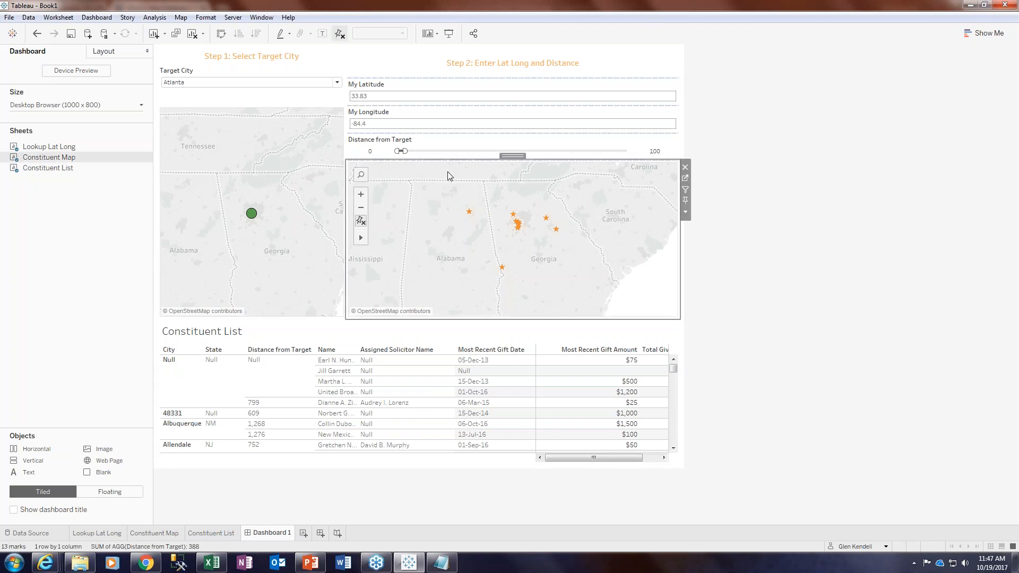
left_click(685, 213)
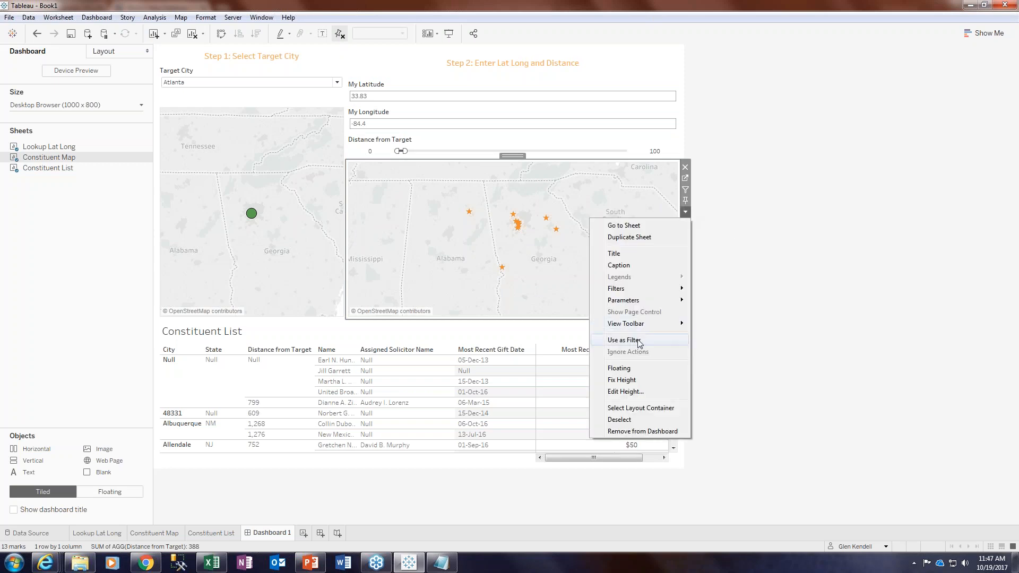
left_click(639, 342)
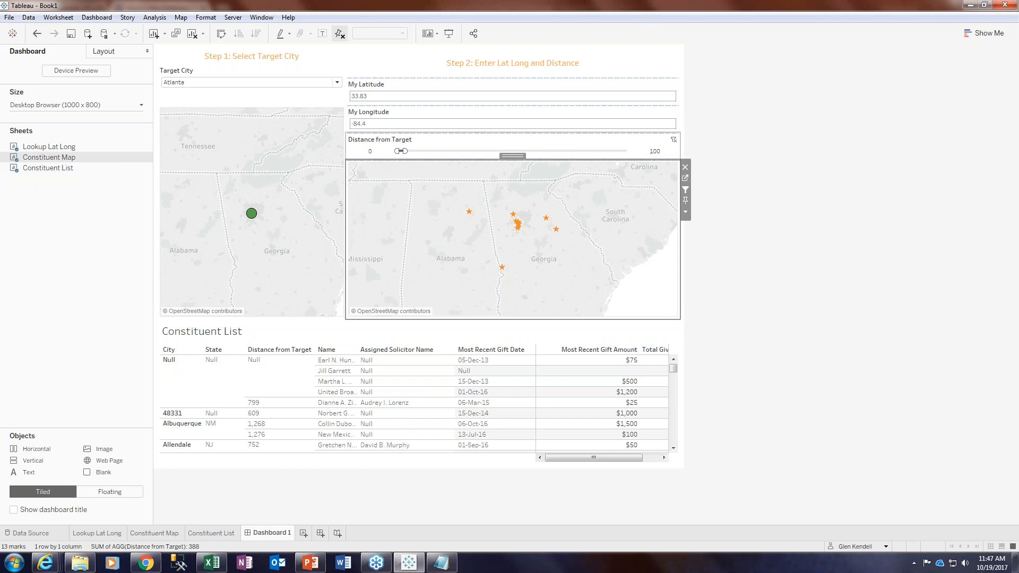
mouse_move(469, 212)
mouse_move(514, 215)
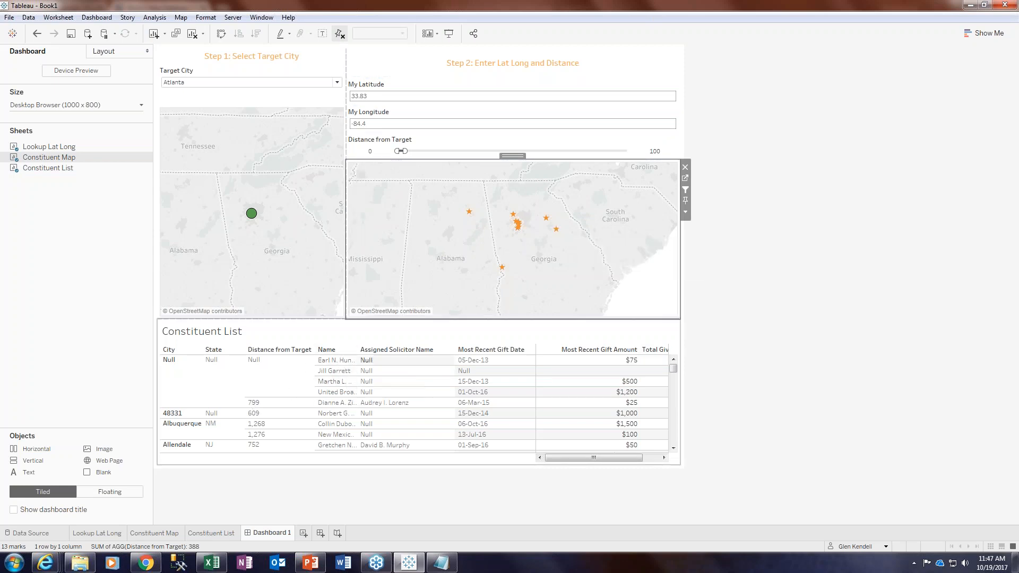
left_click(686, 214)
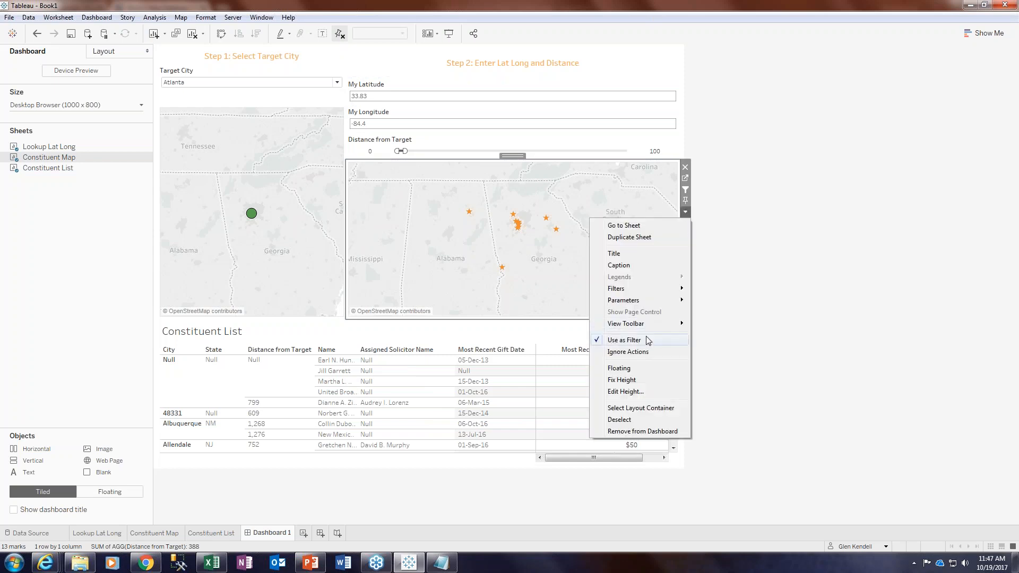
left_click(557, 274)
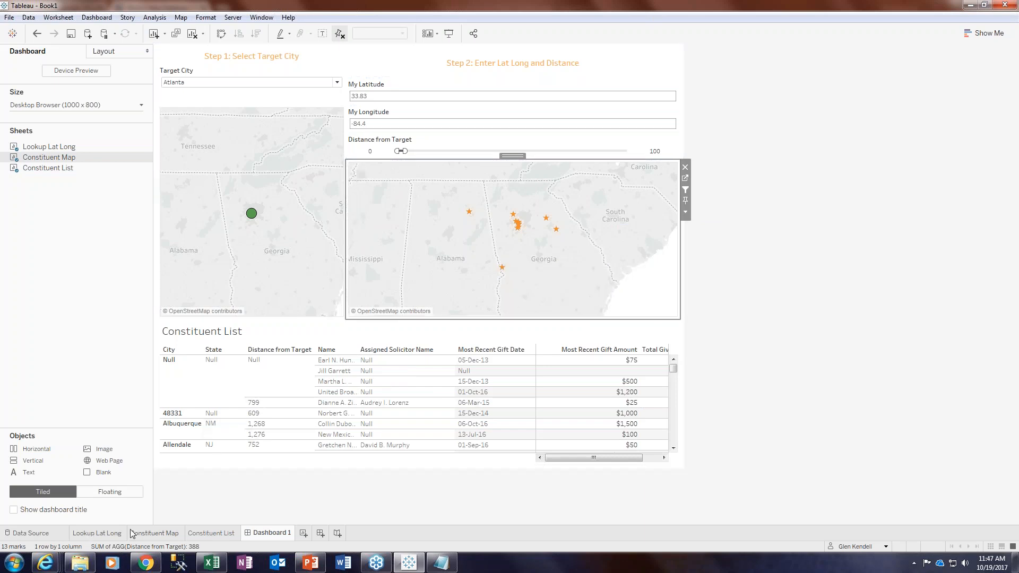
- Apply the Constituent Map's Distance from Target filter to all worksheets using this data source, and check it on the Constituent List sheet
left_click(148, 534)
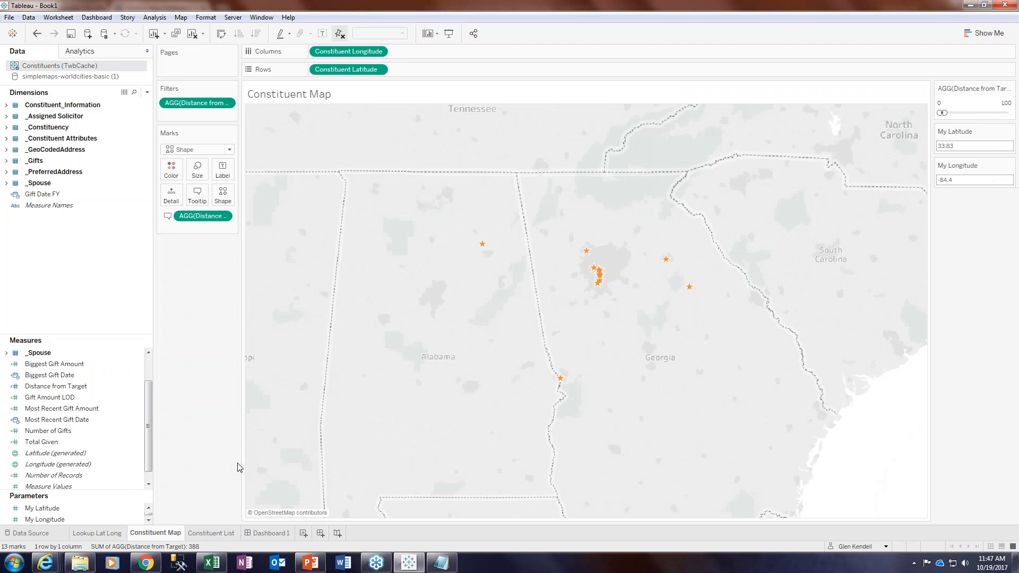
left_click(228, 104)
mouse_move(231, 157)
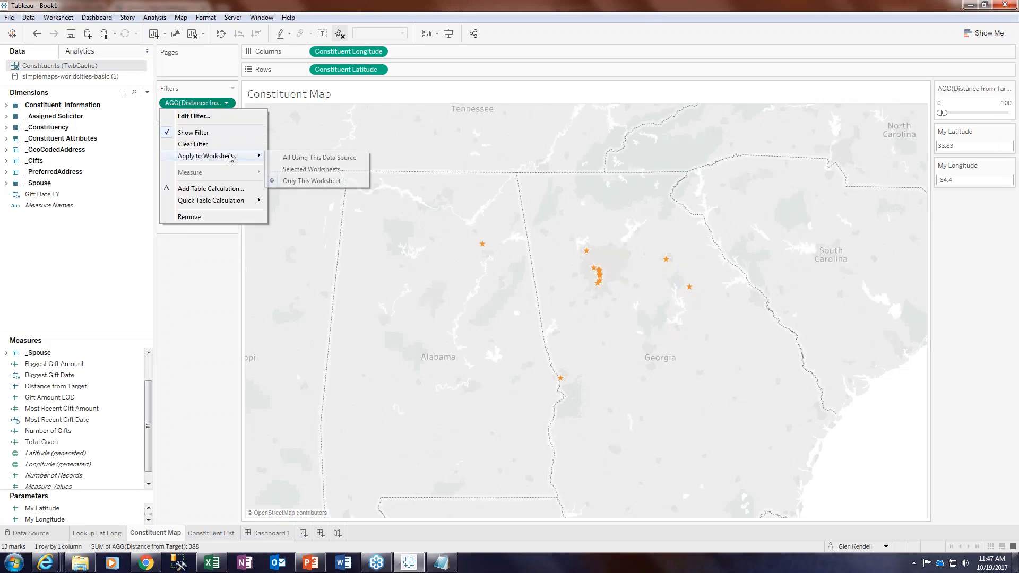
left_click(287, 157)
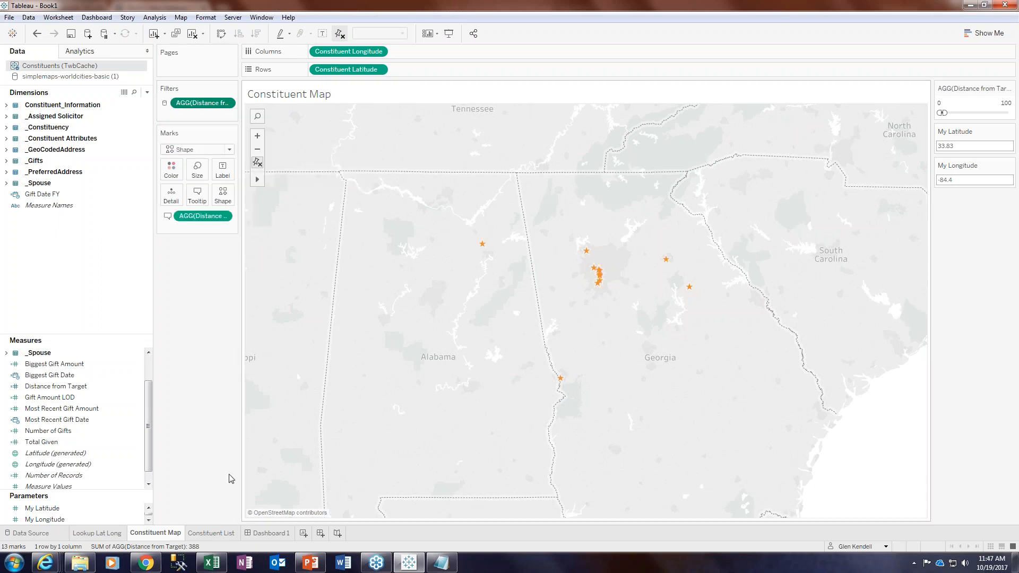
left_click(210, 533)
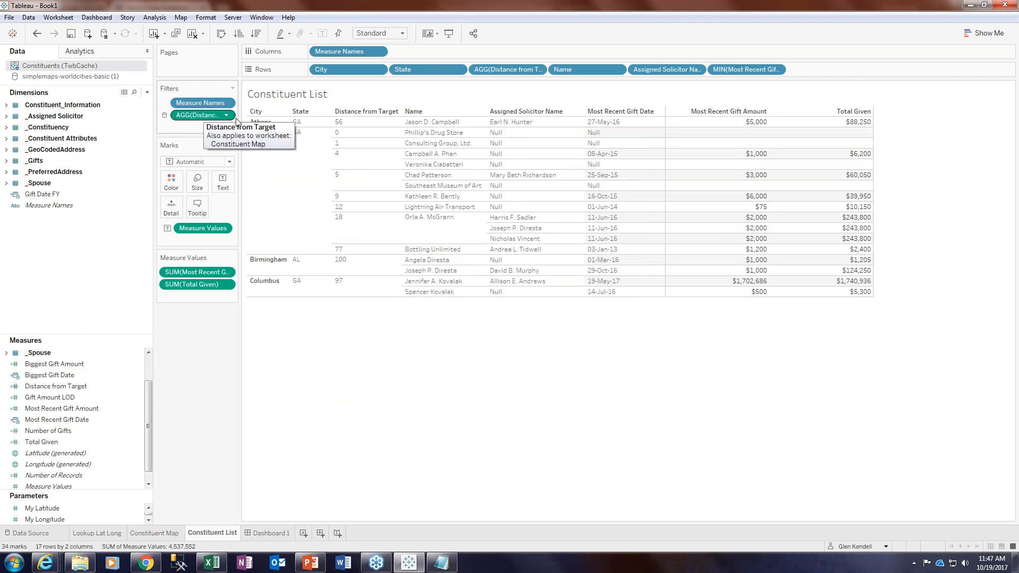
- Return to Dashboard 1, look through the filtered constituent rows, and hide the Constituent List title
left_click(272, 533)
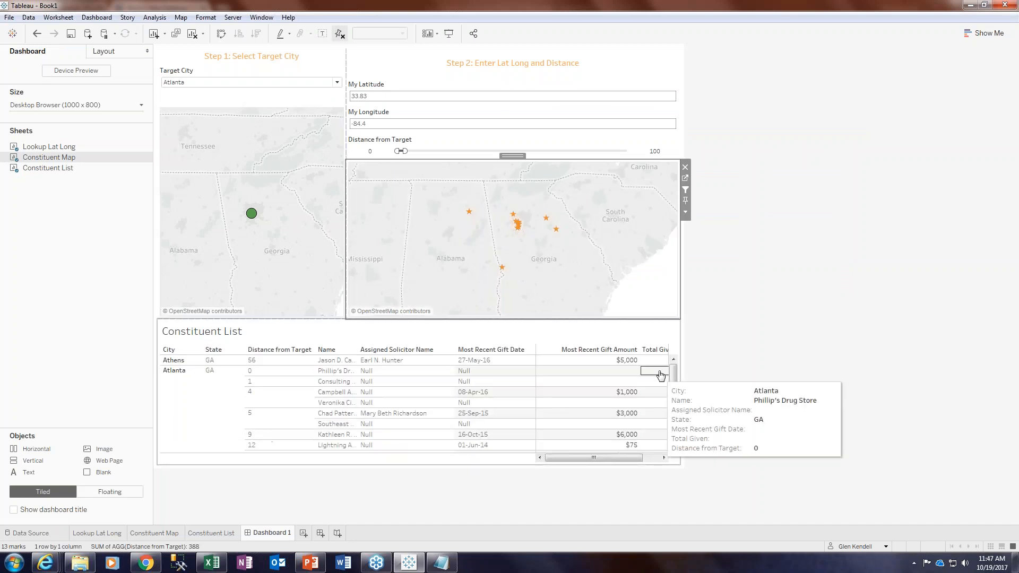
left_click_drag(674, 375, 672, 440)
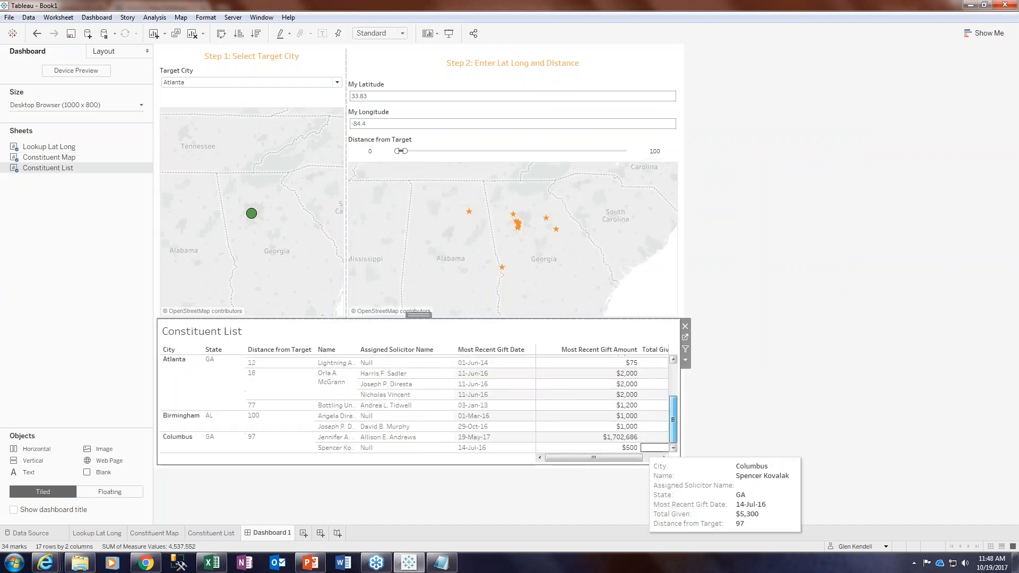
left_click_drag(602, 458, 579, 458)
right_click(200, 334)
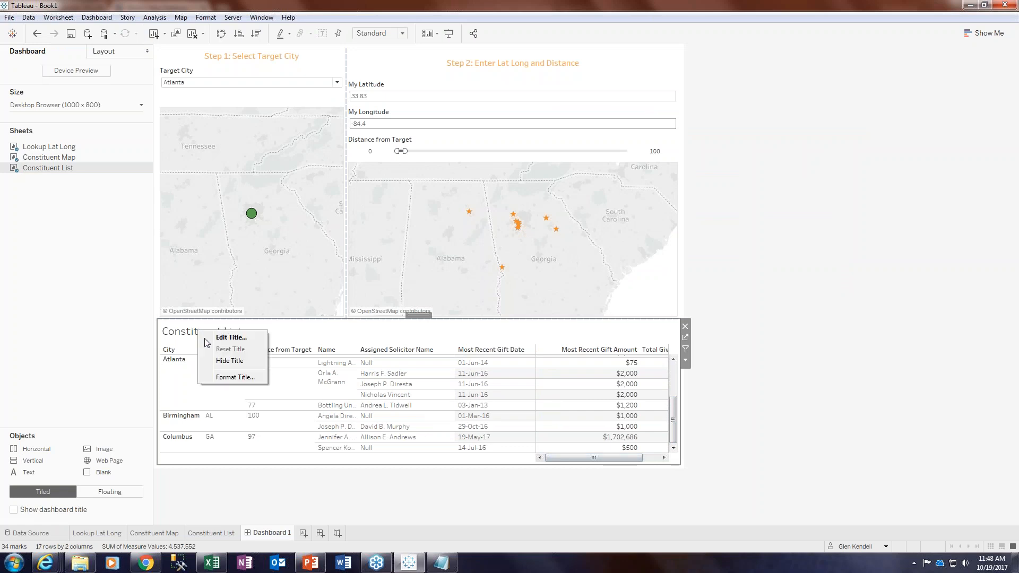
left_click(223, 361)
left_click(738, 250)
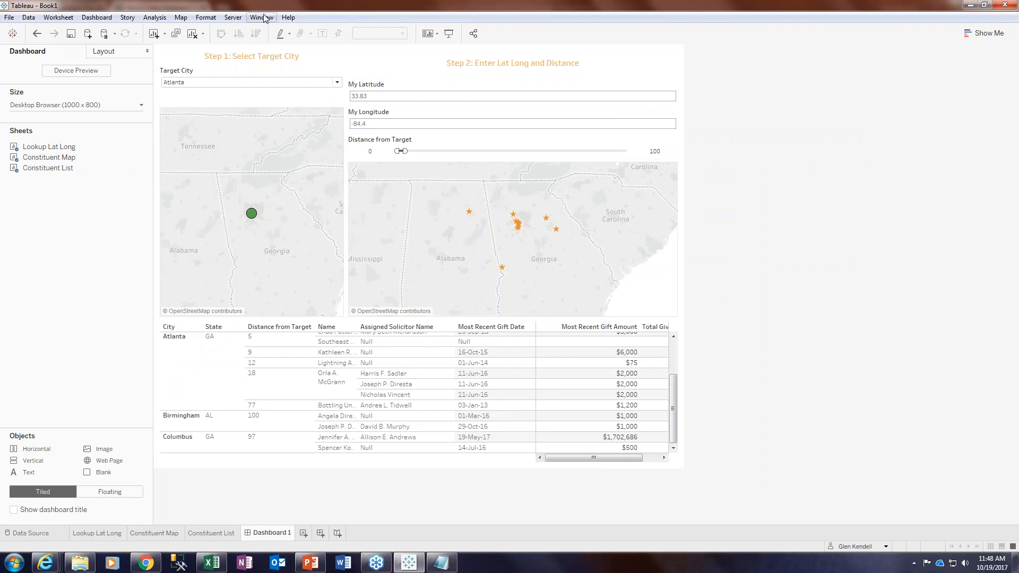
- Publish the workbook to the Default project over the existing Constituent List from a Map, and open the published Dashboard 1 in the browser
left_click(234, 17)
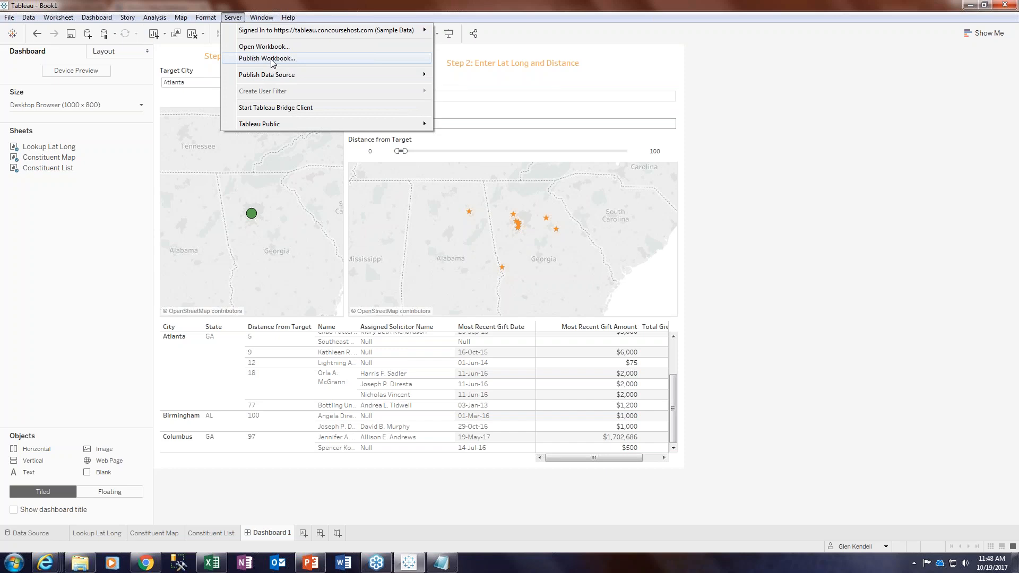
left_click(272, 59)
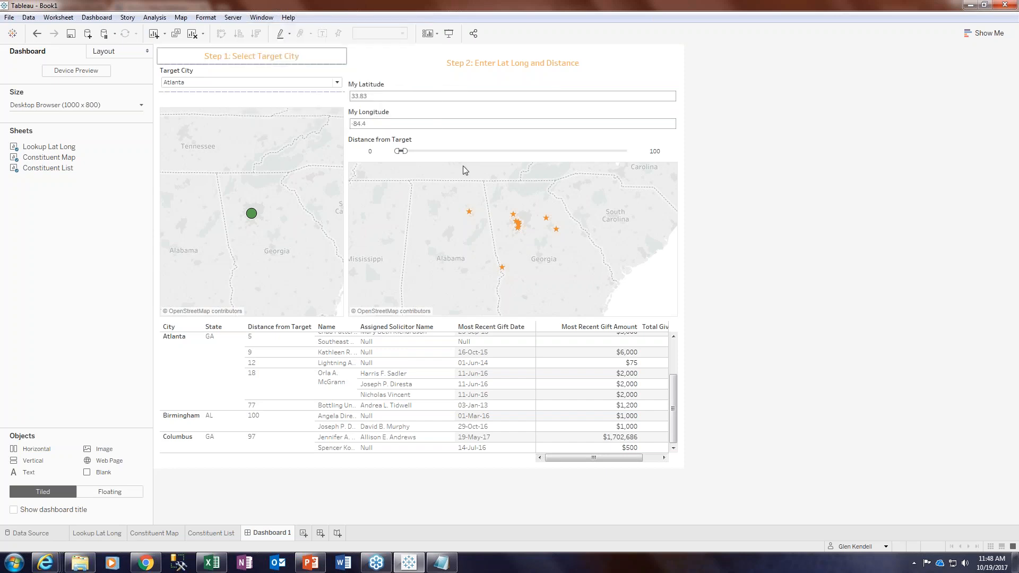
left_click(627, 169)
left_click(628, 170)
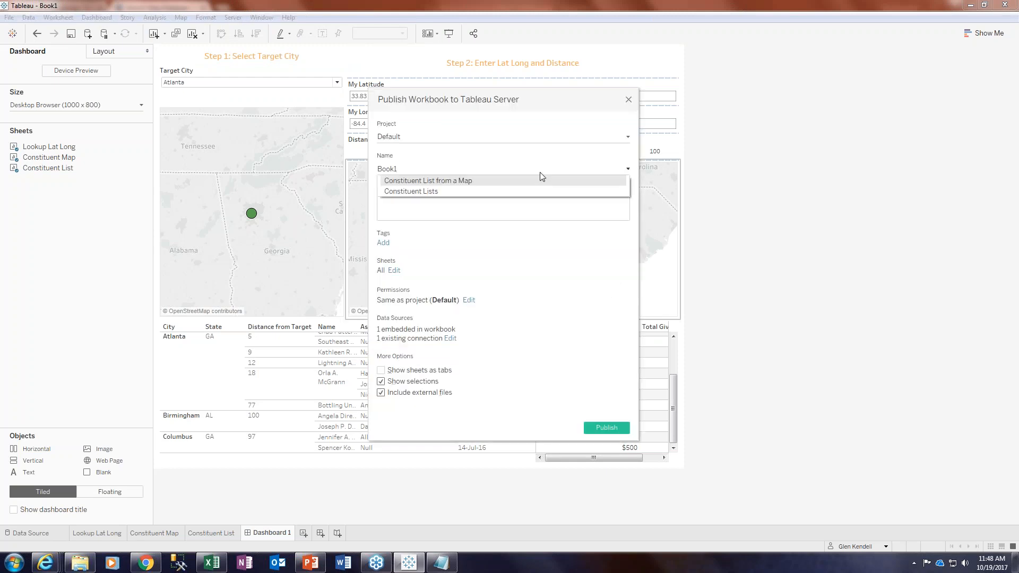
left_click(428, 184)
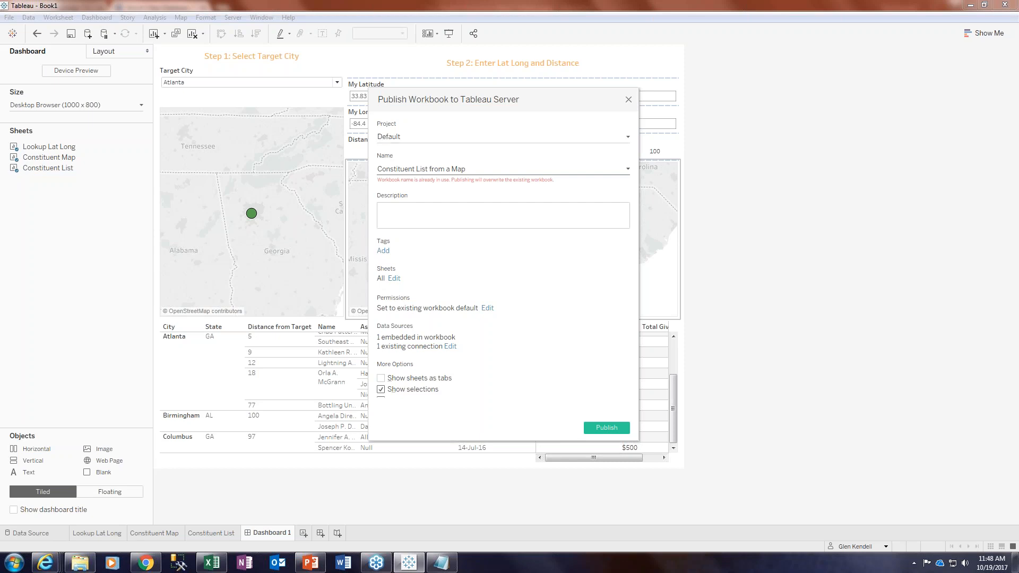
left_click(600, 427)
left_click(568, 279)
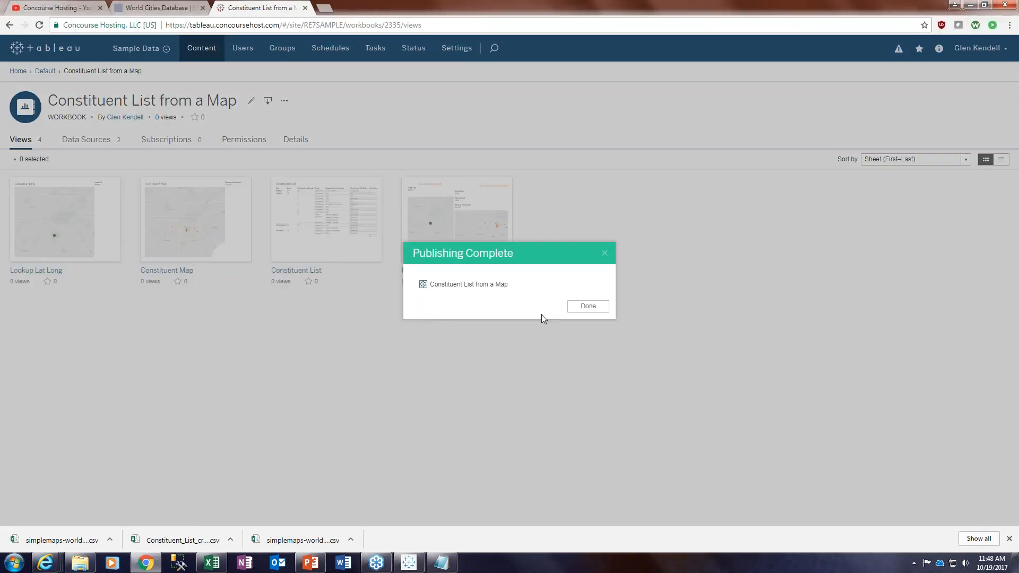
left_click(590, 306)
left_click(467, 250)
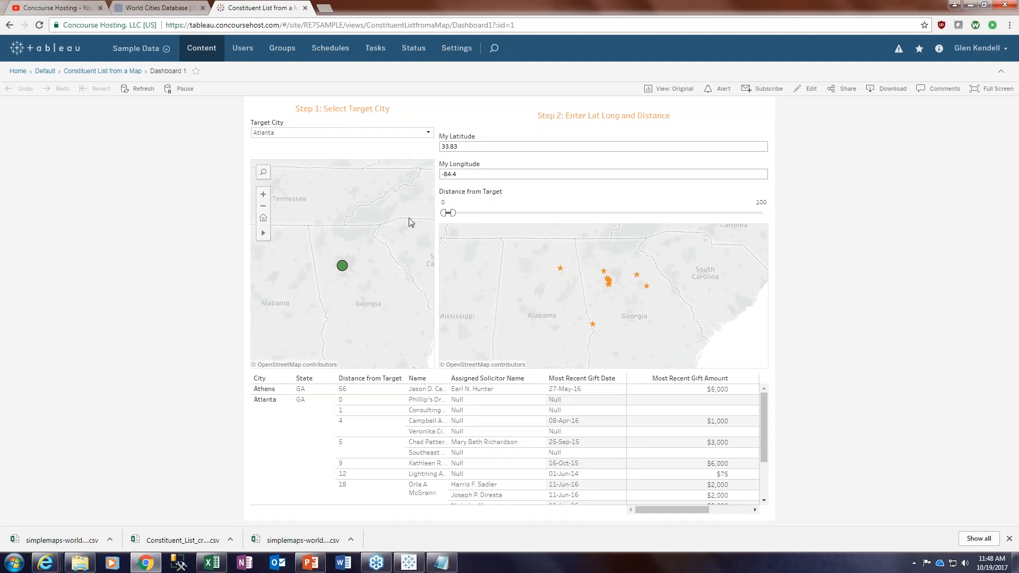
- Set the published dashboard's Target City filter to Los Angeles
left_click(296, 134)
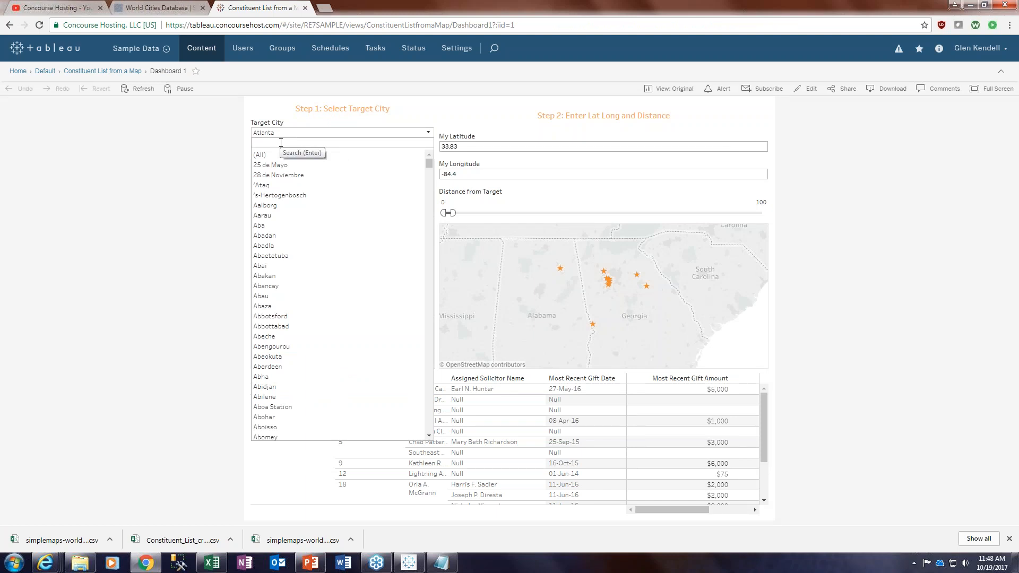
type("los")
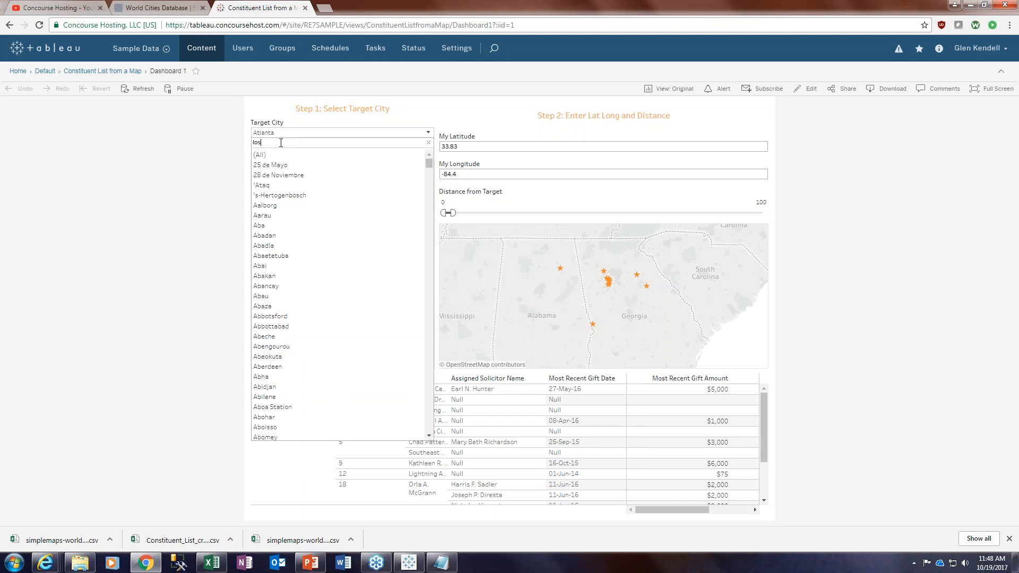
type(" ang")
left_click(273, 155)
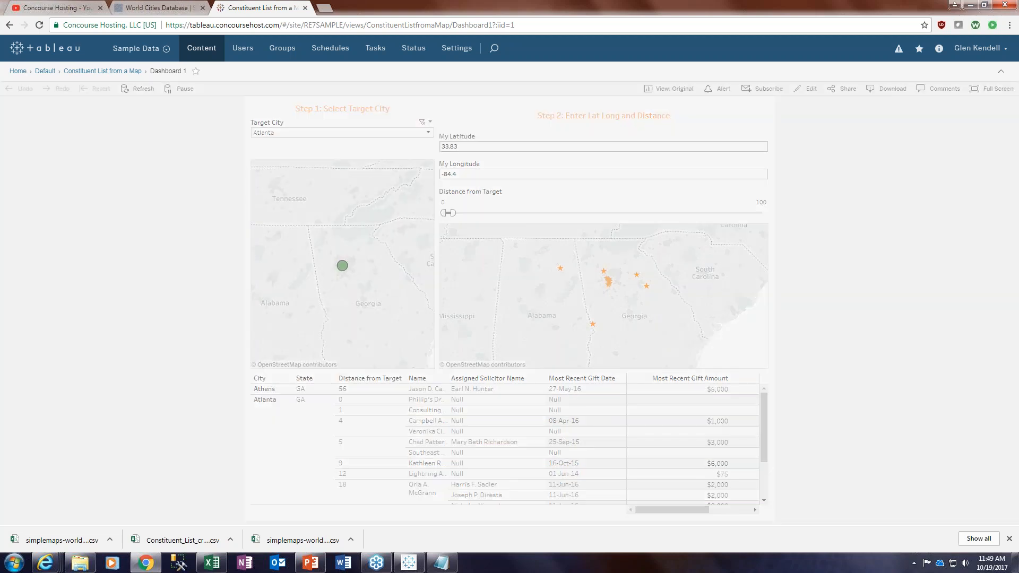
mouse_move(343, 265)
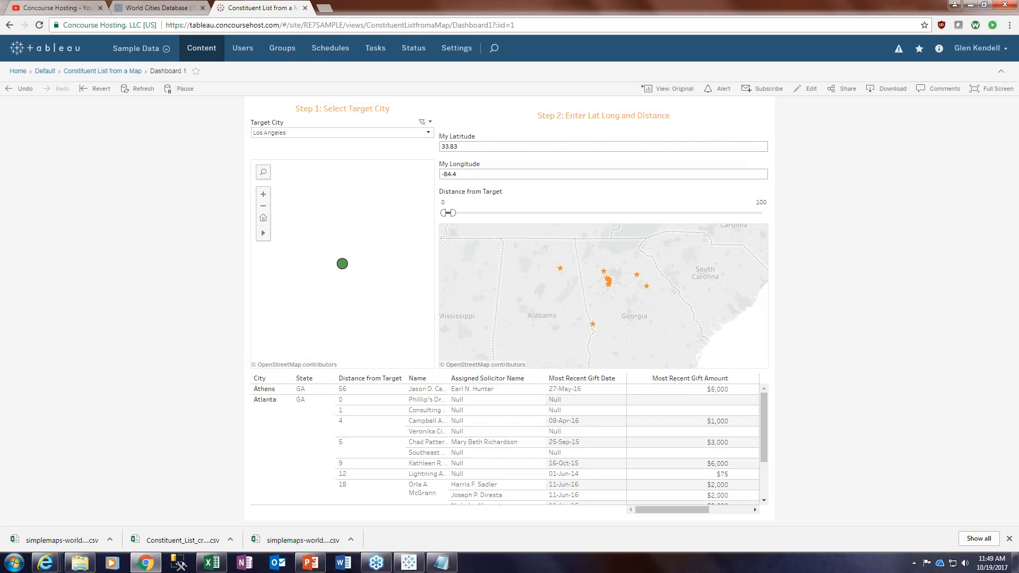
- Set the published dashboard's Target City filter to Denver
left_click(303, 133)
left_click(272, 145)
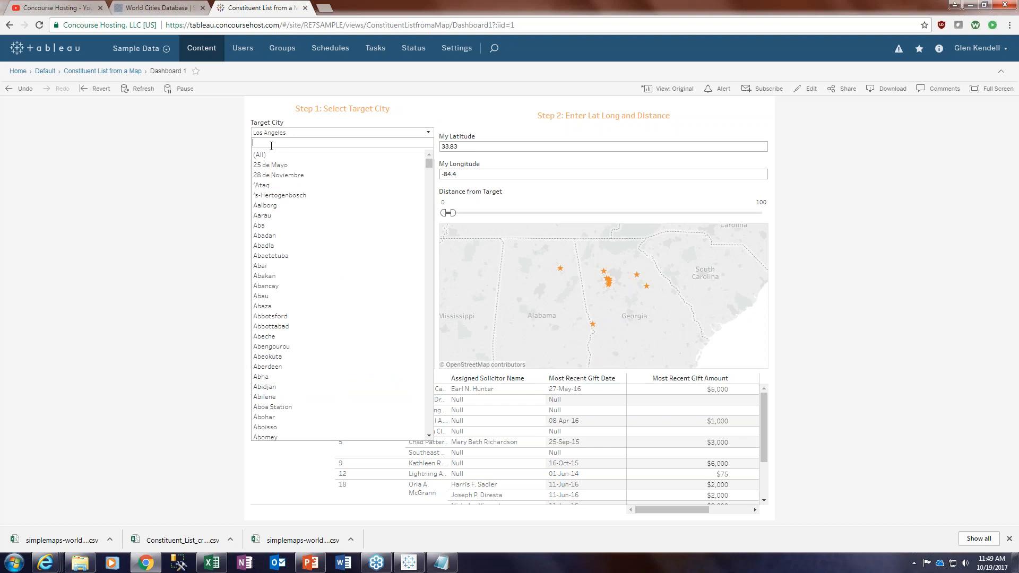
type("denver")
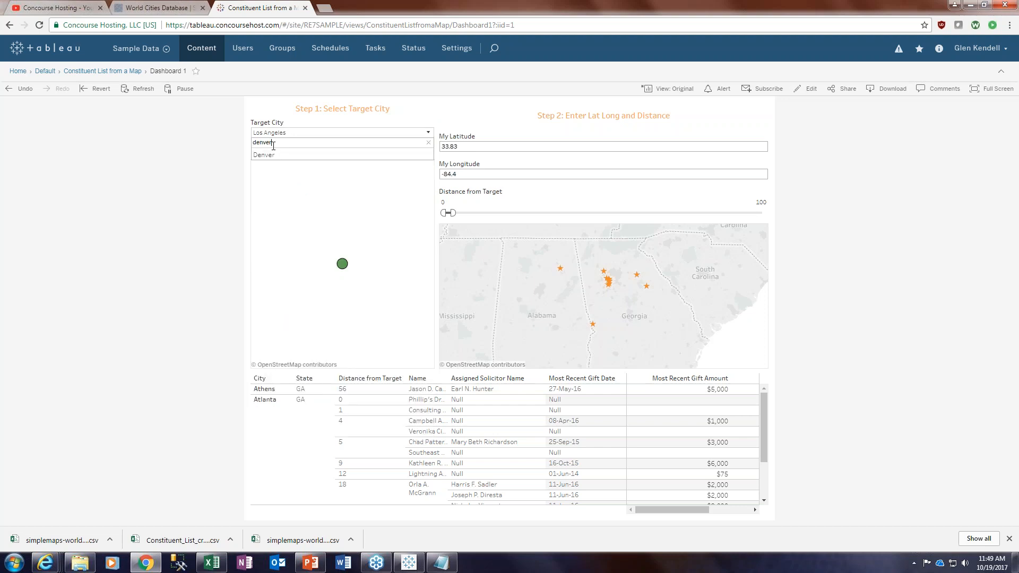
left_click(274, 156)
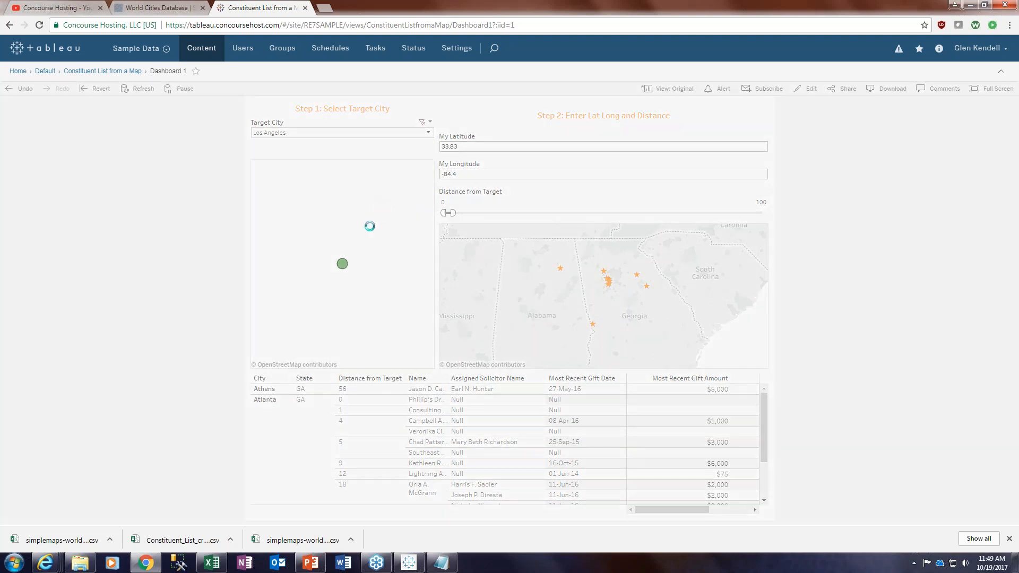
- Set the published dashboard's My Latitude to 39.74 and My Longitude to -105.0, using Denver's coordinates from the target city map
mouse_move(341, 267)
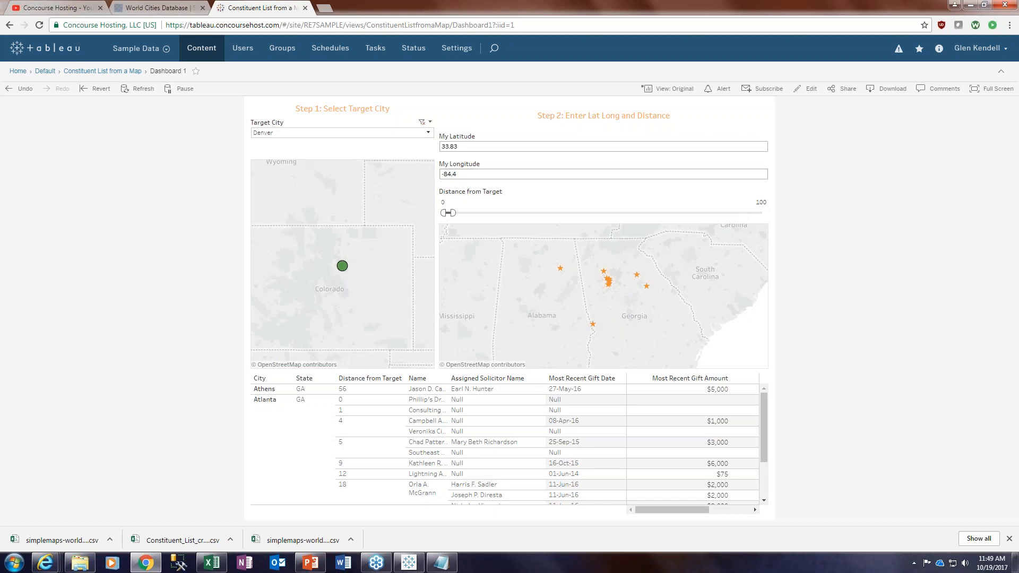
left_click(463, 146)
type("39.74")
mouse_move(342, 266)
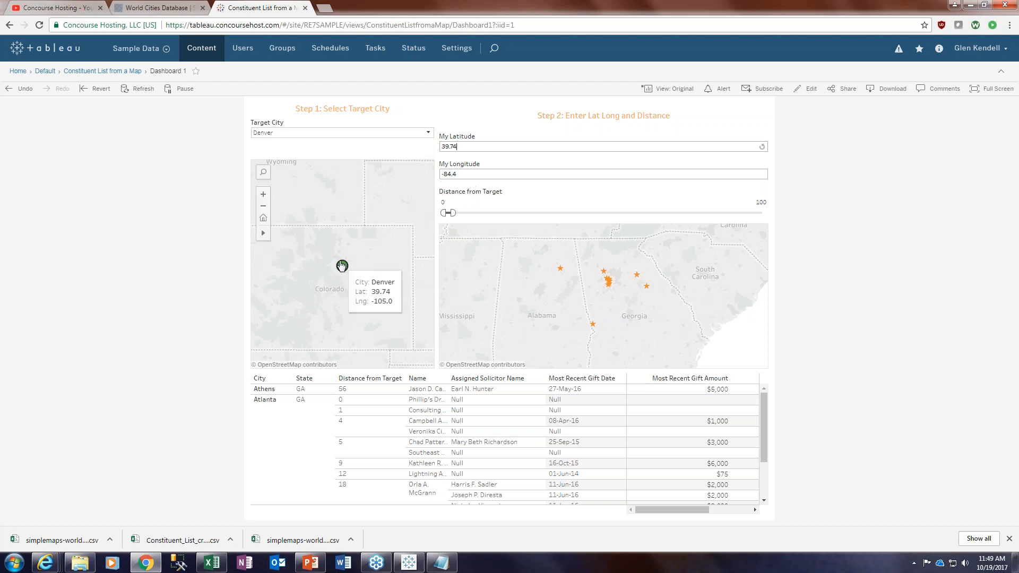
left_click(490, 175)
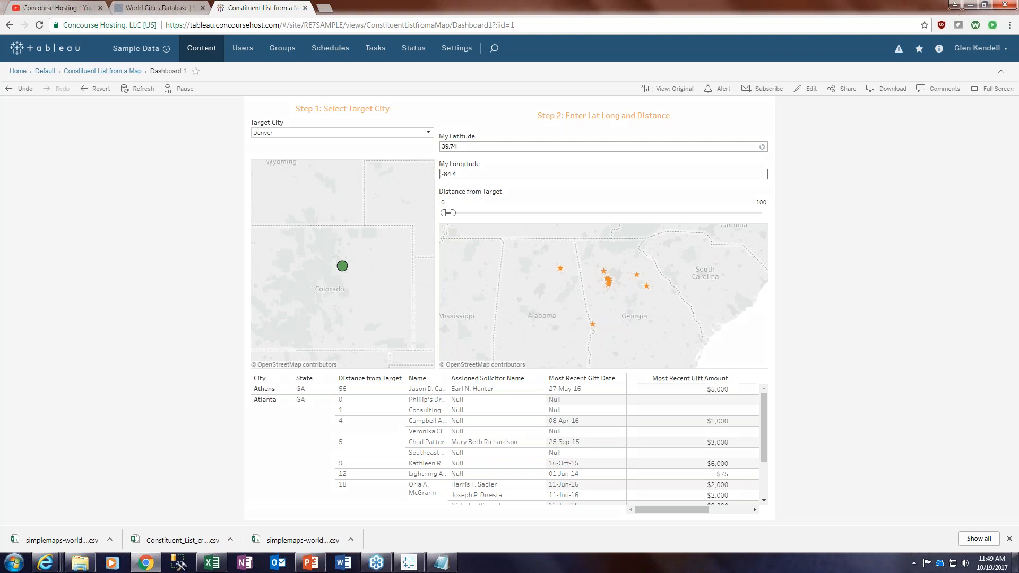
triple_click(492, 174)
type("-105.")
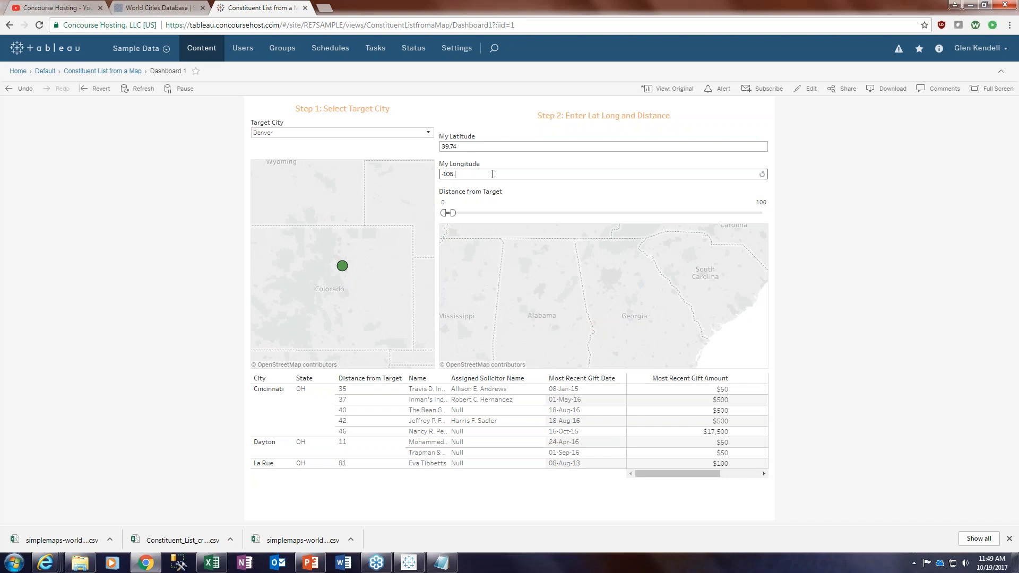
type("0")
mouse_move(342, 266)
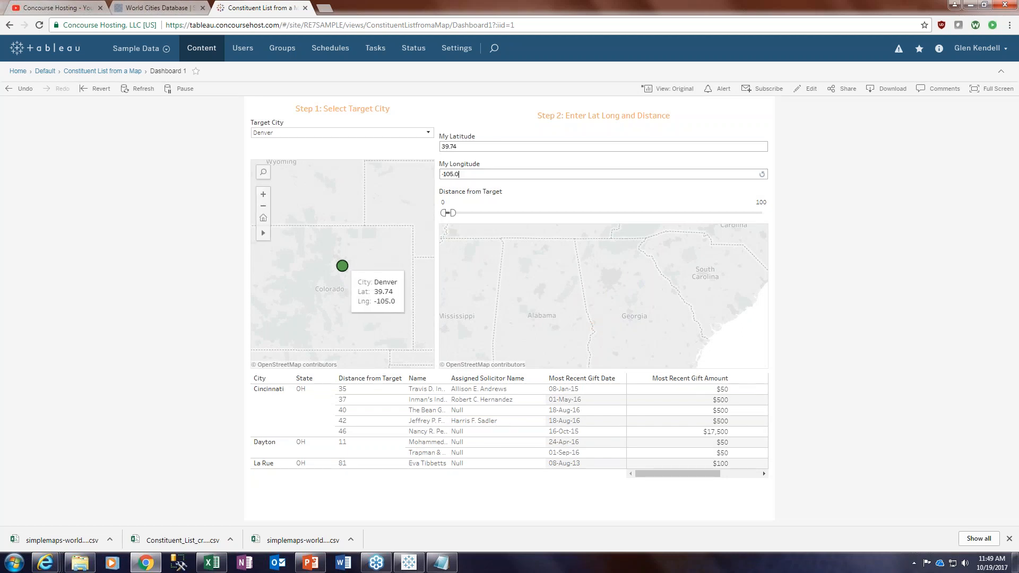
key("Return")
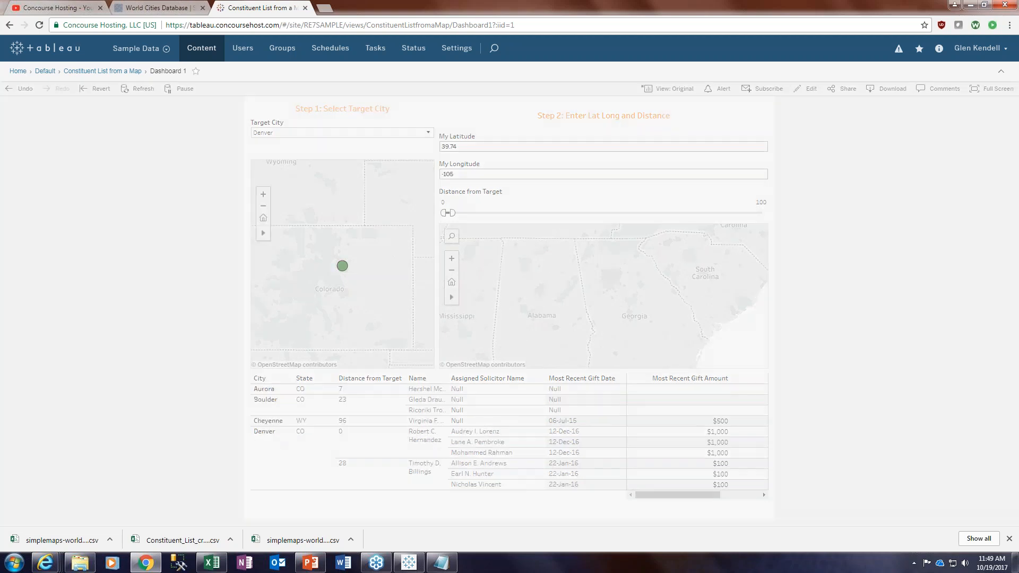
- Zoom out and pan the published constituent map to bring the constituents around Denver into view
mouse_move(454, 298)
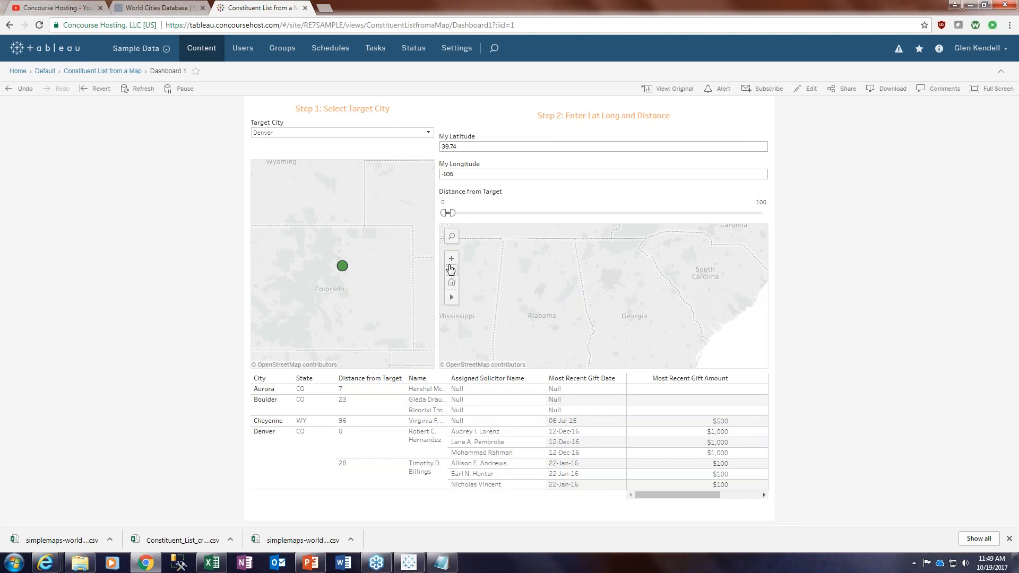
left_click(451, 271)
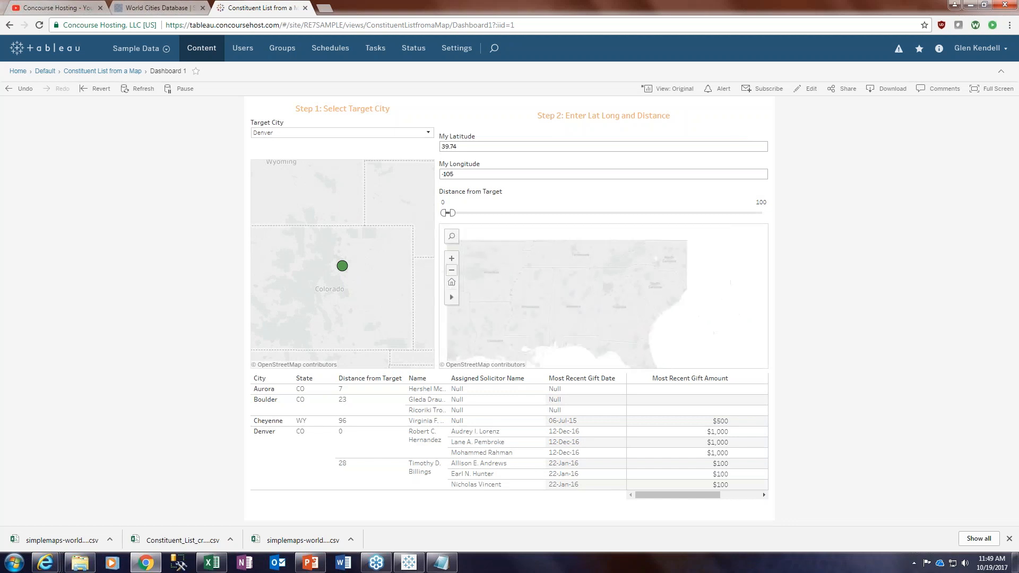
left_click_drag(490, 269, 537, 321)
left_click(476, 298)
left_click_drag(462, 263, 550, 315)
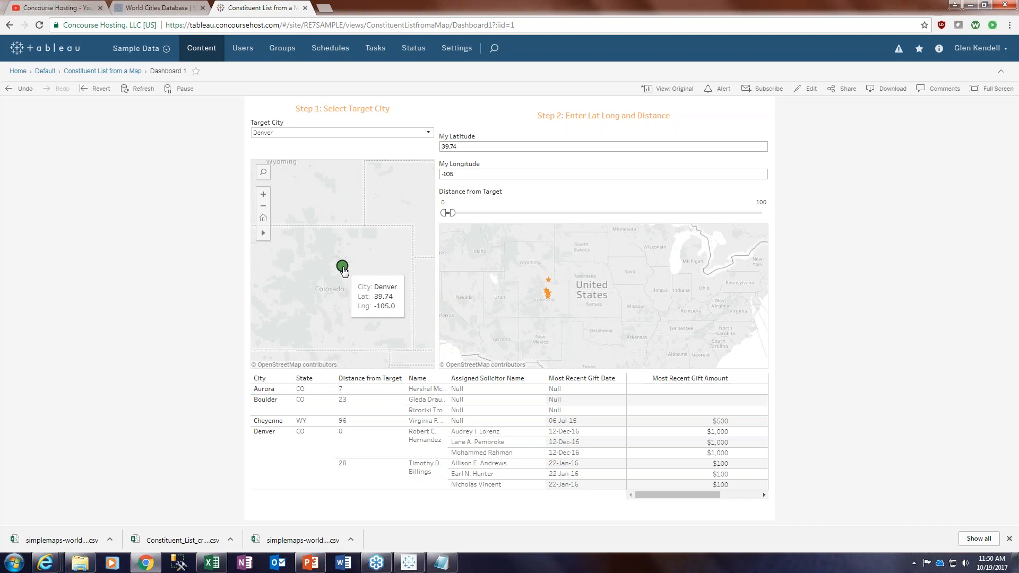
- Switch to Tableau Desktop and examine the world cities data source and the connection types that can be added to it
left_click(408, 562)
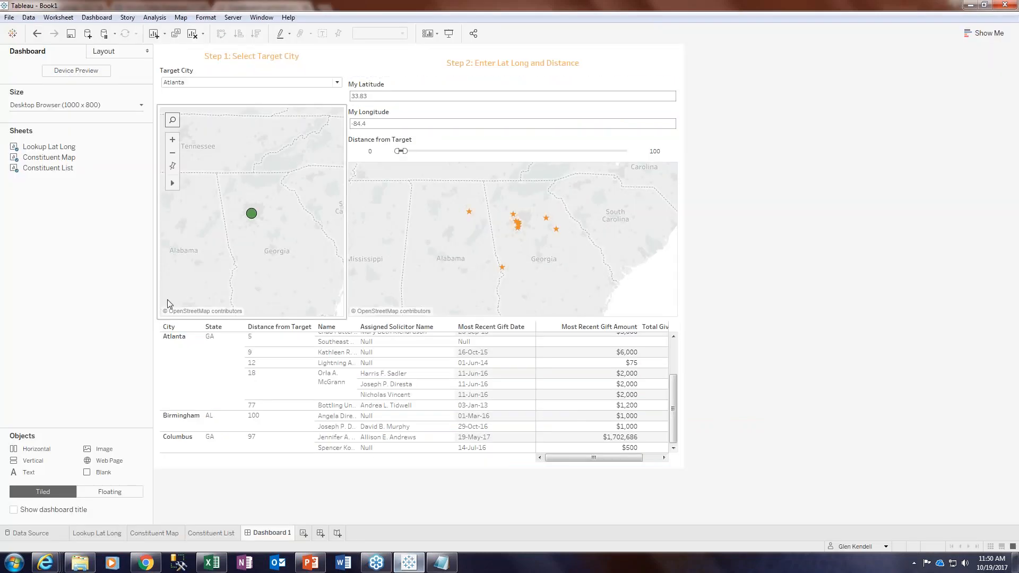
left_click(31, 534)
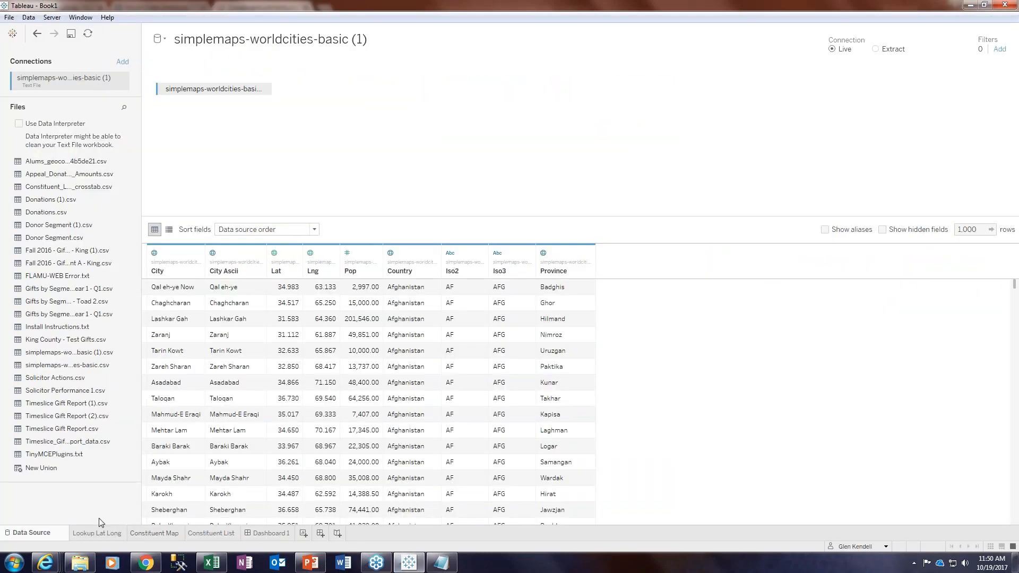
left_click(118, 537)
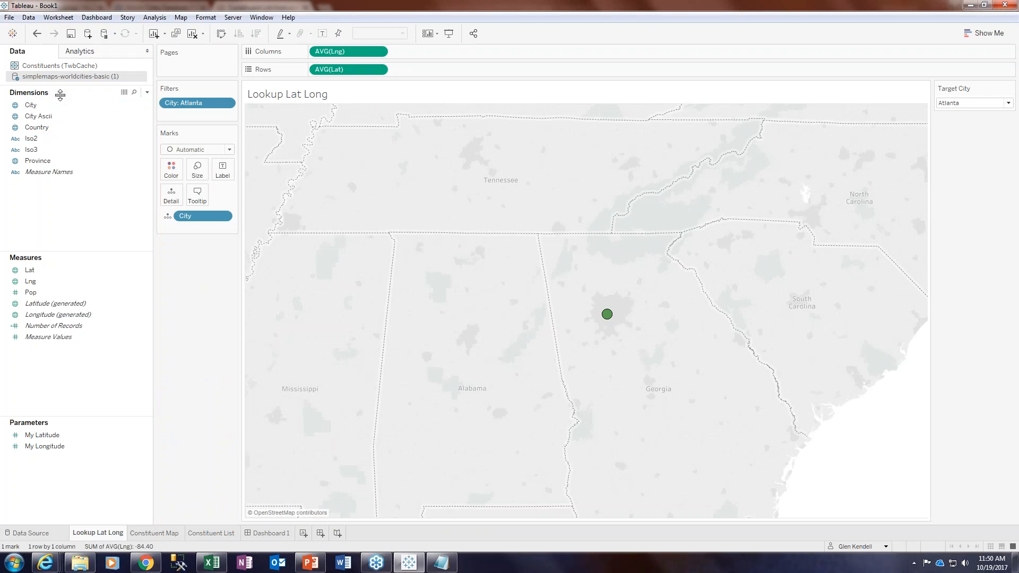
left_click(45, 533)
left_click(123, 62)
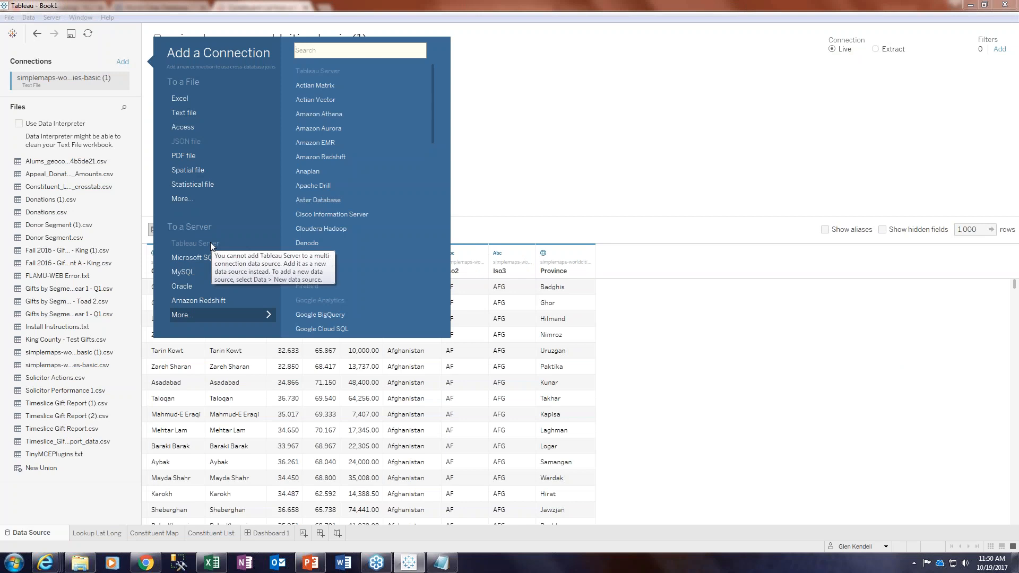
left_click(112, 534)
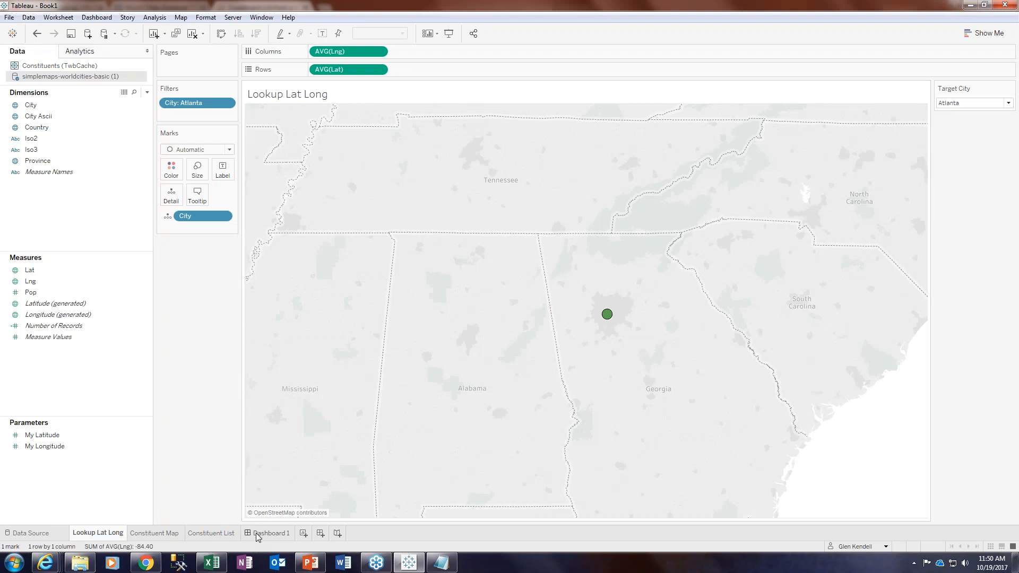
- Compare the Lookup Lat Long, Constituent Map and Constituent List sheets, checking which data source each one uses
mouse_move(256, 534)
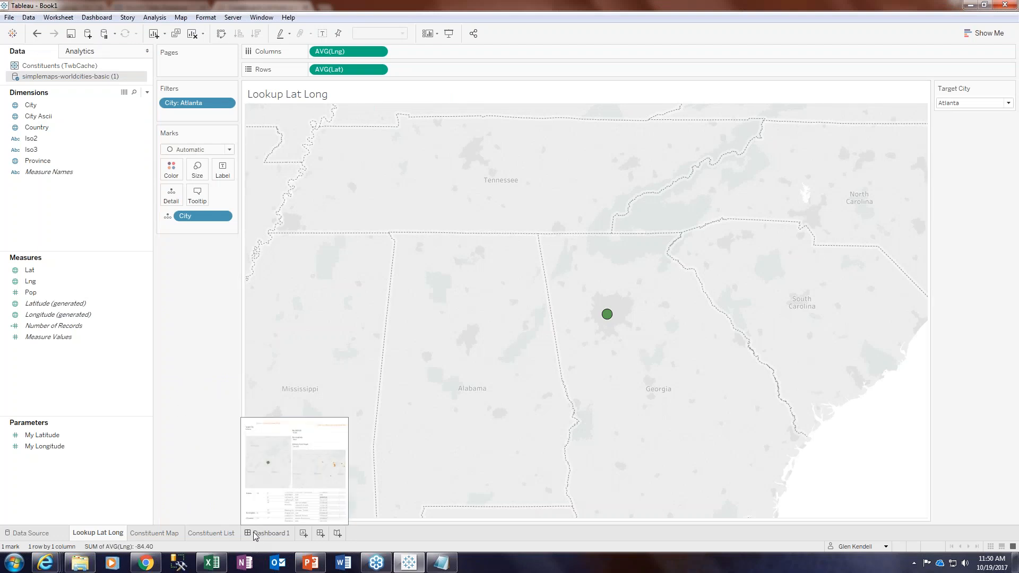
mouse_move(207, 538)
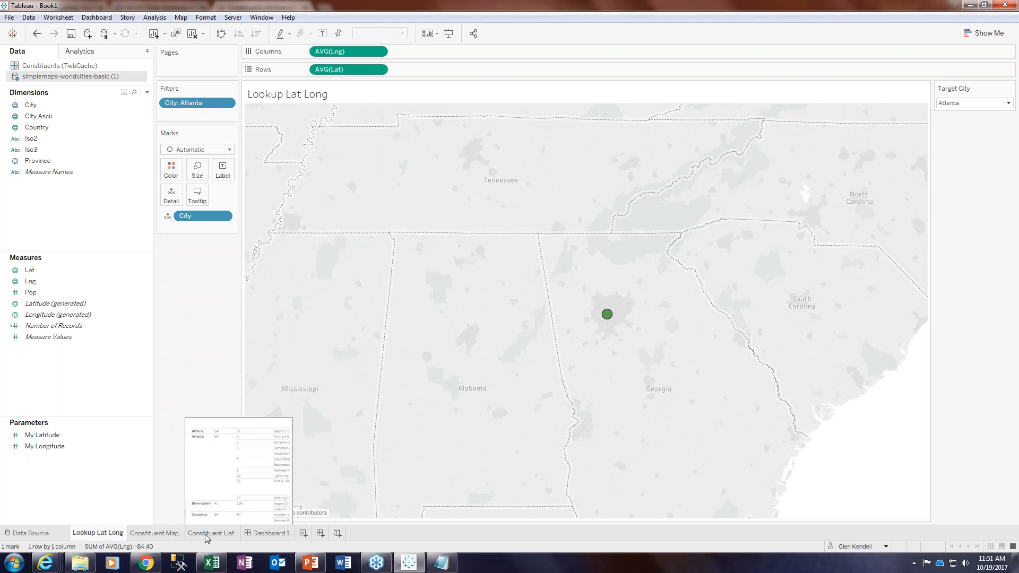
left_click(155, 533)
left_click(212, 535)
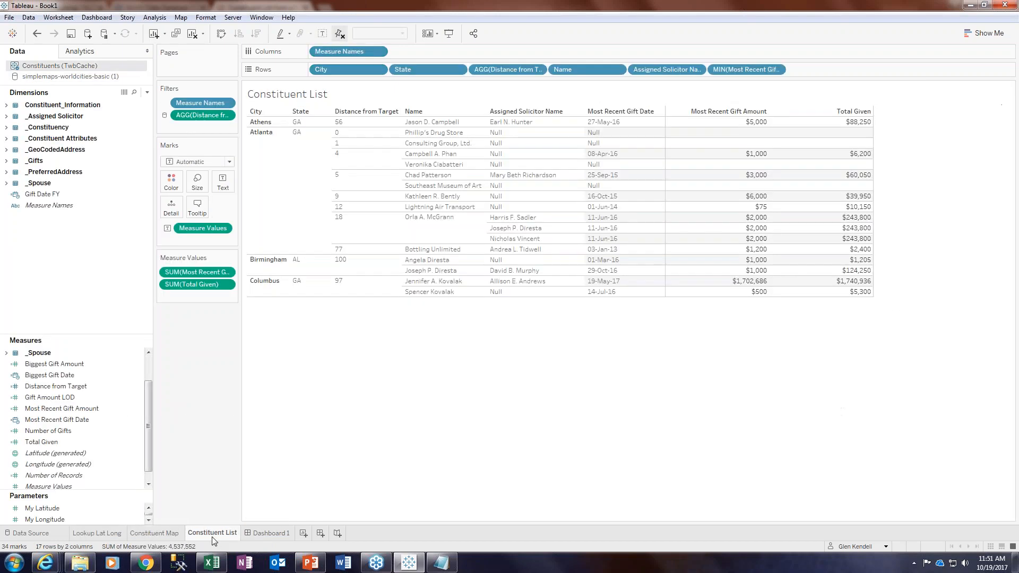
left_click(114, 535)
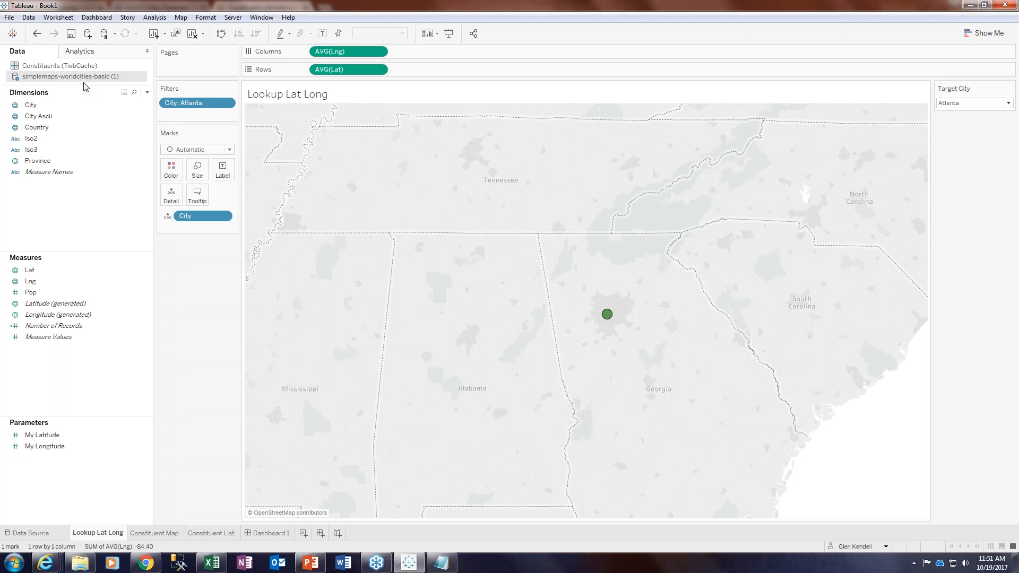
left_click(161, 534)
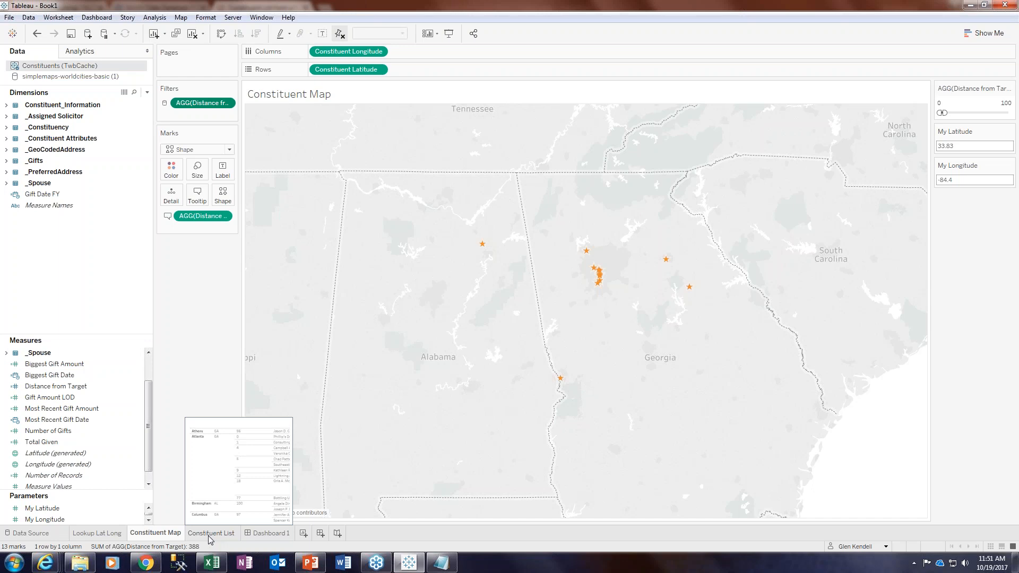
left_click(102, 533)
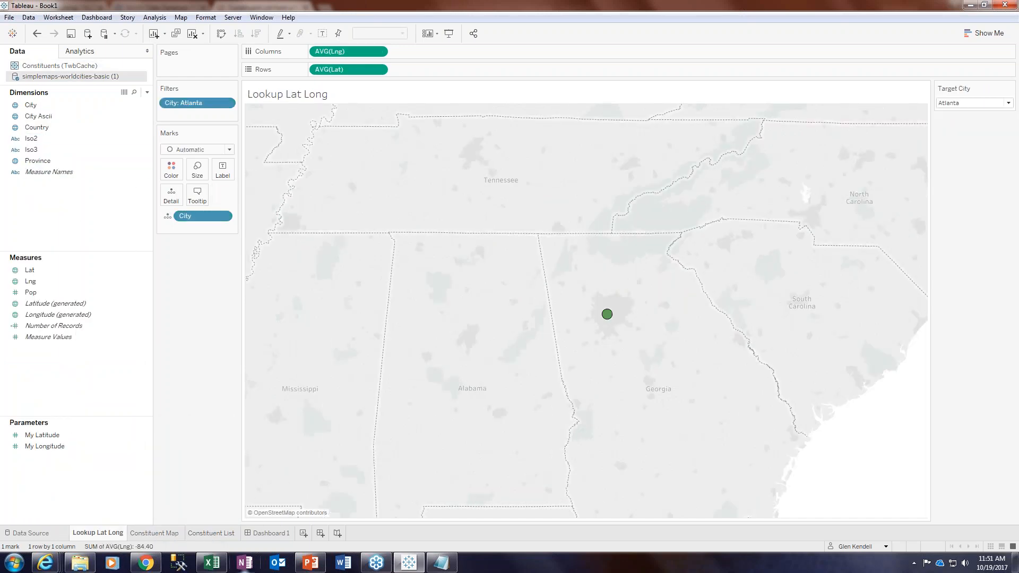
left_click(161, 534)
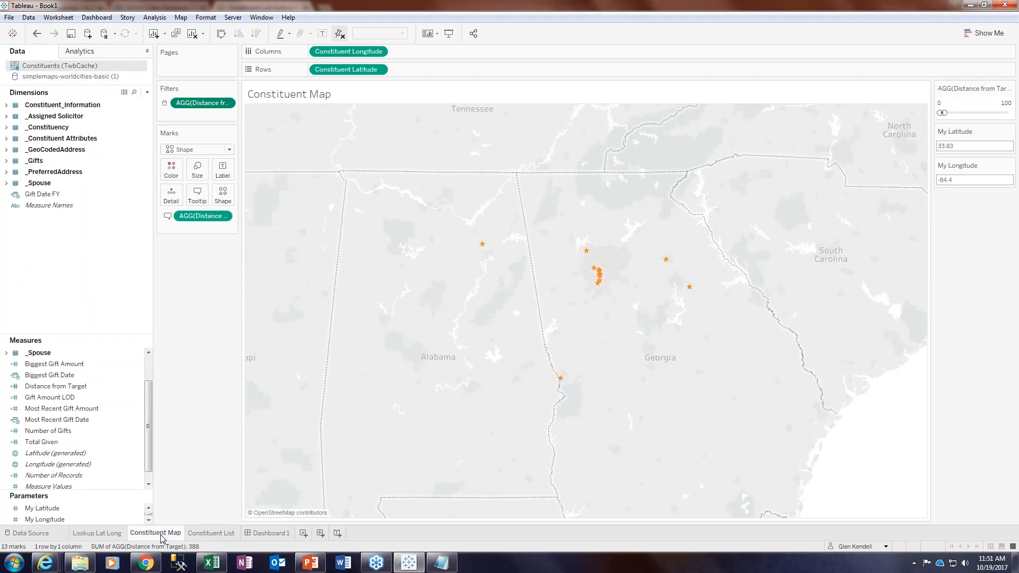
left_click(100, 532)
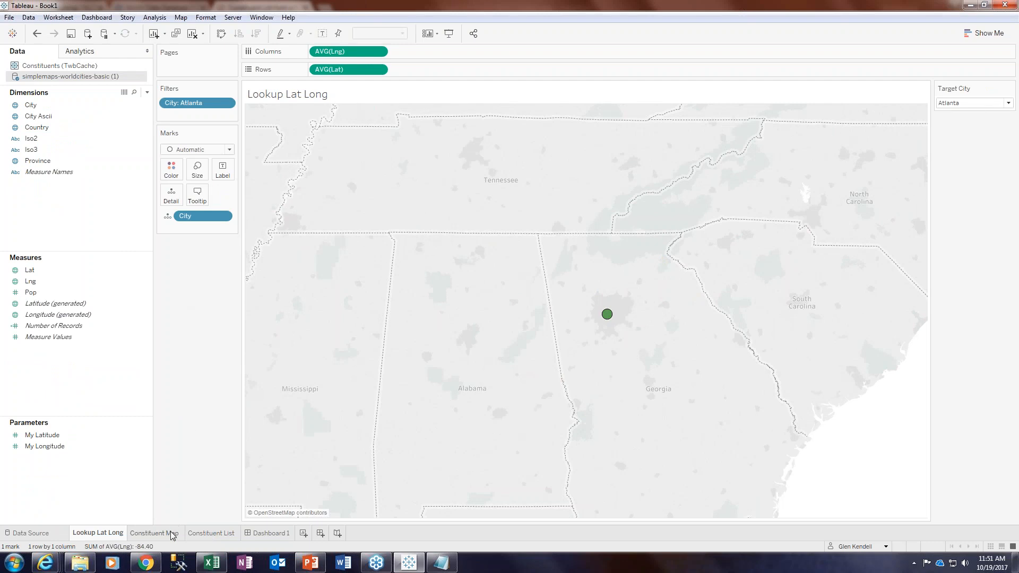
mouse_move(171, 535)
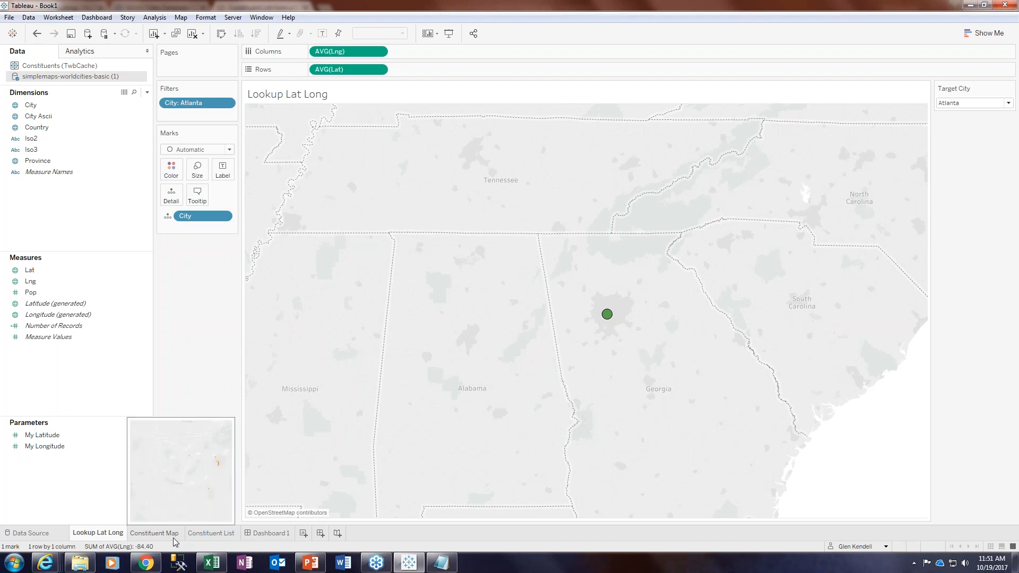
- Return to Dashboard 1 and set its Target City filter to Denver
left_click(253, 534)
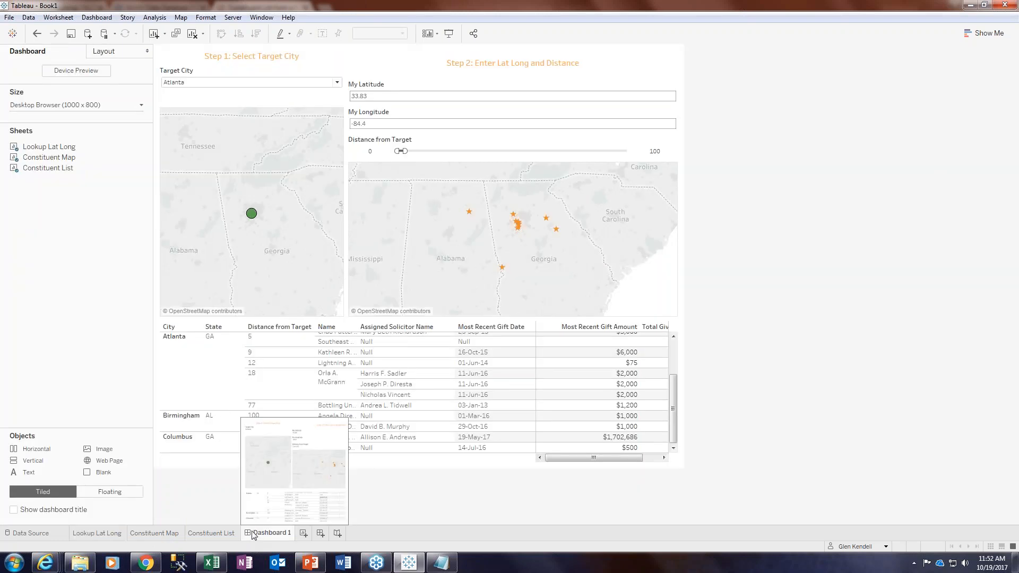
left_click(430, 189)
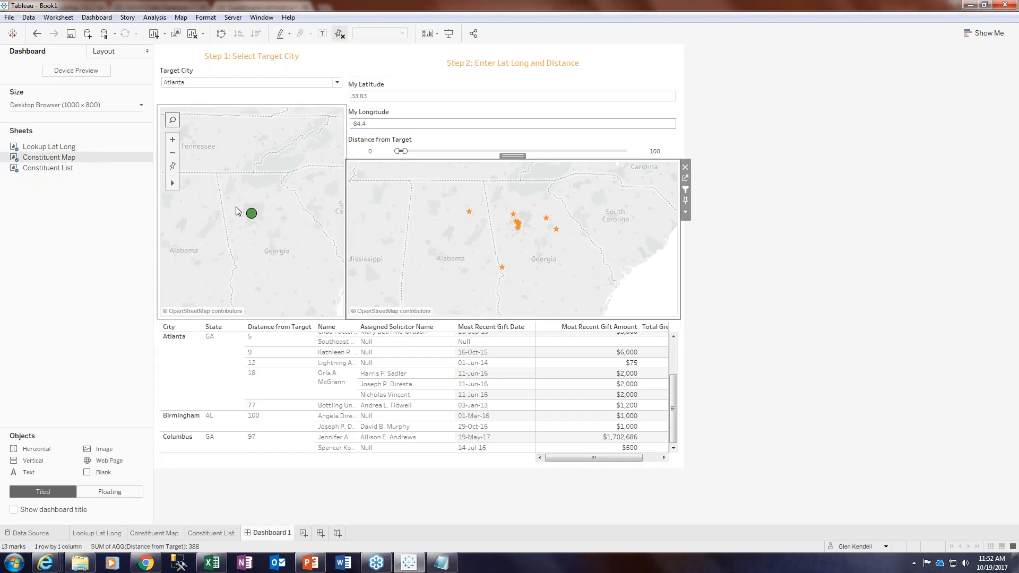
mouse_move(251, 212)
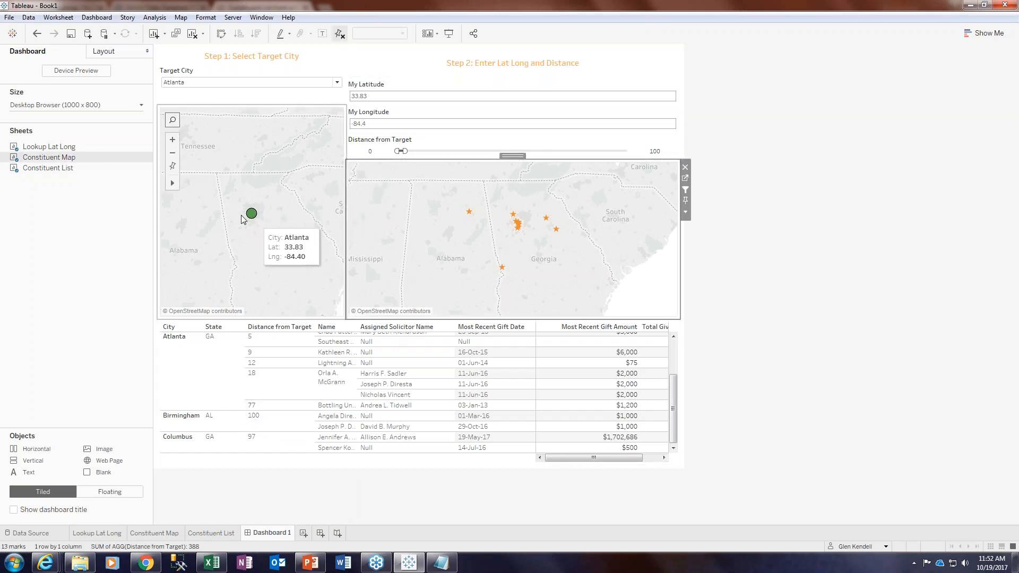
left_click(213, 84)
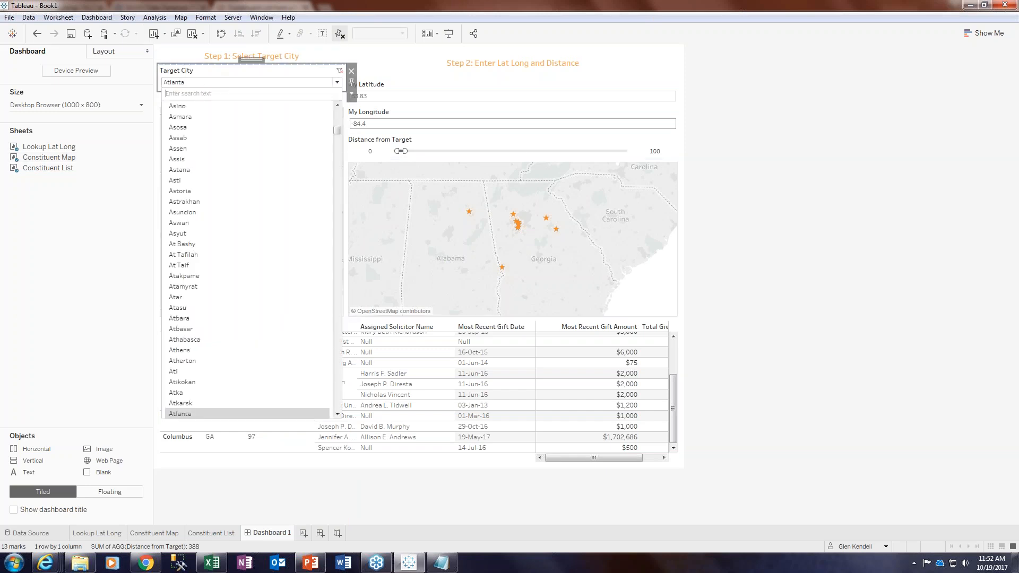
type("denver")
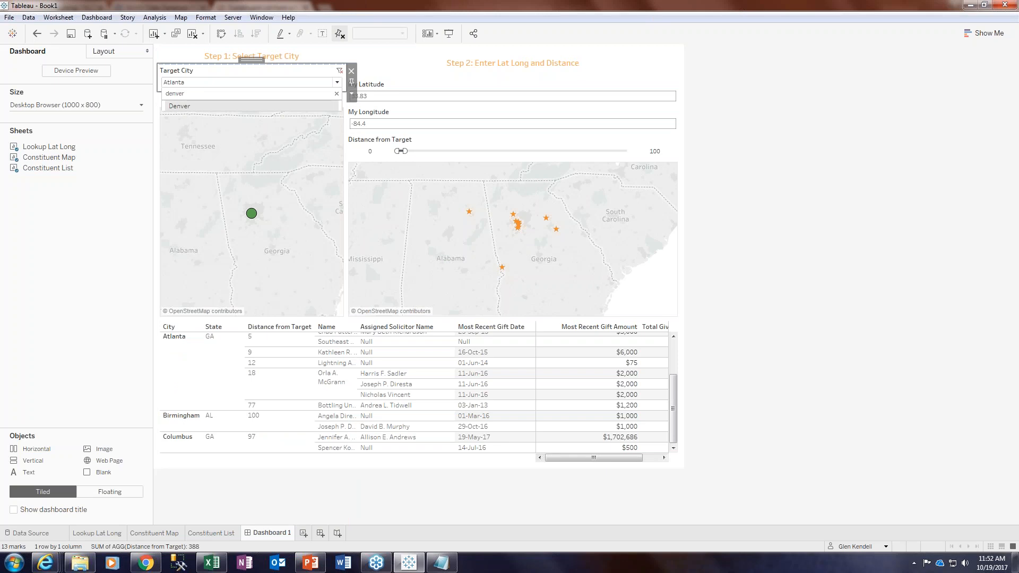
left_click(195, 106)
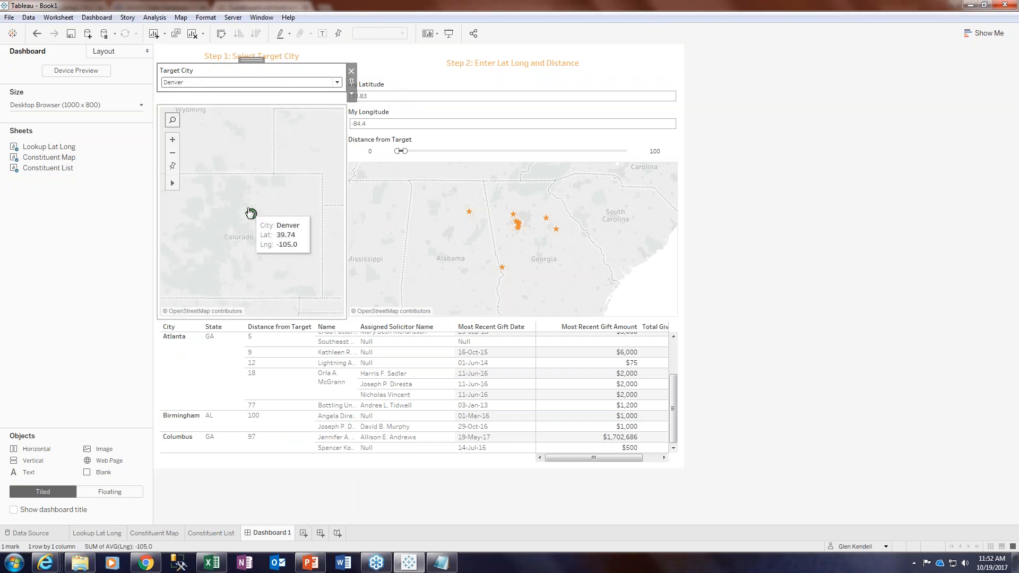
- Set My Latitude to 39.74 and My Longitude to -105.0 on Dashboard 1
left_click(367, 96)
type("39.7")
left_click(399, 177)
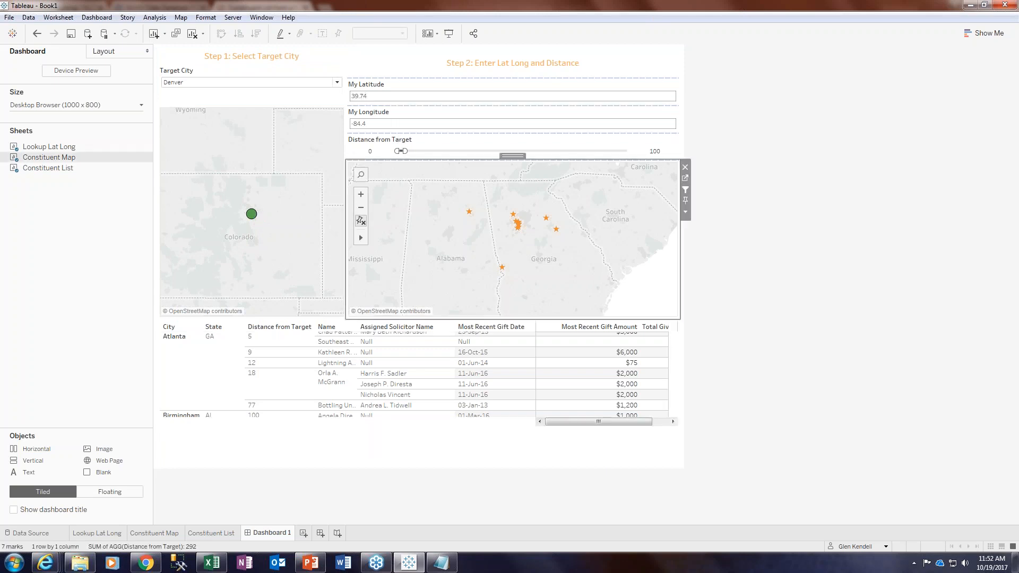
left_click(367, 124)
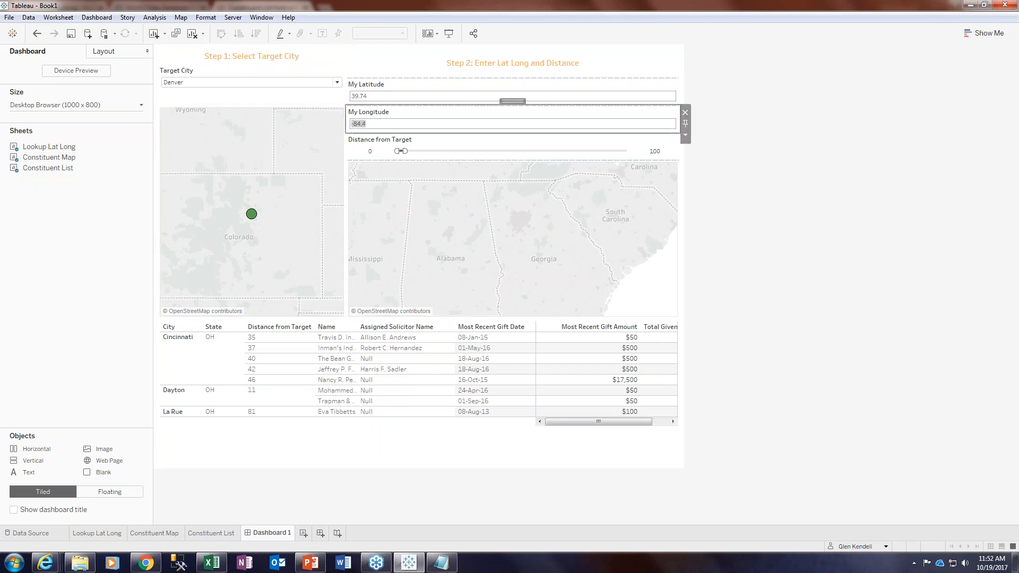
type("-105.0")
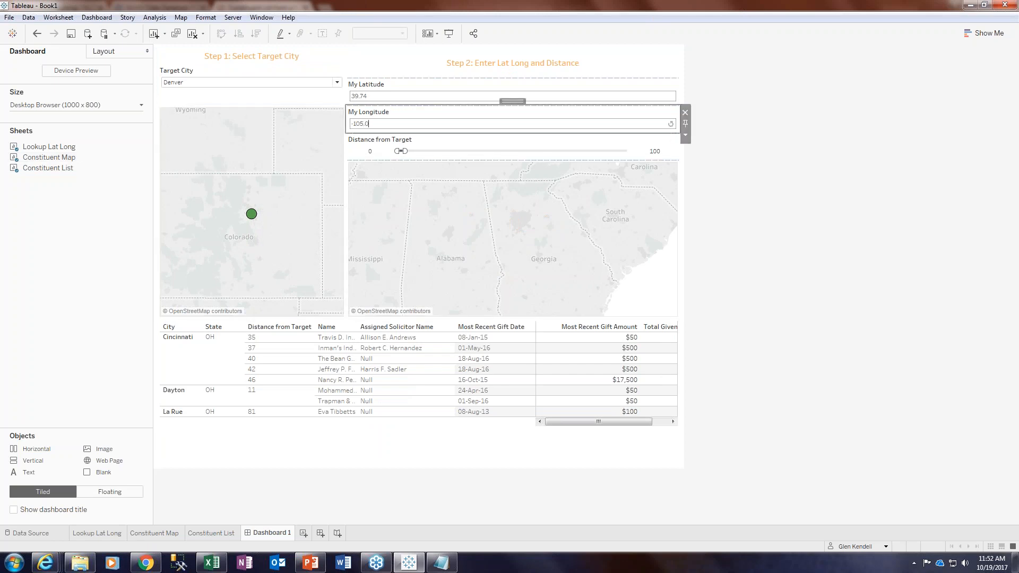
left_click(380, 186)
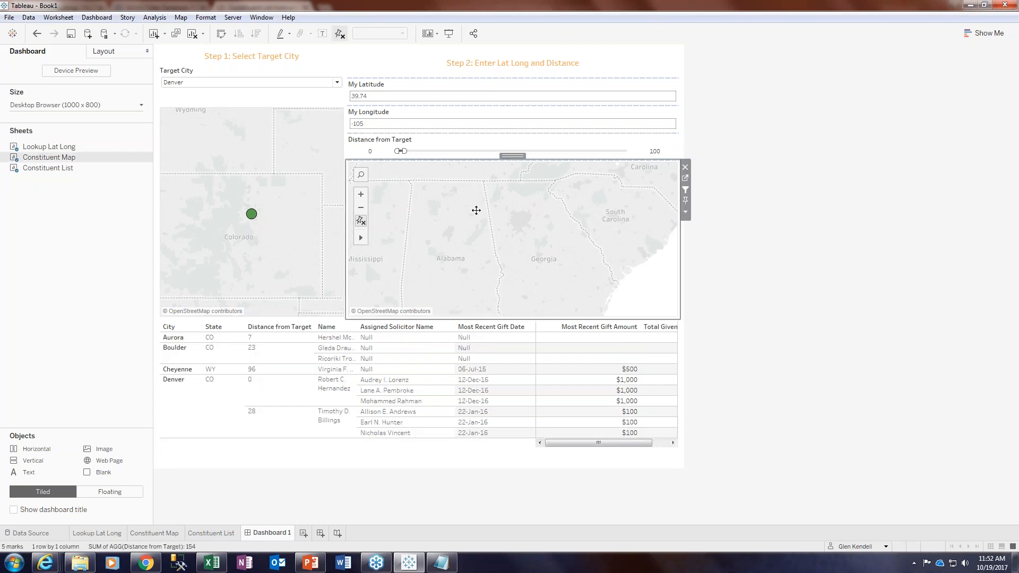
- Reset the dashboard's constituent map to fit its current marks and zoom out to show the surrounding states
left_click(362, 221)
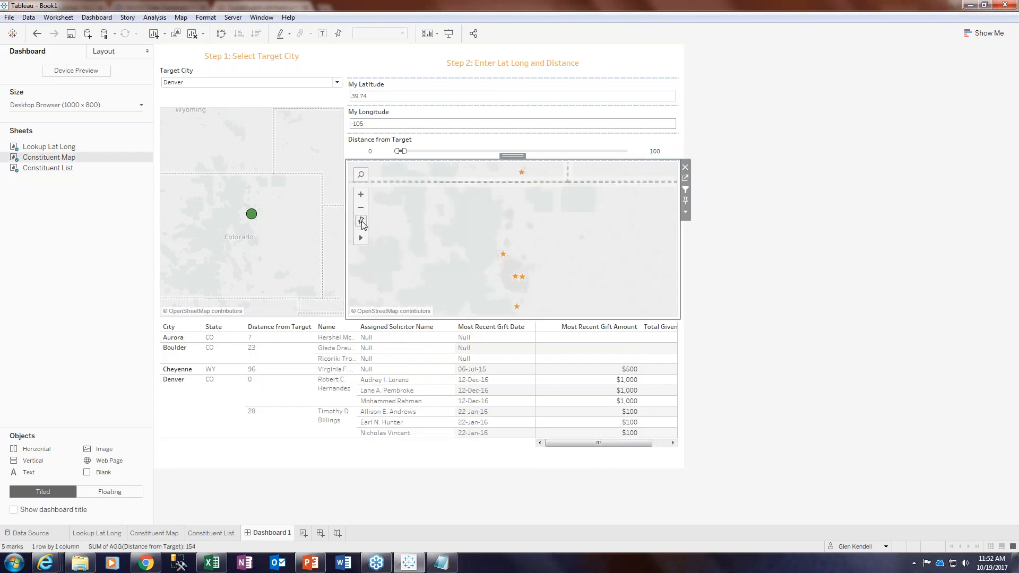
left_click(360, 208)
left_click(360, 210)
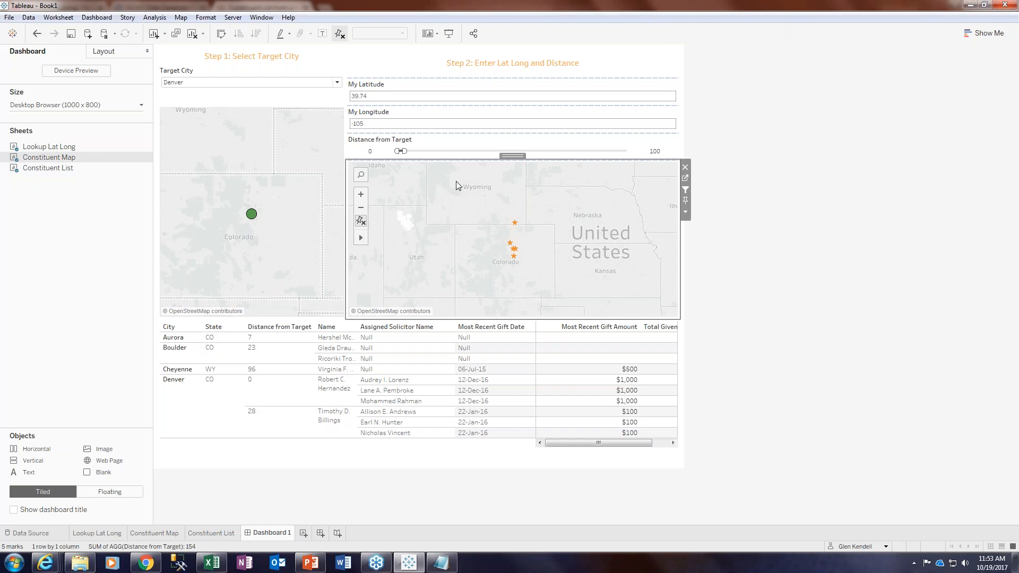
mouse_move(250, 217)
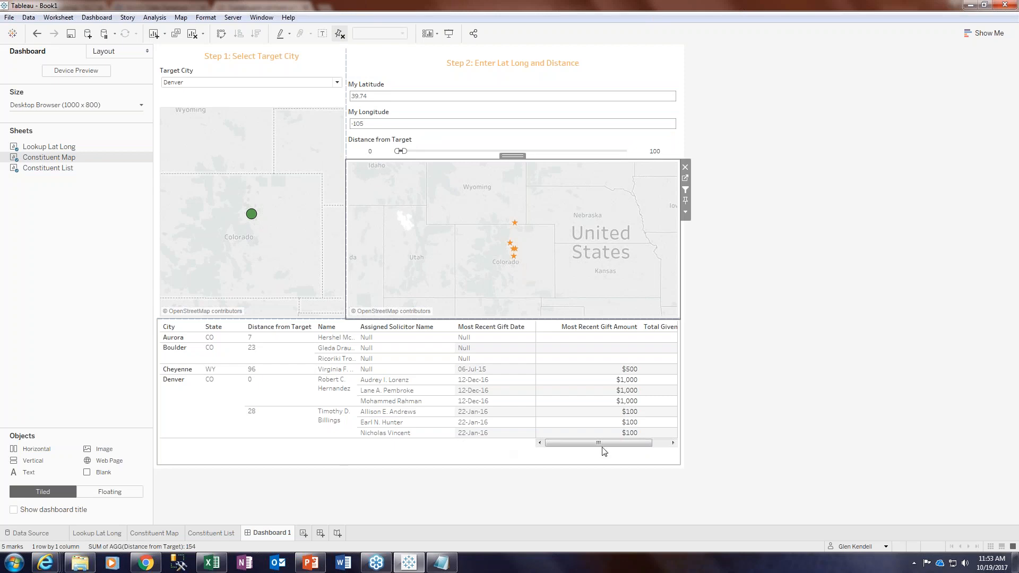
left_click(587, 444)
left_click_drag(587, 444, 246, 333)
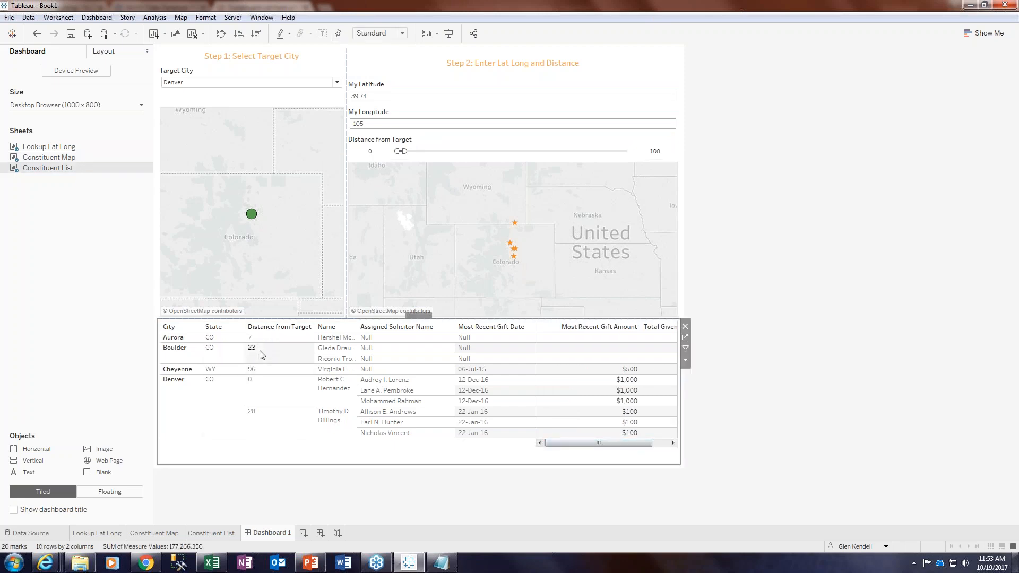
- Switch to the published Dashboard 1 in the browser and try to download it as a crosstab
left_click(146, 563)
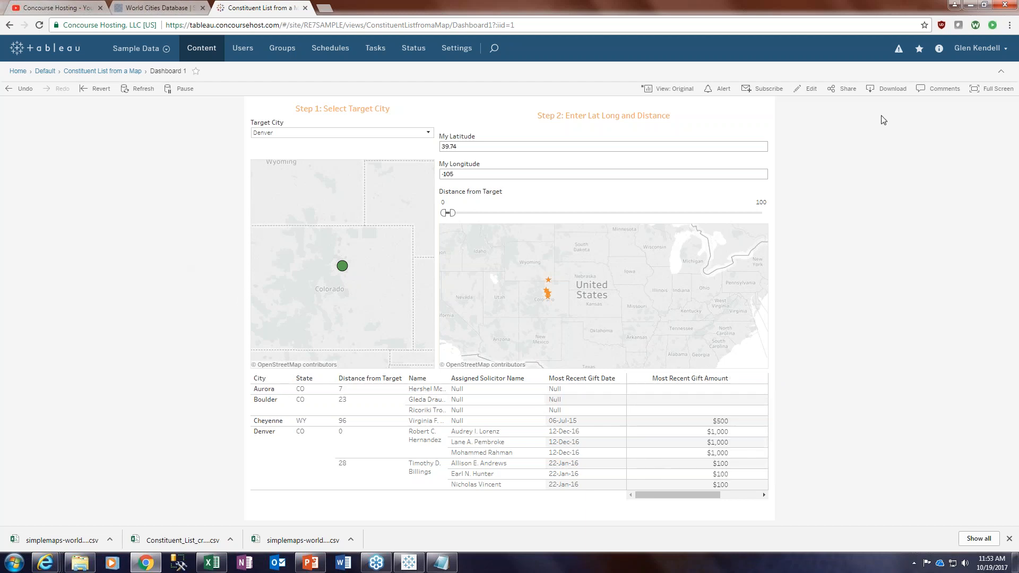
left_click(893, 90)
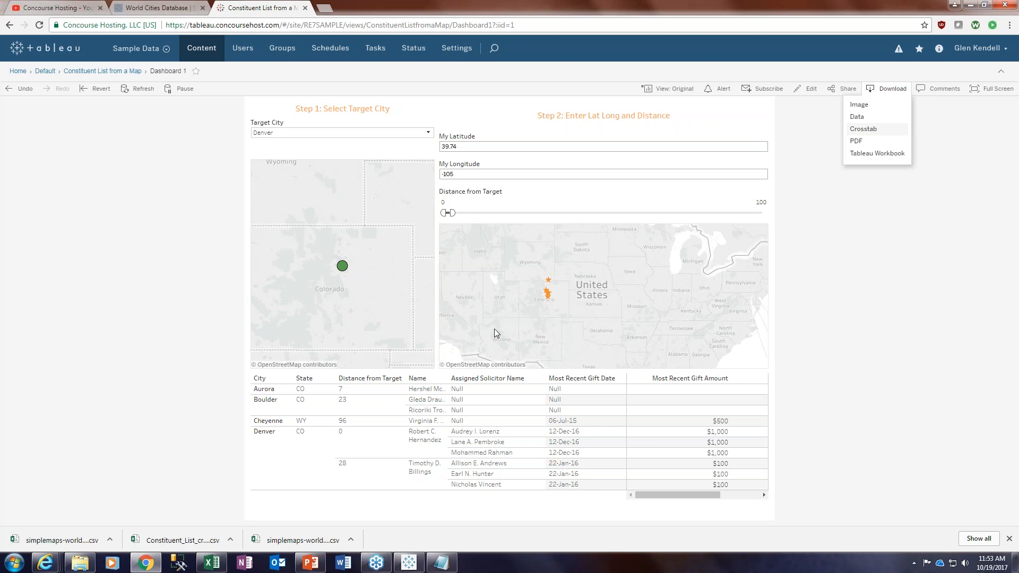
left_click(864, 130)
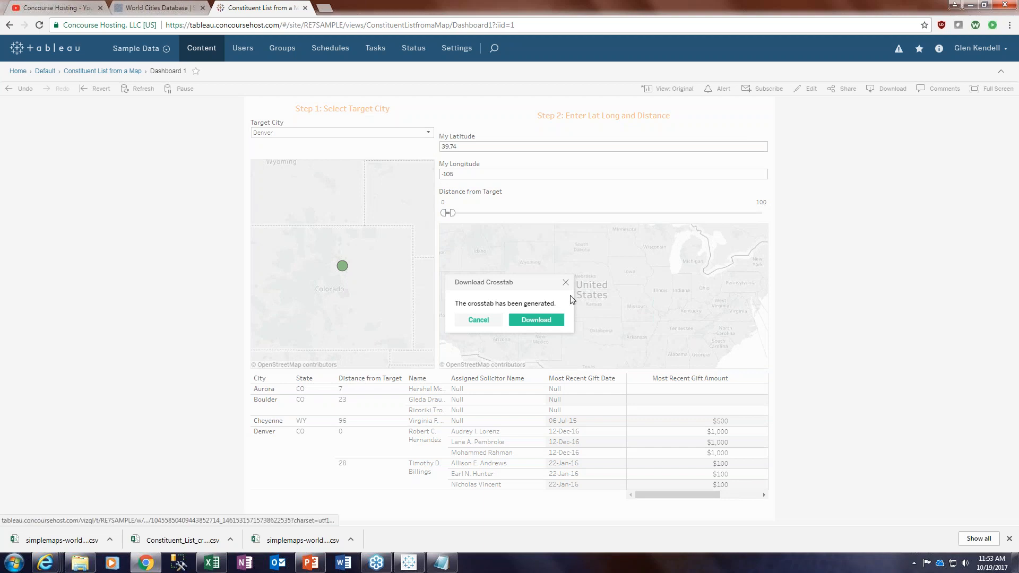
left_click(566, 283)
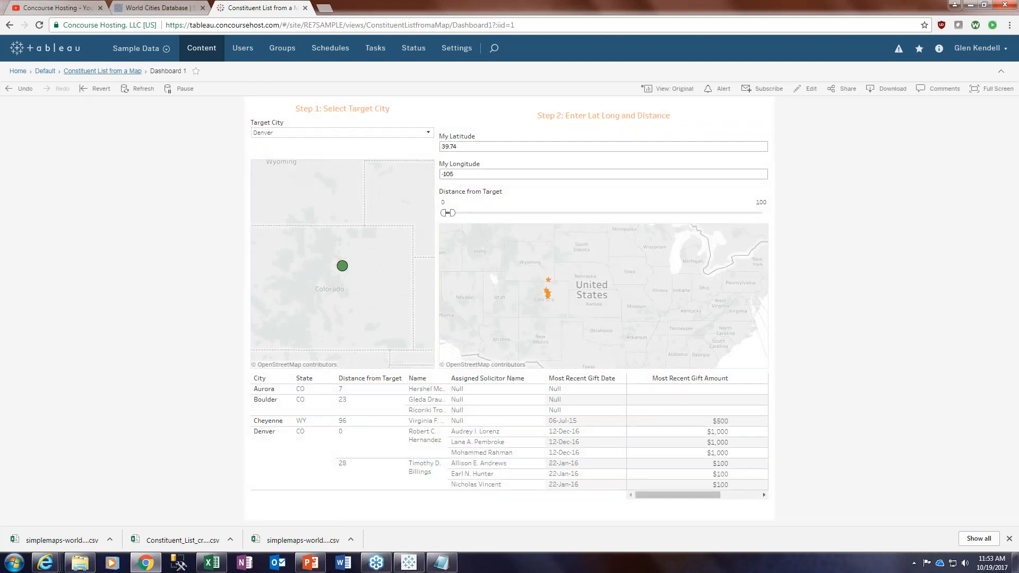
- Open the Constituent List view of the published Constituent List from a Map workbook and copy its URL
left_click(102, 71)
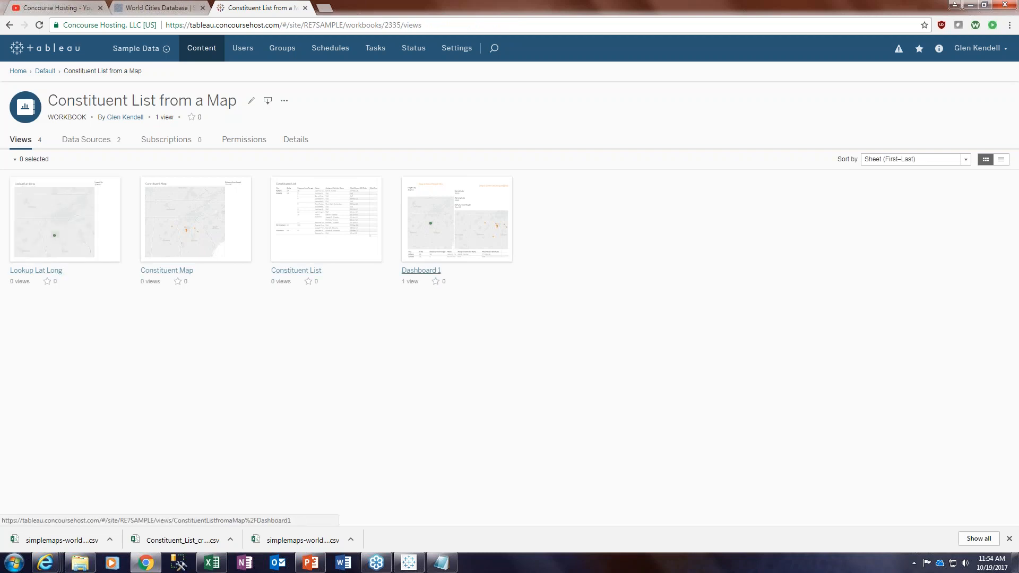
left_click(284, 272)
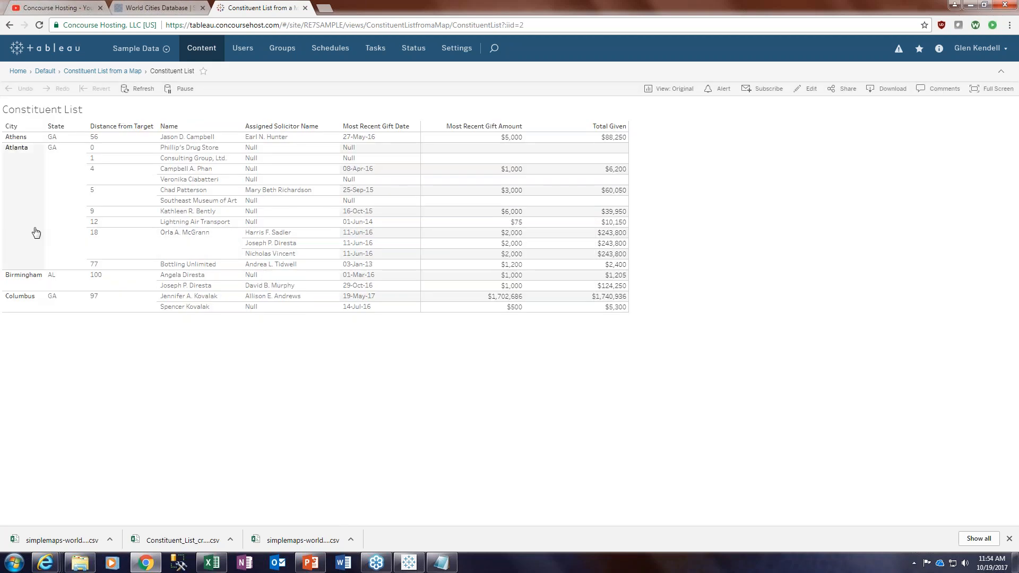
mouse_move(563, 237)
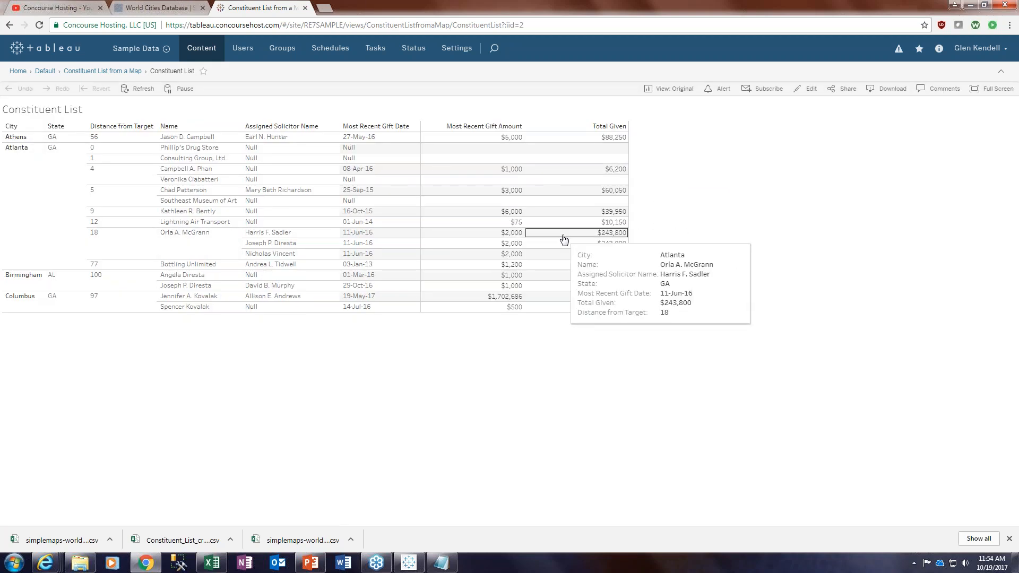
mouse_move(533, 268)
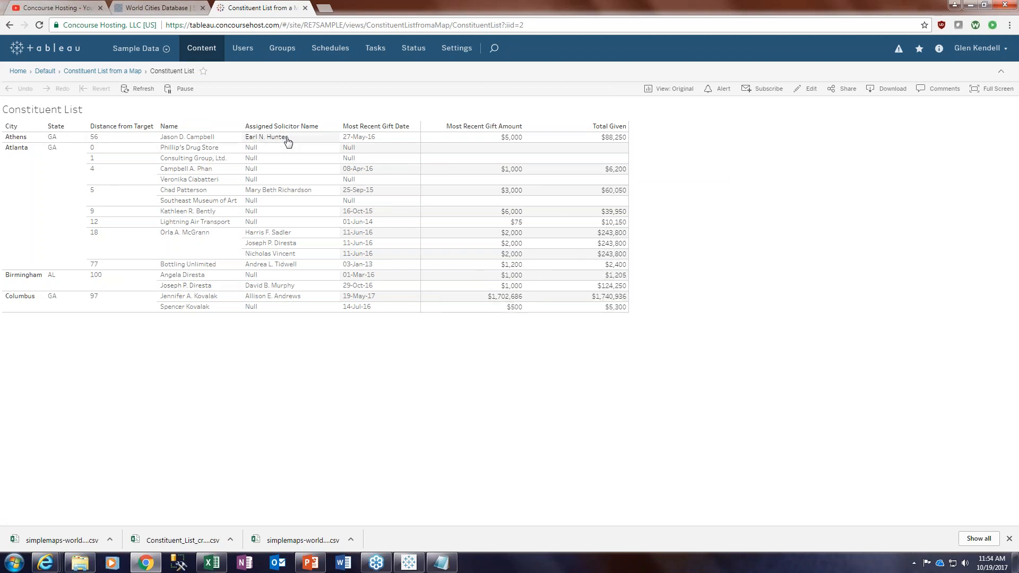
mouse_move(630, 313)
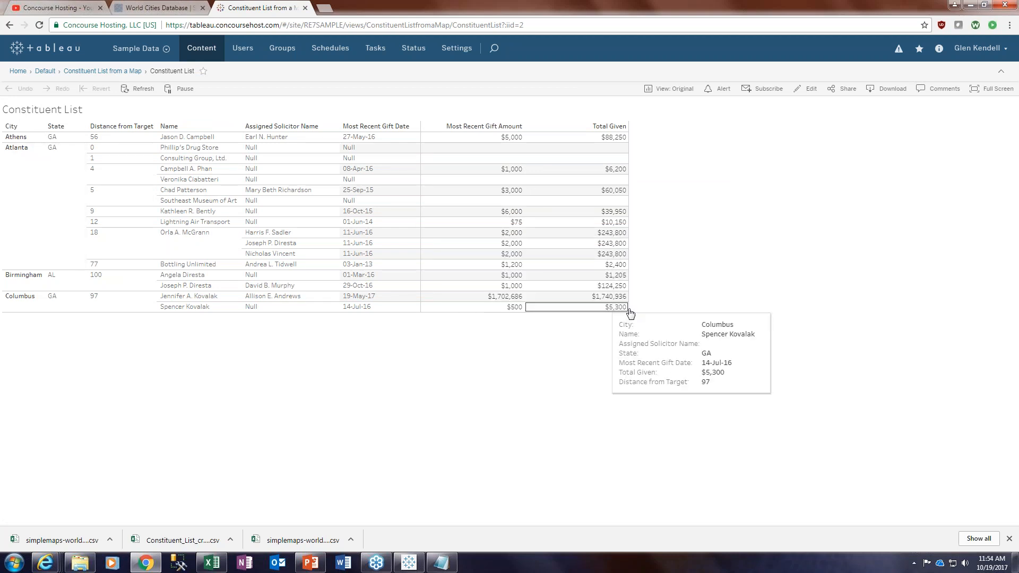
left_click(539, 26)
key("ctrl+c")
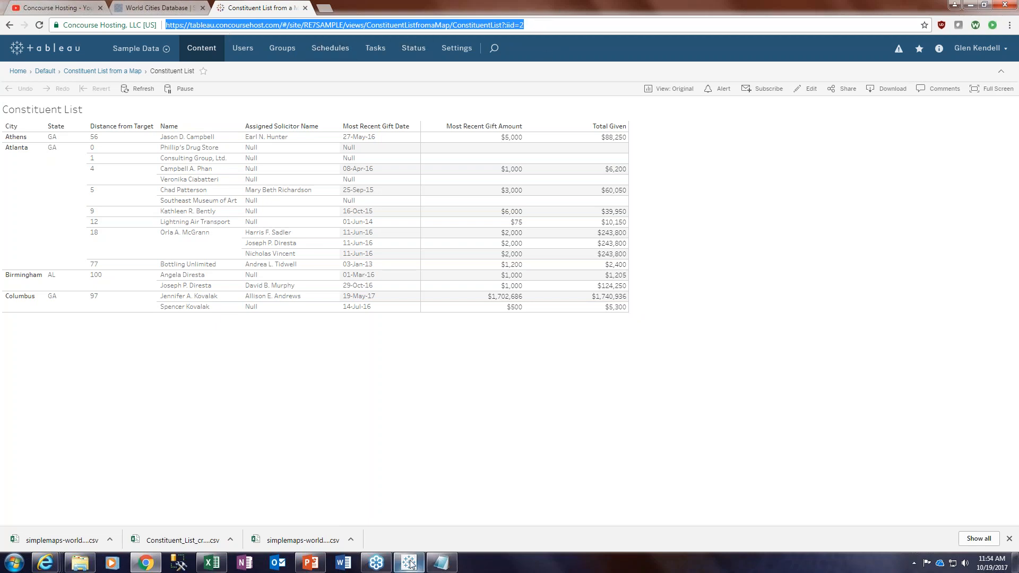
- Back in Tableau Desktop, add a URL action to Dashboard 1 that runs on Select and opens the copied Constituent List address
key("alt+Tab")
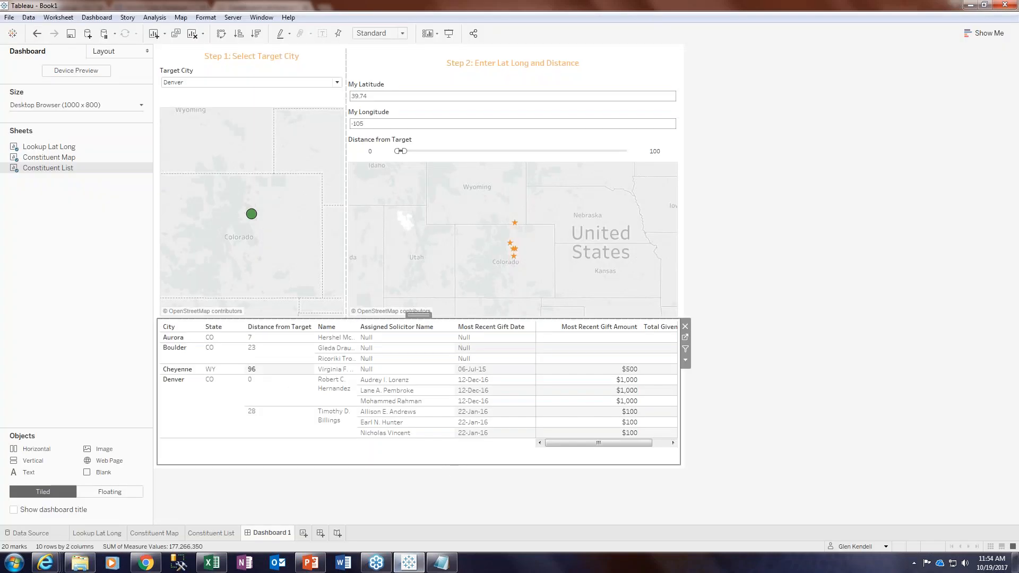
left_click(100, 19)
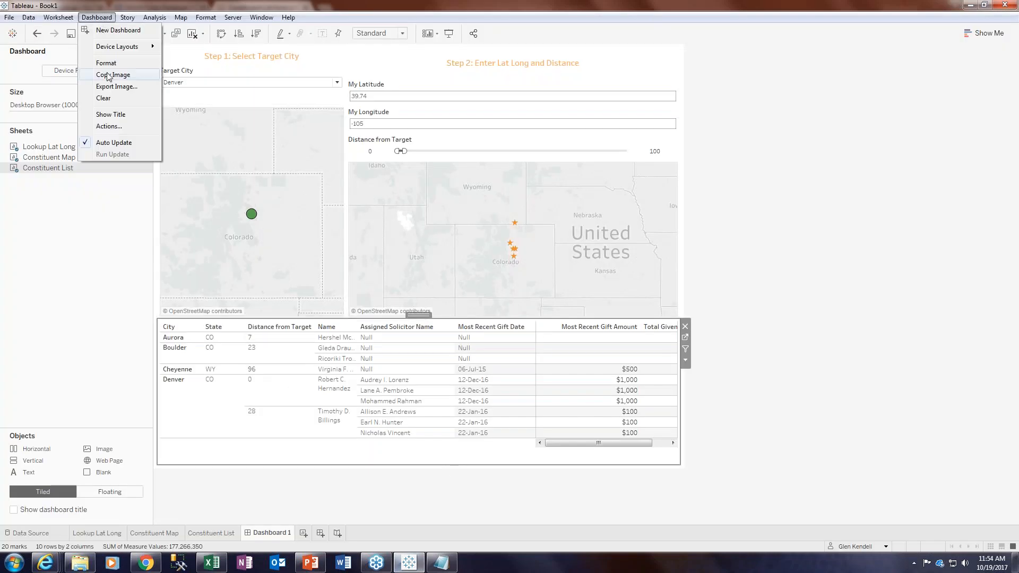
left_click(109, 127)
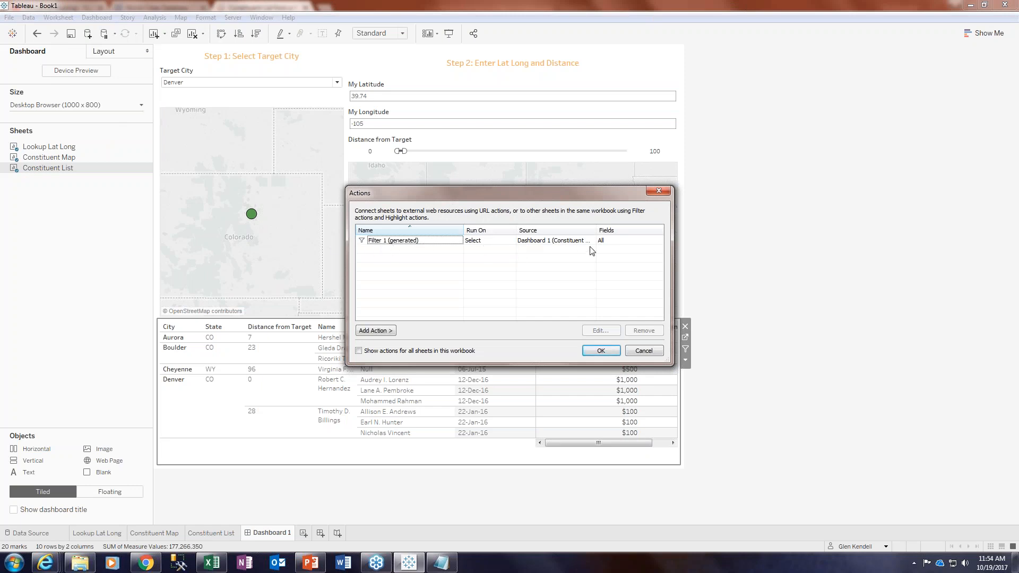
left_click(390, 331)
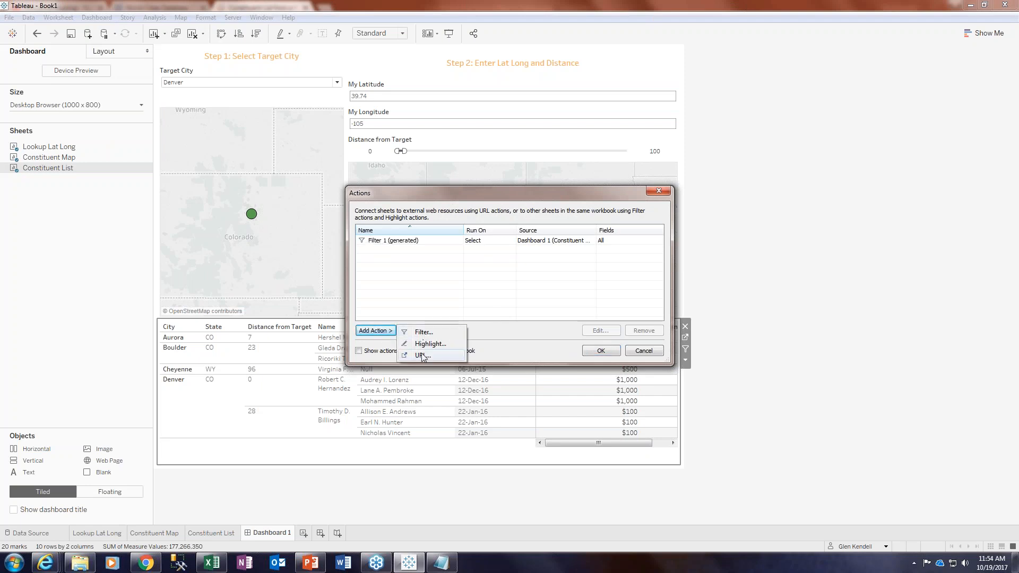
left_click(422, 355)
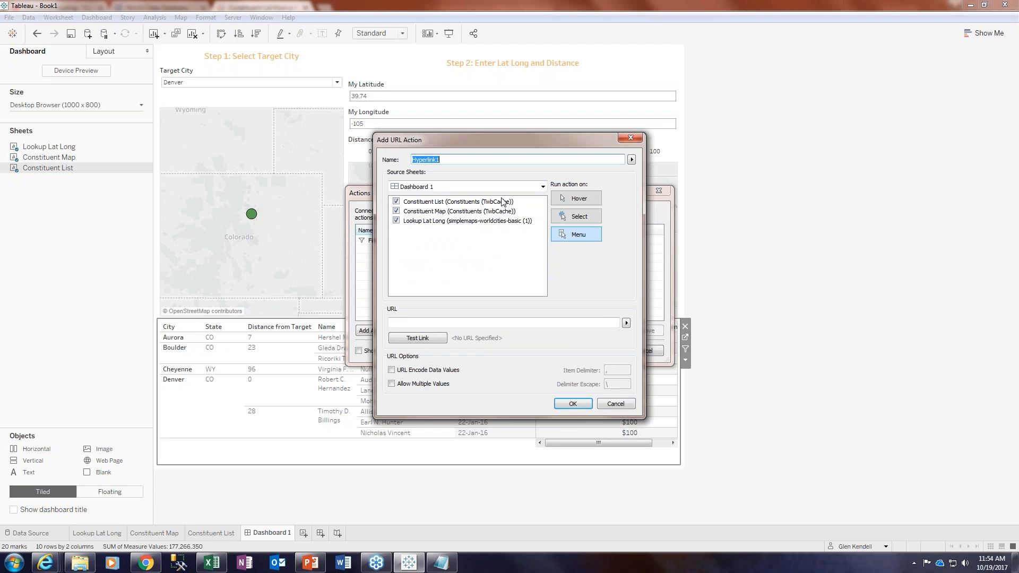
left_click(579, 218)
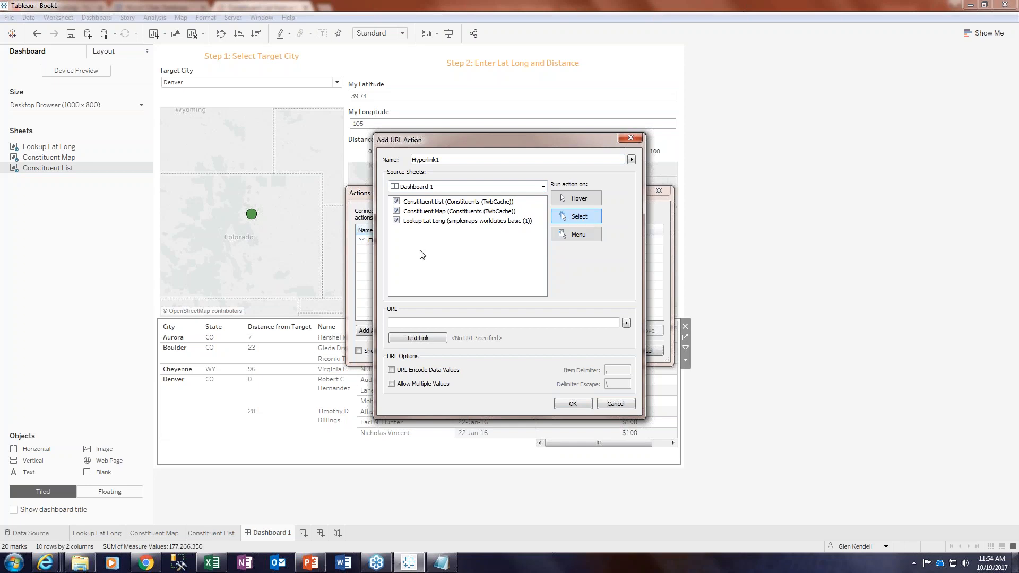
left_click(420, 322)
key("ctrl+v")
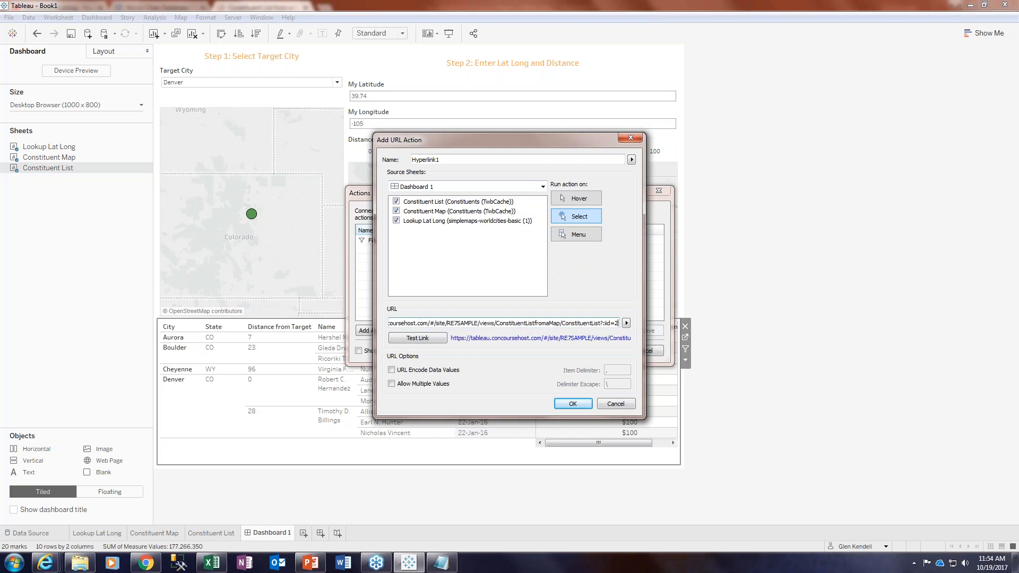
- Restrict the URL action's source sheets to Constituent List only and save the dashboard actions
left_click(396, 212)
left_click(396, 221)
left_click(573, 404)
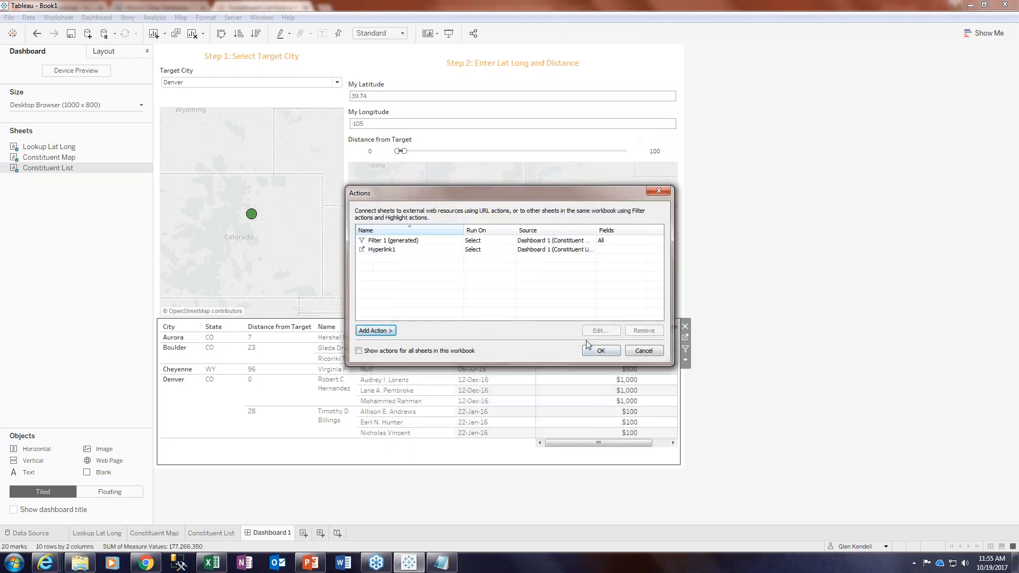
left_click(599, 351)
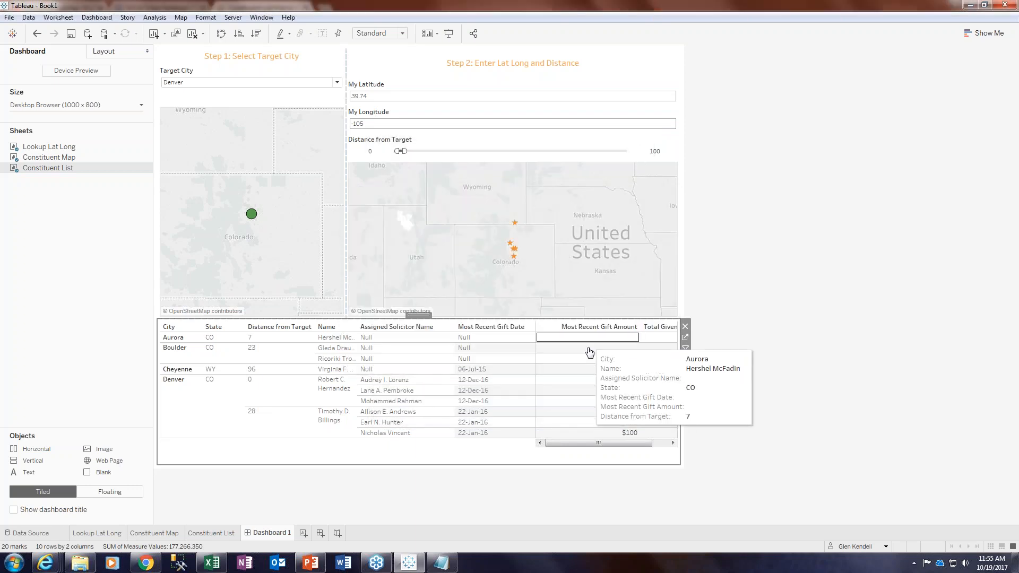
- Publish the workbook to the Default project as Constituent List from a Map, overwriting the existing one
left_click(211, 20)
mouse_move(232, 18)
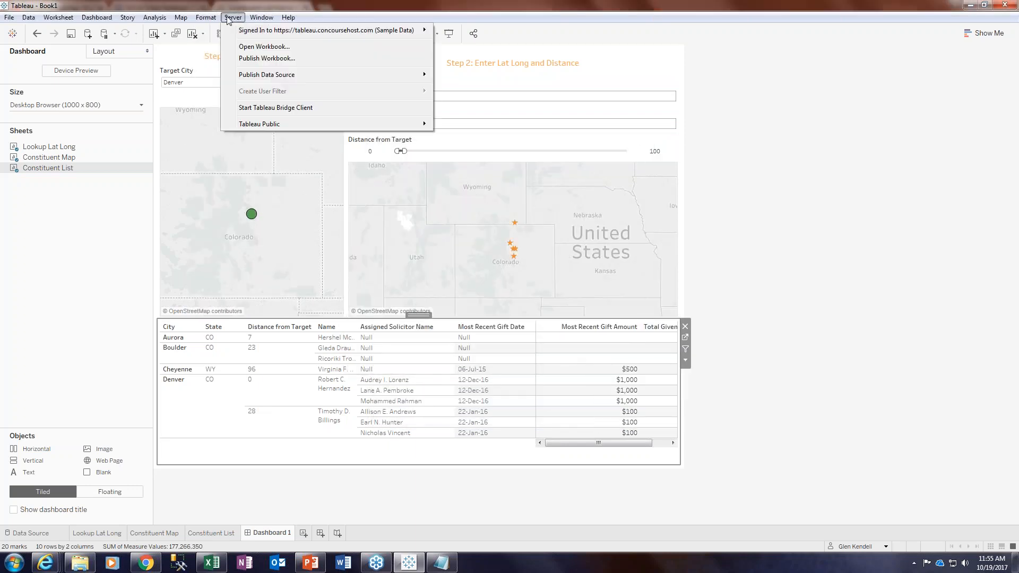
left_click(256, 60)
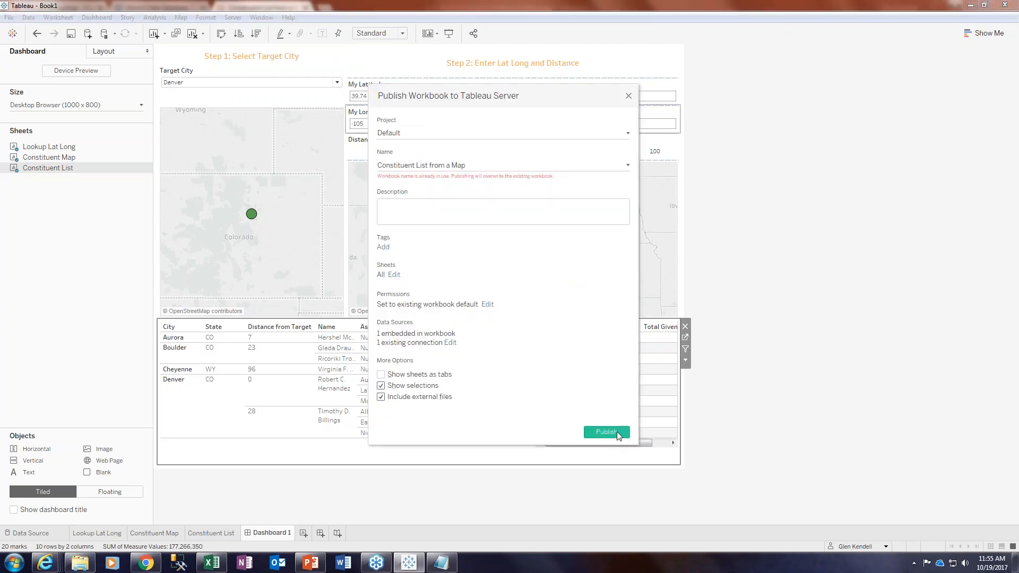
left_click(617, 432)
left_click(568, 279)
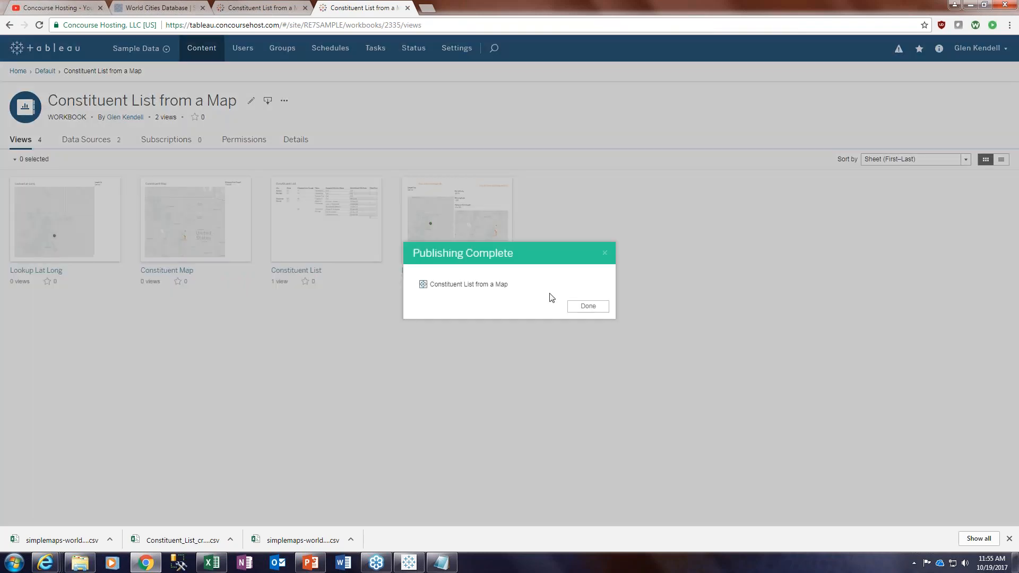
left_click(588, 306)
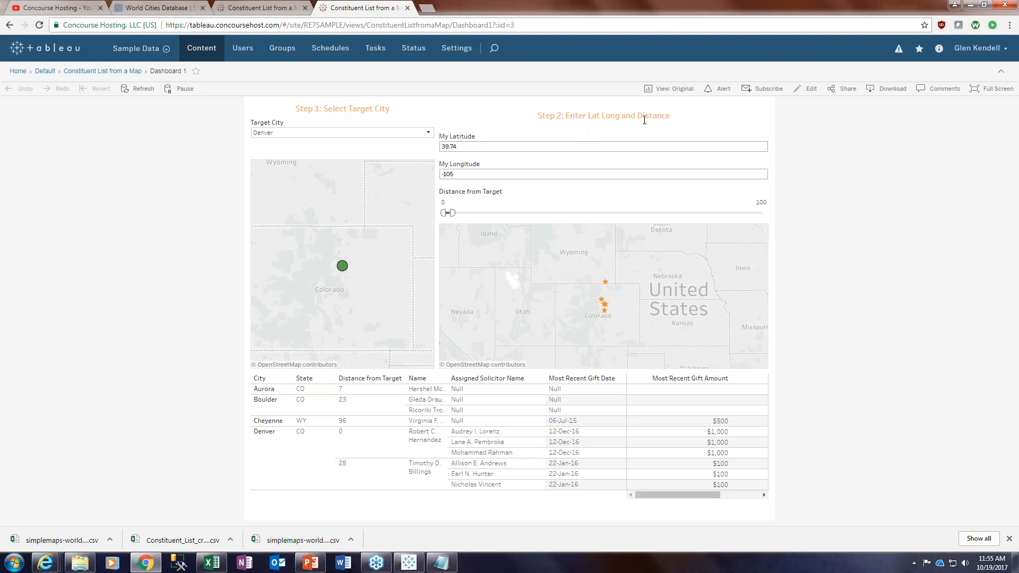
- Follow the published dashboard's list link to the Constituent List view, then download its crosstab and open the file in Excel
mouse_move(601, 300)
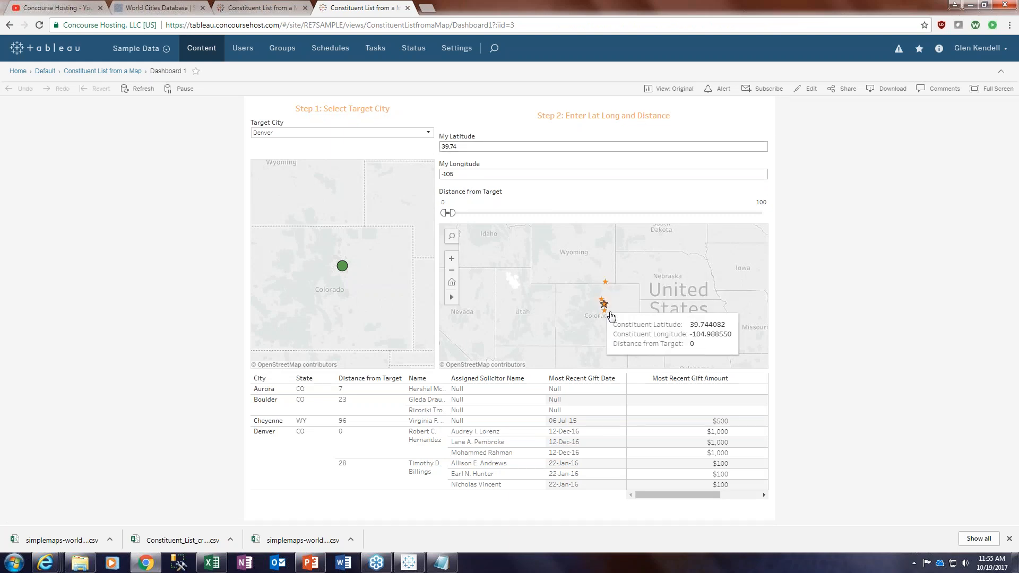
left_click(385, 390)
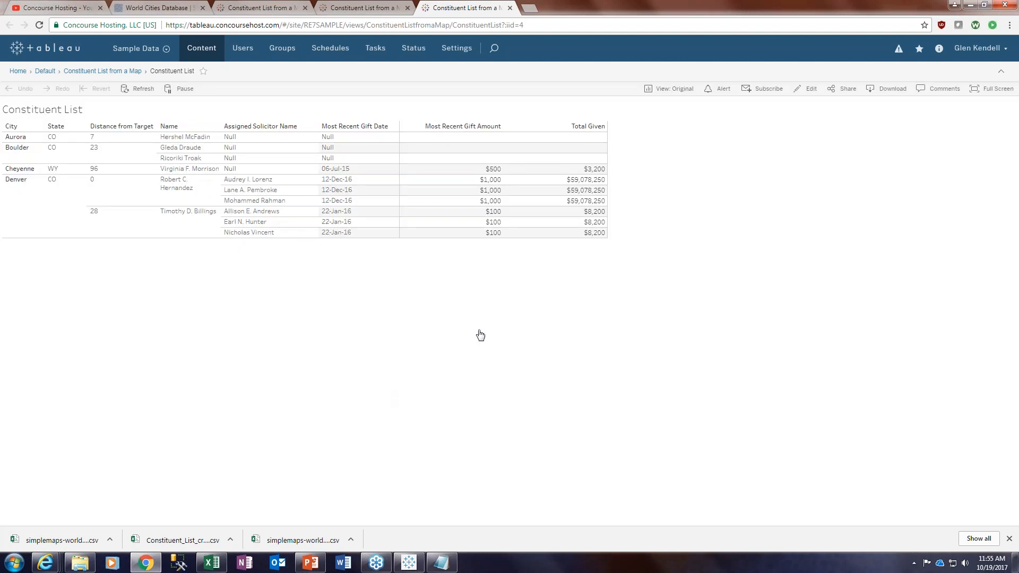
left_click(884, 94)
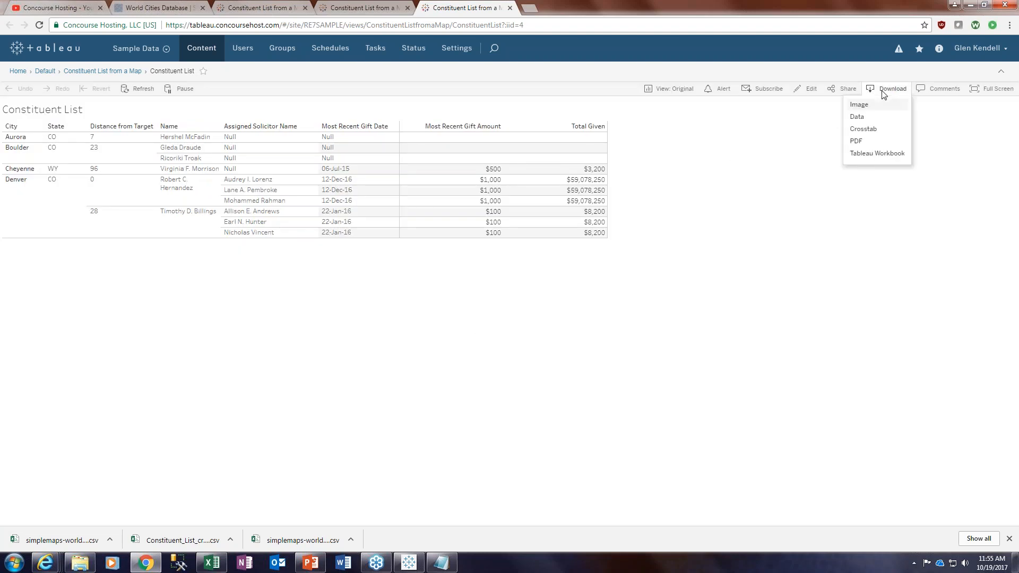
left_click(870, 132)
left_click(537, 328)
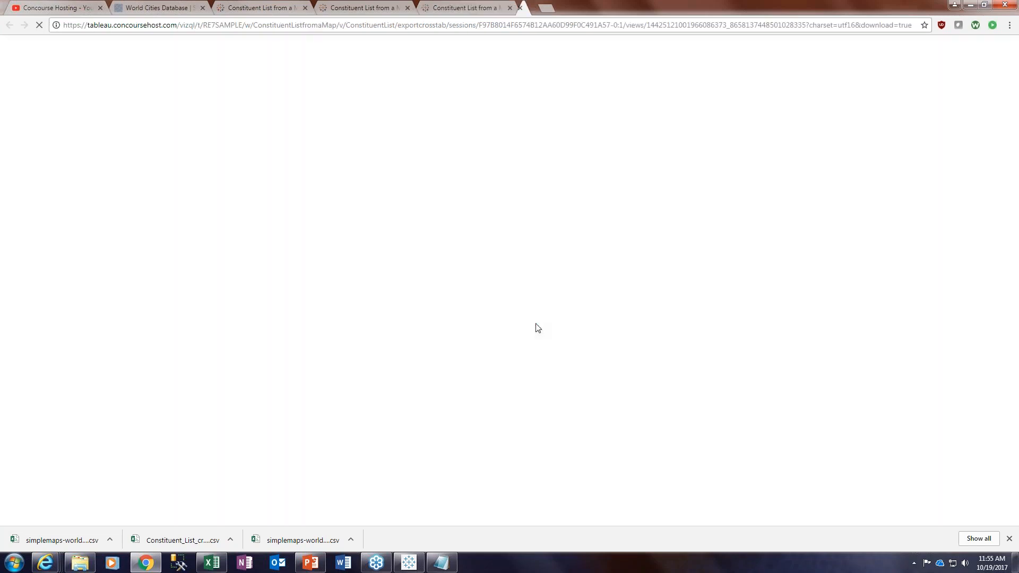
left_click(72, 540)
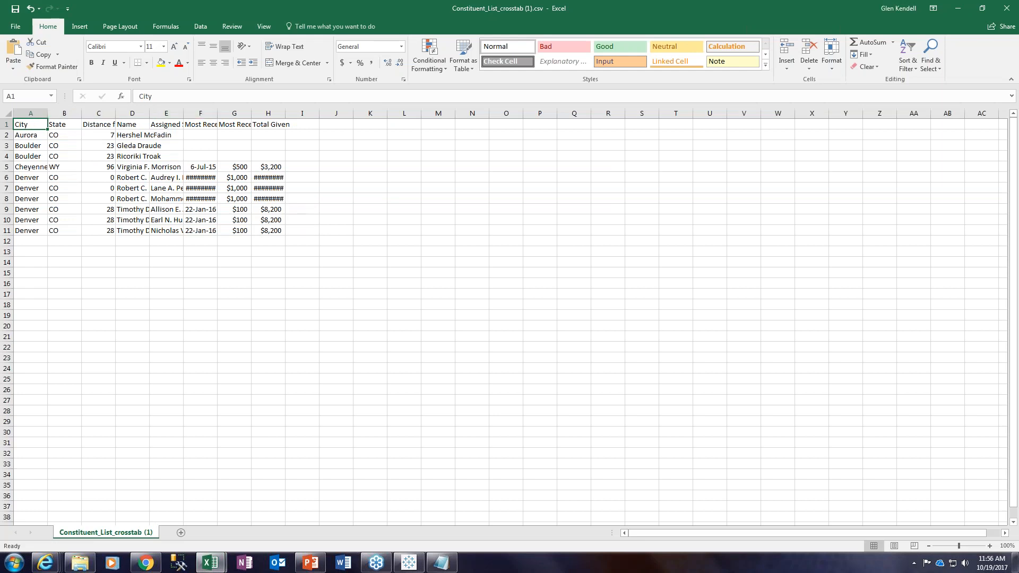
- Autofit the Assigned Solicitor Name, Most Recent Gift Date, Most Recent Gift Amount and Total Given columns
double_click(183, 113)
double_click(268, 113)
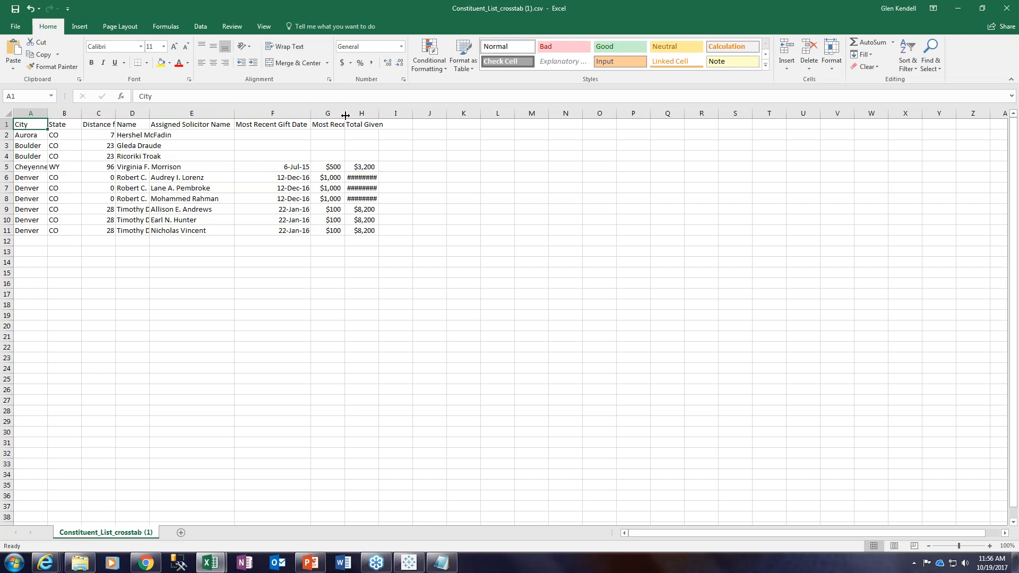
double_click(344, 113)
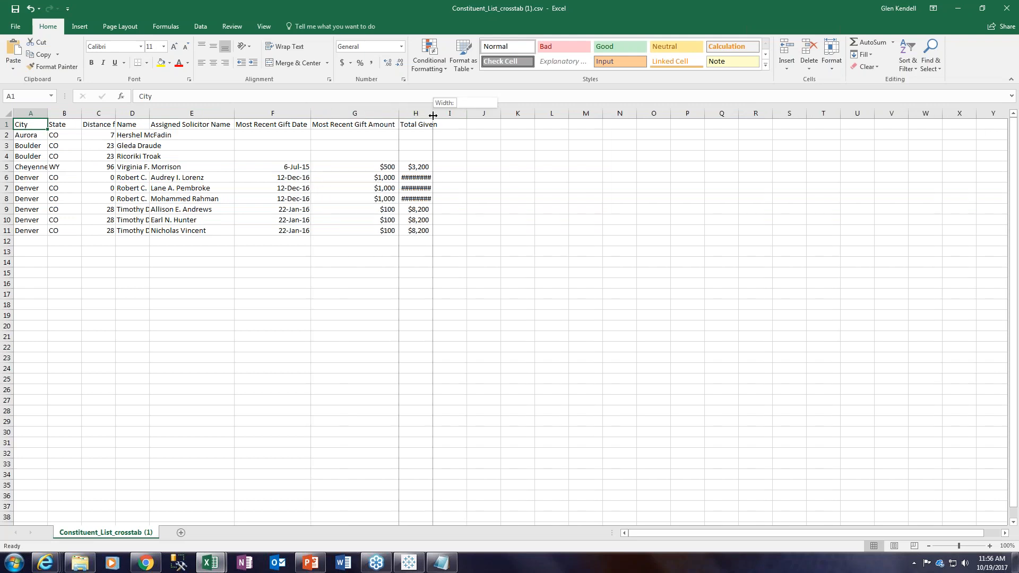
double_click(433, 113)
- In Tableau Desktop, add a text object above the constituent list reading "Step 3: Click on List Below, Then Select Download Crosstab from Menu"
left_click(409, 563)
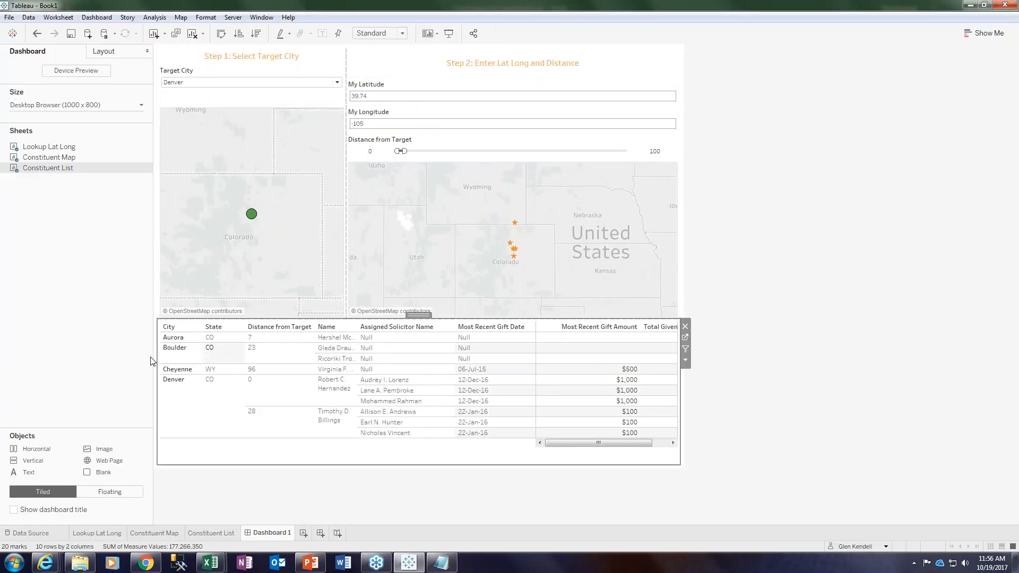
left_click(21, 473)
left_click_drag(22, 472, 375, 330)
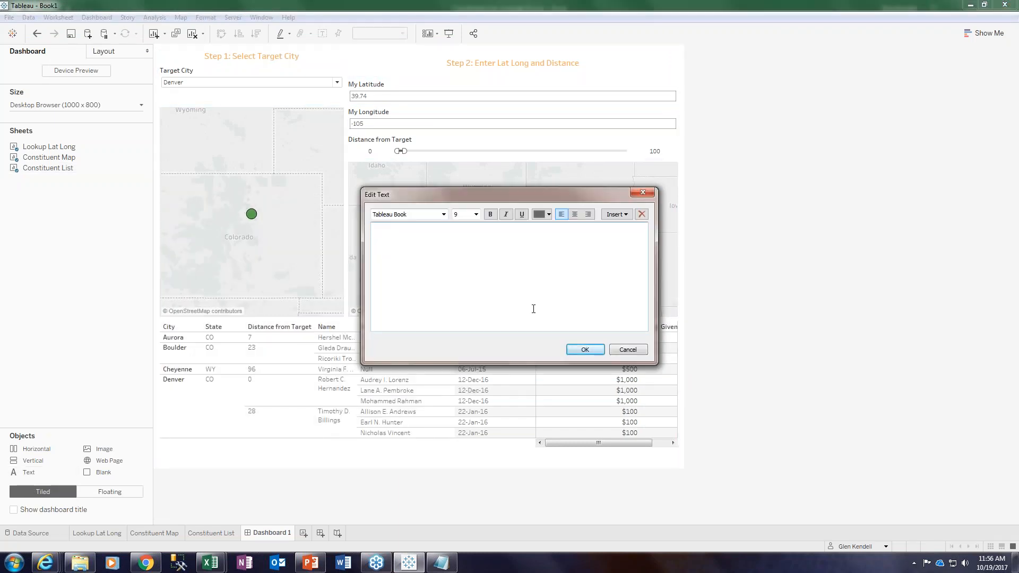
type("Step 3: Click on List Be")
type("Select Download Crosstab from Menu")
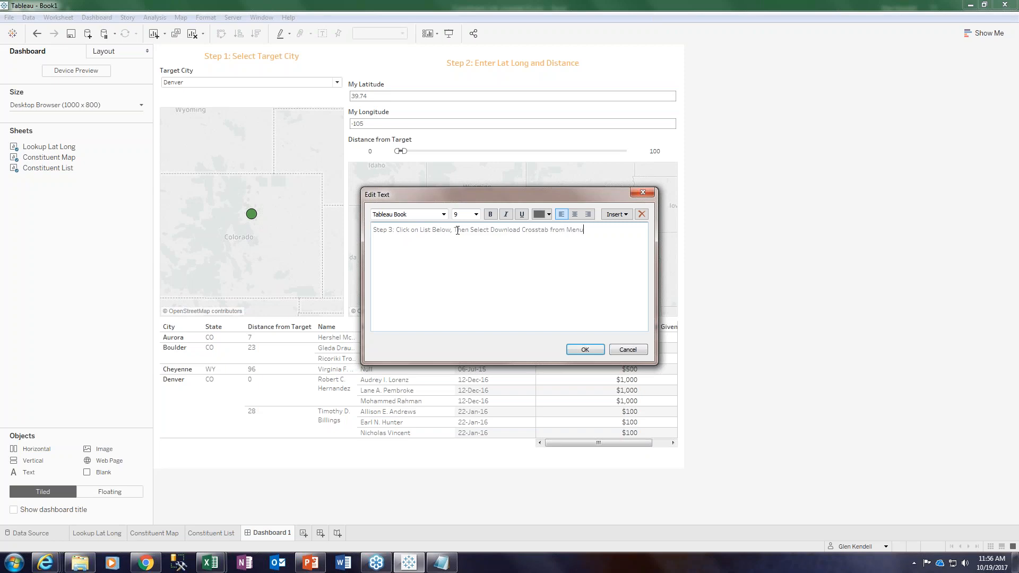
- Format the Step 3 text as size 11, centred, bold and orange, and reduce the text object's height
key("ctrl+a")
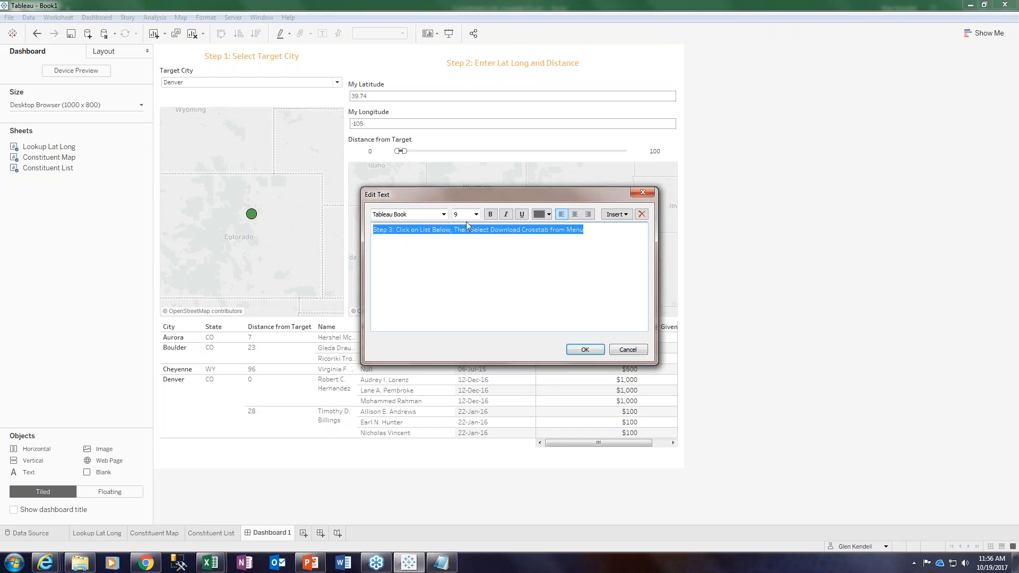
left_click(467, 214)
left_click(463, 244)
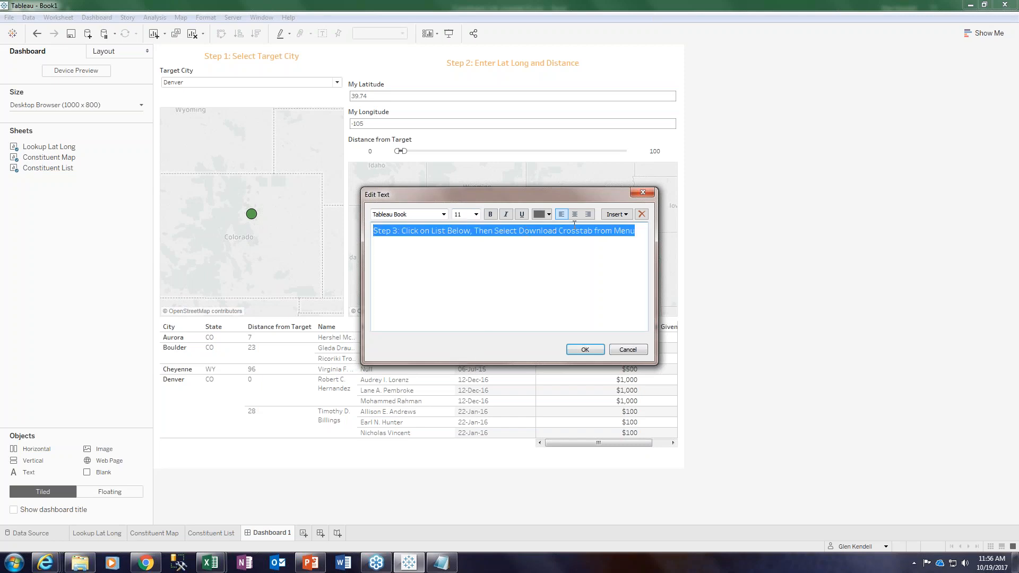
left_click(574, 214)
left_click(491, 214)
left_click(549, 215)
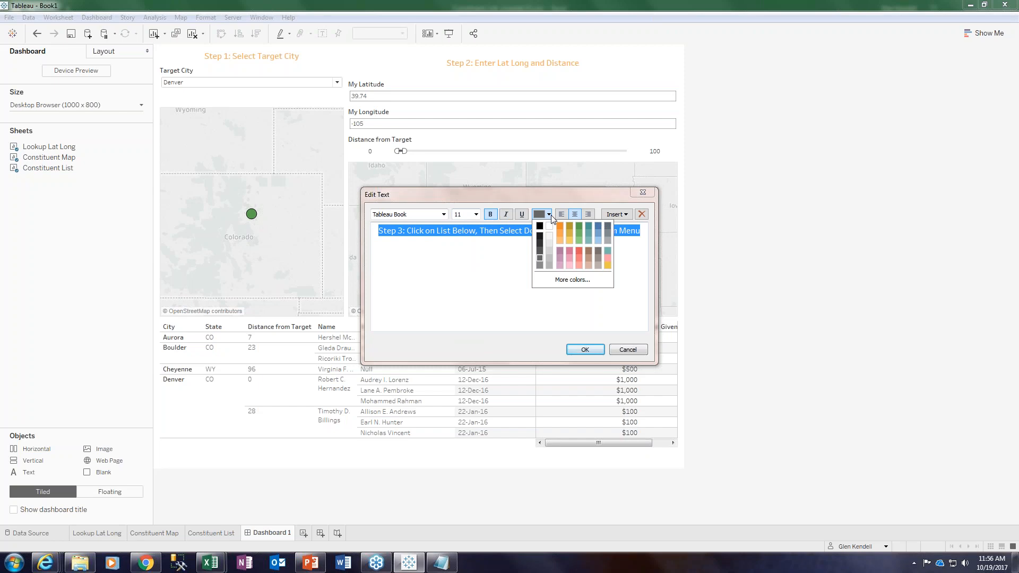
left_click(561, 231)
left_click(584, 350)
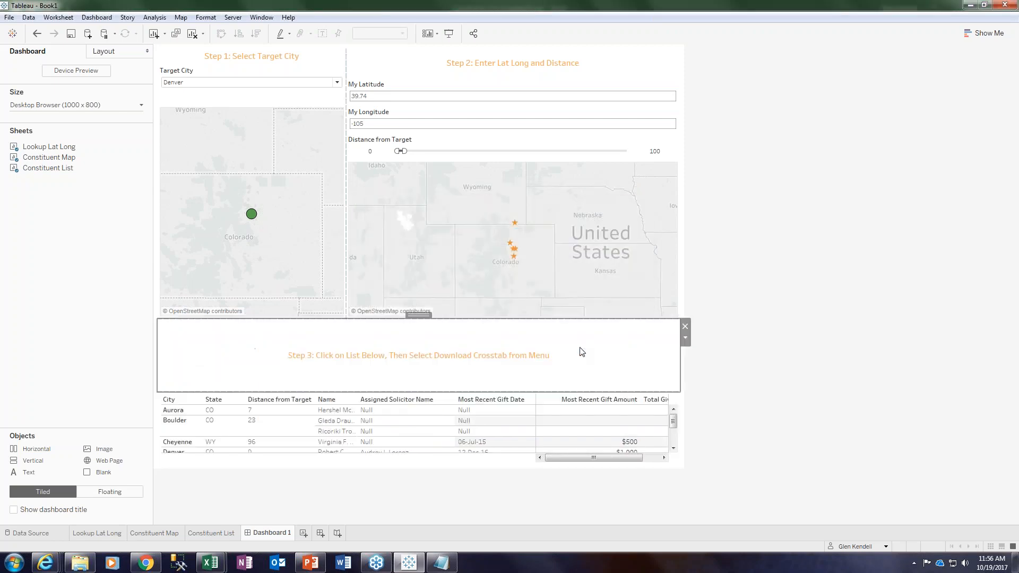
left_click_drag(452, 391, 440, 360)
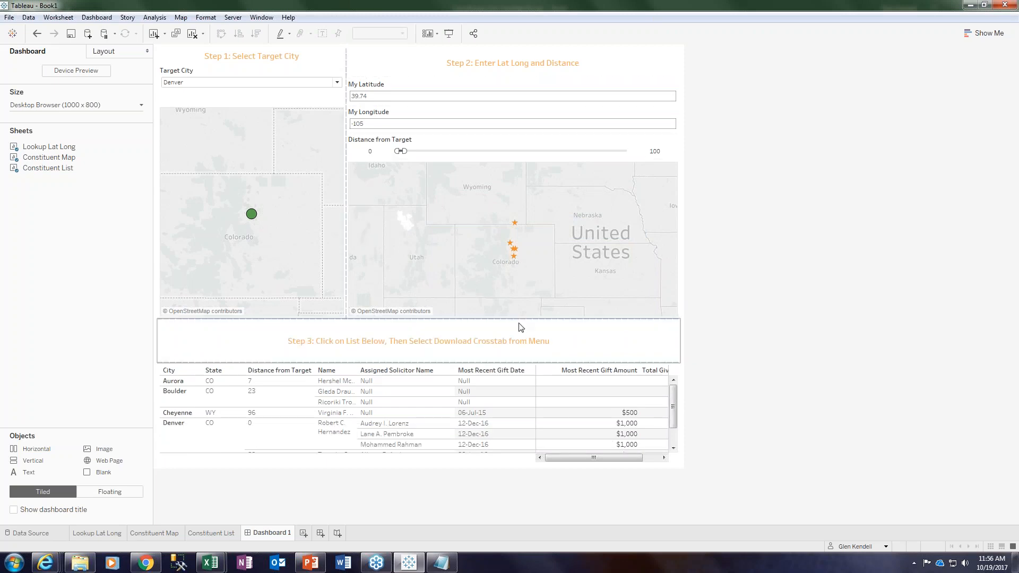
- Publish the workbook to the Default project as Constituent List from a Map again, overwriting the existing version
left_click(234, 17)
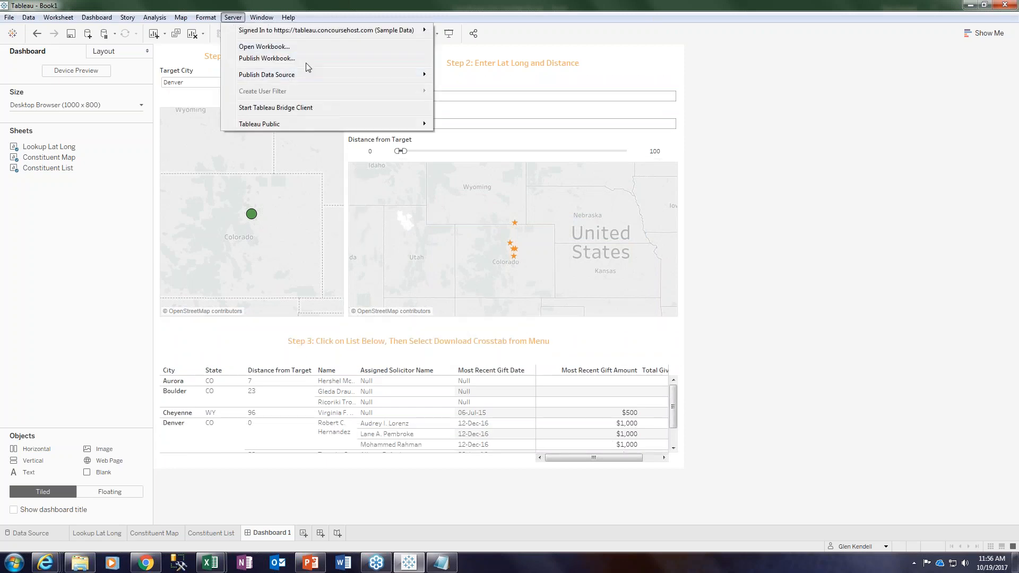
left_click(356, 59)
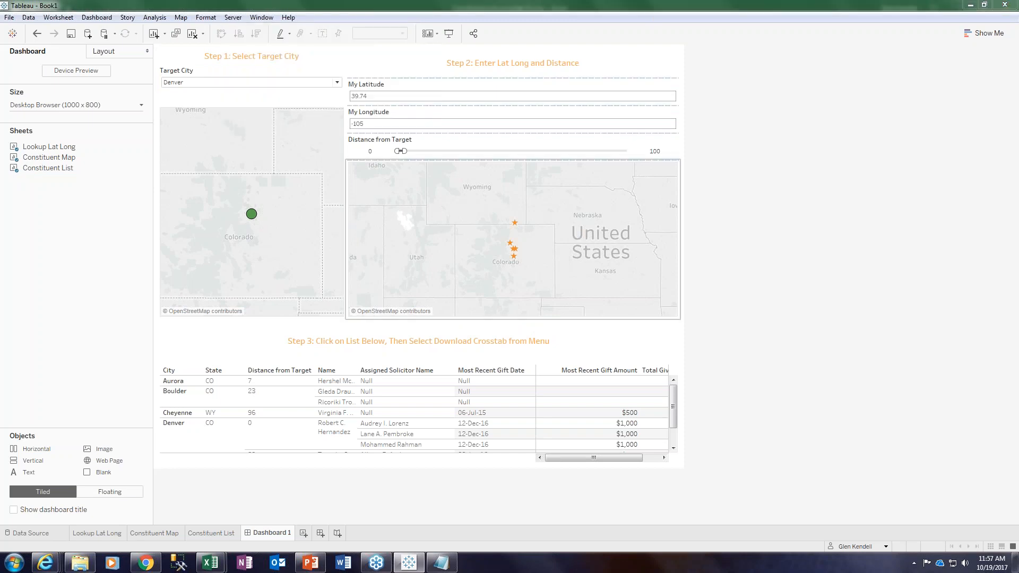
left_click(619, 432)
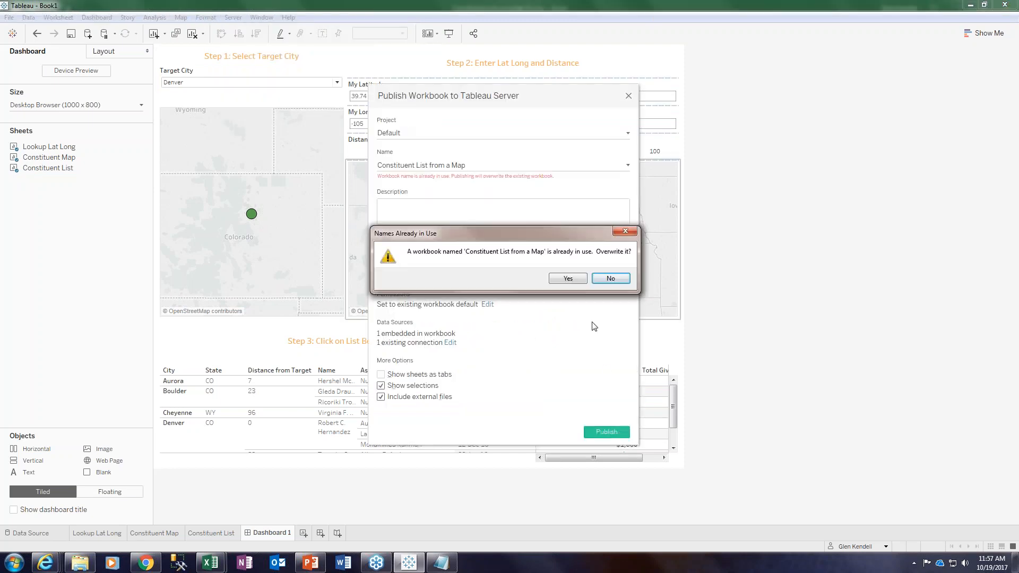
left_click(576, 278)
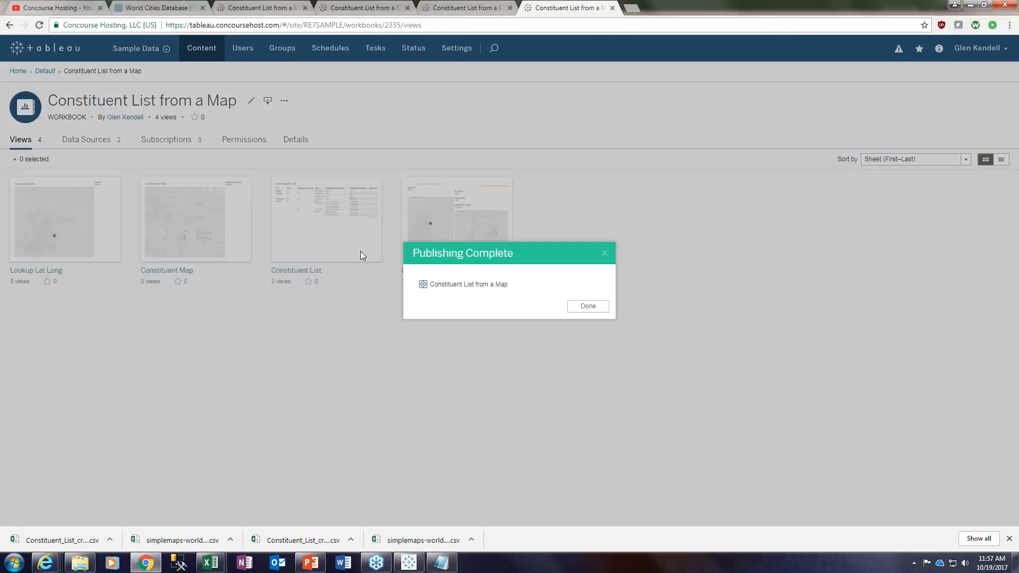
left_click(587, 306)
- Open the published Dashboard 1 and set the target city to Chicago
left_click(457, 244)
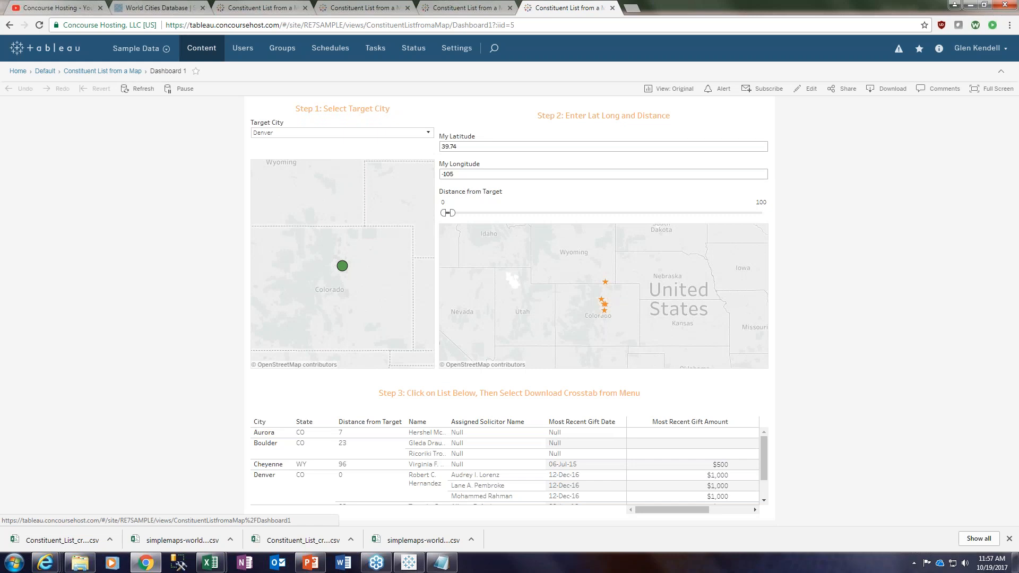
left_click(428, 133)
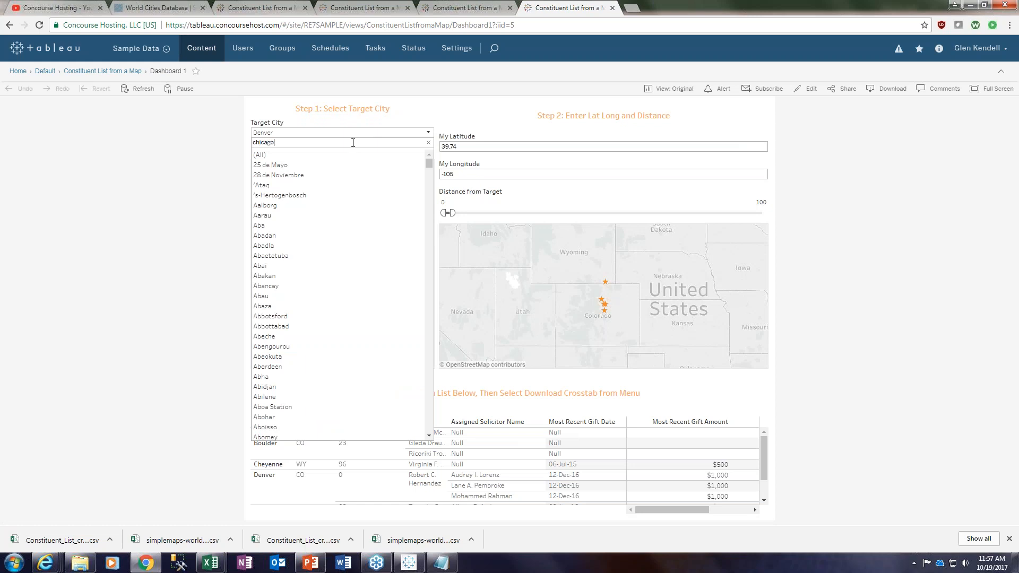
key("Return")
left_click(293, 156)
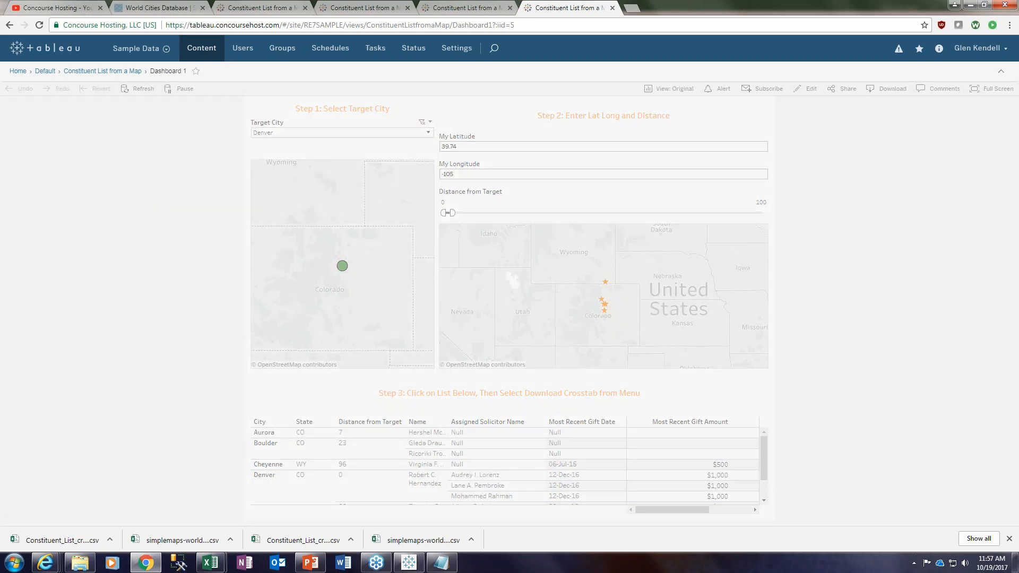
- Read Chicago's coordinates from its map marker and set My Latitude to 41.83 and My Longitude to -87.75
mouse_move(343, 270)
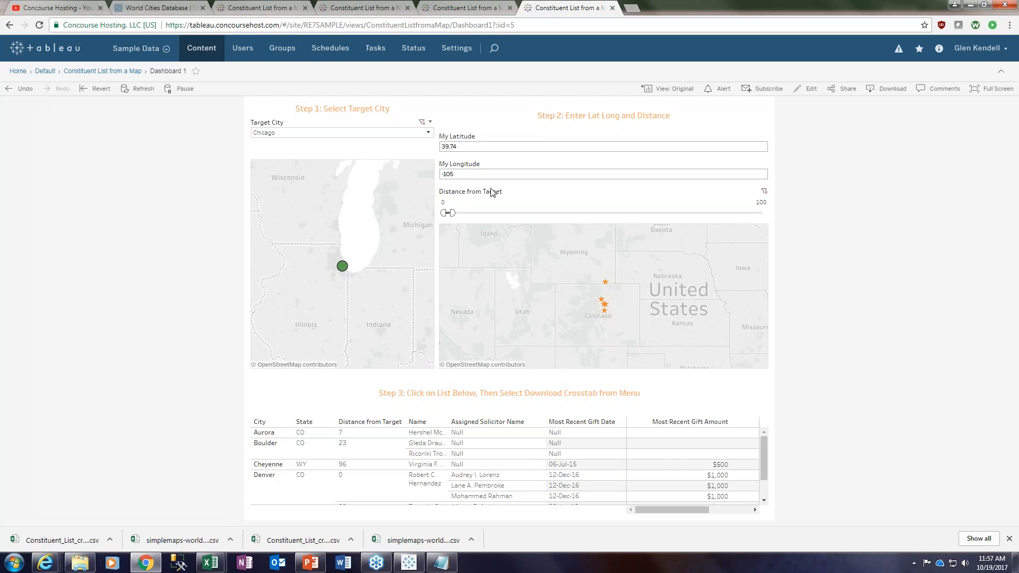
left_click(473, 150)
type("41.83")
mouse_move(343, 266)
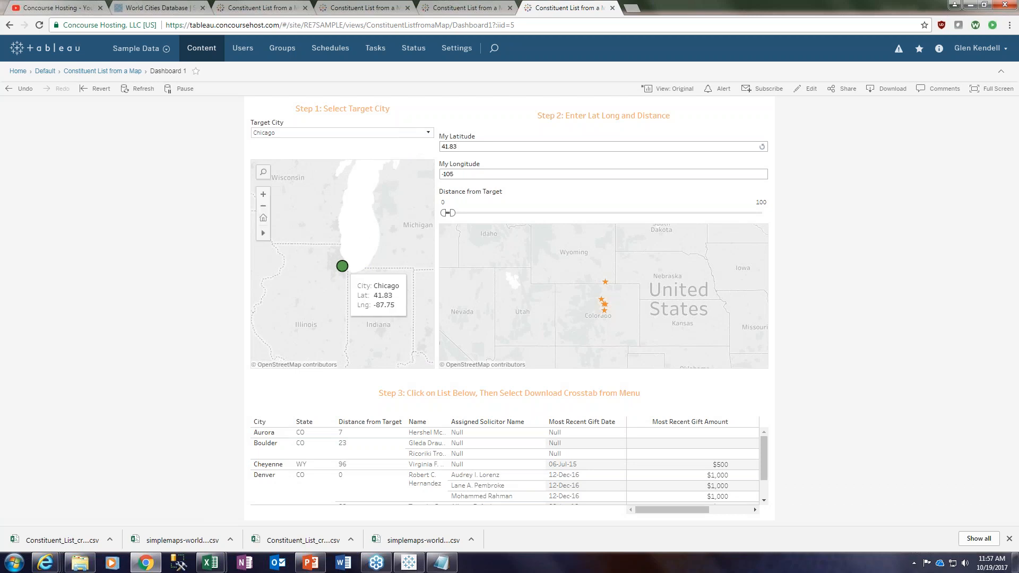
left_click(480, 177)
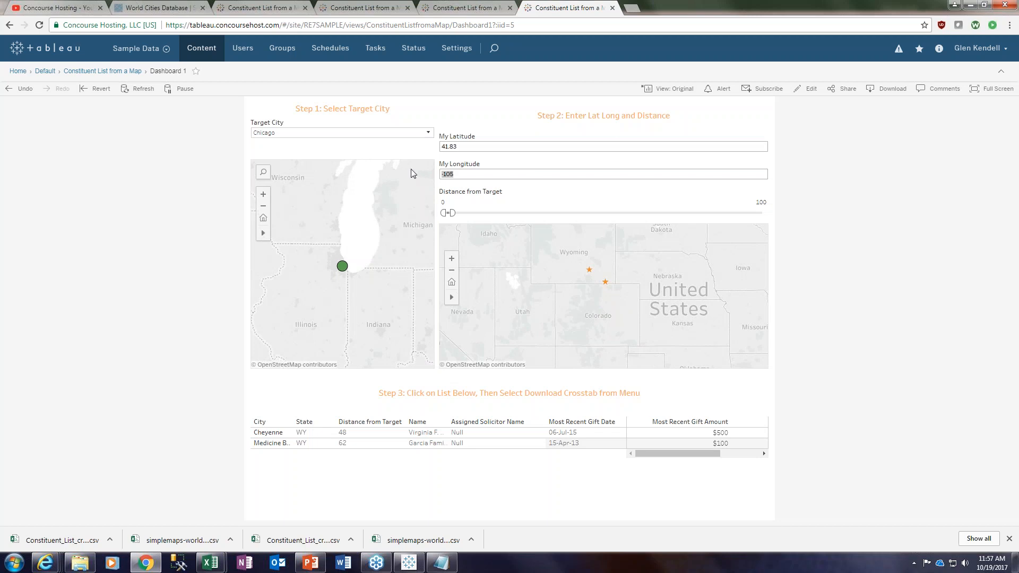
type("-87.75")
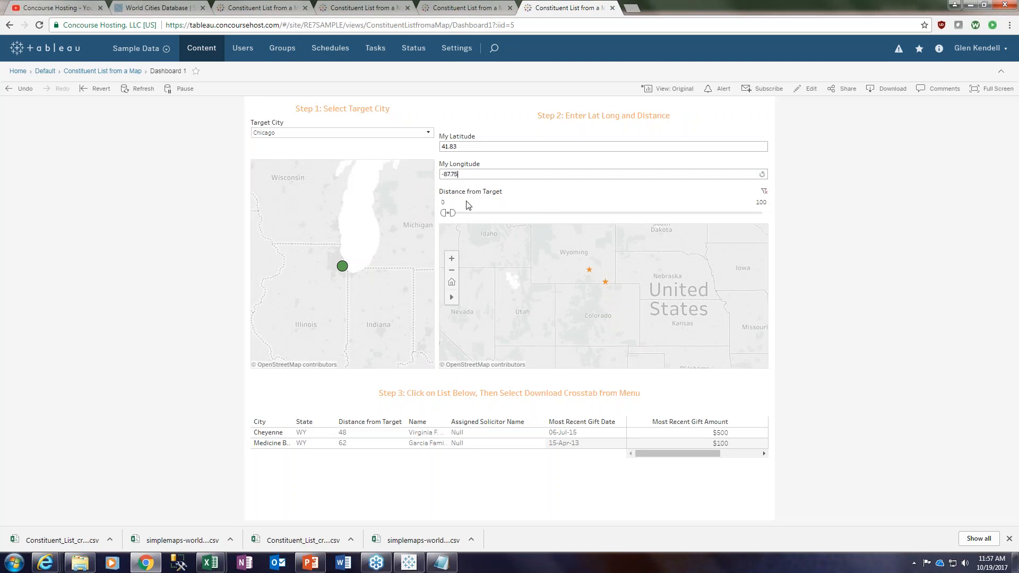
- Set the maximum Distance from Target to 50 and recentre the constituent map on the Chicago area
left_click(724, 207)
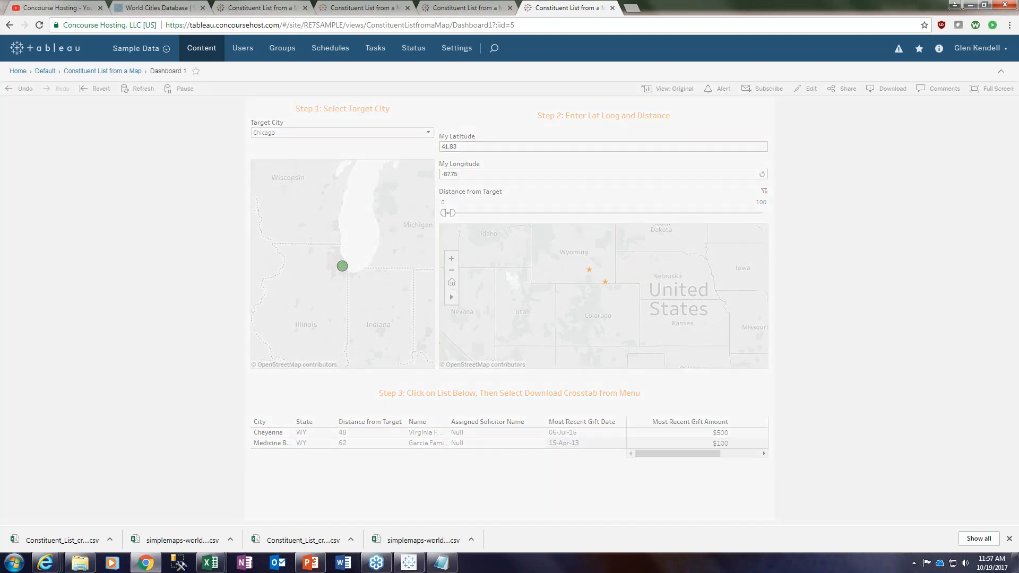
type("50")
key("Return")
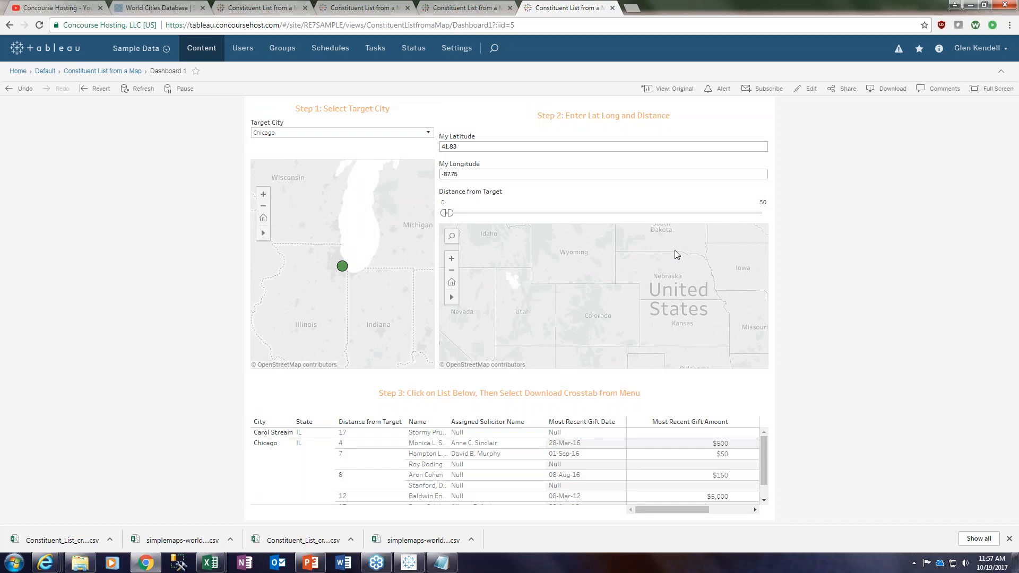
mouse_move(451, 299)
left_click(452, 282)
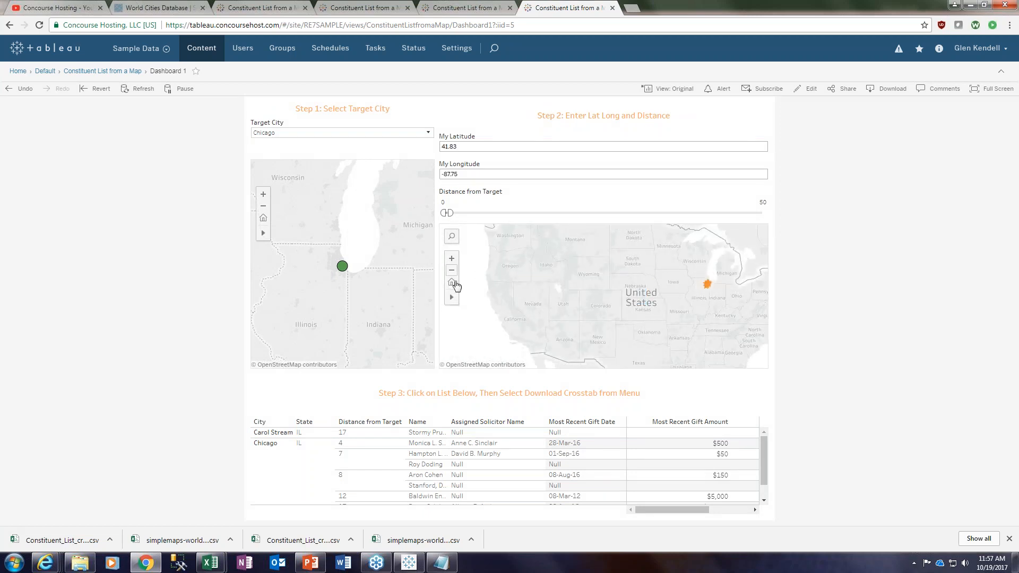
left_click(479, 298)
left_click_drag(610, 277, 476, 298)
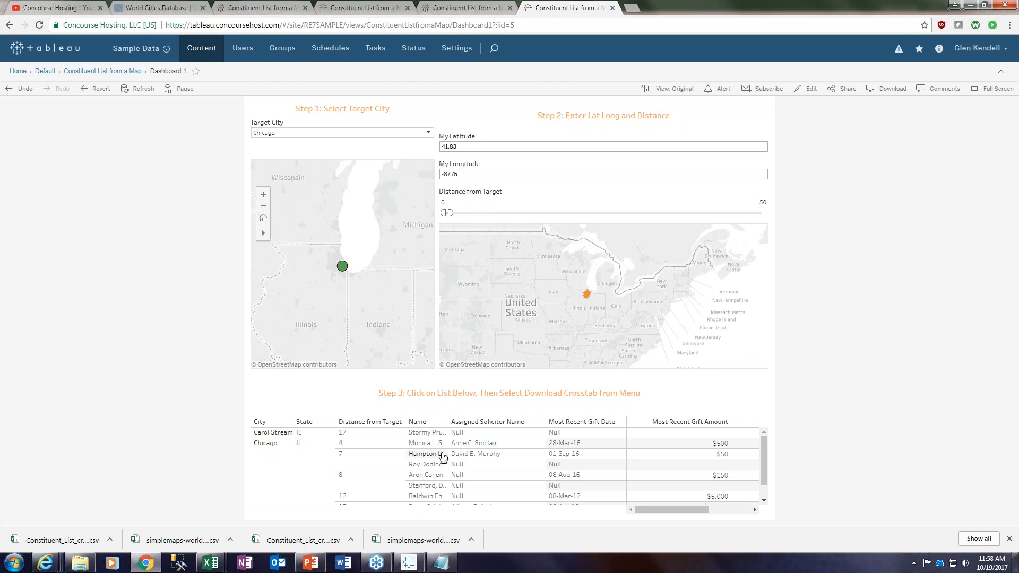
- Follow the dashboard list's link to the Constituent List view and refresh its data
left_click(309, 438)
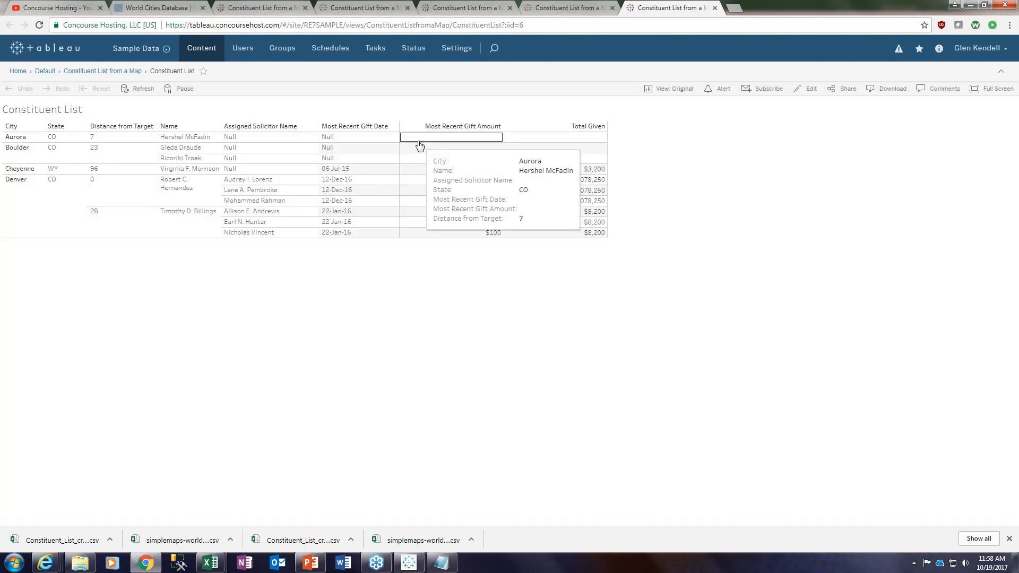
left_click(138, 89)
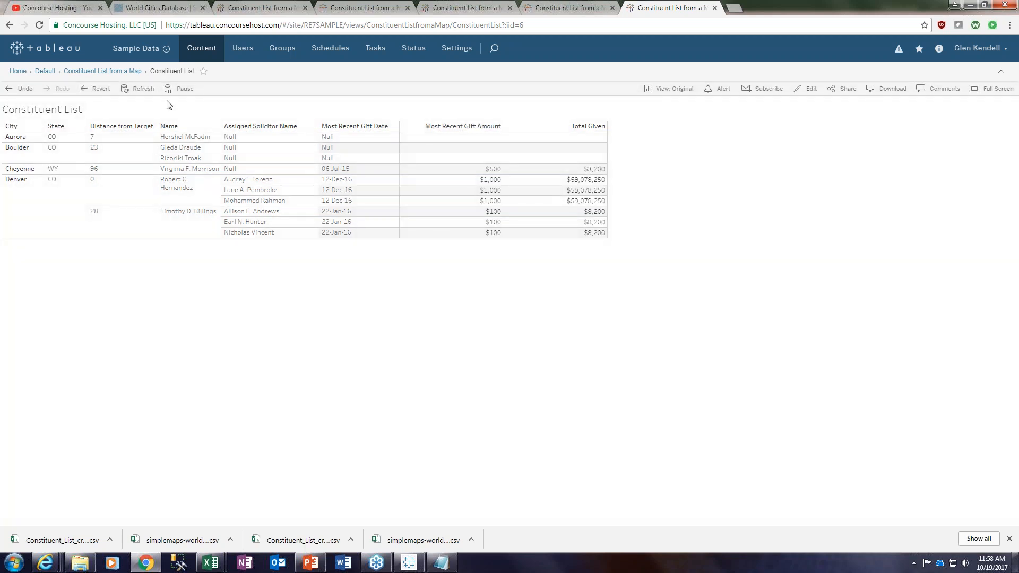
left_click(409, 562)
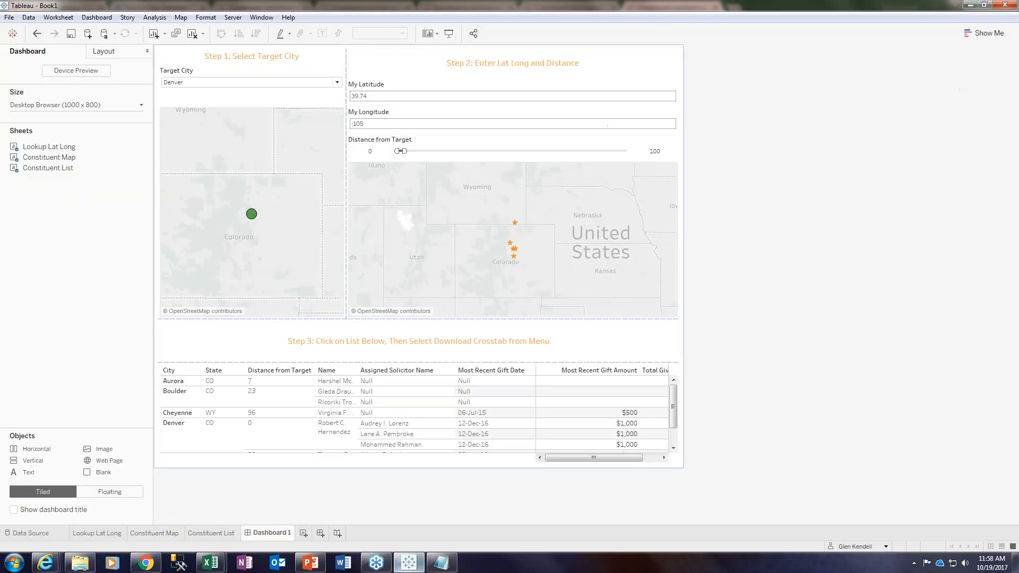
left_click(507, 309)
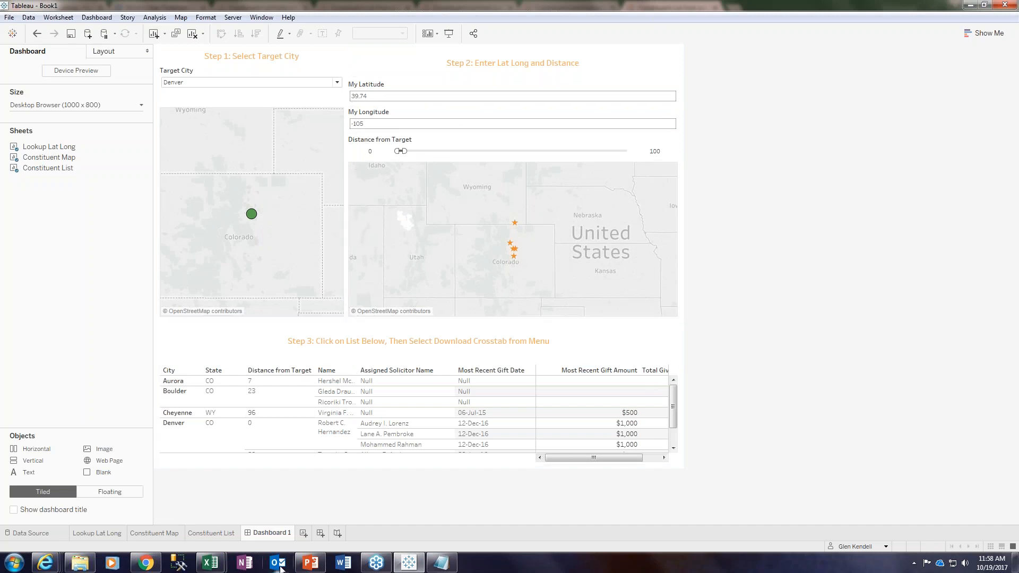
- Back on the published dashboard in Chrome, follow the list link again and reload the Constituent List view without the iid number in its URL
left_click(146, 562)
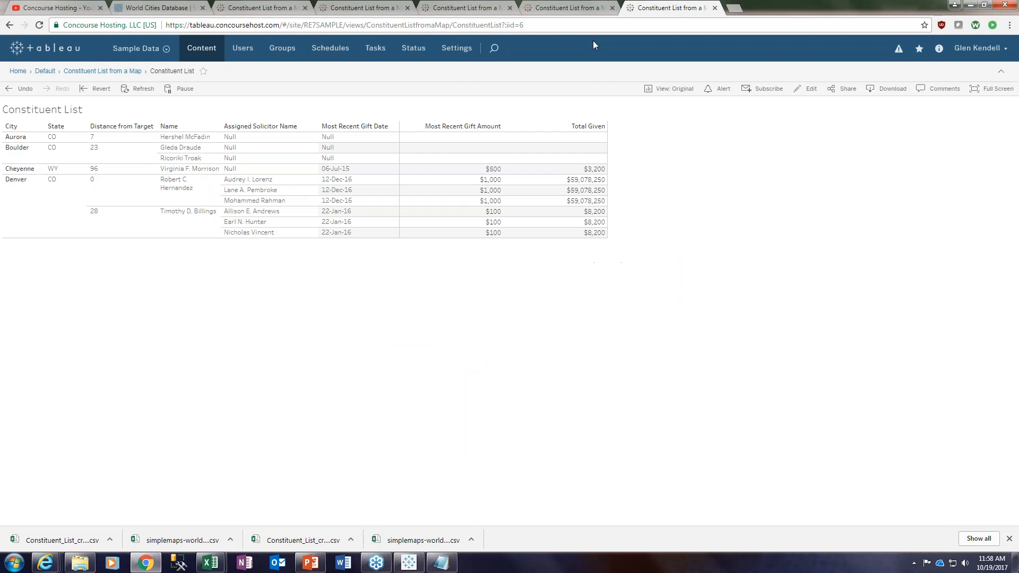
left_click(560, 8)
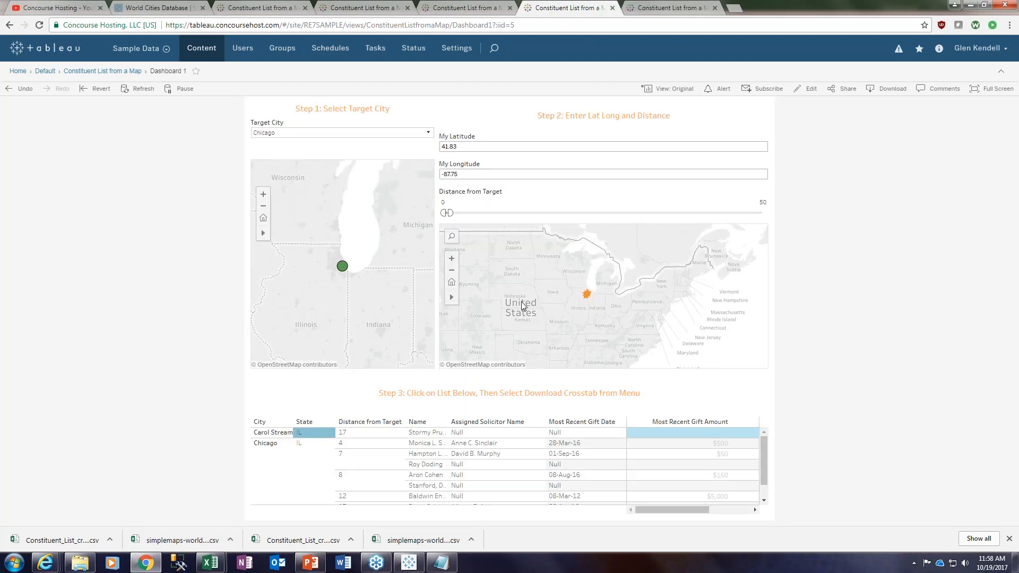
left_click(379, 437)
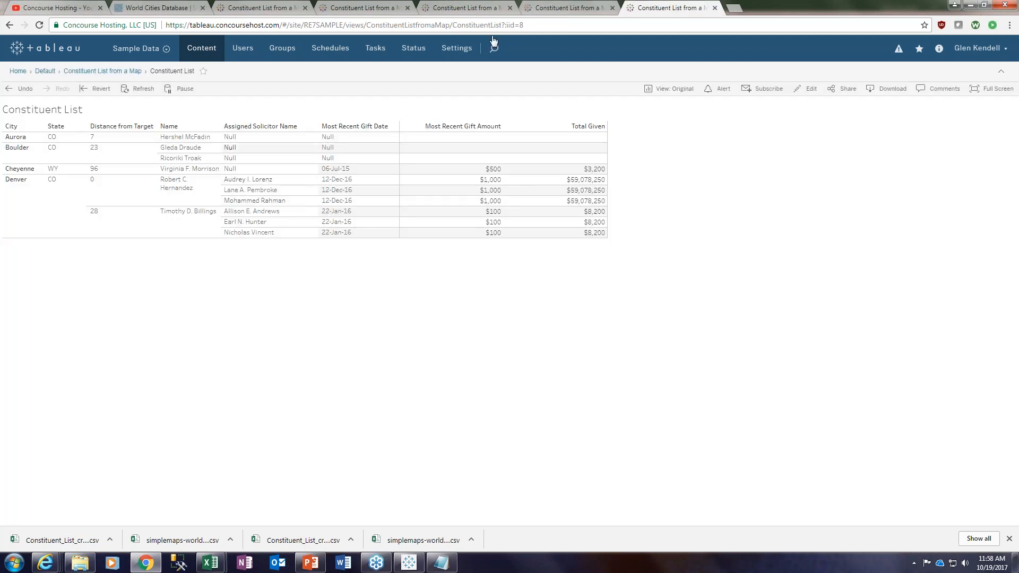
left_click(530, 22)
left_click(531, 29)
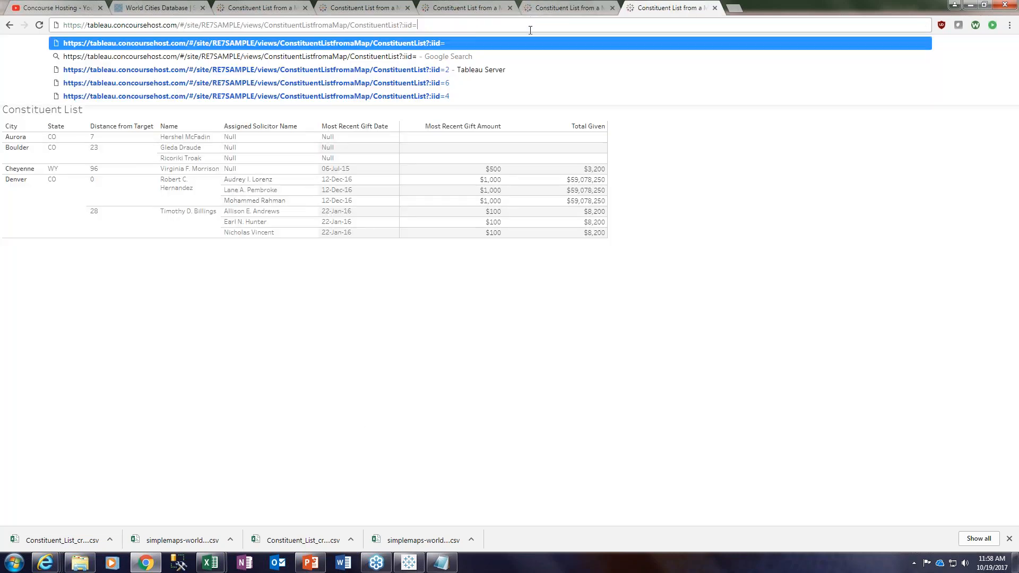
key("Return")
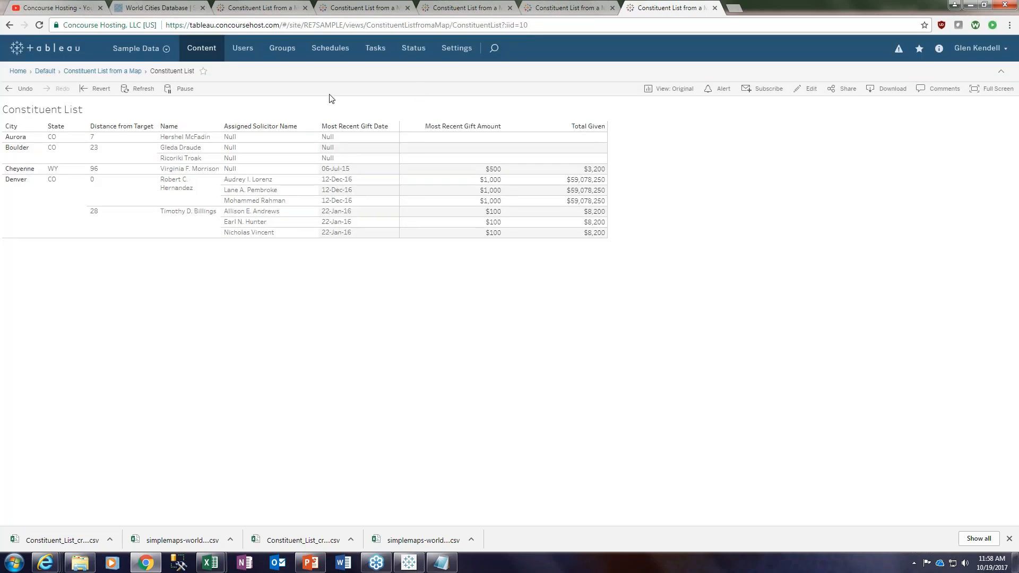
- Return to the Constituent List from a Map workbook, open Dashboard 1 and look over its Target City and My Latitude controls
left_click(128, 71)
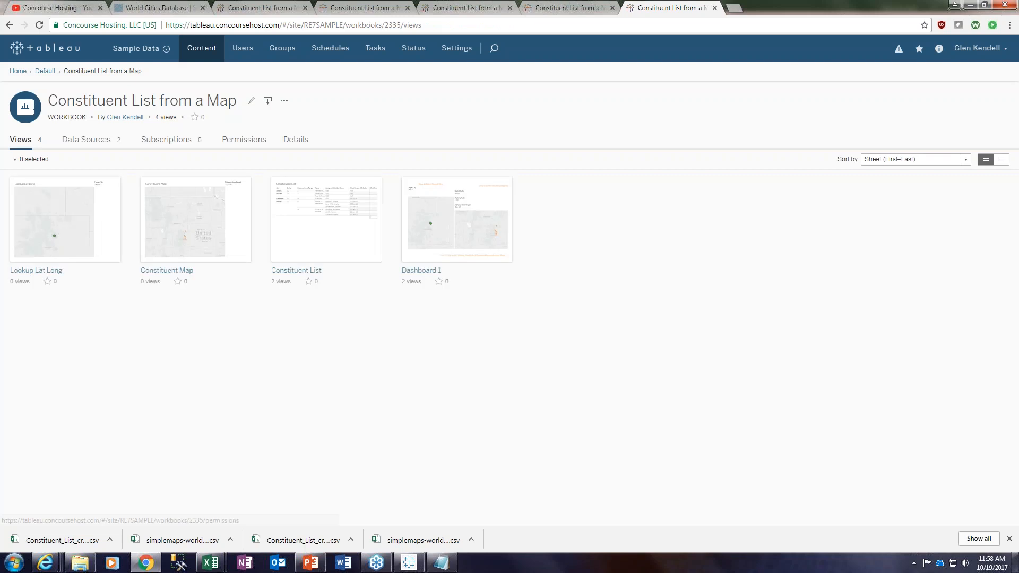
left_click(421, 270)
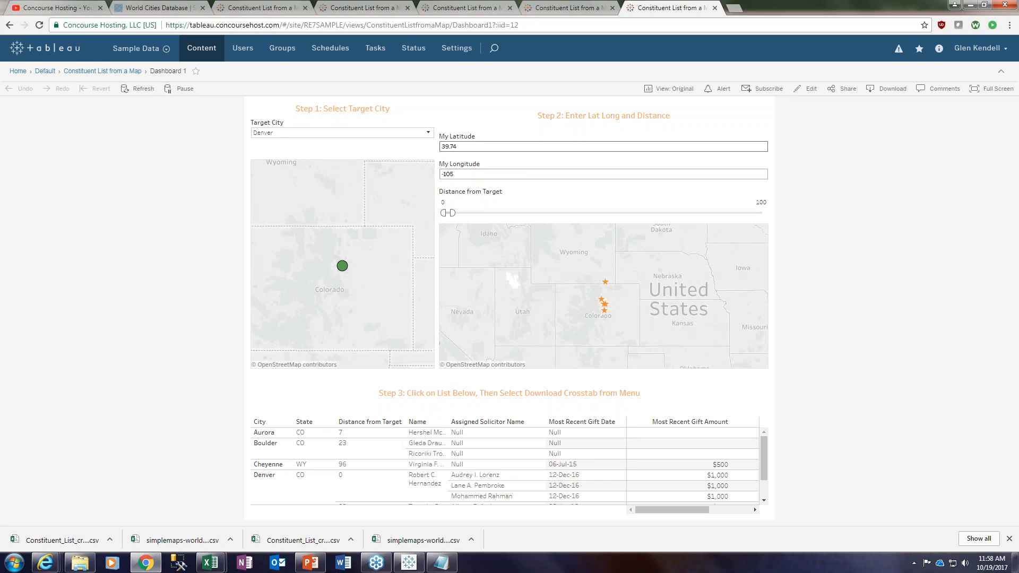
left_click(424, 133)
left_click(425, 132)
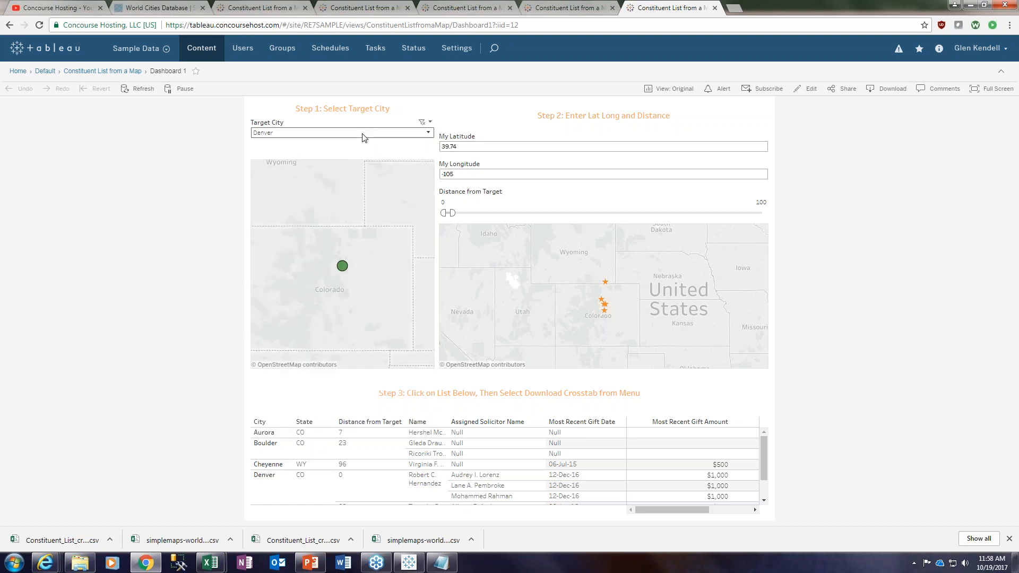
left_click(468, 145)
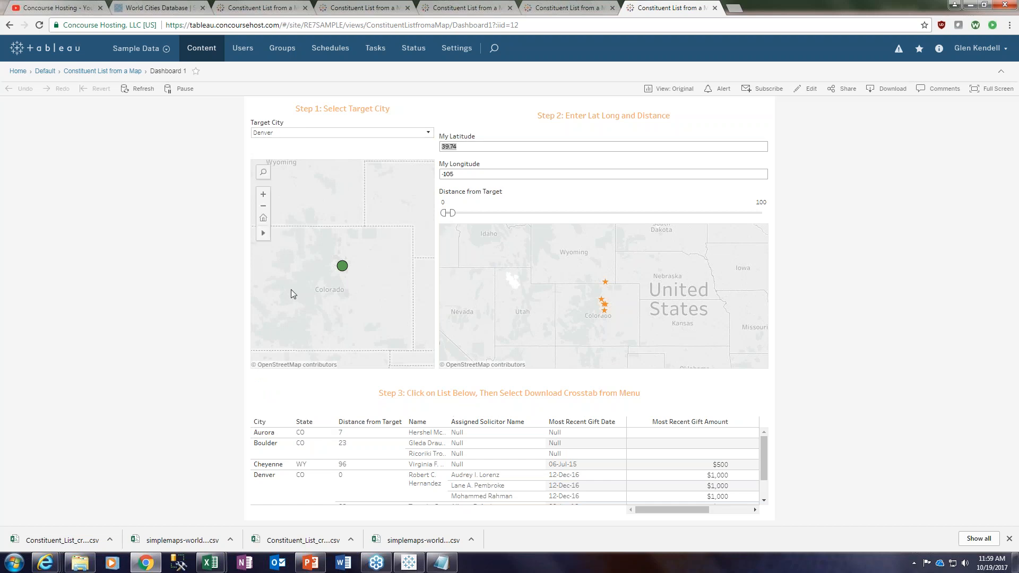
- Switch to Tableau Desktop and review Dashboard 1's target city filter, step 3 instruction, constituent list and available dashboard commands
left_click(409, 562)
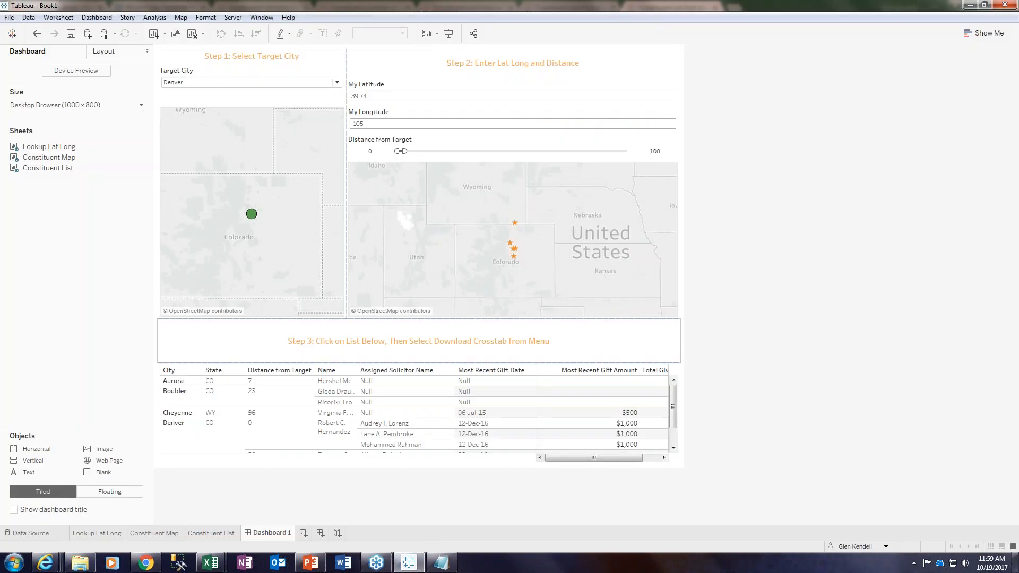
left_click(238, 86)
left_click(354, 345)
left_click(340, 403)
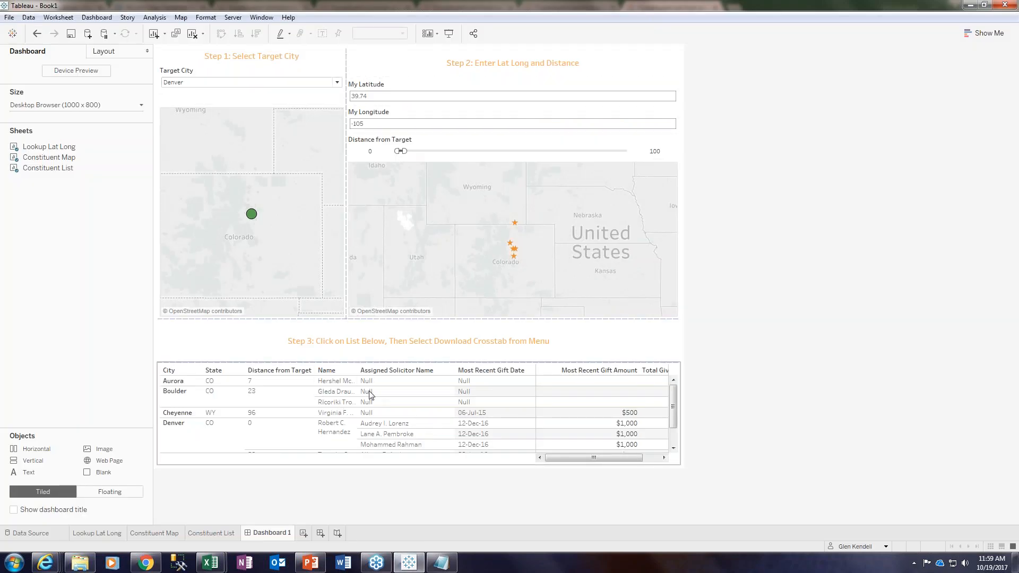
left_click(97, 18)
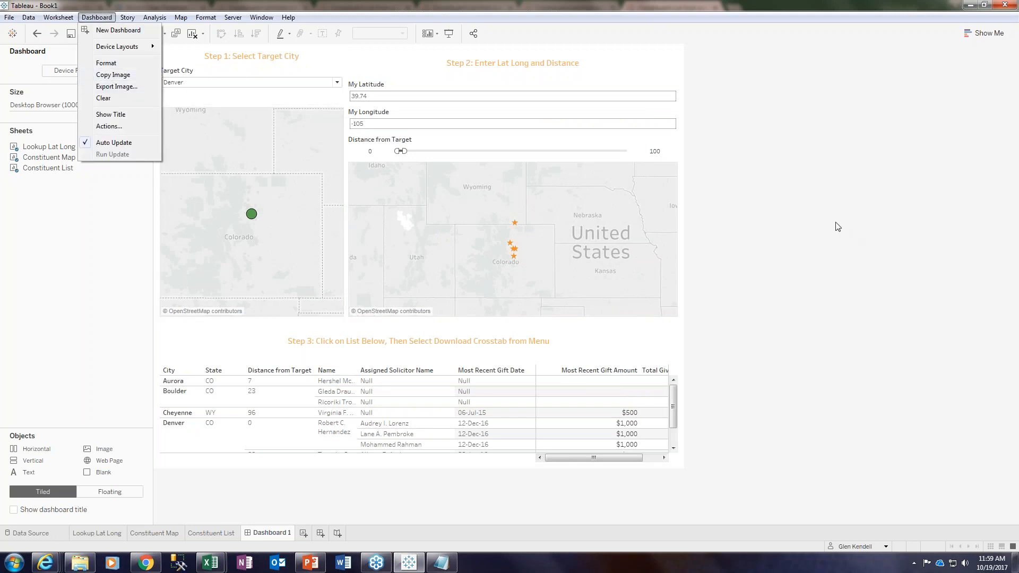
left_click(702, 211)
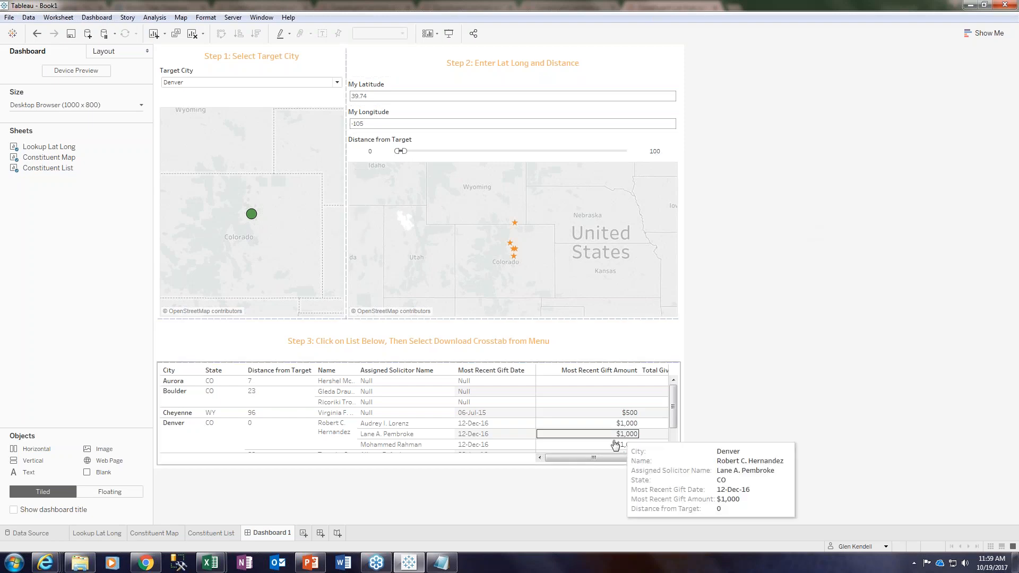
left_click(596, 459)
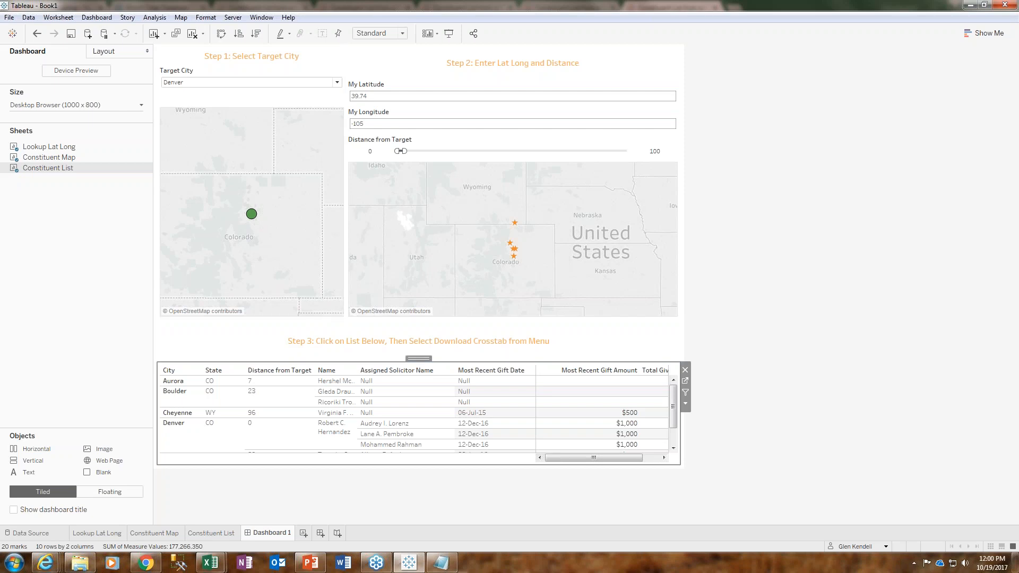
- Switch to Chrome, look through the uploaded videos on the Concourse Hosting YouTube channel and return to the channel's home page
left_click(146, 562)
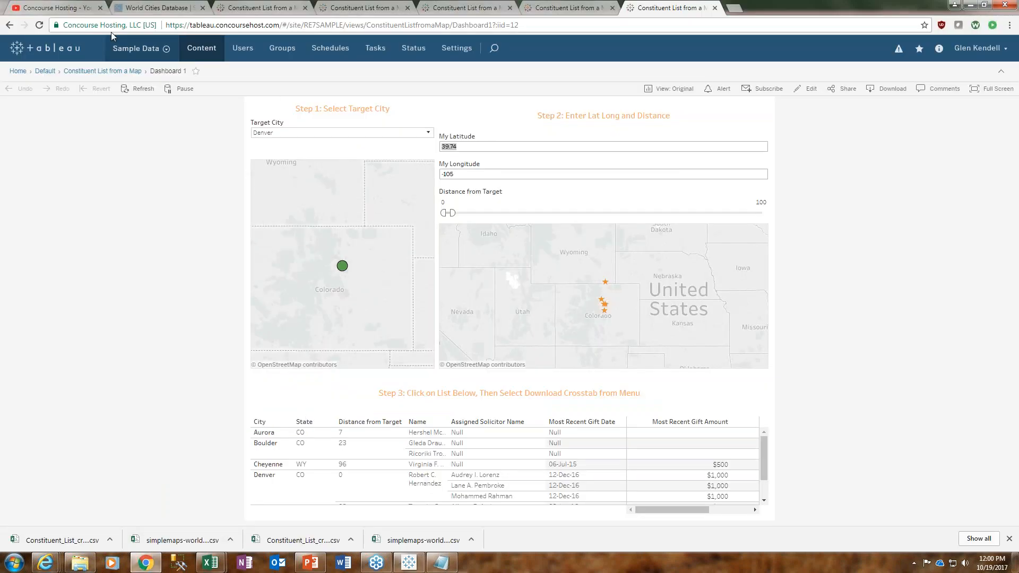
left_click(61, 8)
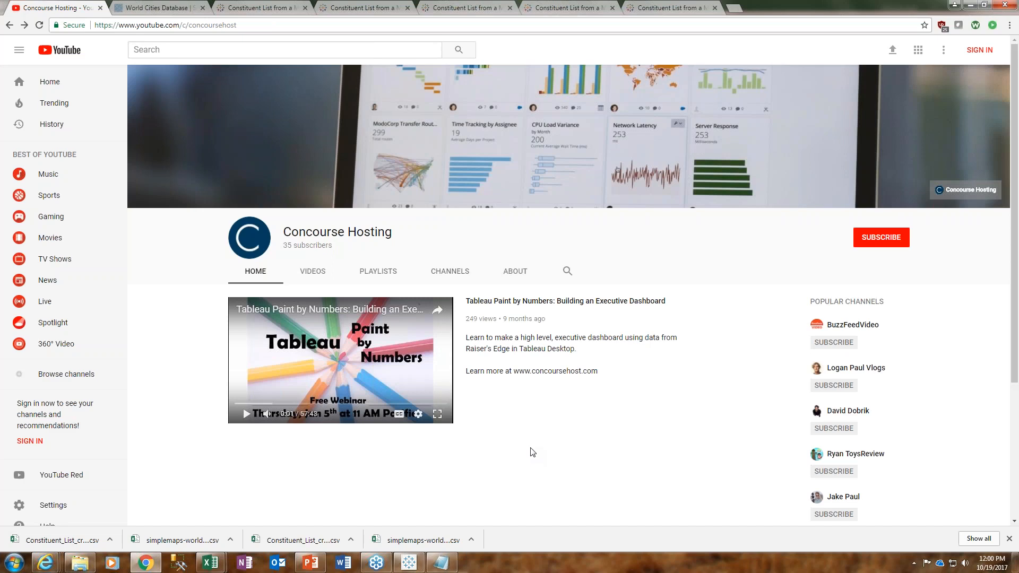
left_click(321, 274)
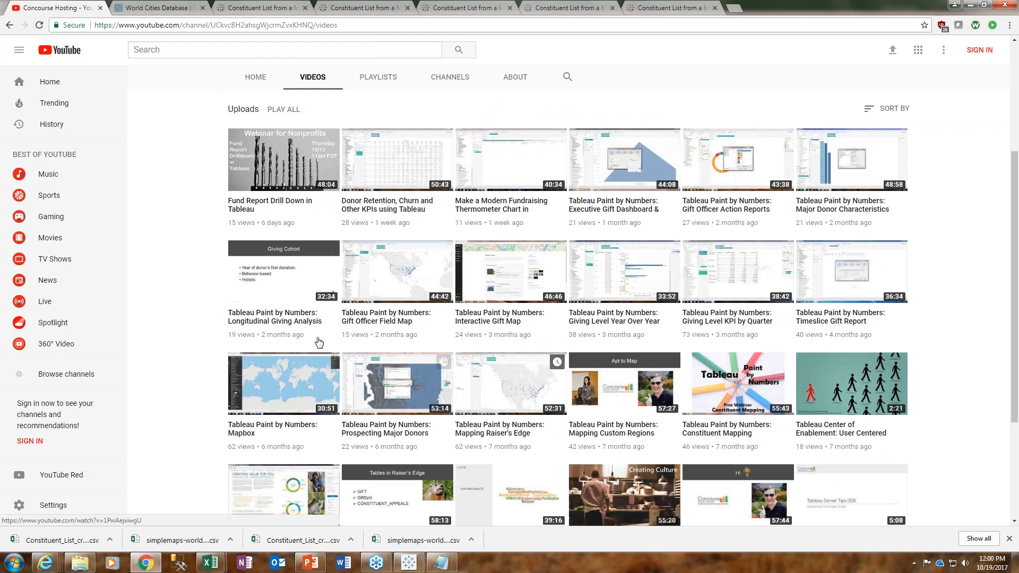
key("alt+Left")
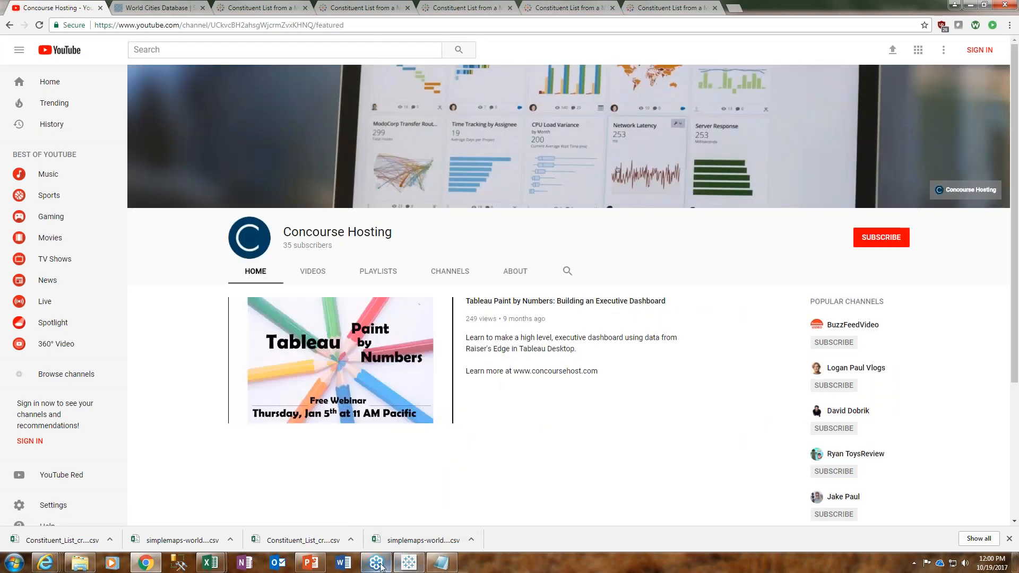
left_click(381, 567)
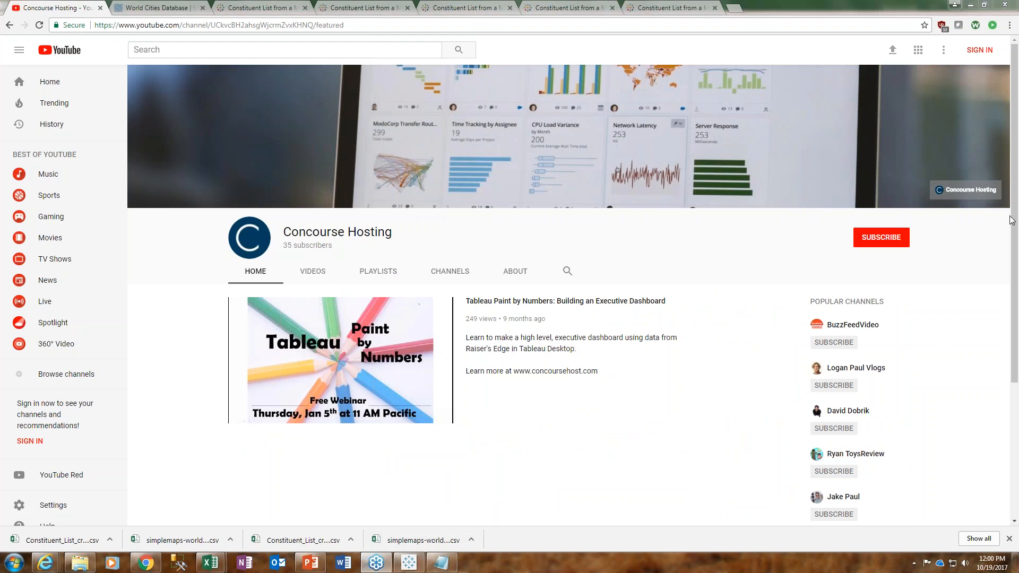